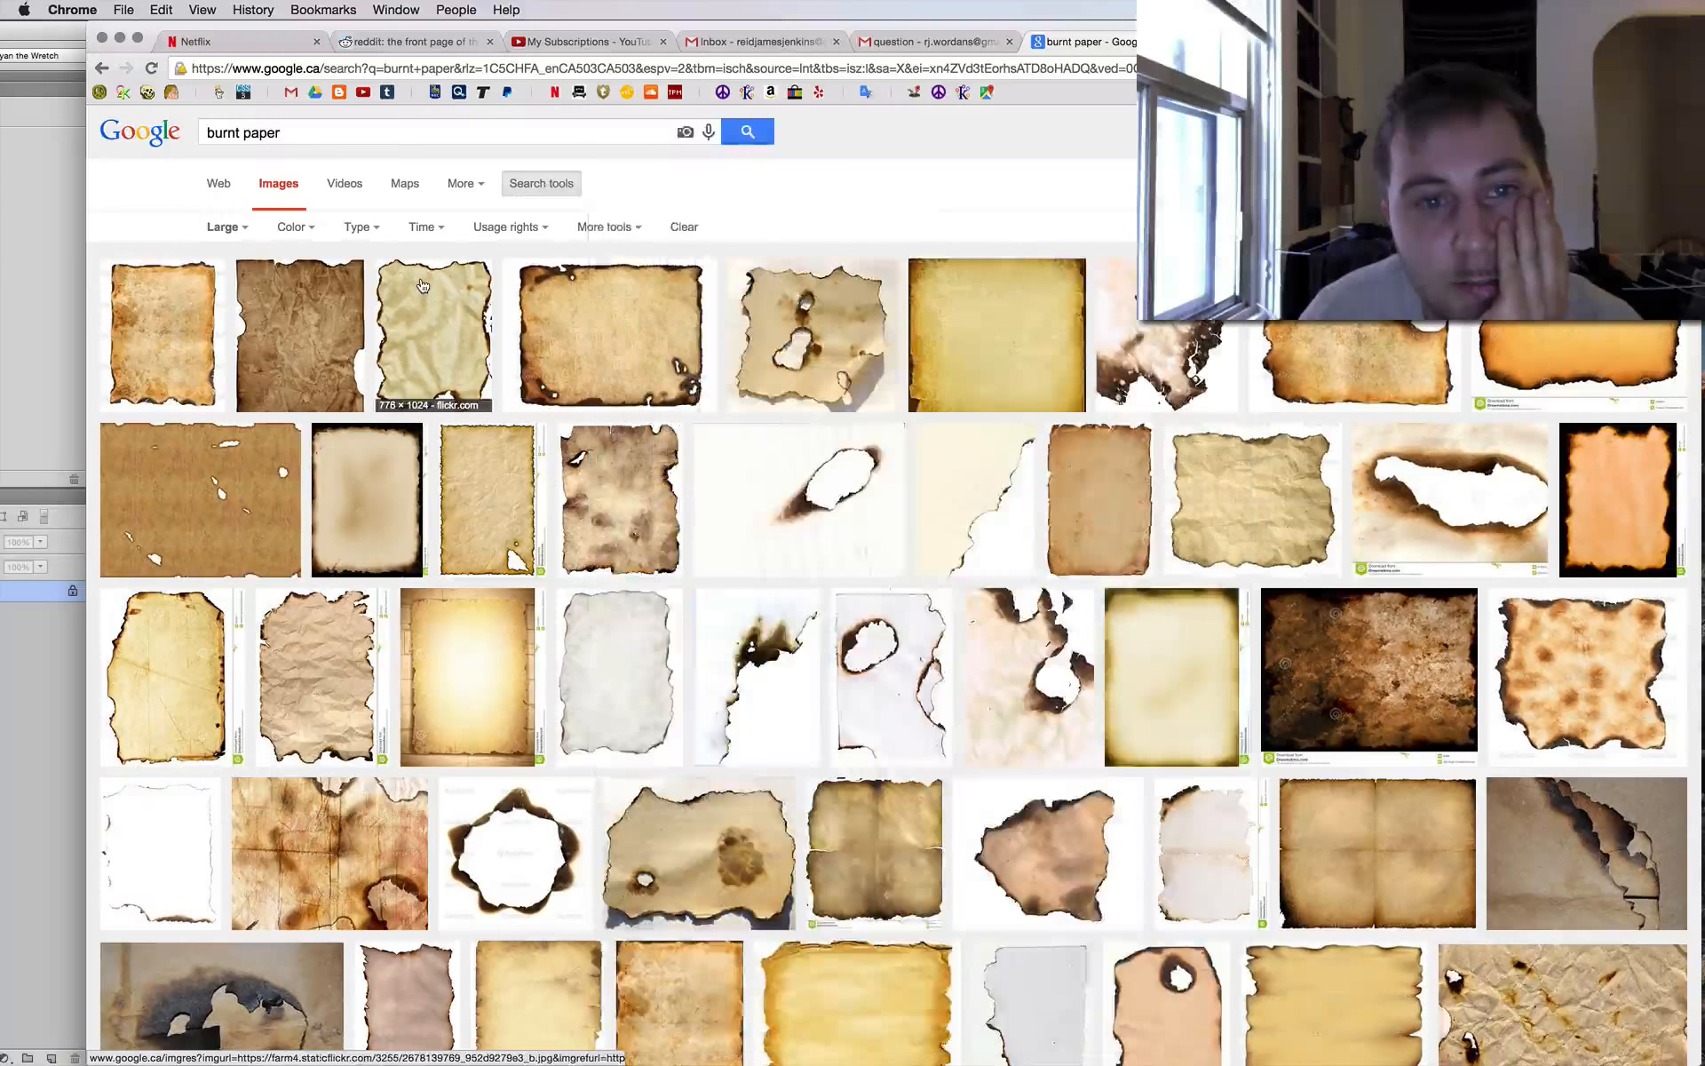
Open the 776 × 1024 flickr burnt paper image from the search results at full size.
{"action": "mouse_move", "coordinate": [423, 285]}
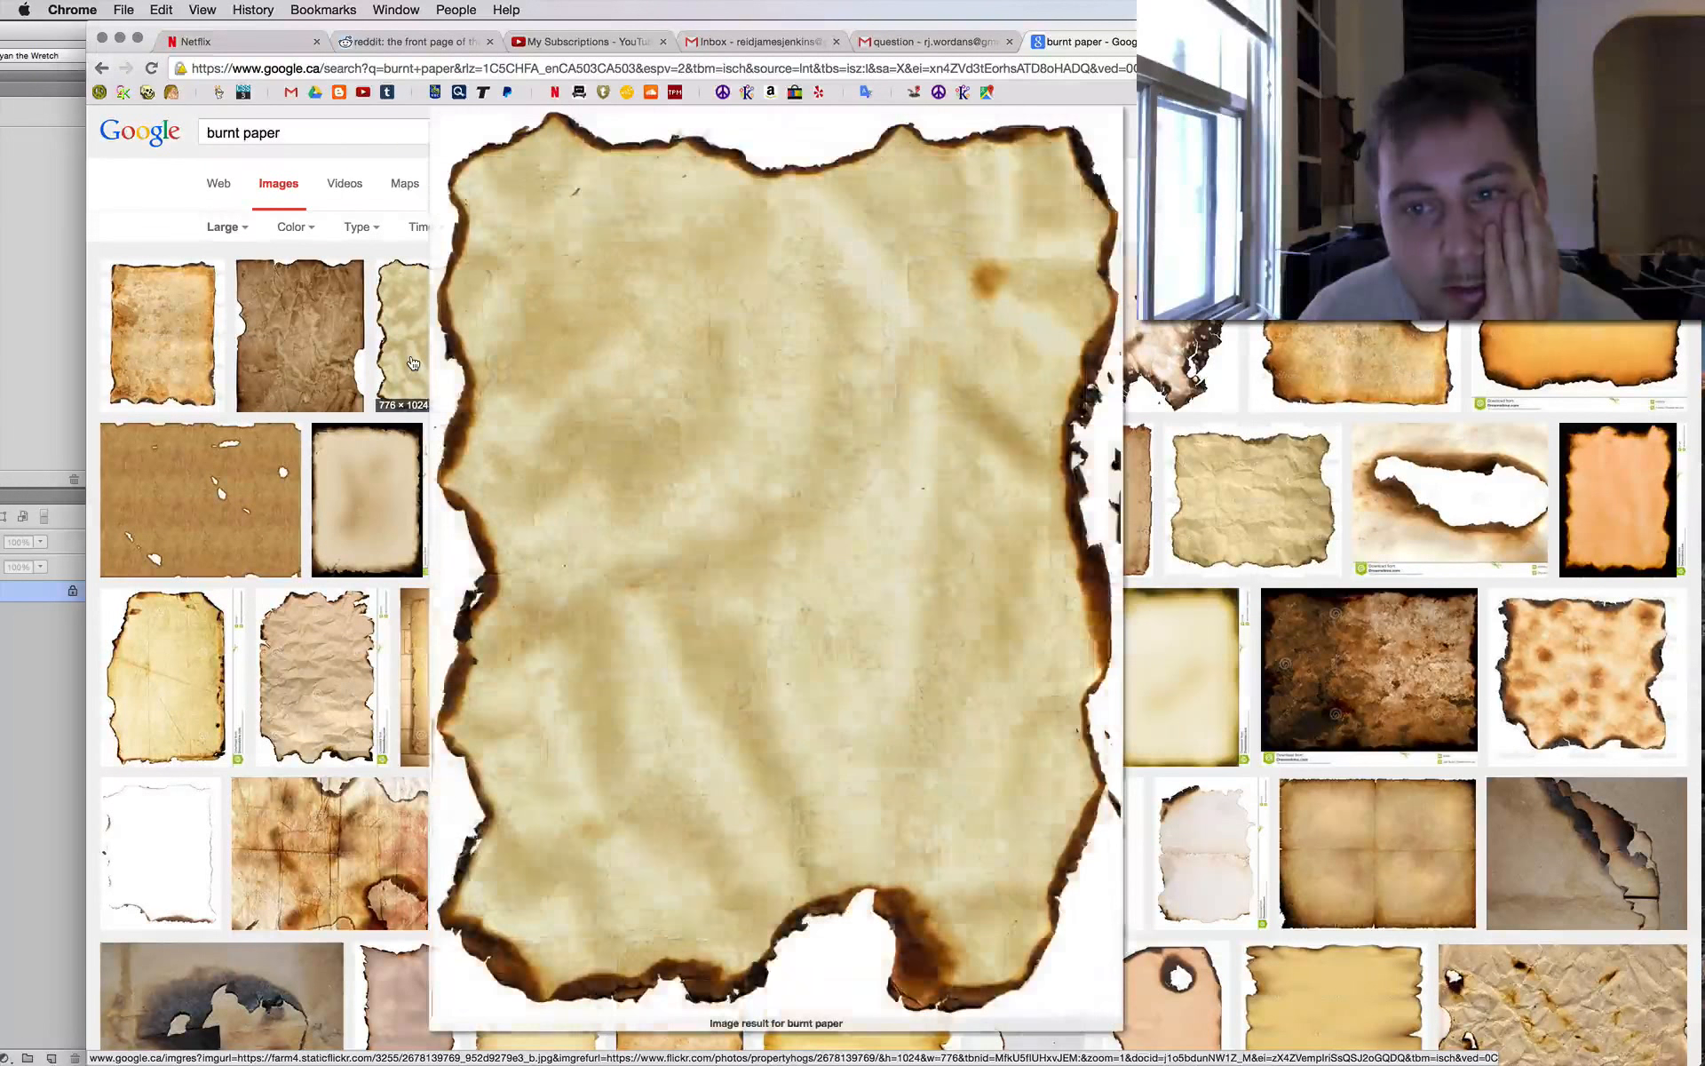
{"action": "left_click", "coordinate": [414, 365]}
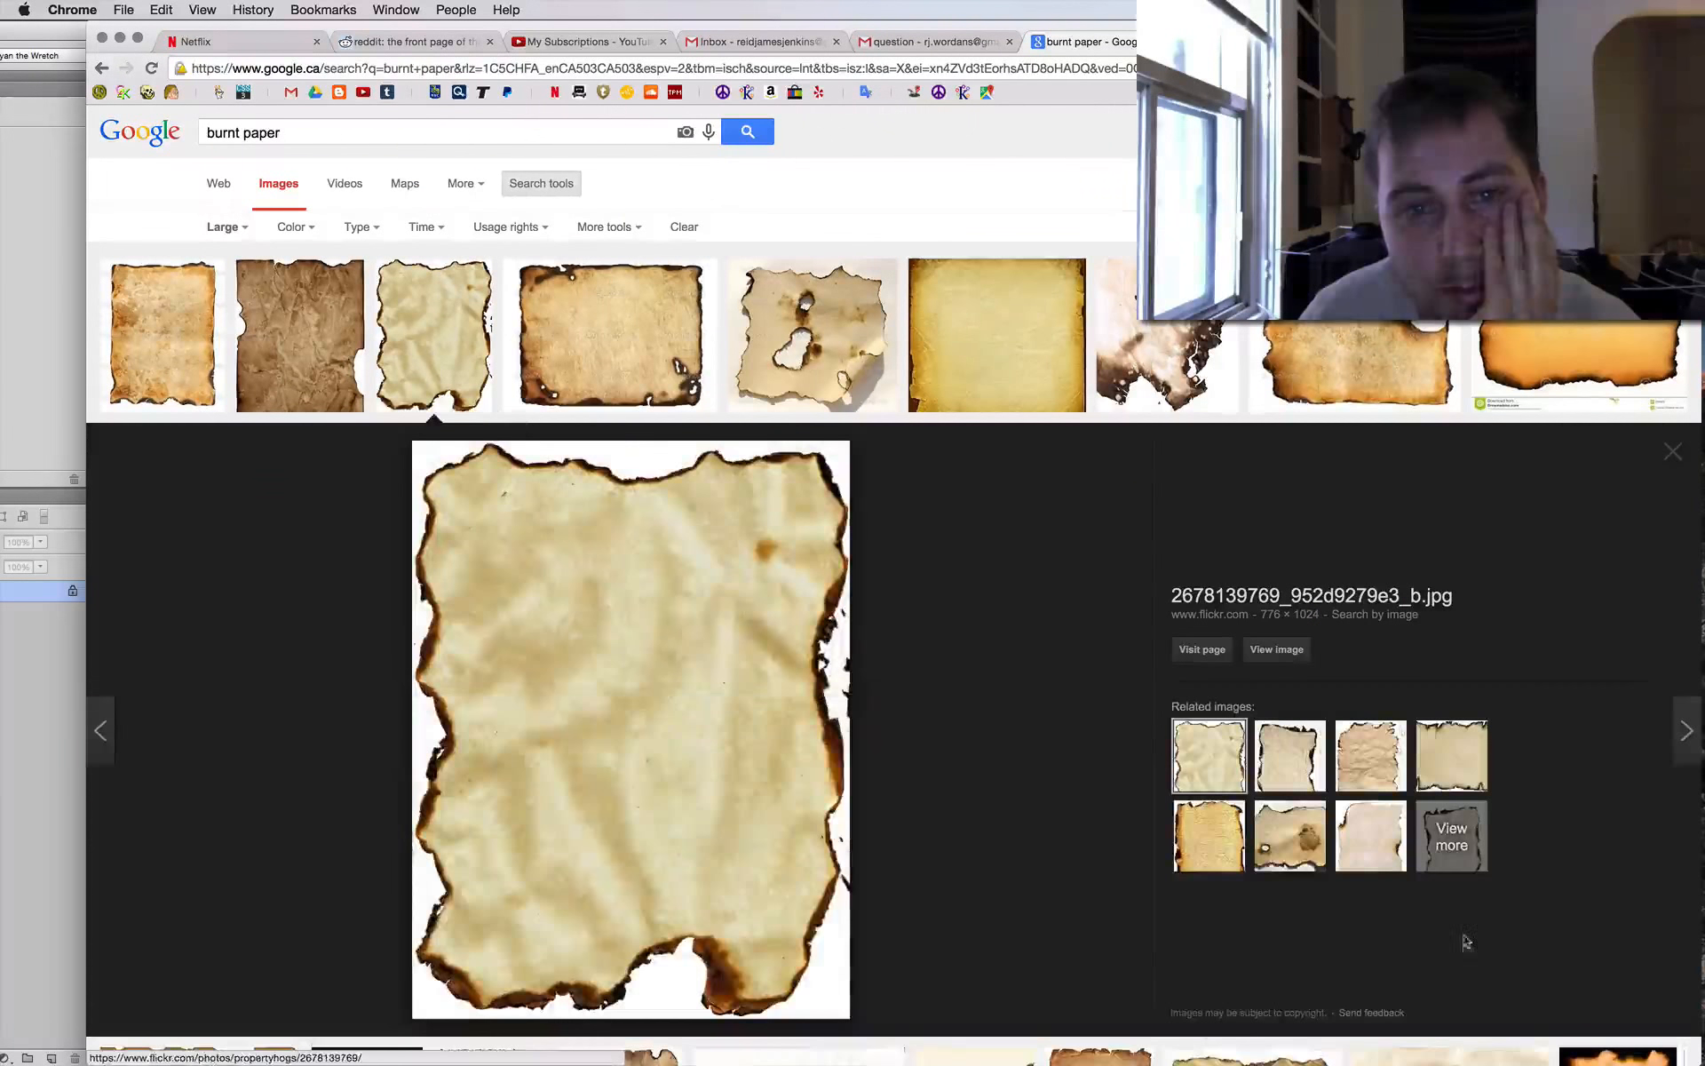
{"action": "left_click", "coordinate": [1276, 649]}
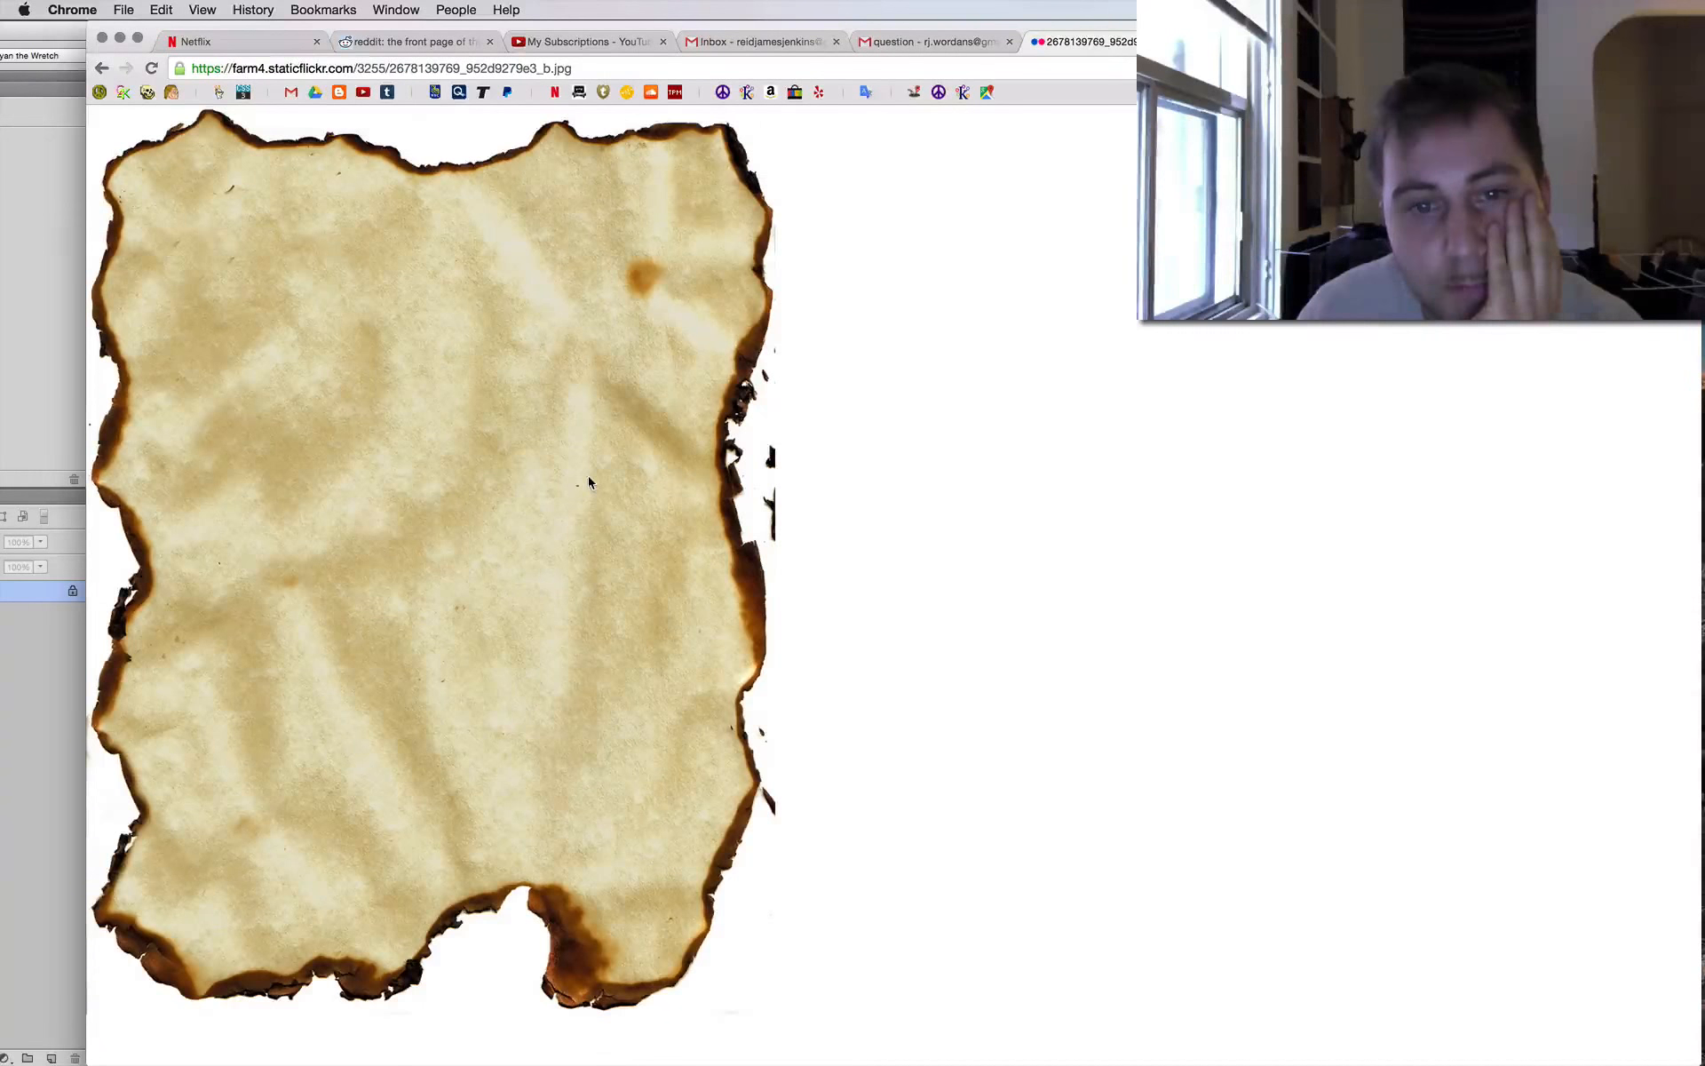
Save the full-size burnt paper image to the computer.
{"action": "right_click", "coordinate": [560, 543]}
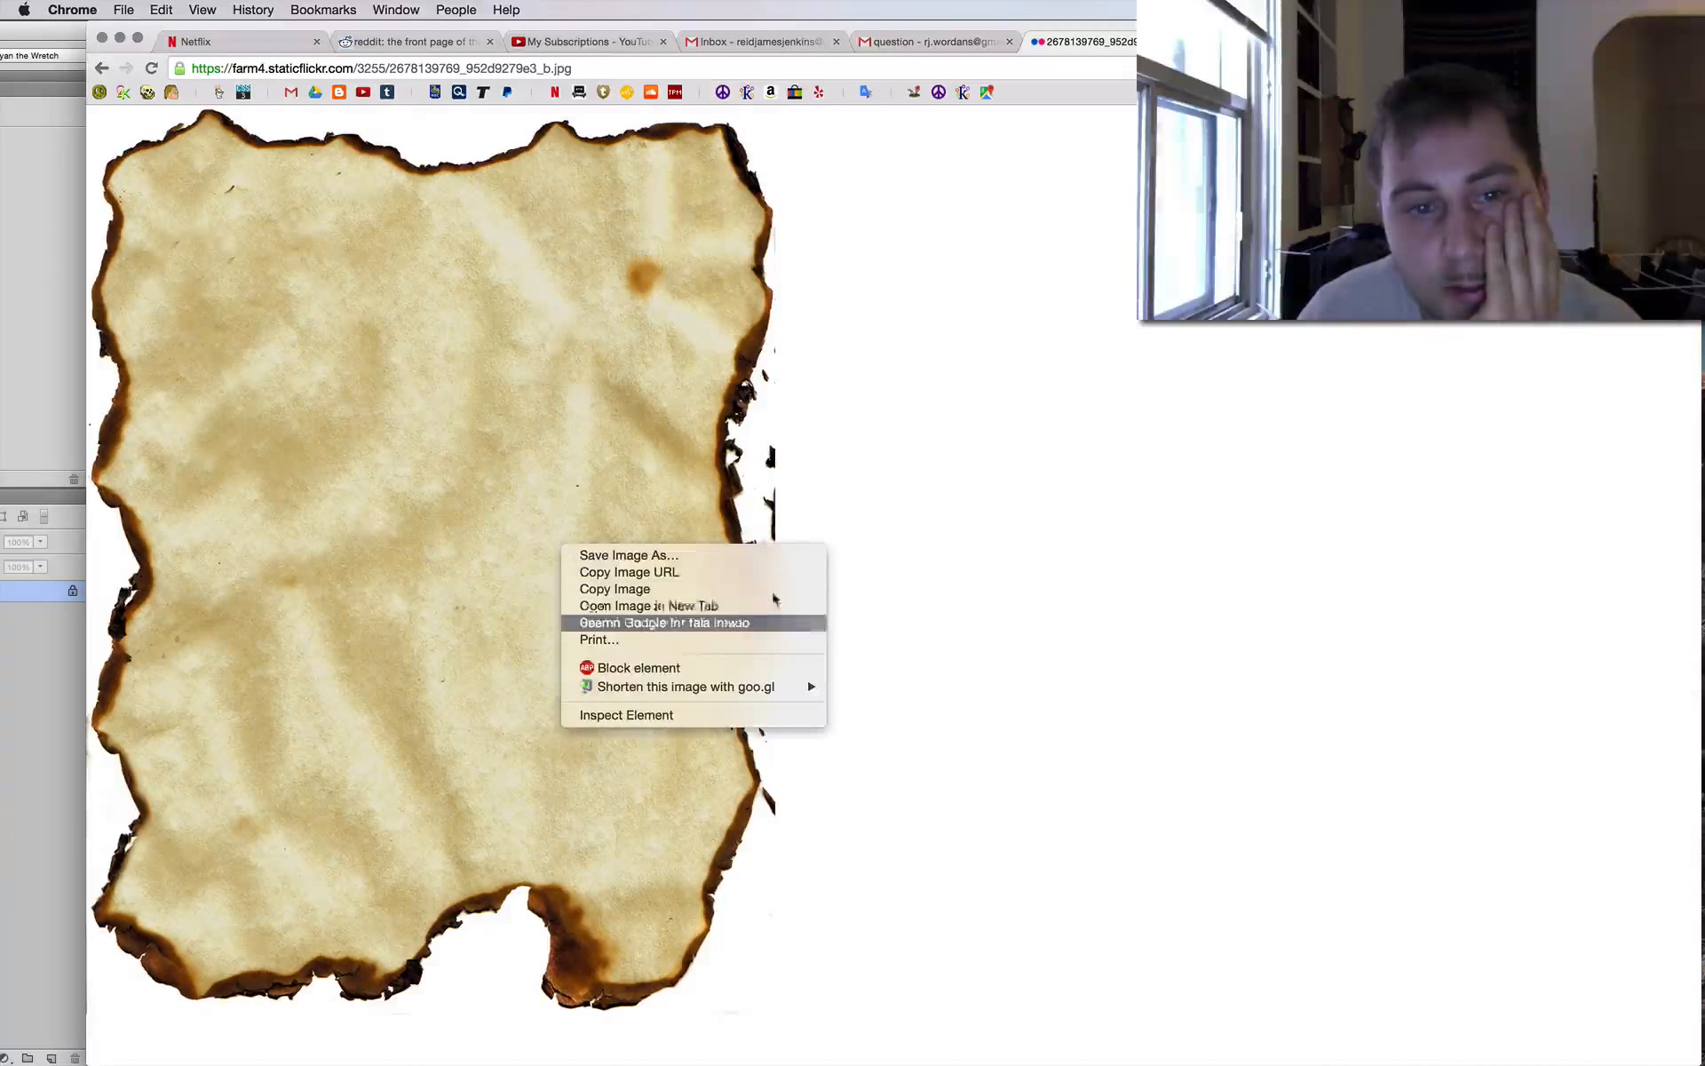
{"action": "right_click", "coordinate": [159, 499]}
{"action": "right_click", "coordinate": [440, 356]}
{"action": "left_click", "coordinate": [460, 359]}
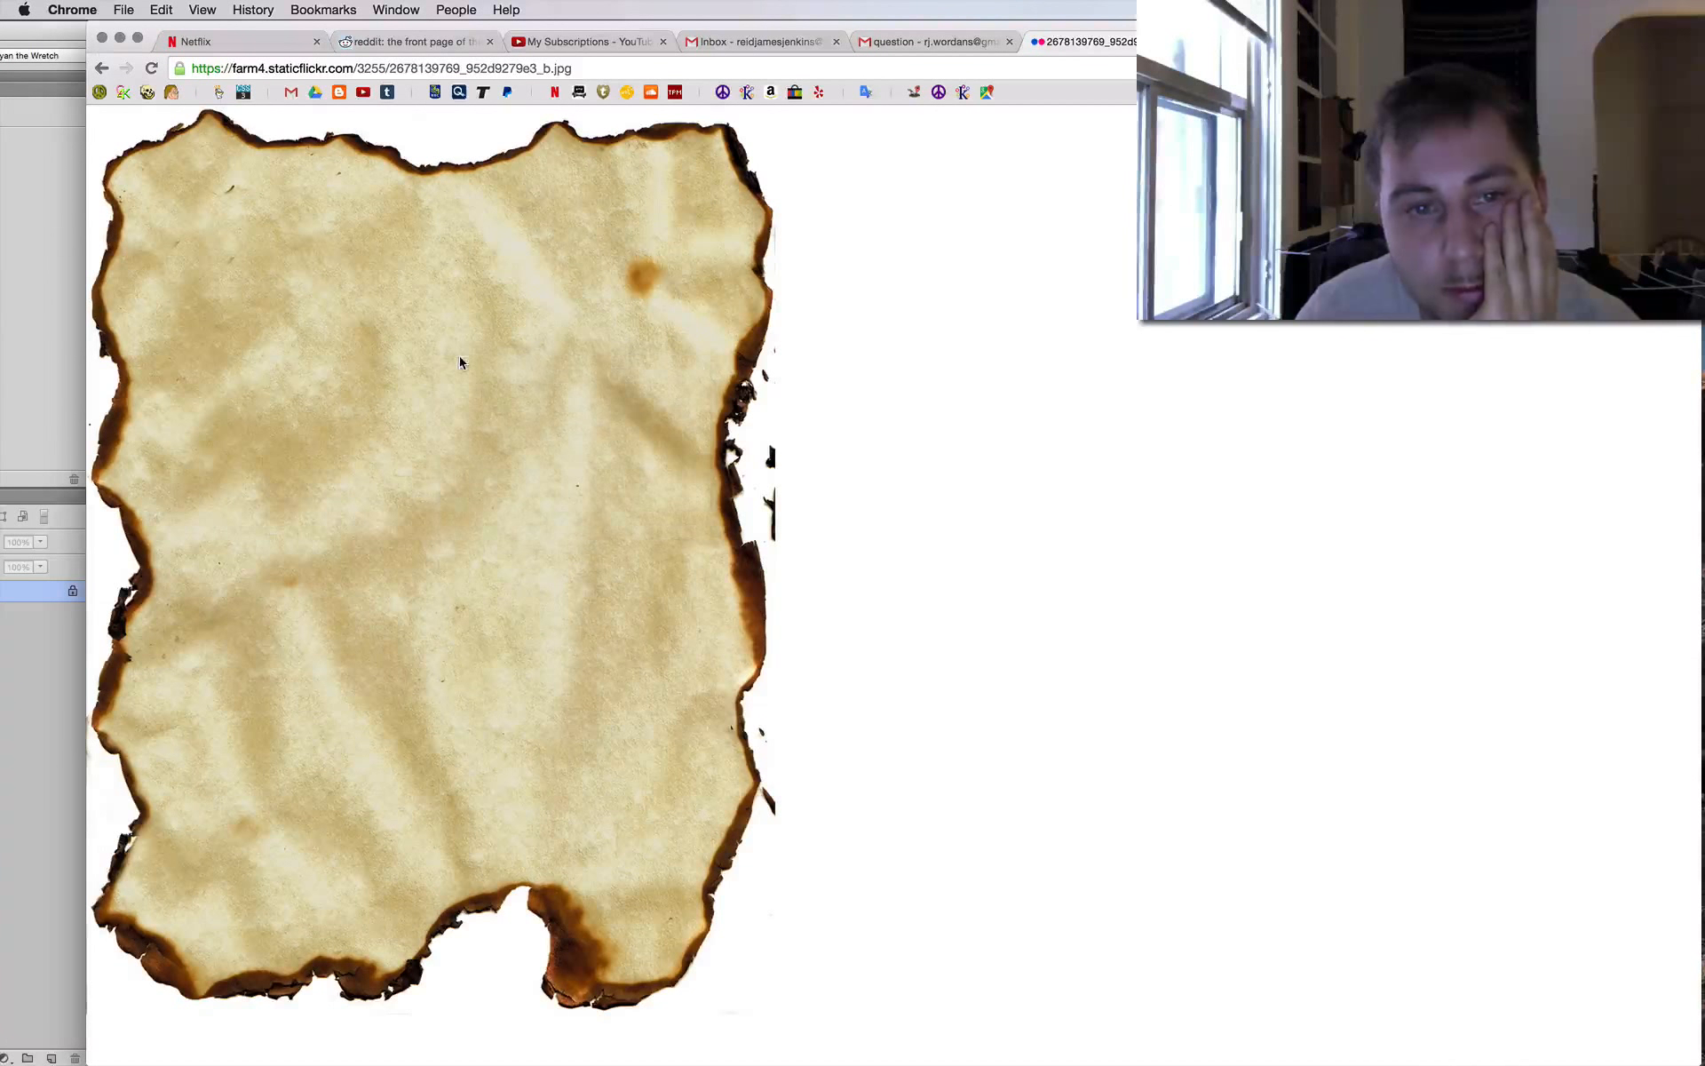
{"action": "key", "text": "Return"}
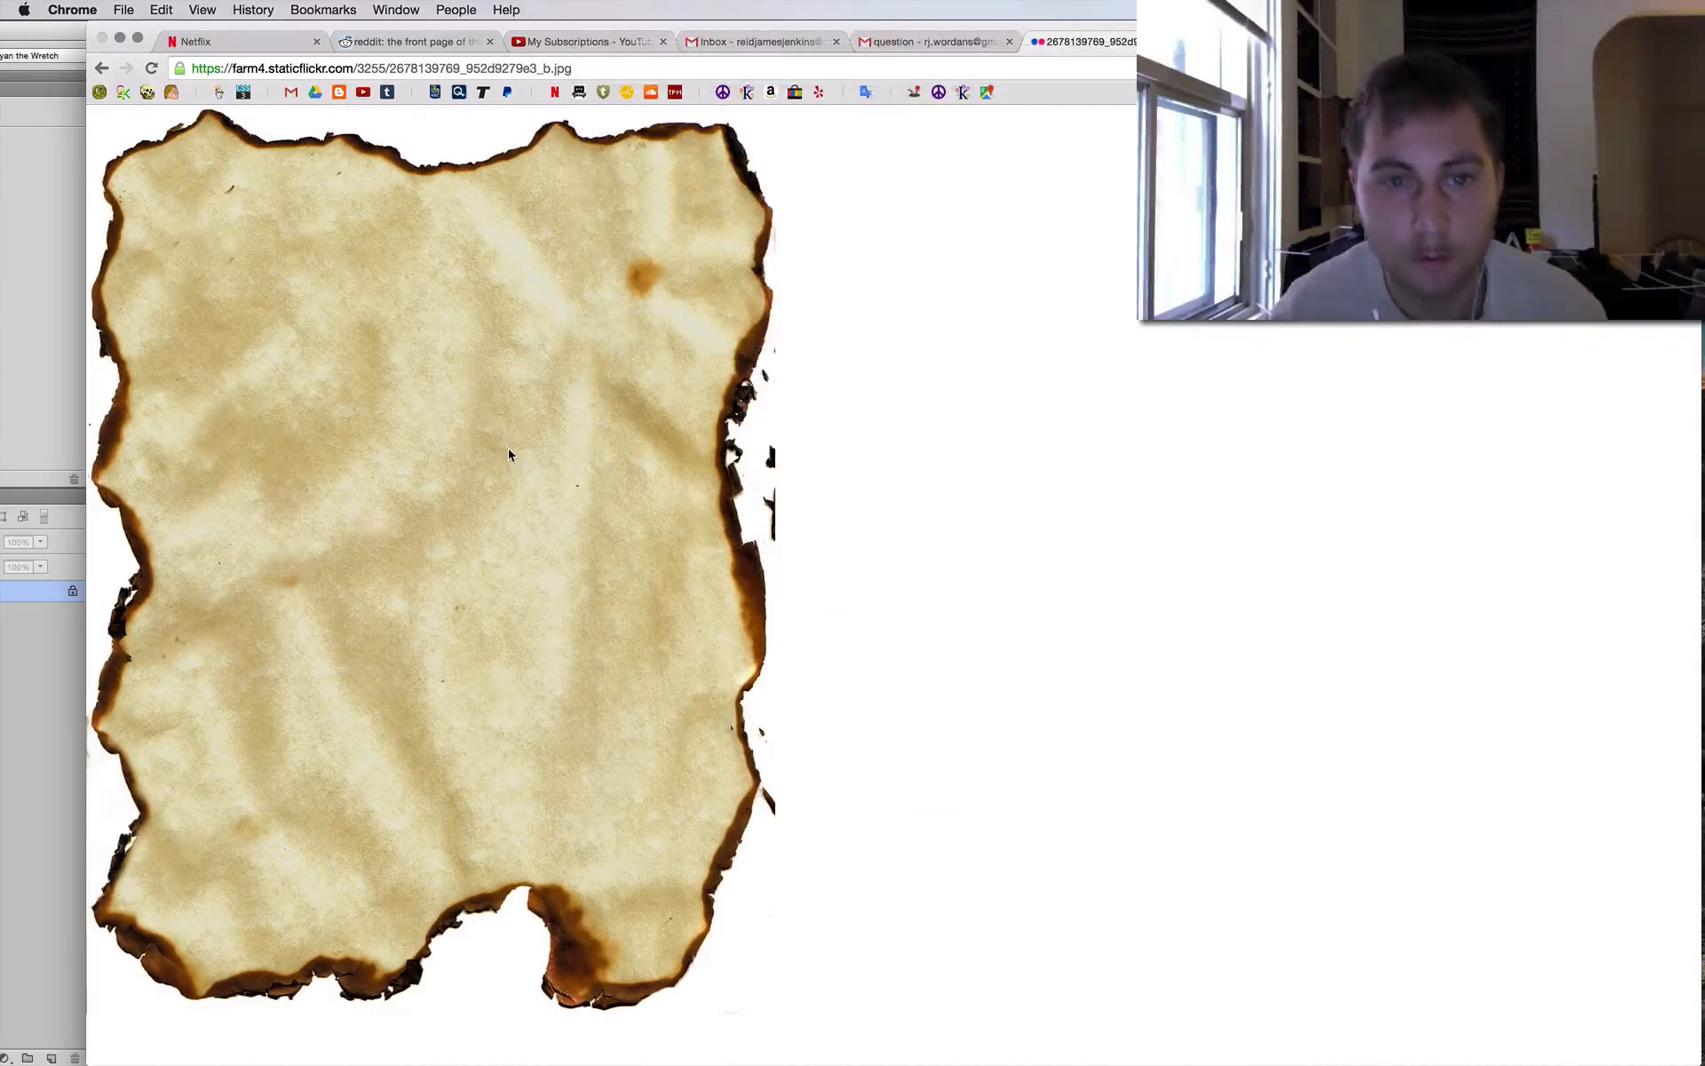
Open the saved burnt paper image in Photoshop and show it whole in the document window.
{"action": "left_click", "coordinate": [188, 1042]}
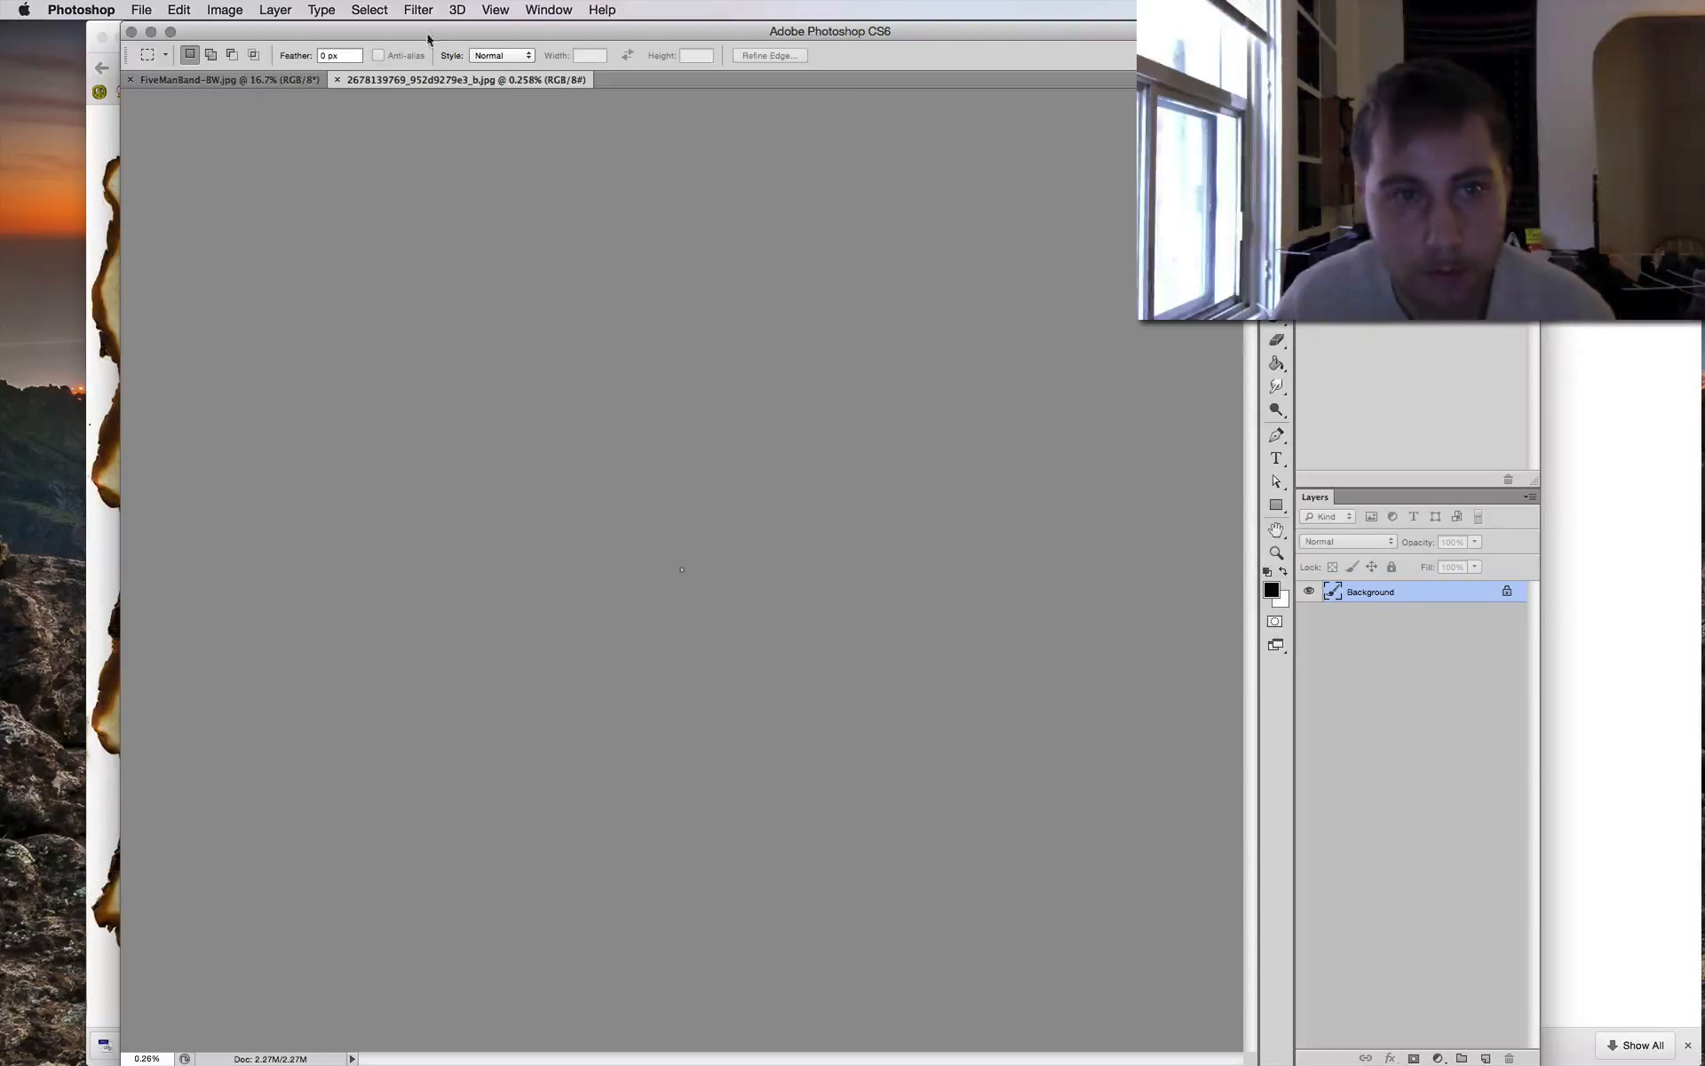
{"action": "left_click", "coordinate": [316, 80]}
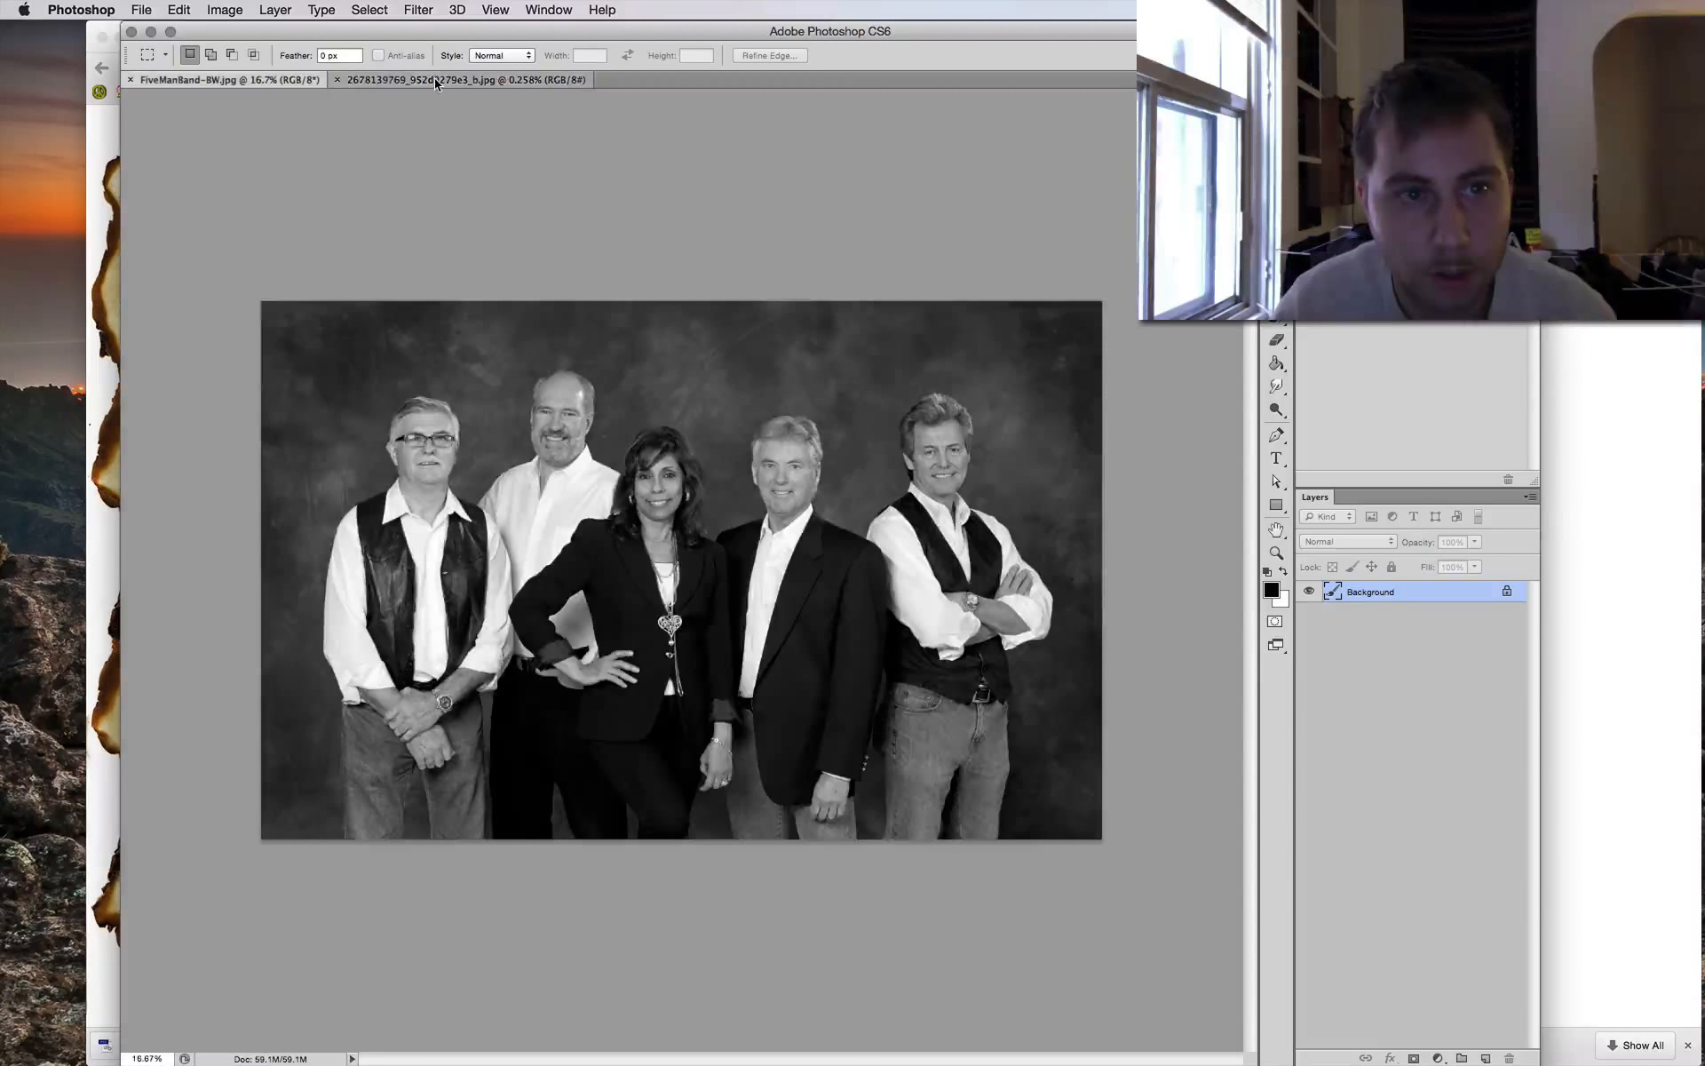
{"action": "left_click", "coordinate": [434, 78]}
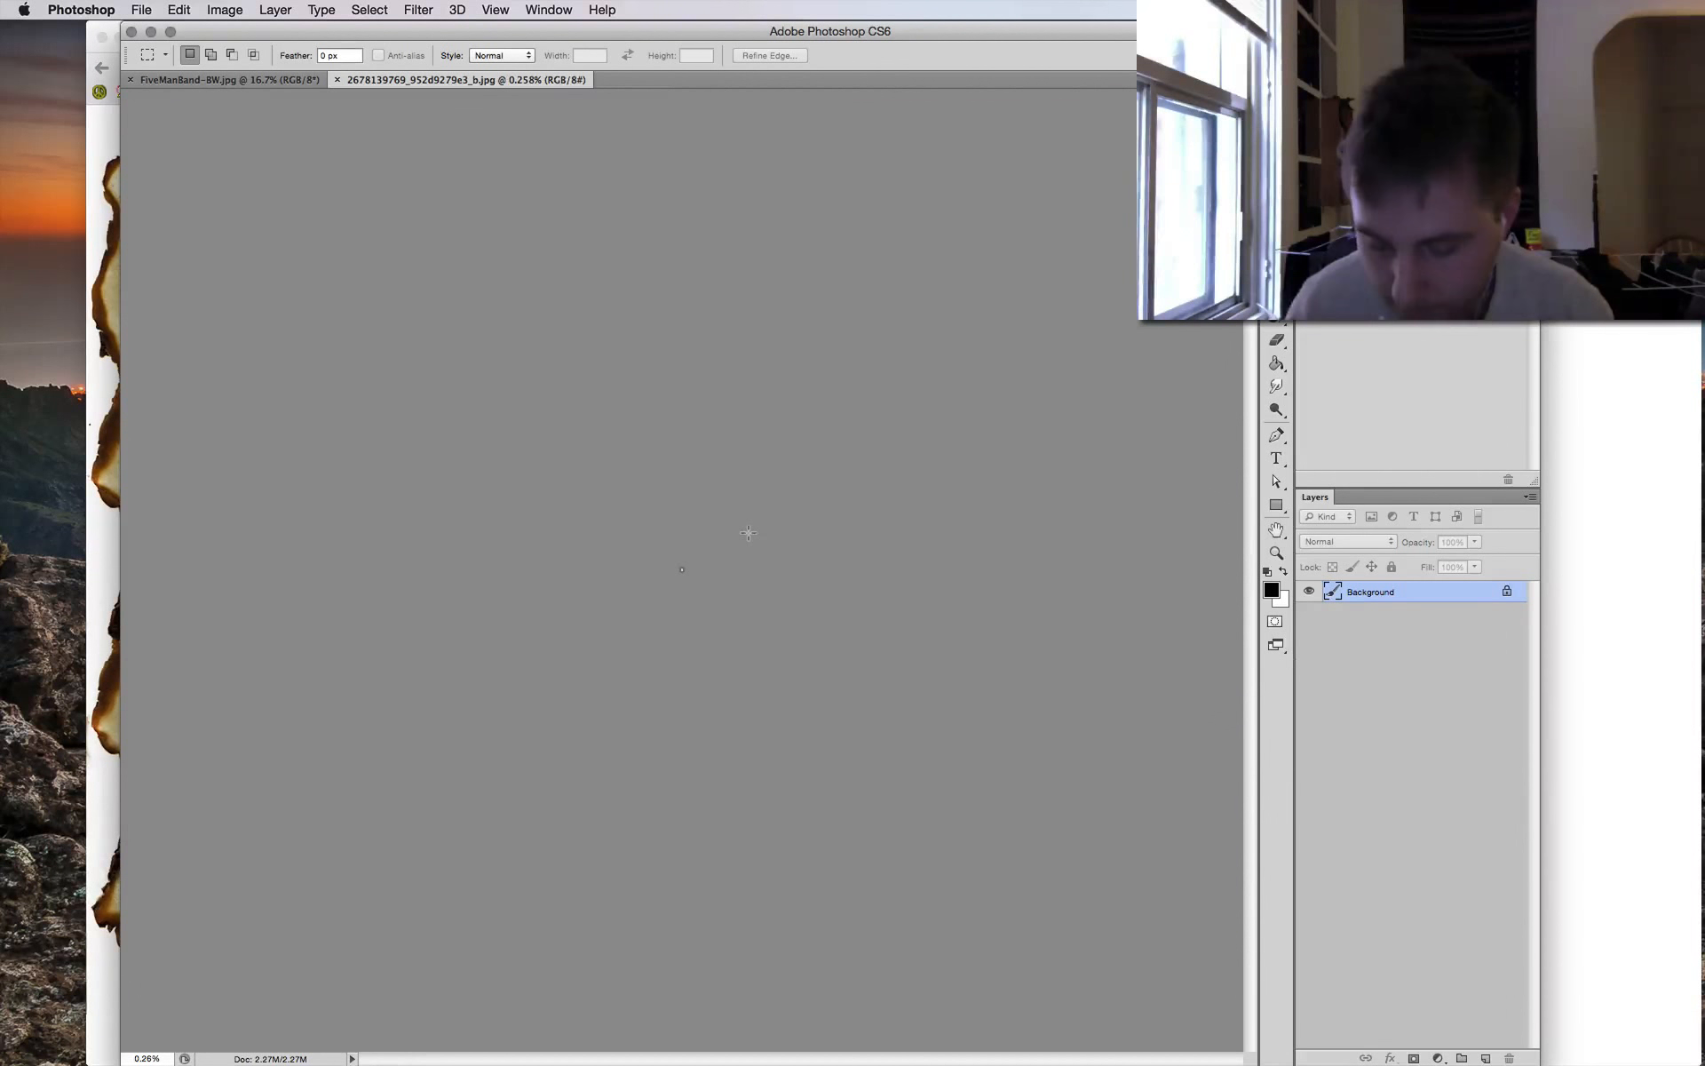
{"action": "key", "text": "super+0"}
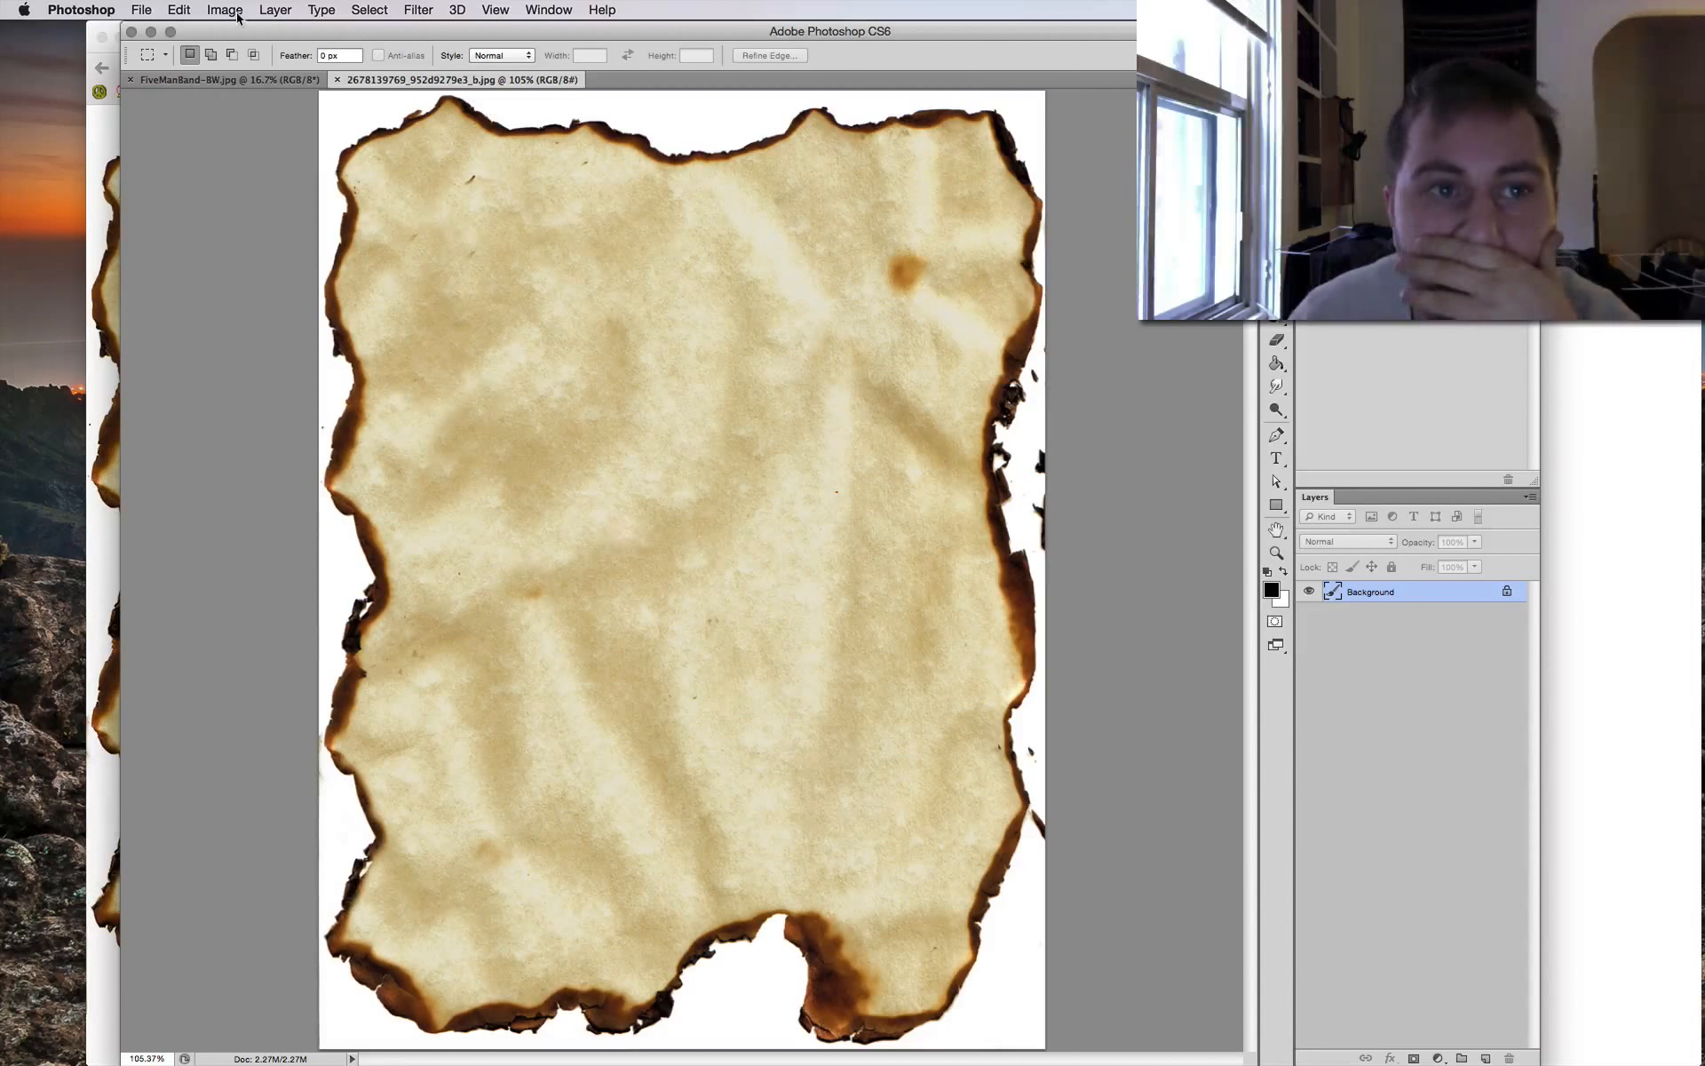
Convert the Background of FiveManBand-BW.jpg into a regular layer named Layer 0.
{"action": "left_click", "coordinate": [222, 79]}
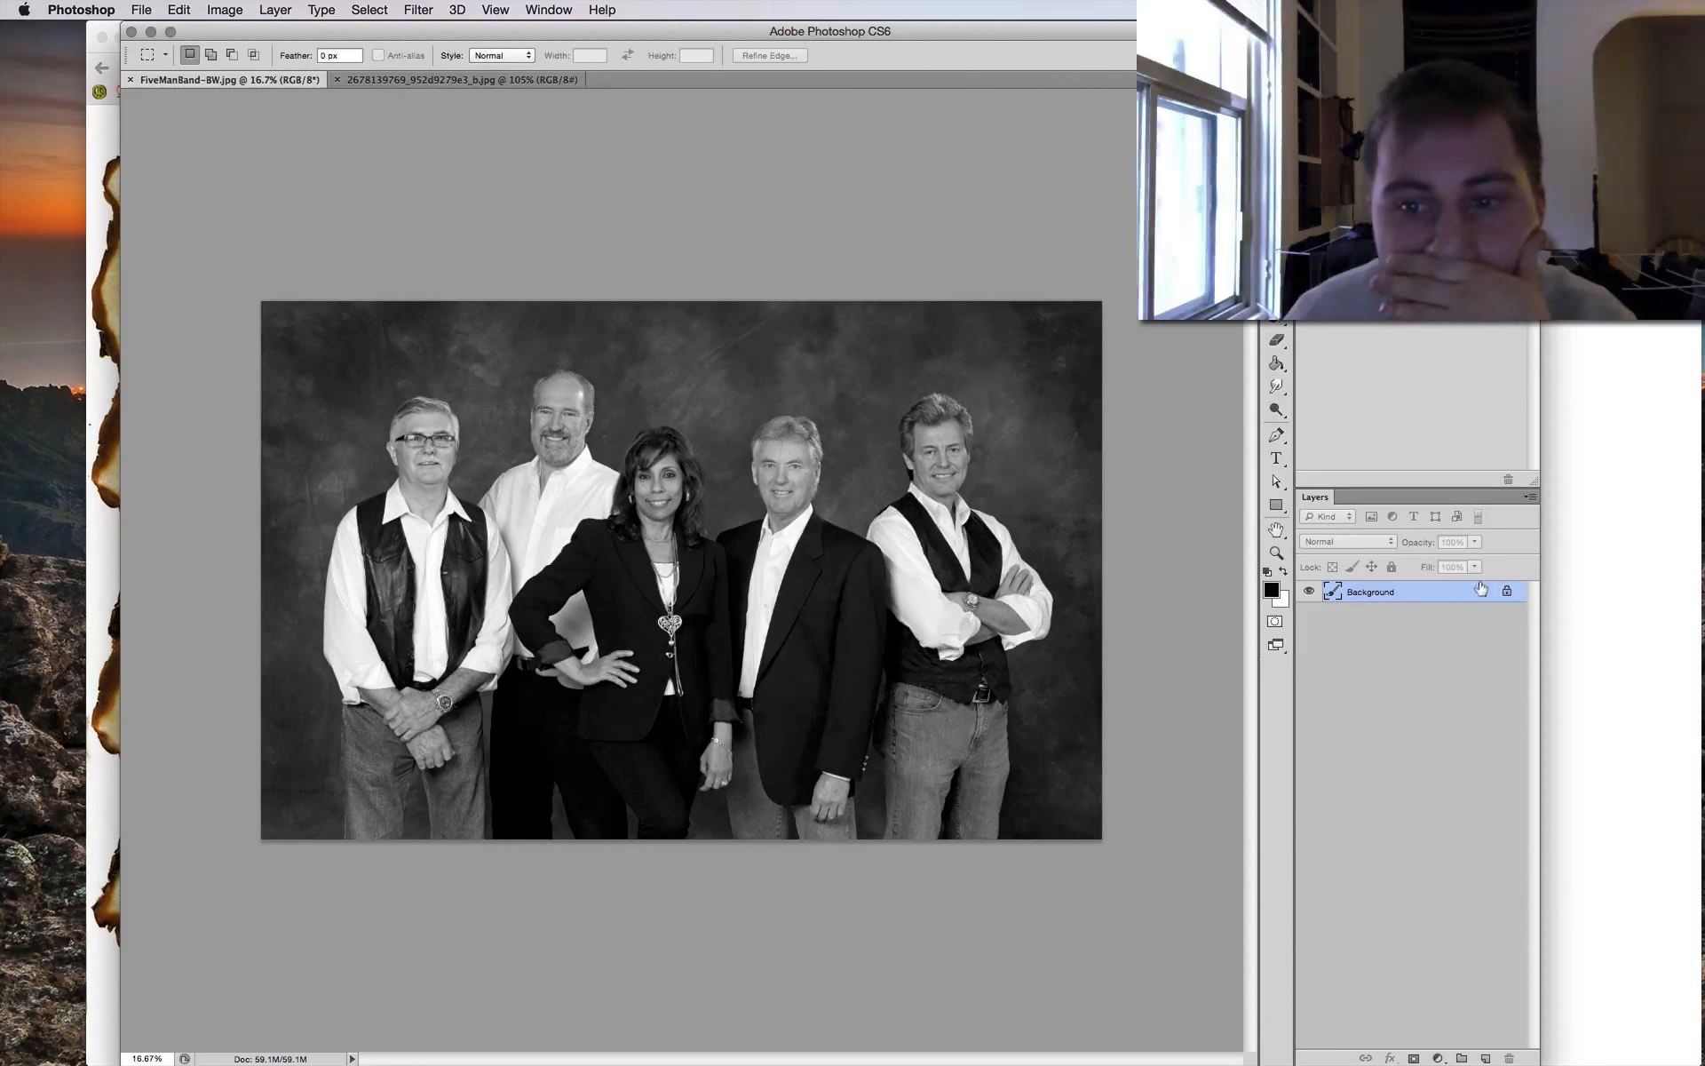
{"action": "key", "text": "super+alt+t"}
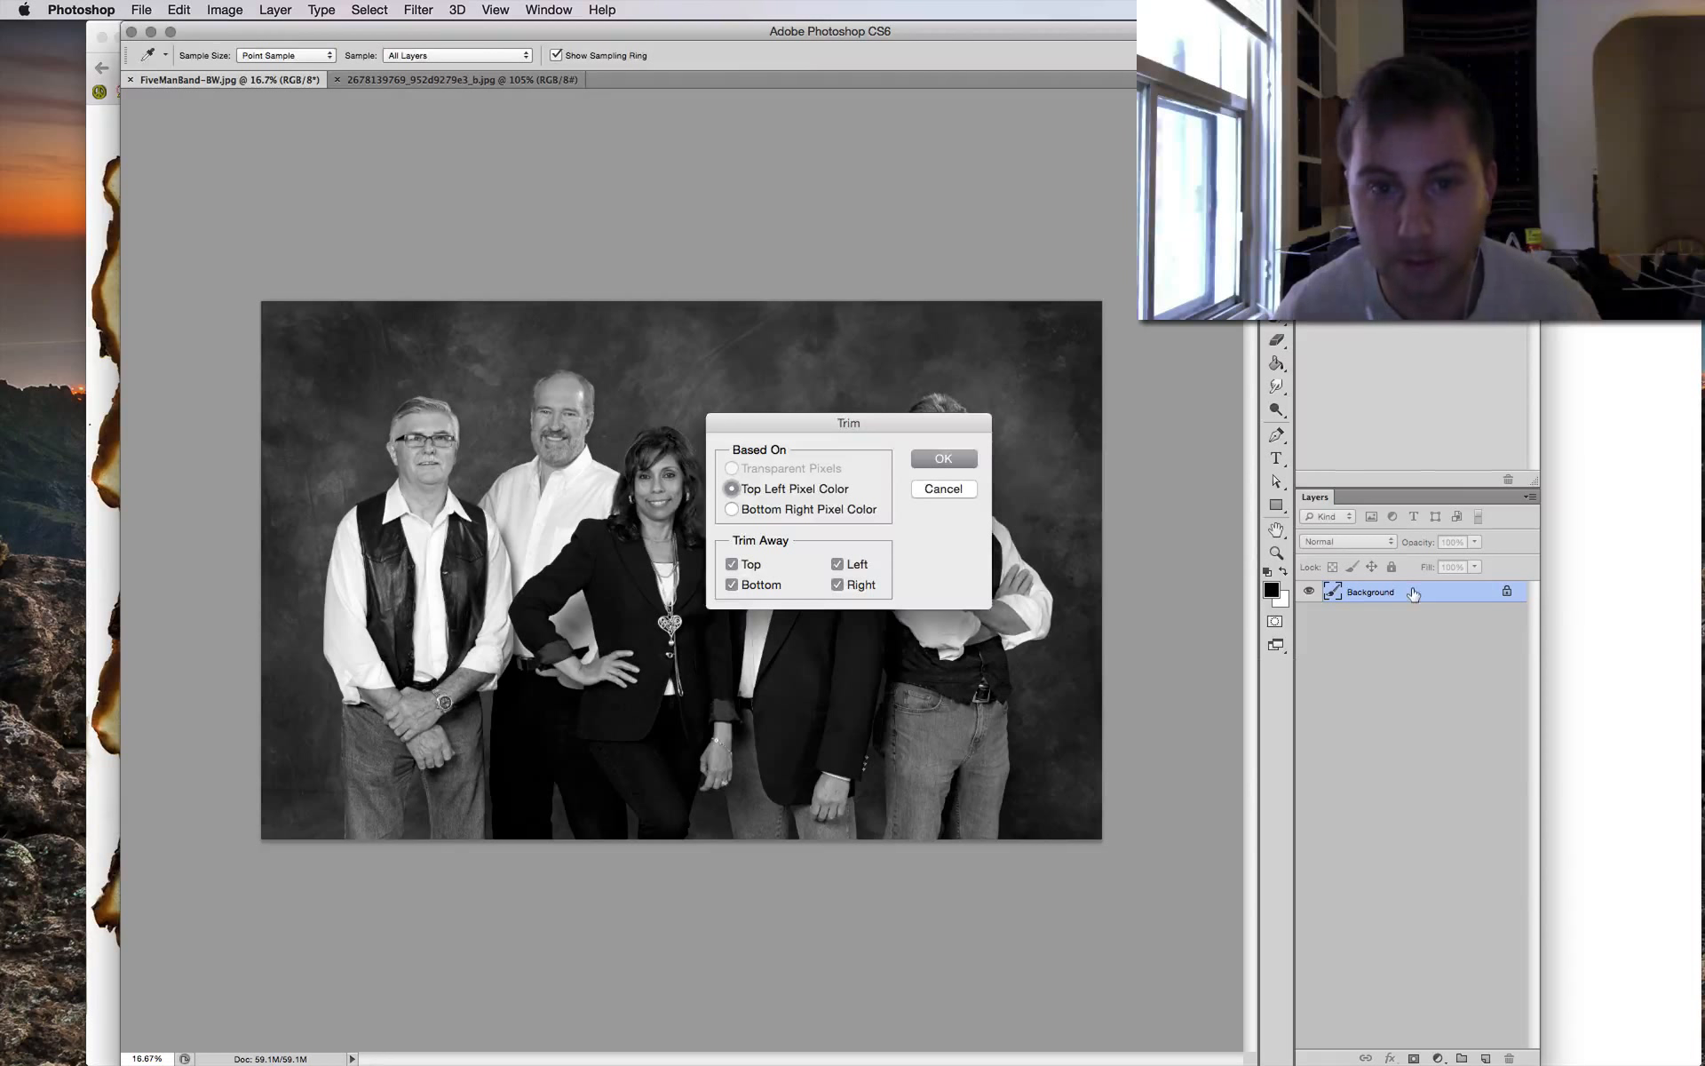
{"action": "key", "text": "Escape"}
{"action": "double_click", "coordinate": [1413, 591]}
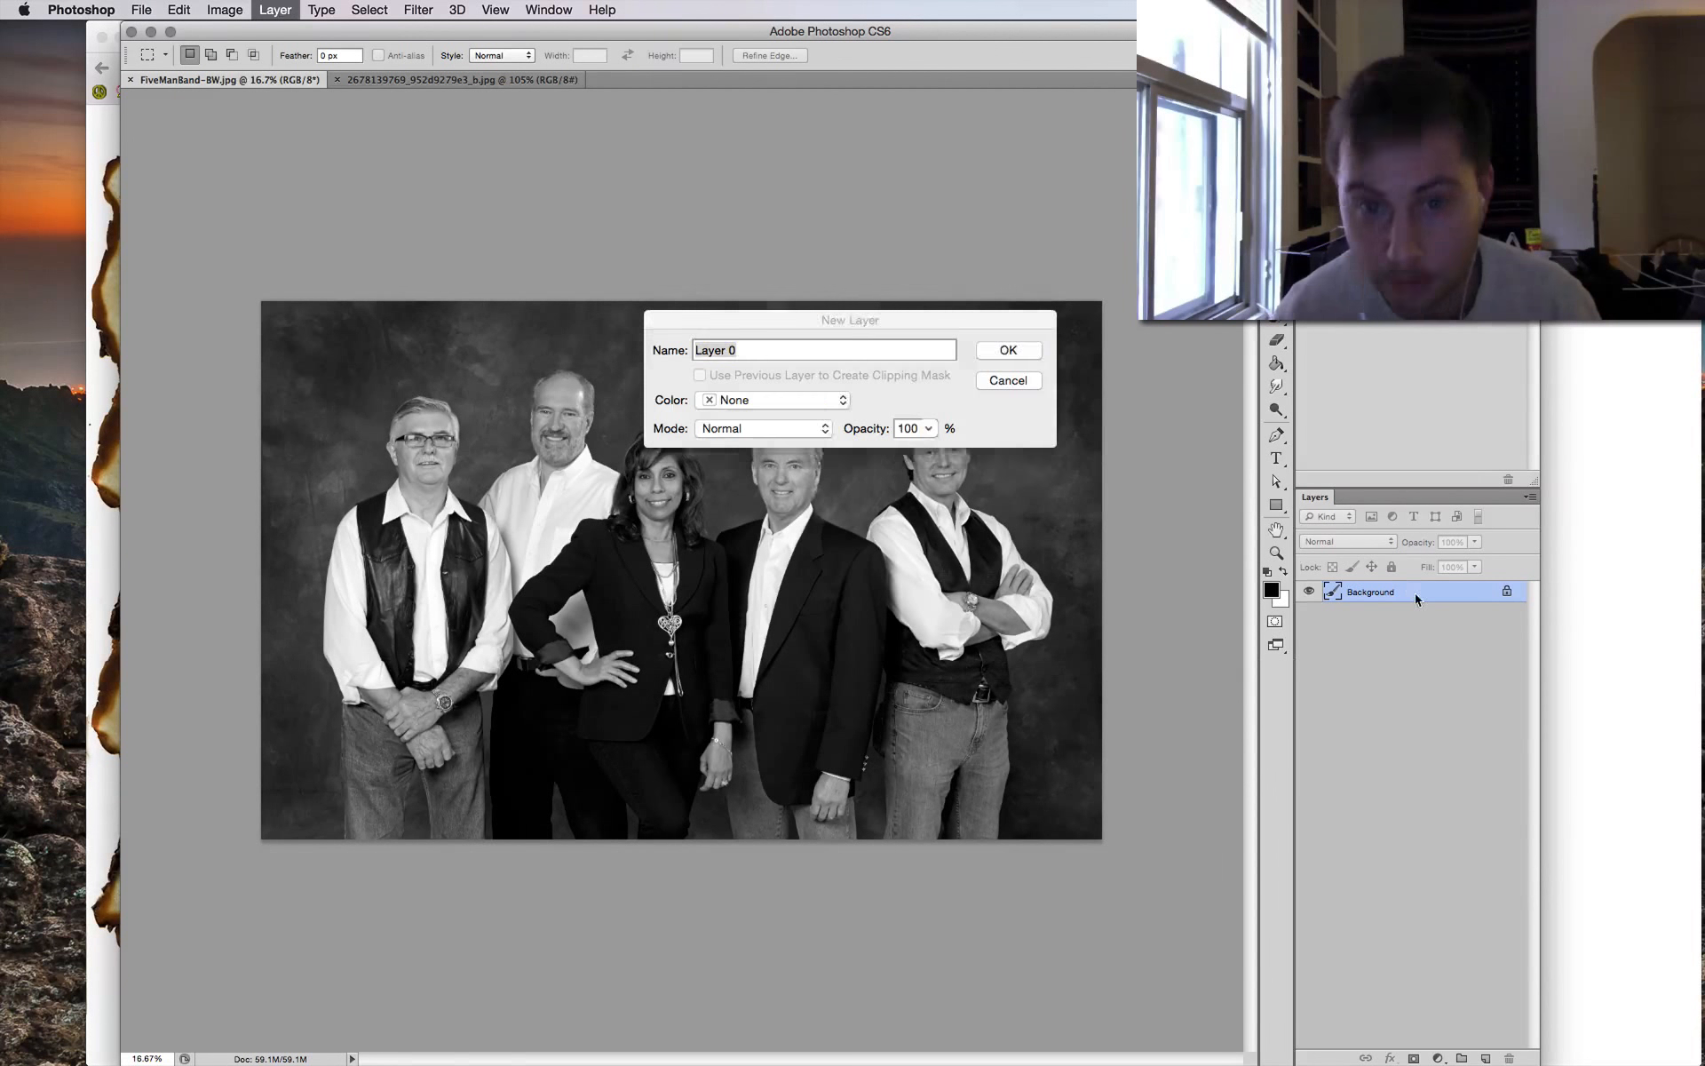
{"action": "key", "text": "Return"}
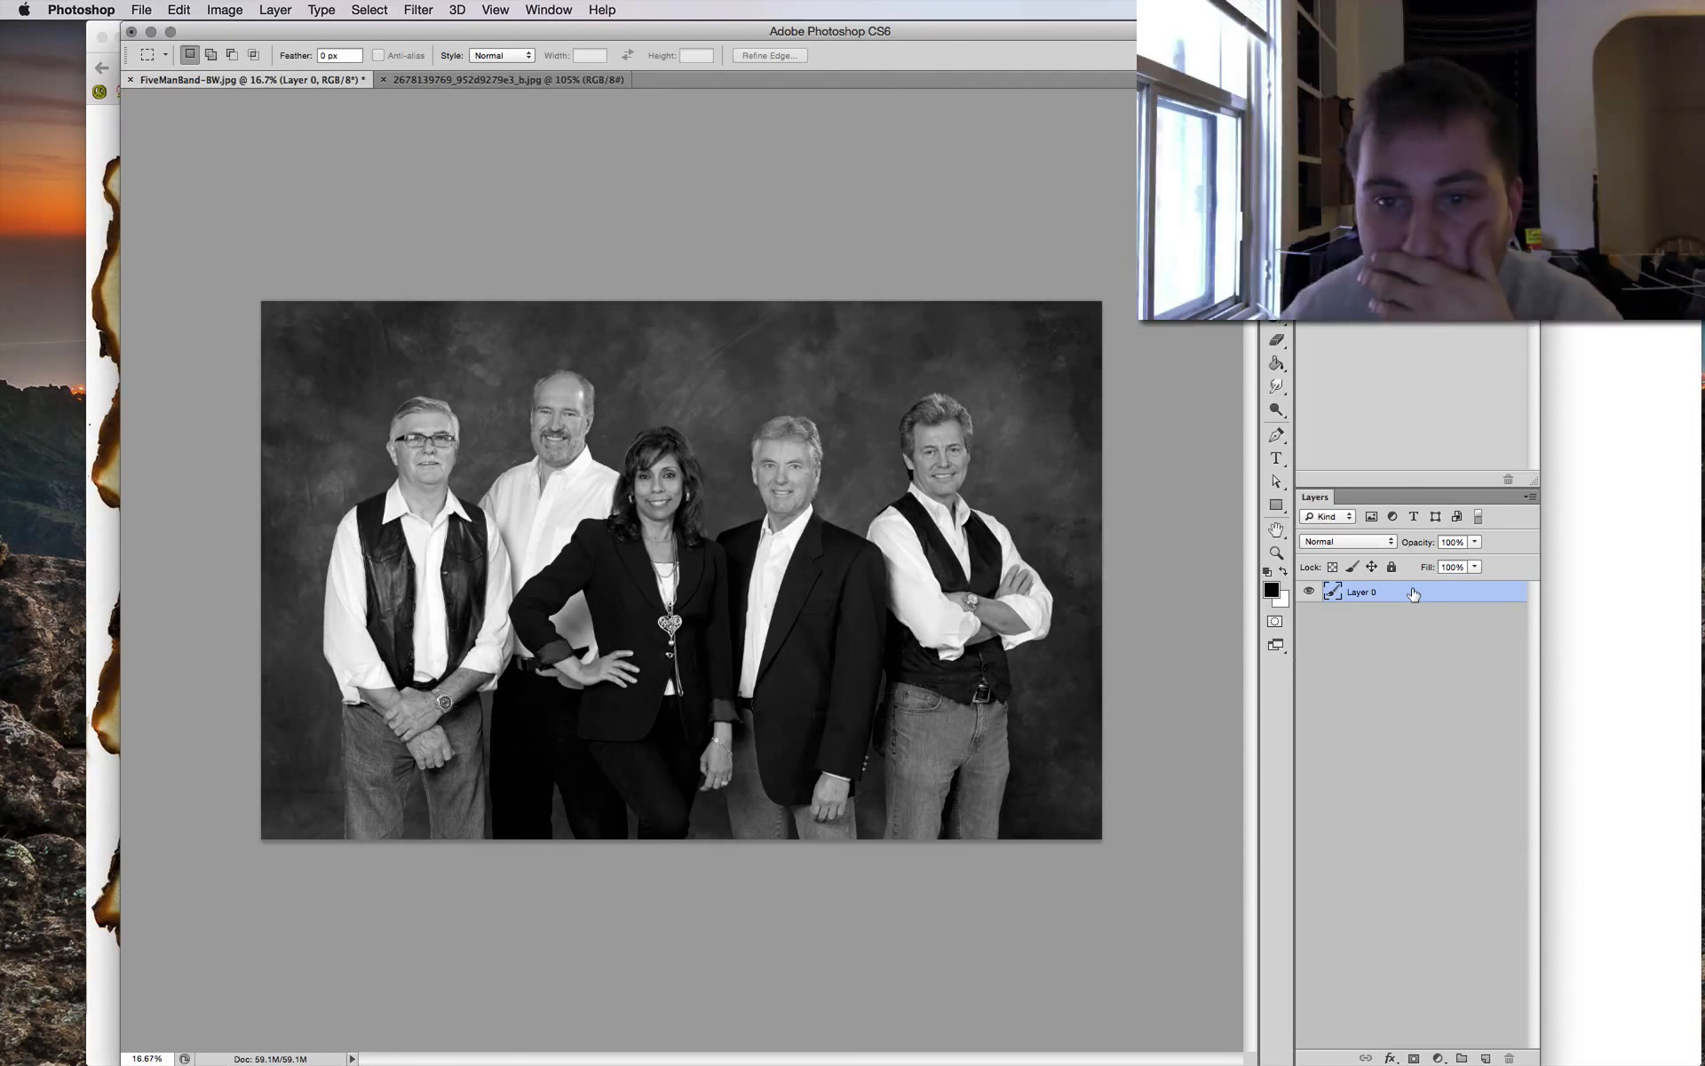
Enlarge the band photo's canvas to 10000 by 10000 pixels, keeping the photo centred.
{"action": "key", "text": "alt+super+c"}
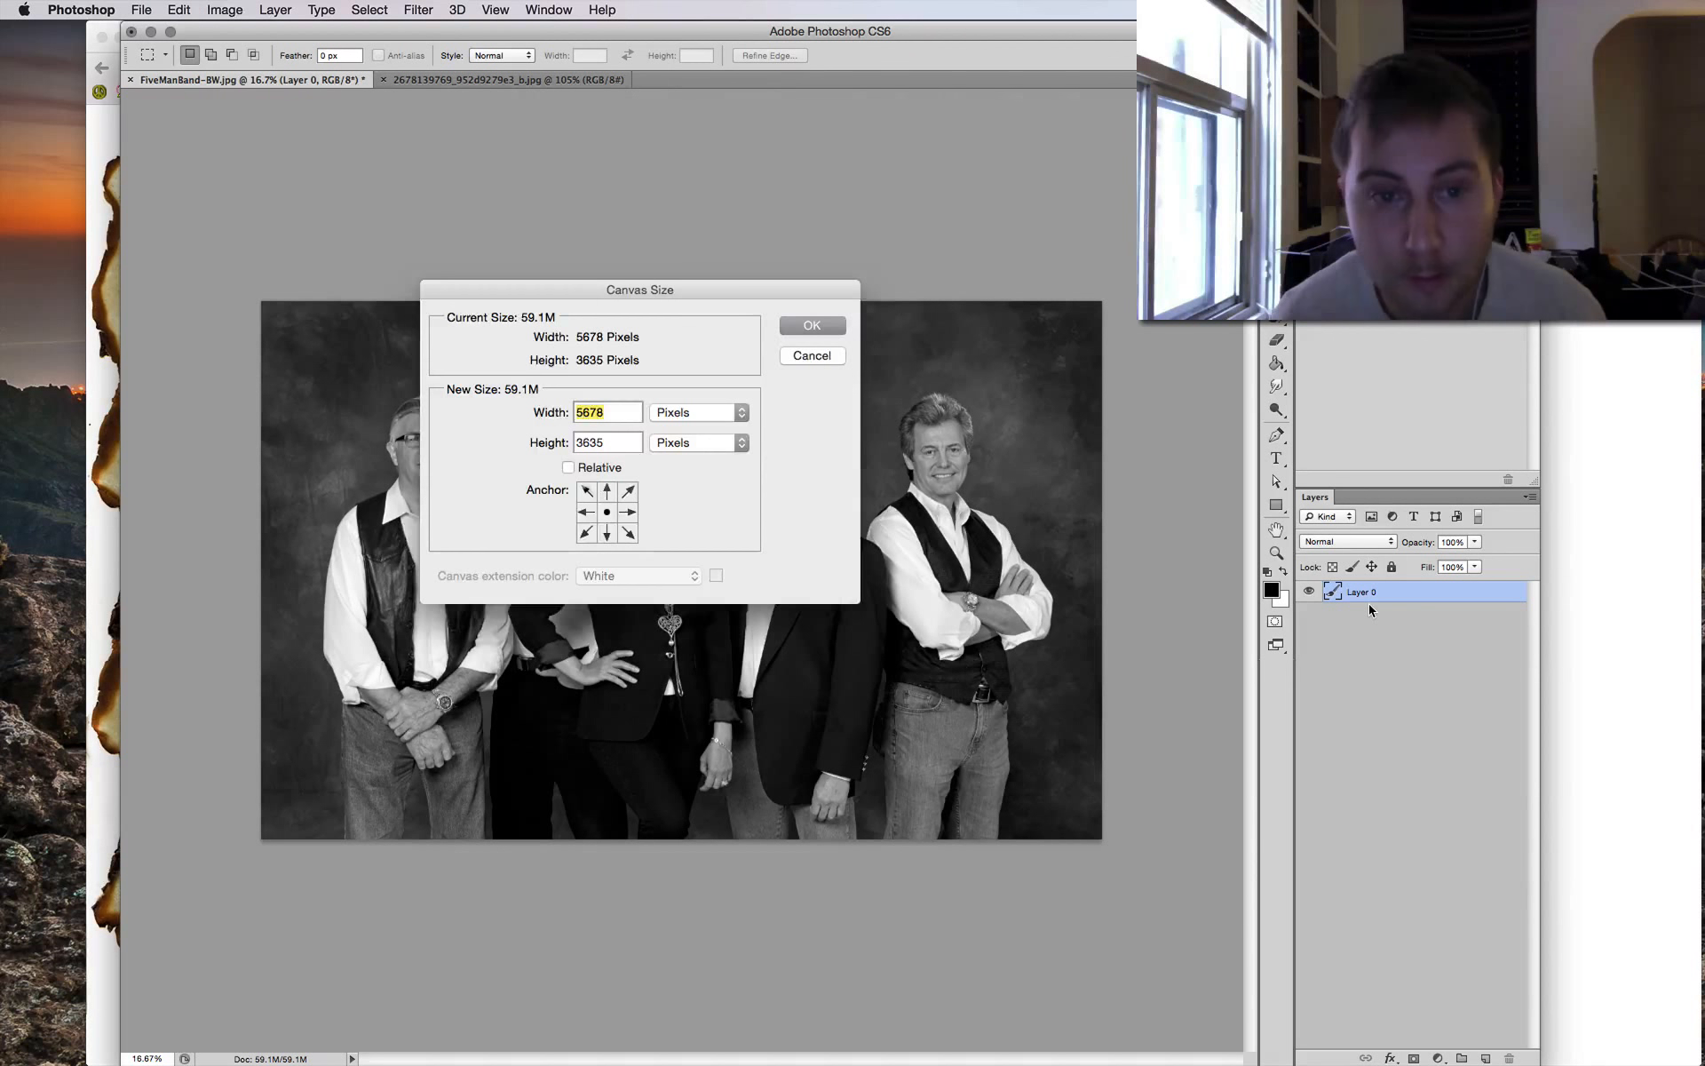
{"action": "type", "text": "10000"}
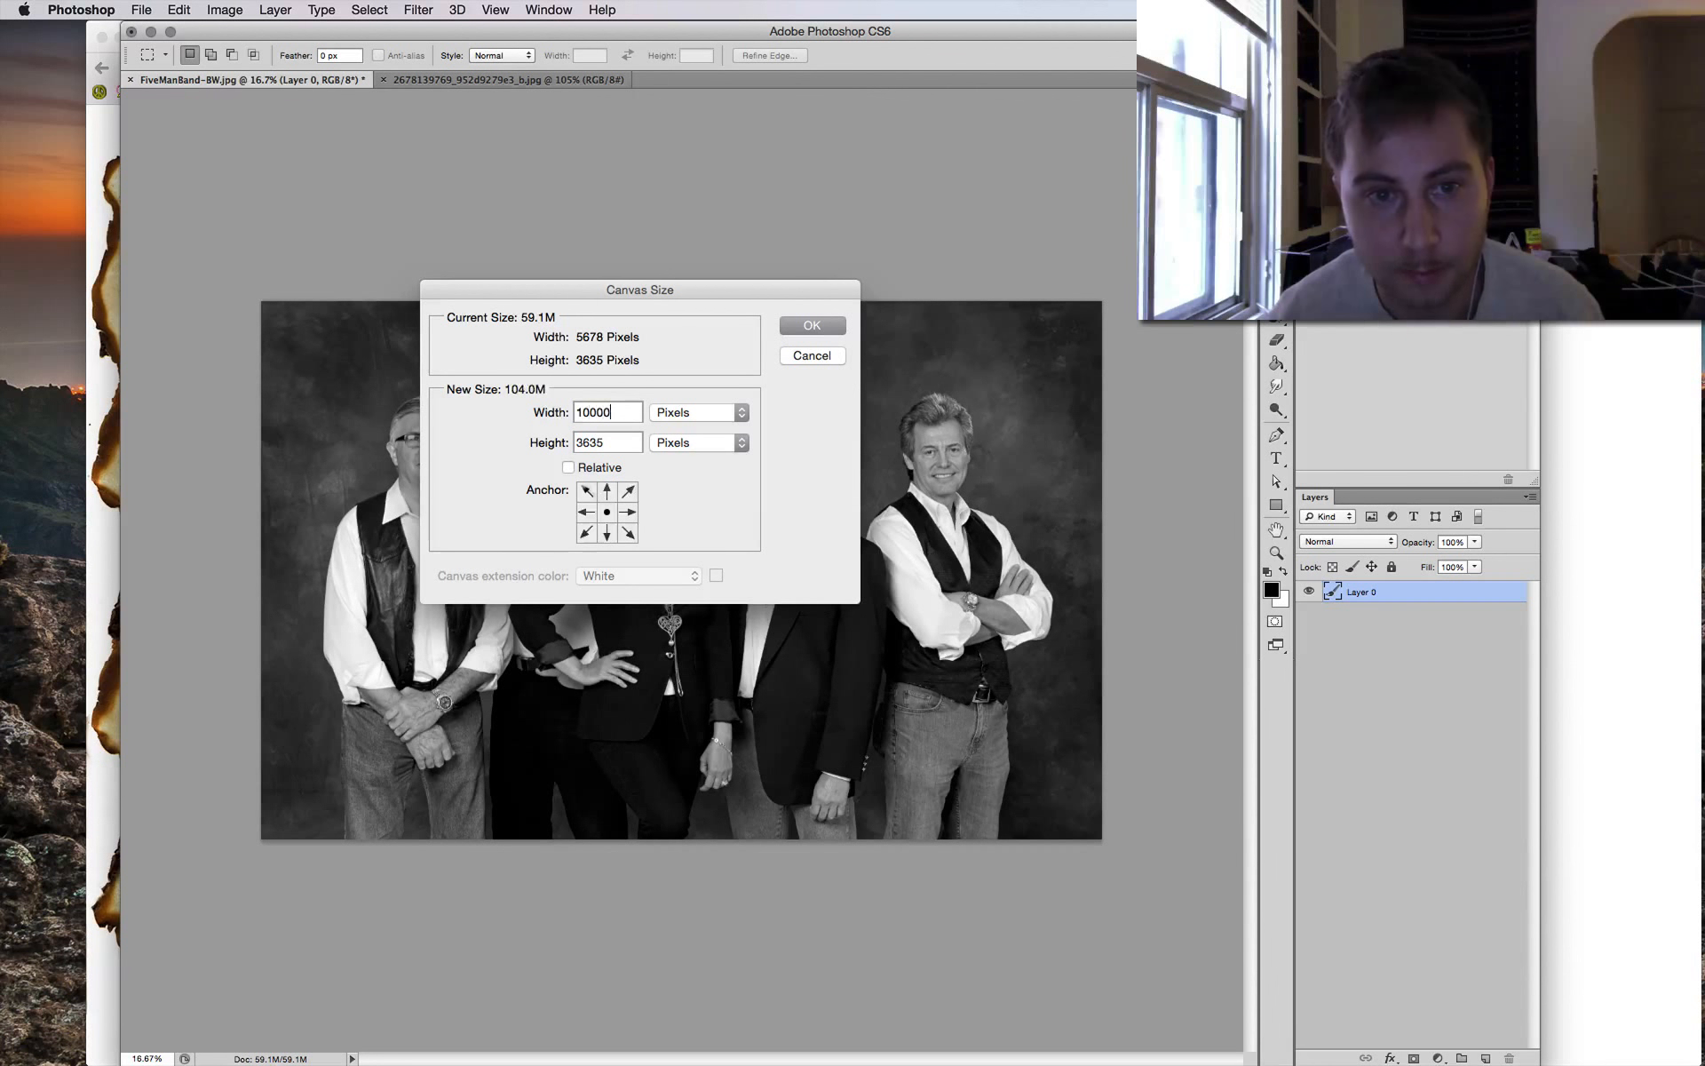
{"action": "key", "text": "Tab"}
{"action": "type", "text": "1"}
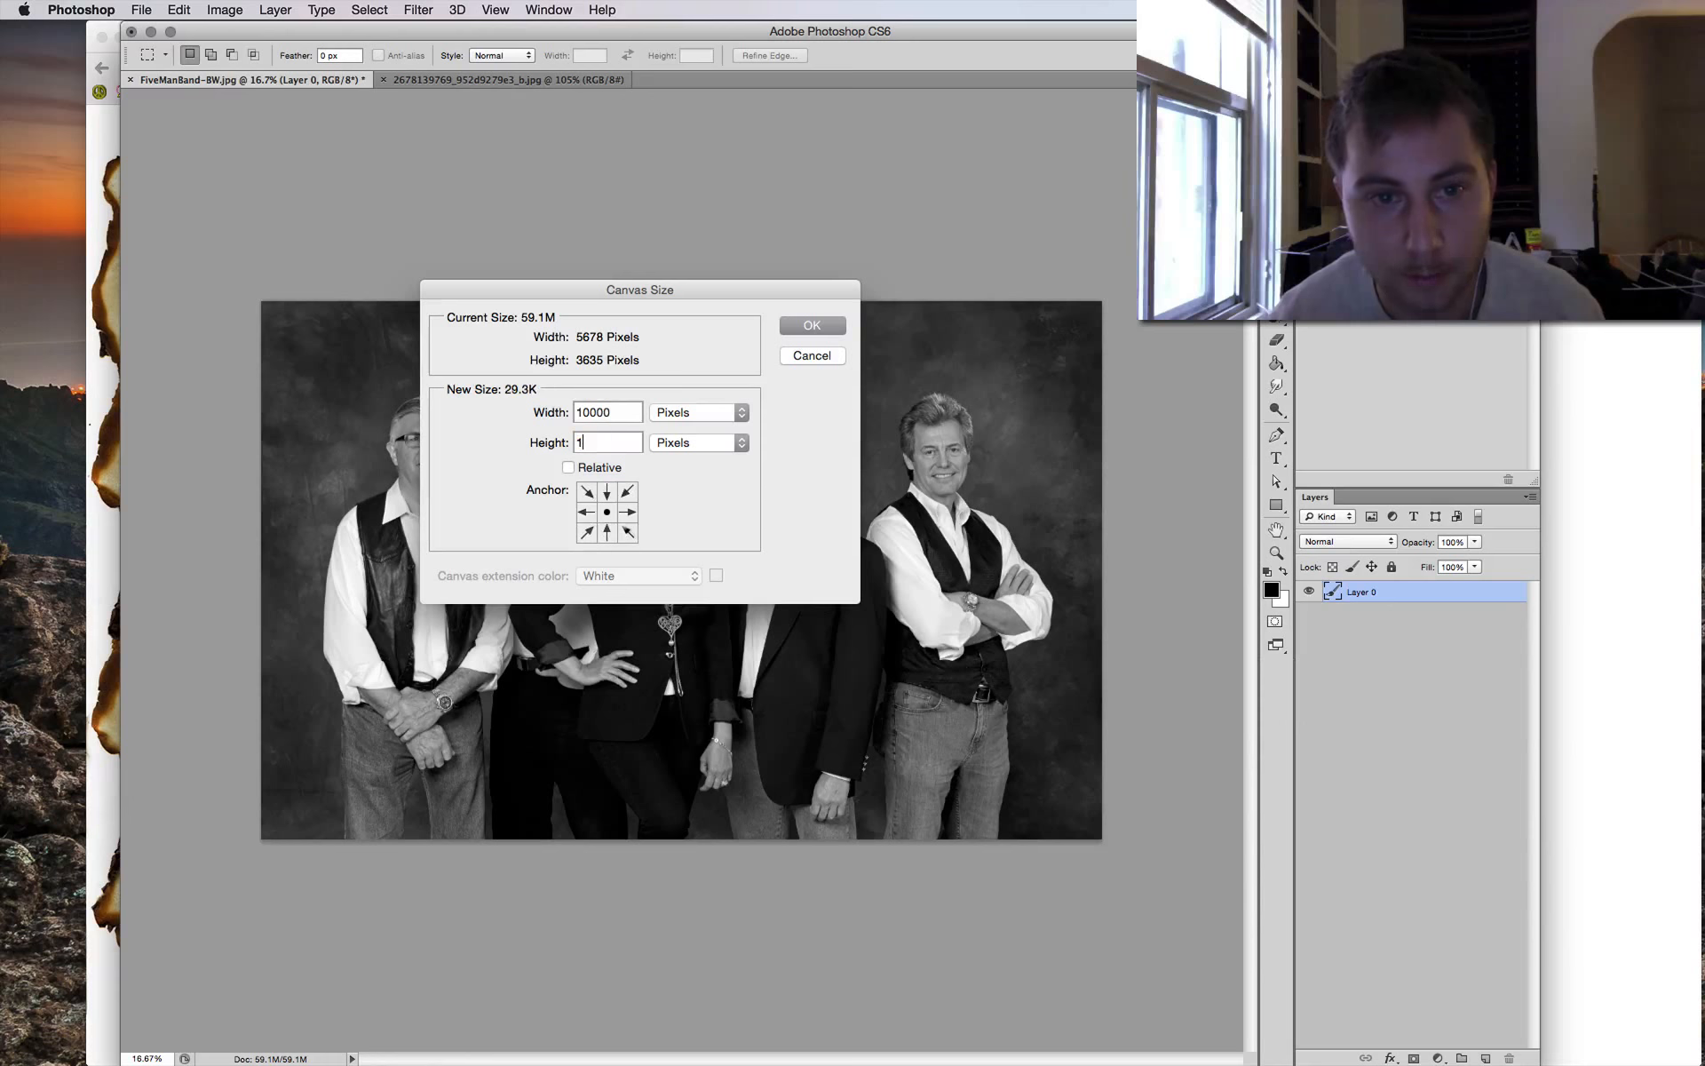
{"action": "type", "text": "0000"}
{"action": "key", "text": "Return"}
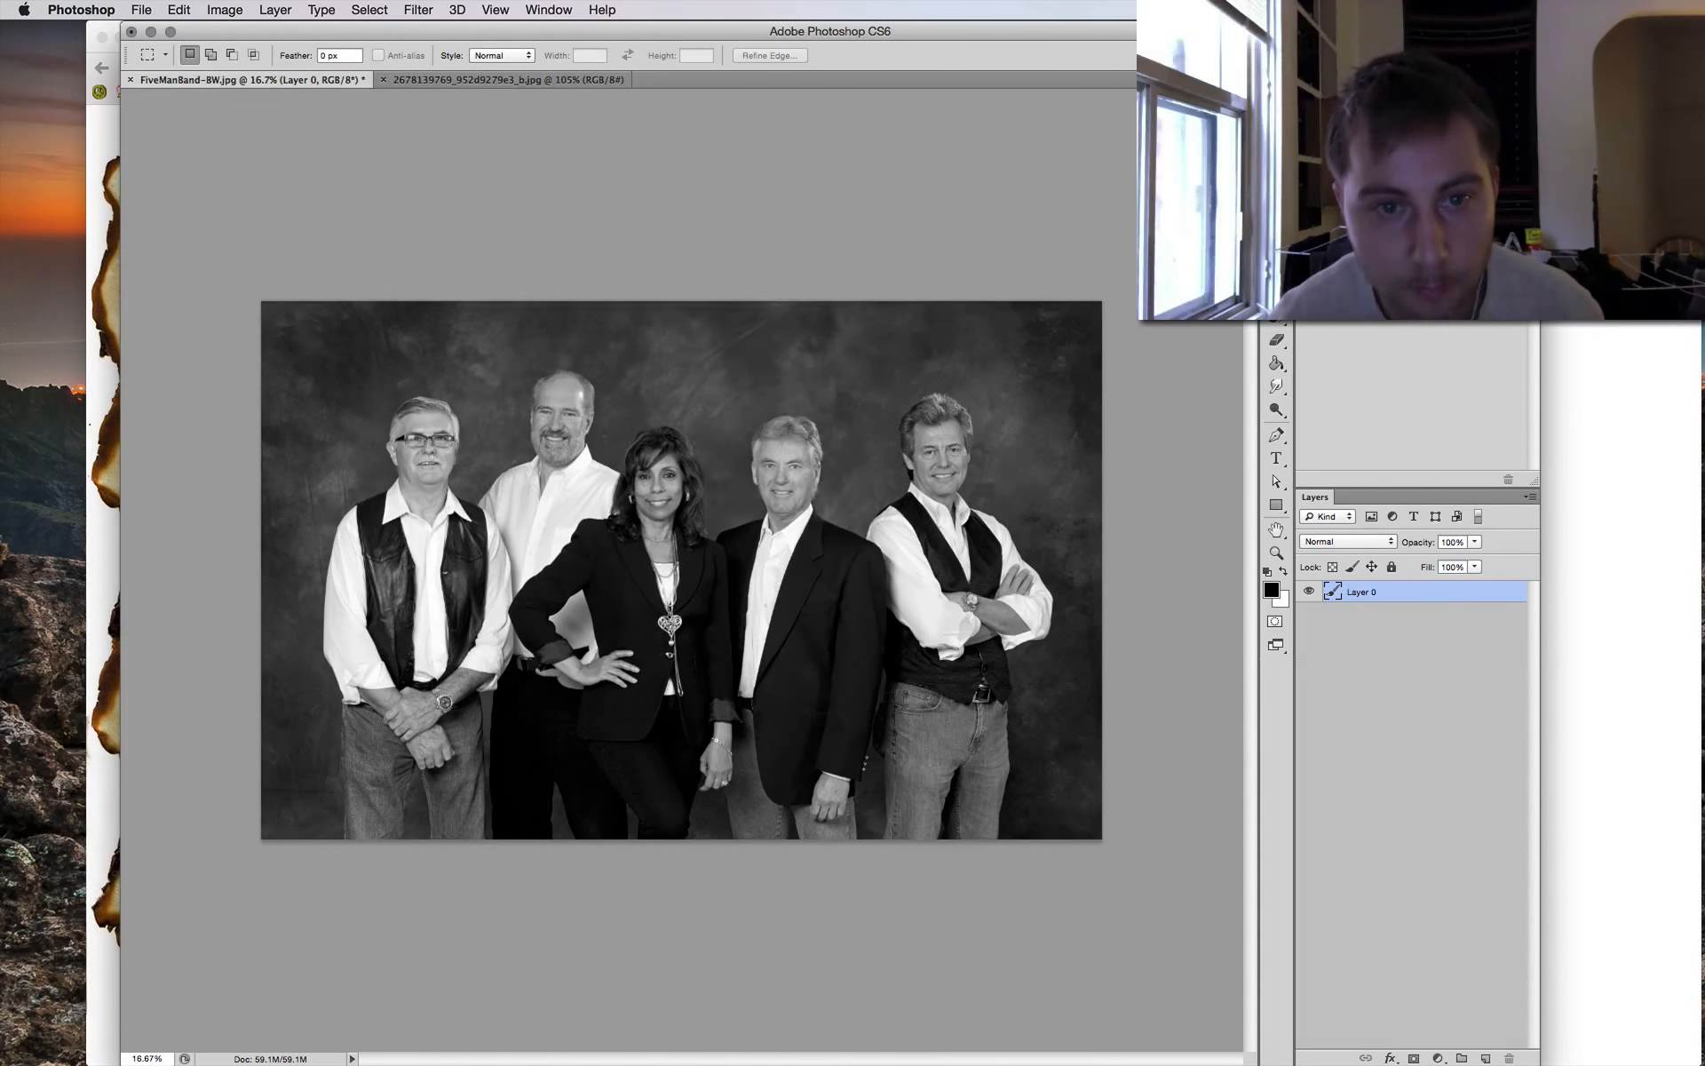
{"action": "key", "text": "super+0"}
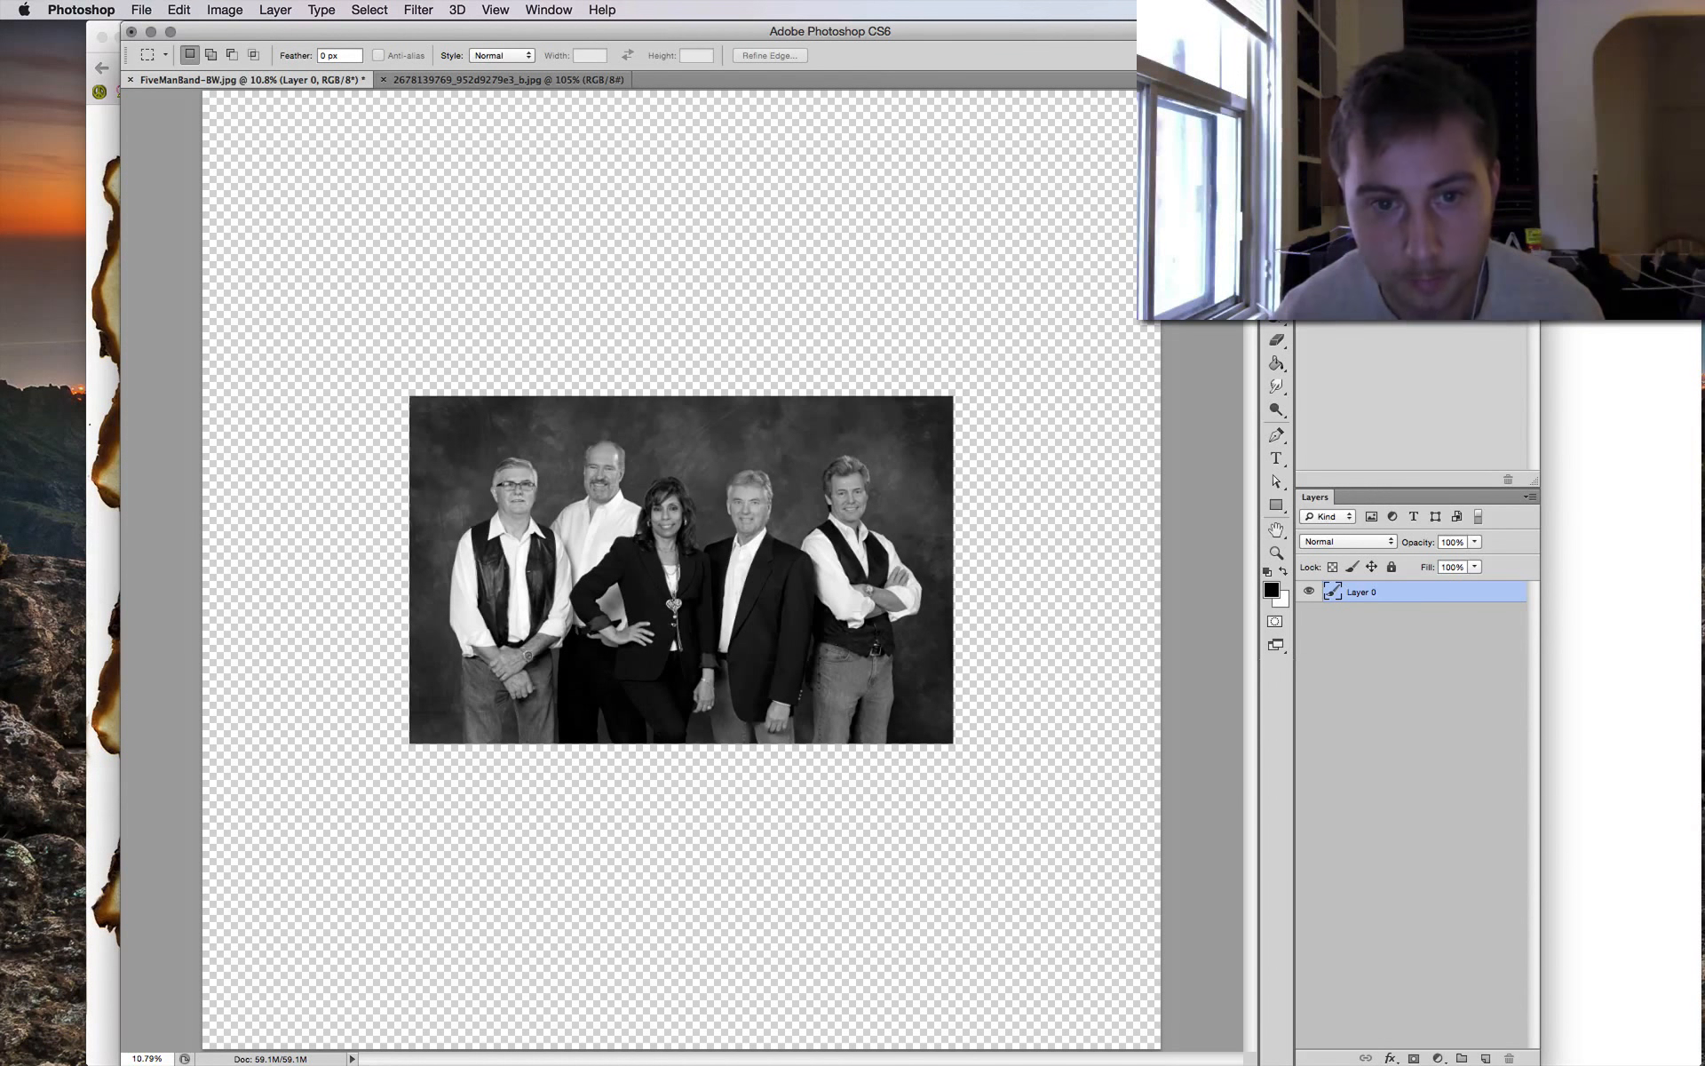
{"action": "key", "text": "super+equal"}
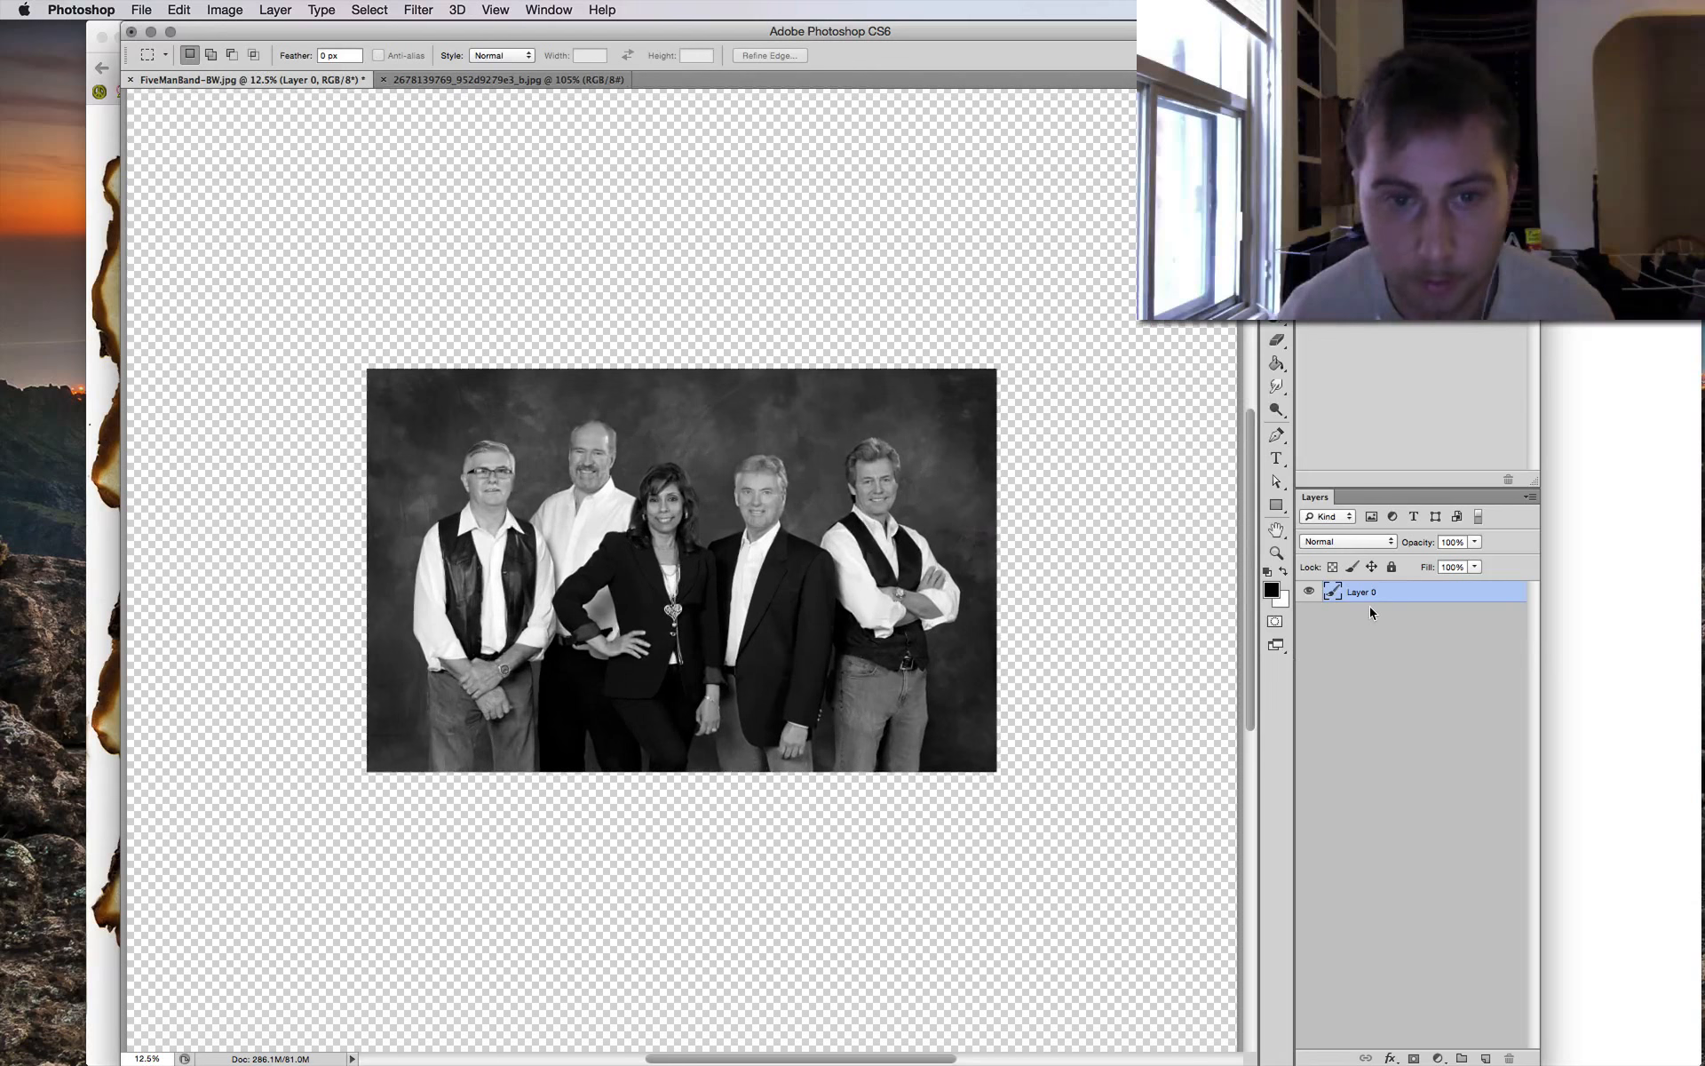
Convert the Background of the burnt paper document into a regular layer named Layer 0.
{"action": "key", "text": "ctrl+Tab"}
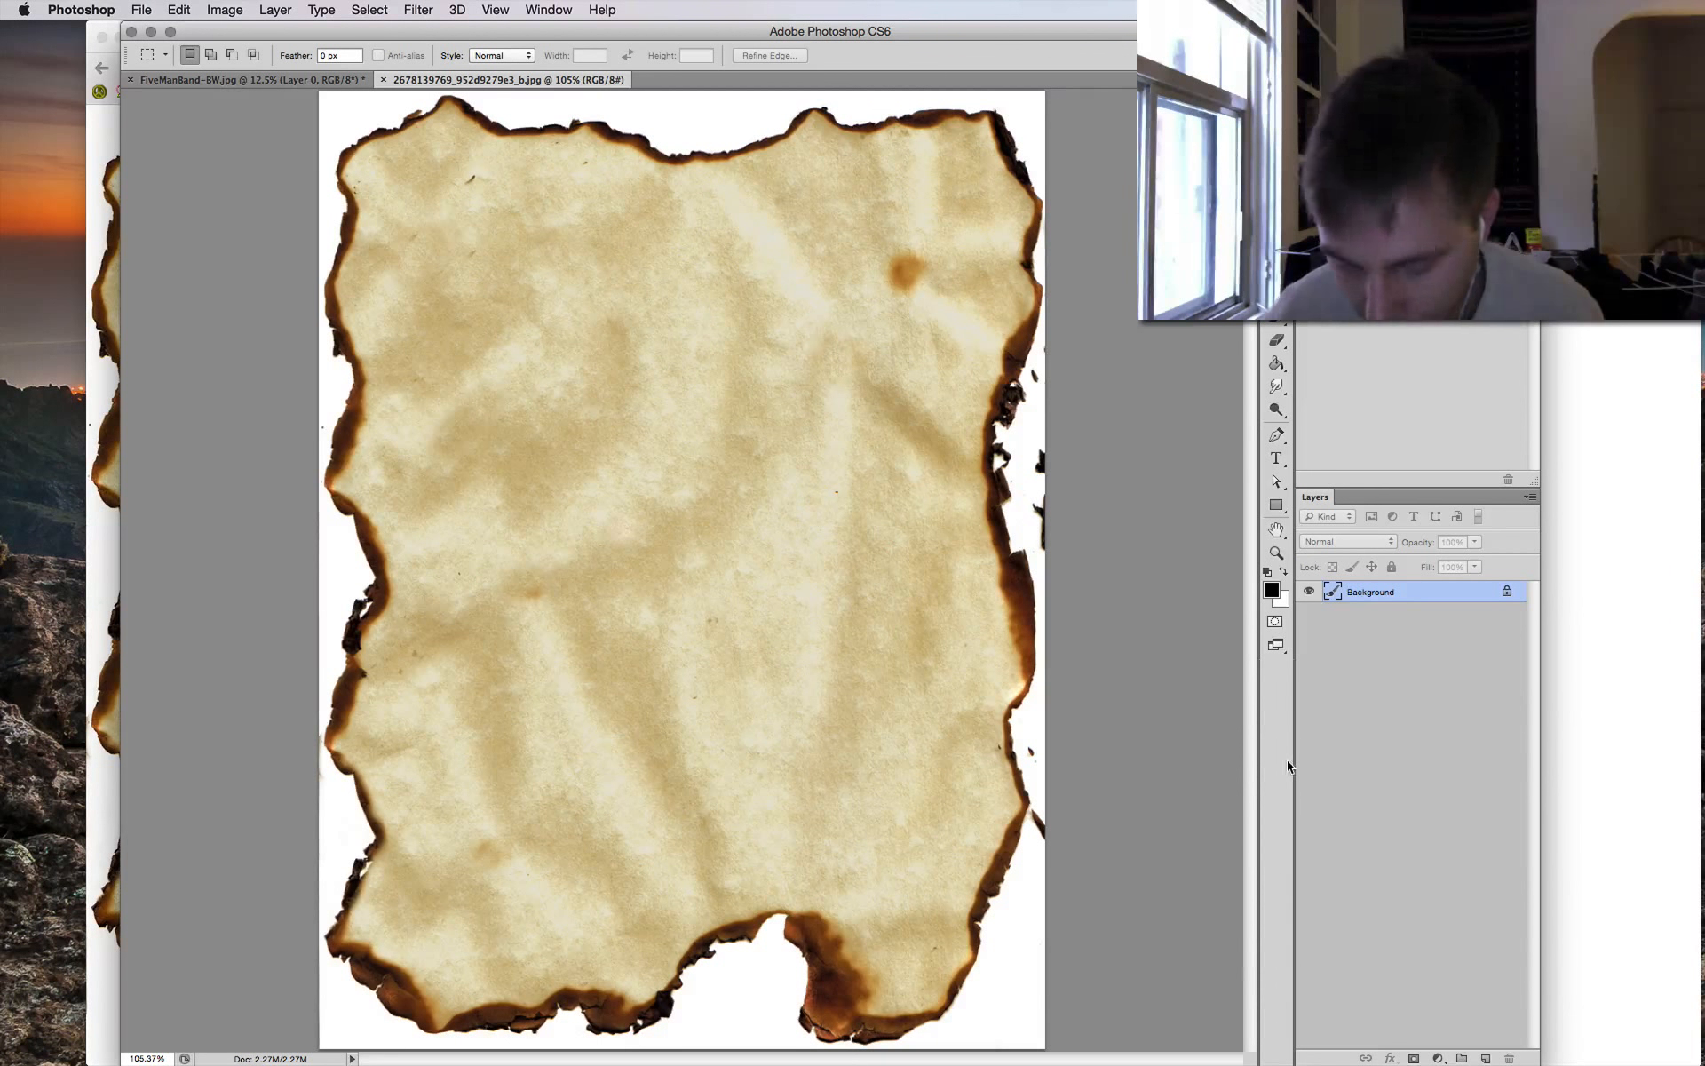
{"action": "key", "text": "super+shift+n"}
{"action": "key", "text": "Return"}
Try to select the white area around the paper with the Magic Wand at tolerance 60, with Contiguous off.
{"action": "key", "text": "w"}
{"action": "left_click", "coordinate": [997, 987]}
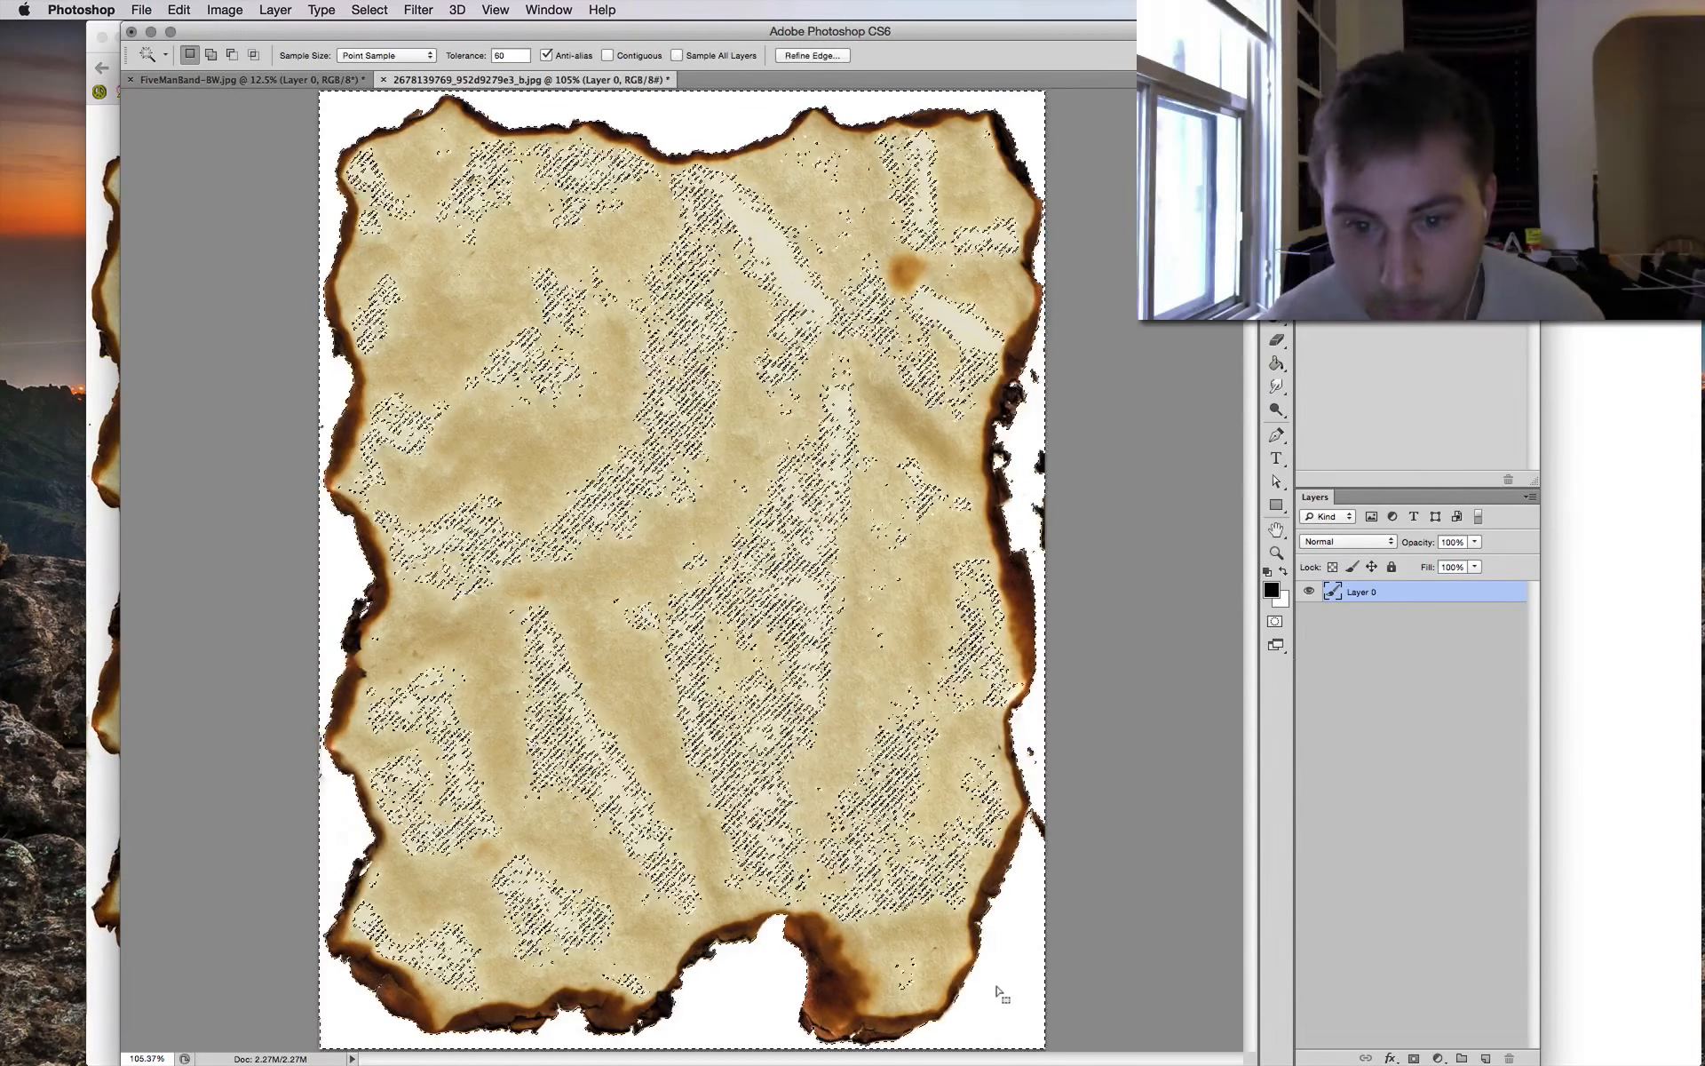
{"action": "key", "text": "e"}
{"action": "key", "text": "super+d"}
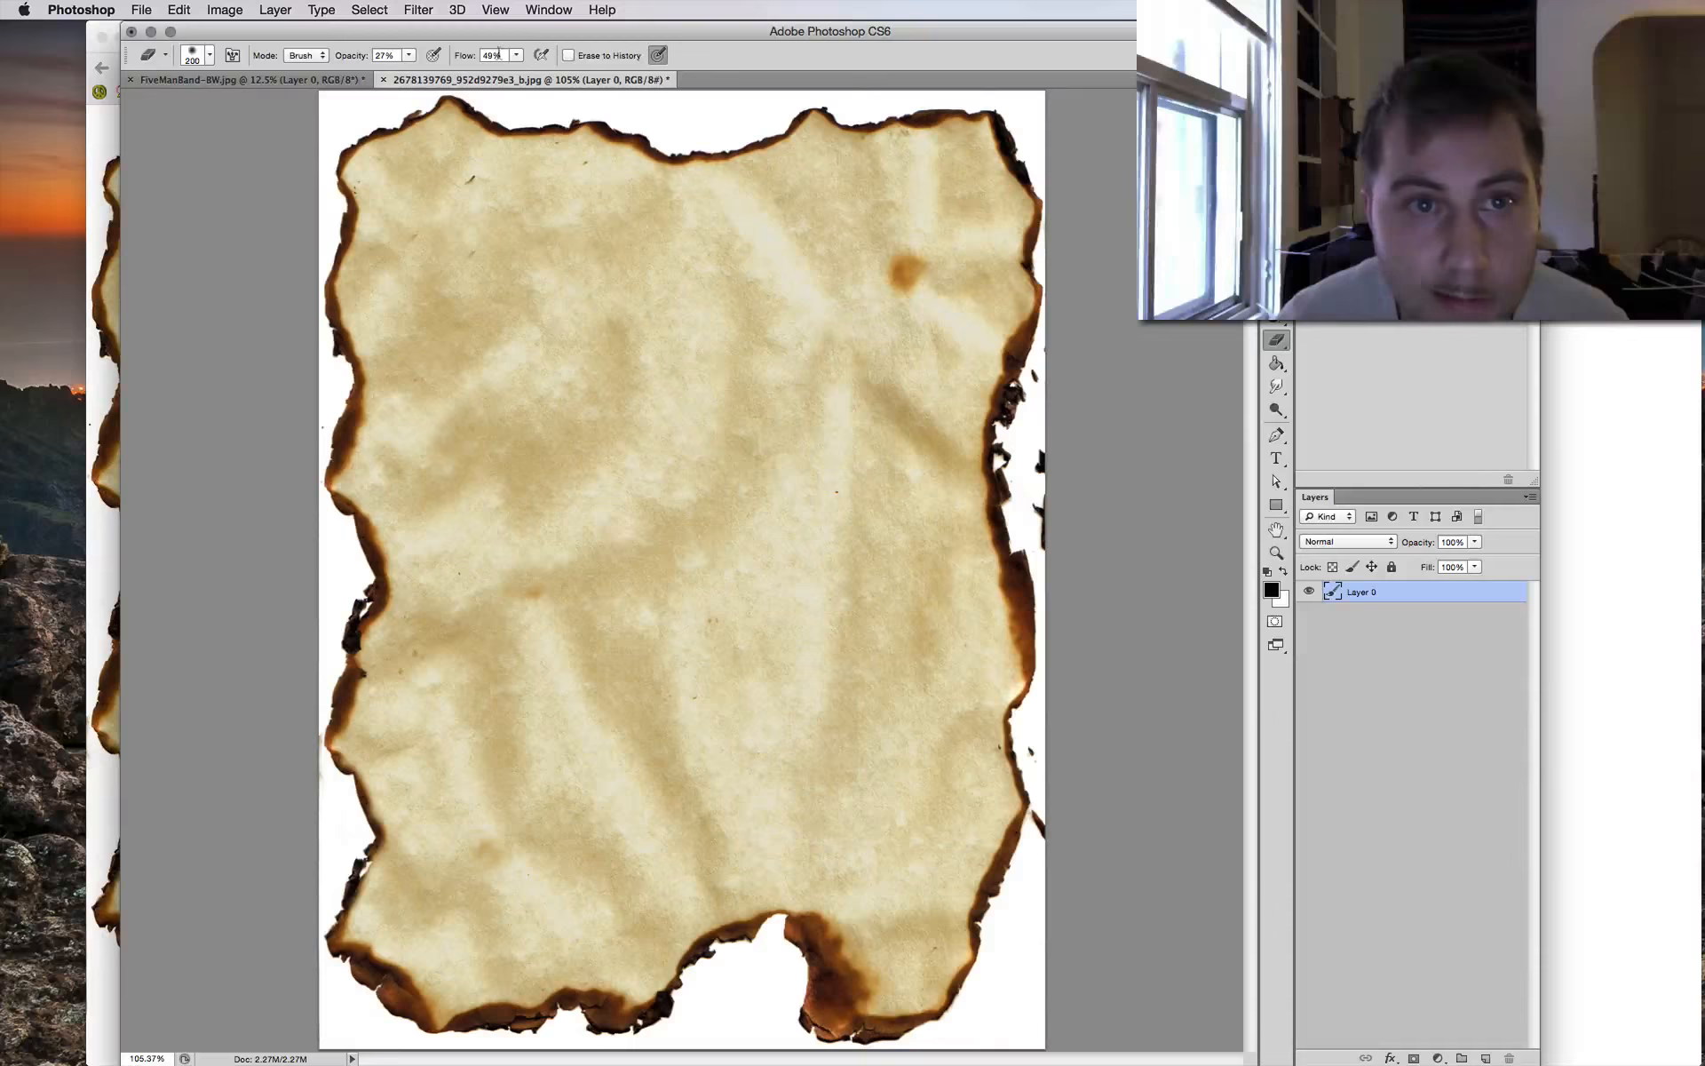
Select the white area around the paper with the Magic Wand set to Contiguous, delete it, and clear the selection.
{"action": "key", "text": "w"}
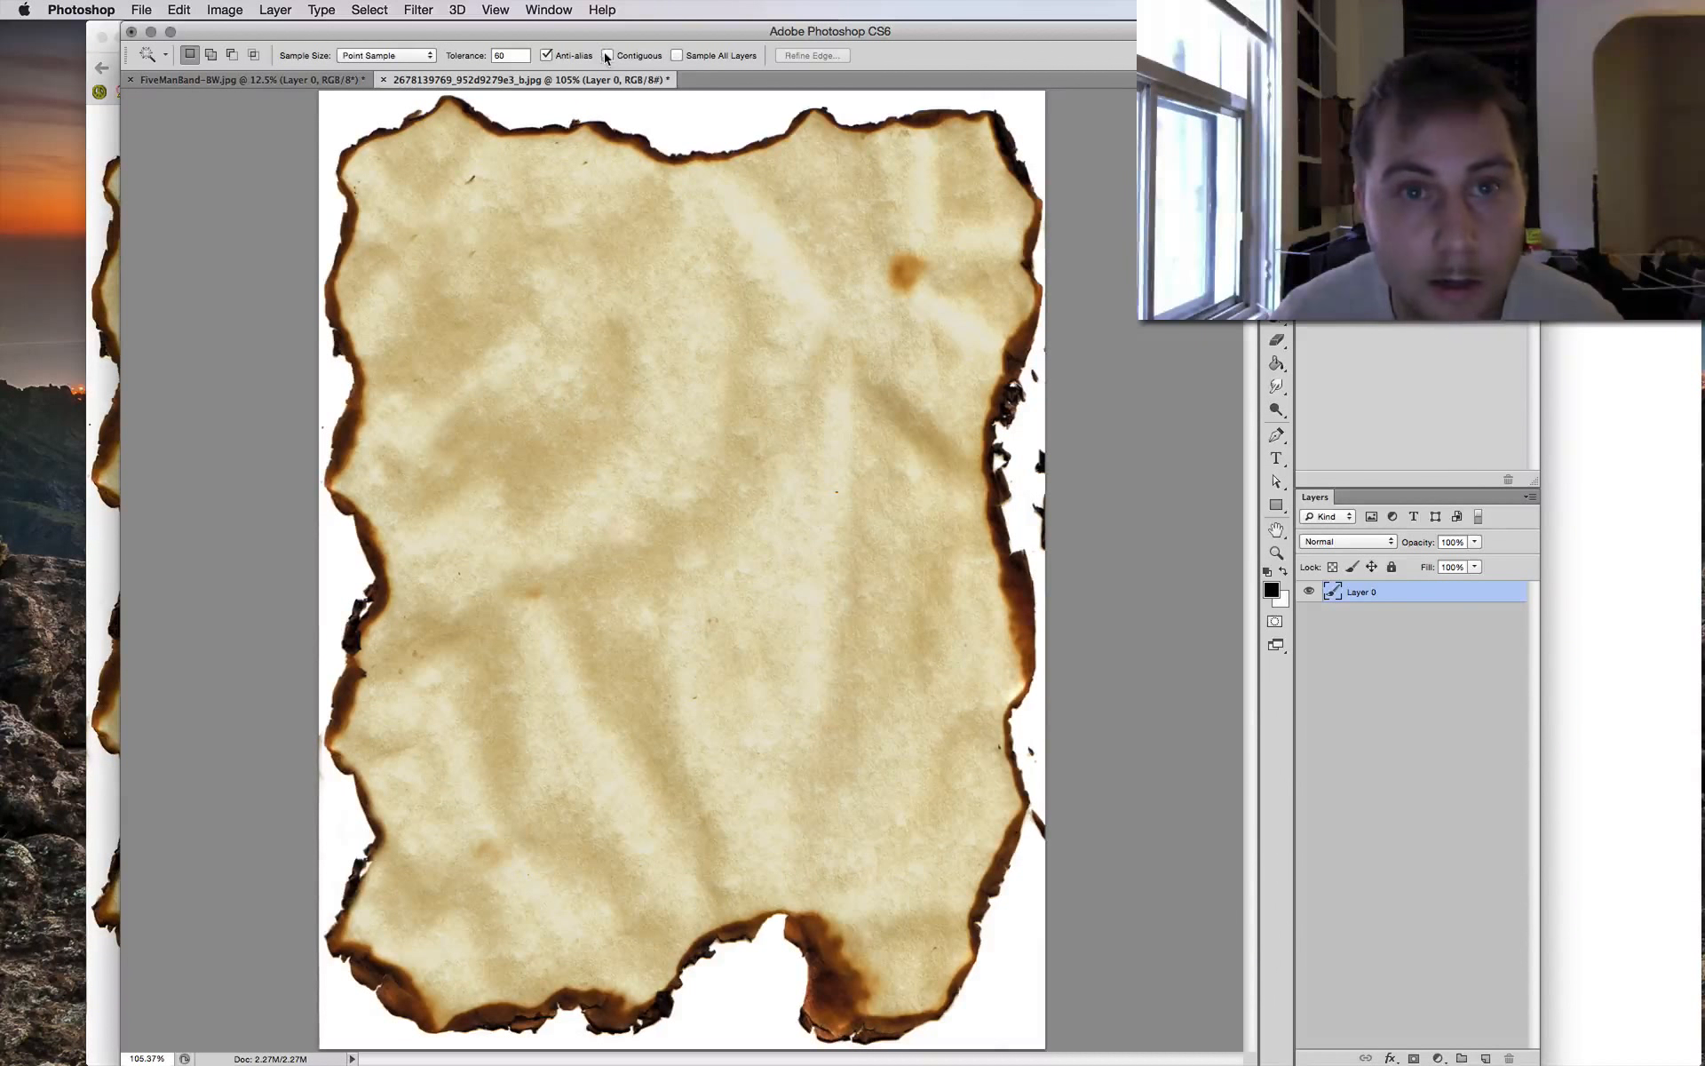
{"action": "left_click", "coordinate": [697, 104]}
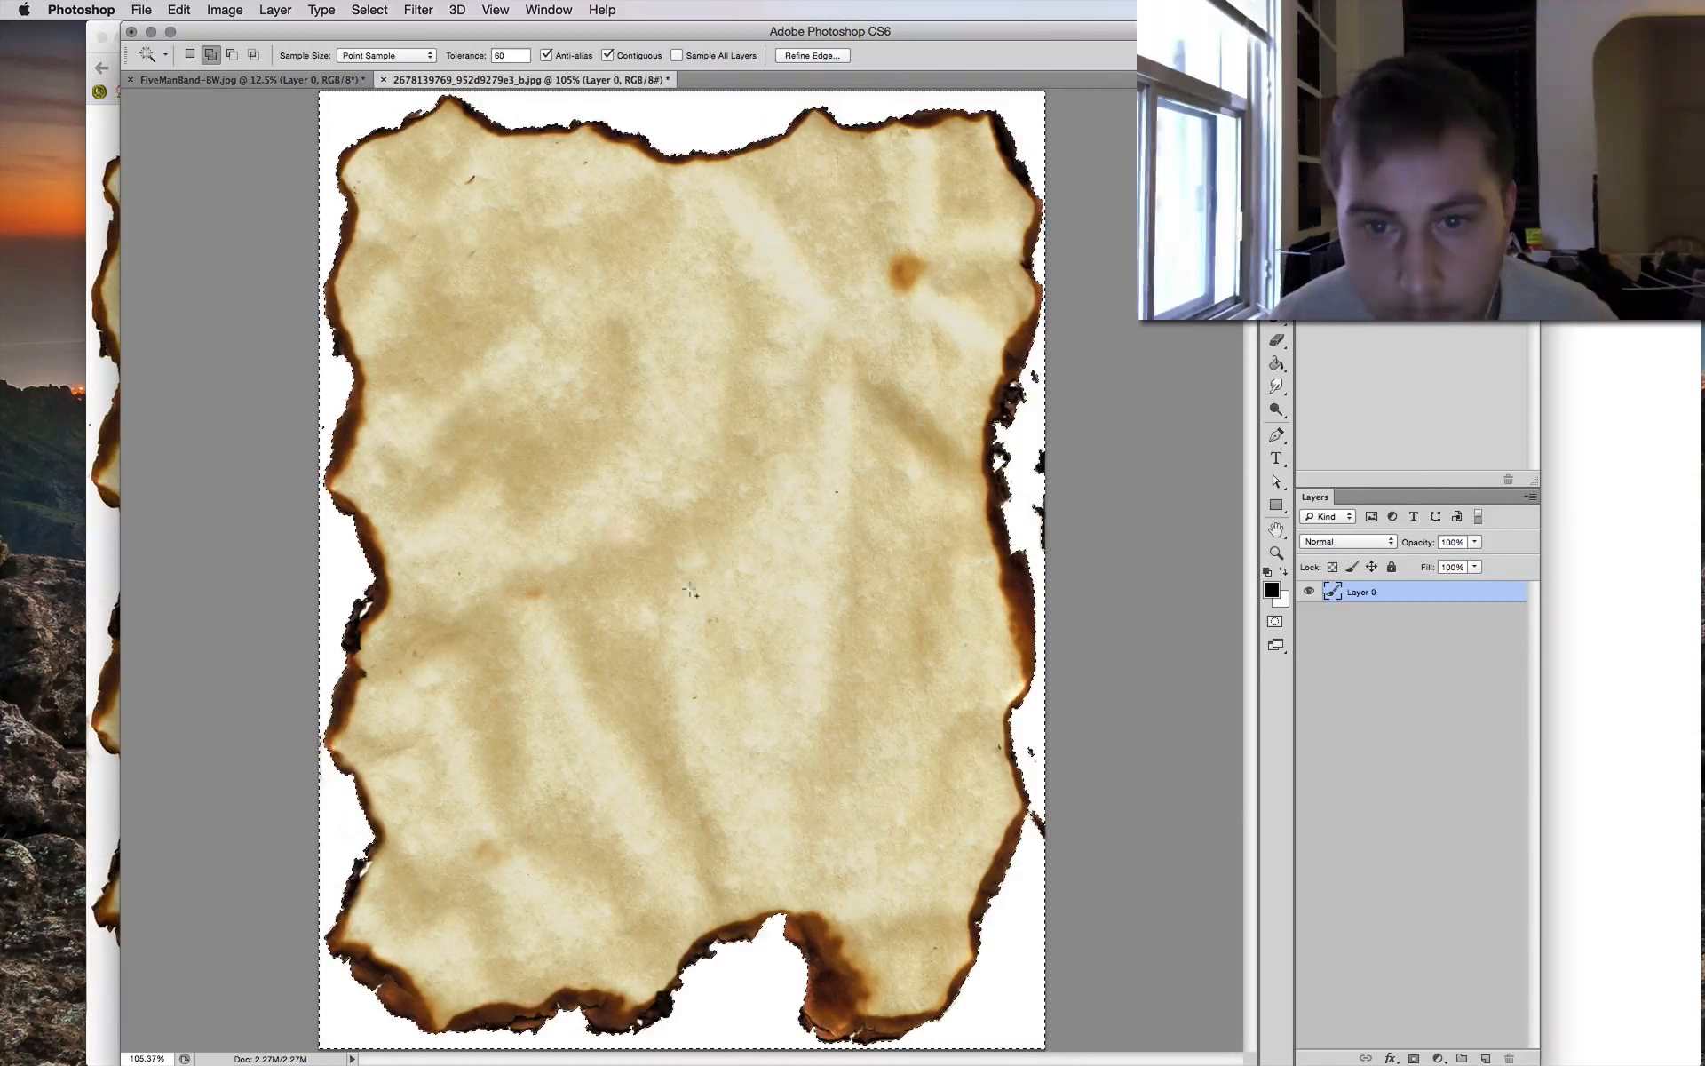
{"action": "key", "text": "shift"}
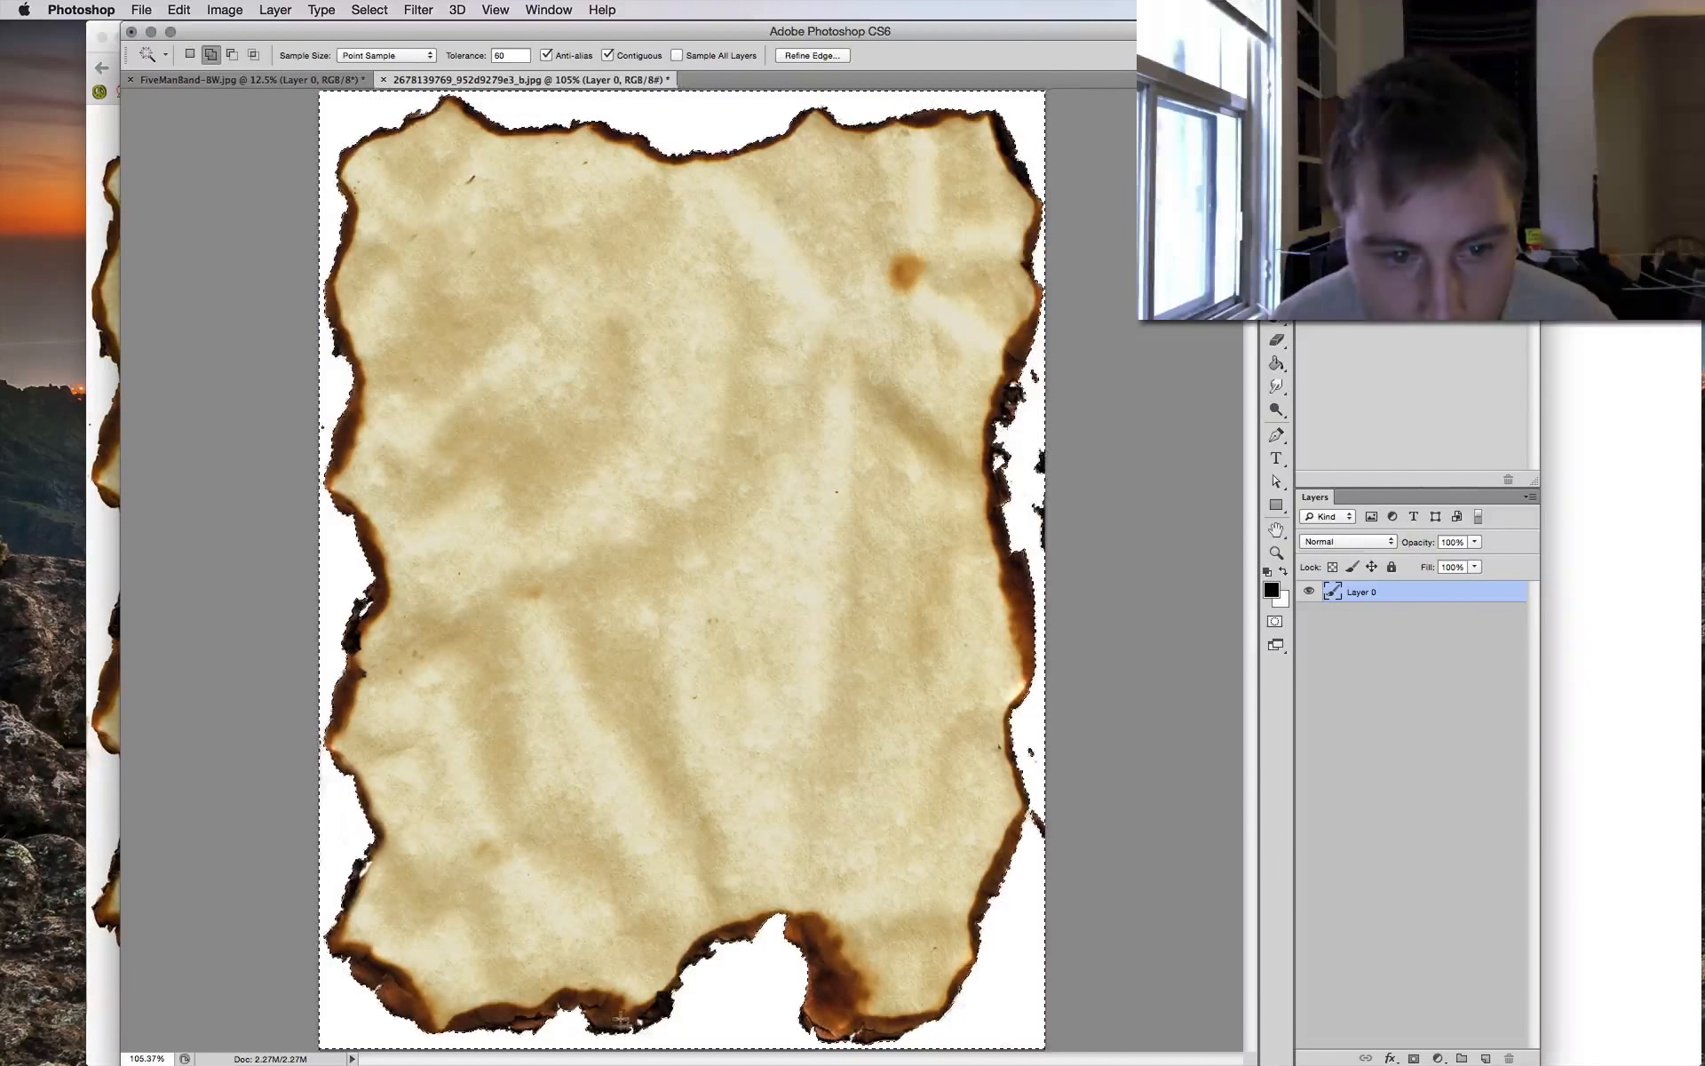
{"action": "key", "text": "Delete"}
{"action": "key", "text": "ctrl+d"}
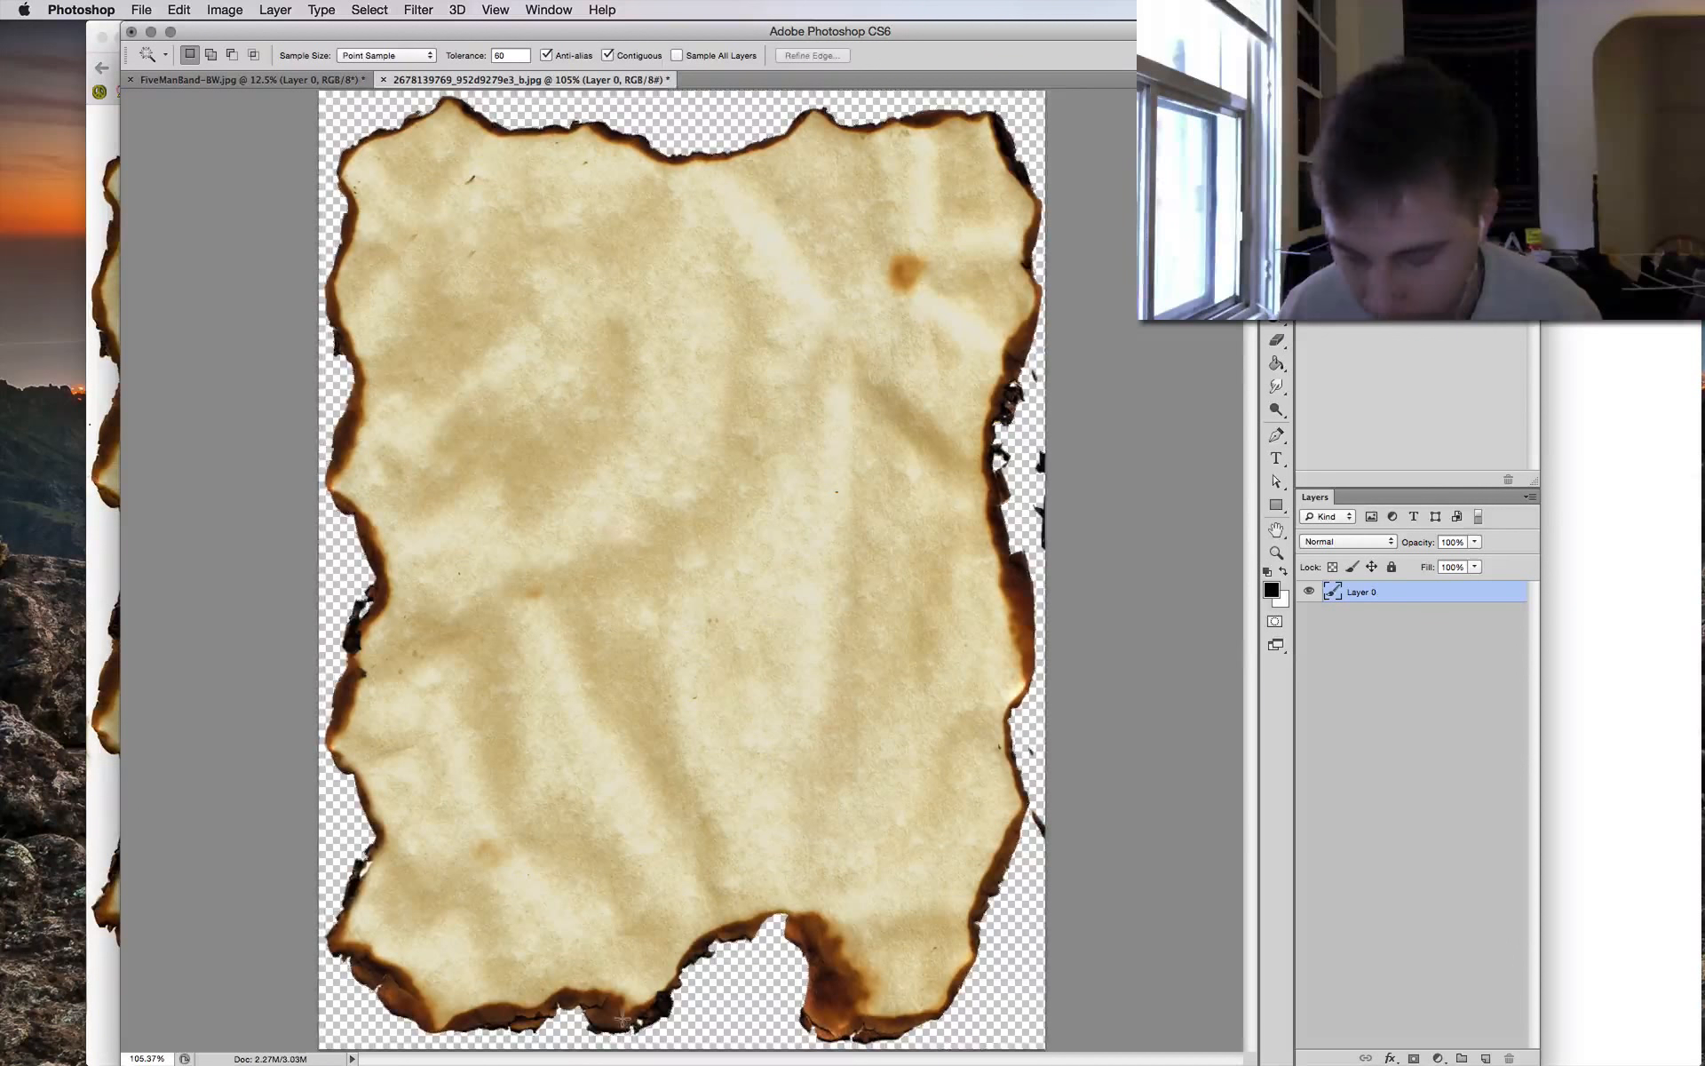
Copy the entire cut-out burnt paper and paste it into the FiveManBand-BW.jpg document as a new layer.
{"action": "left_click", "coordinate": [622, 1022]}
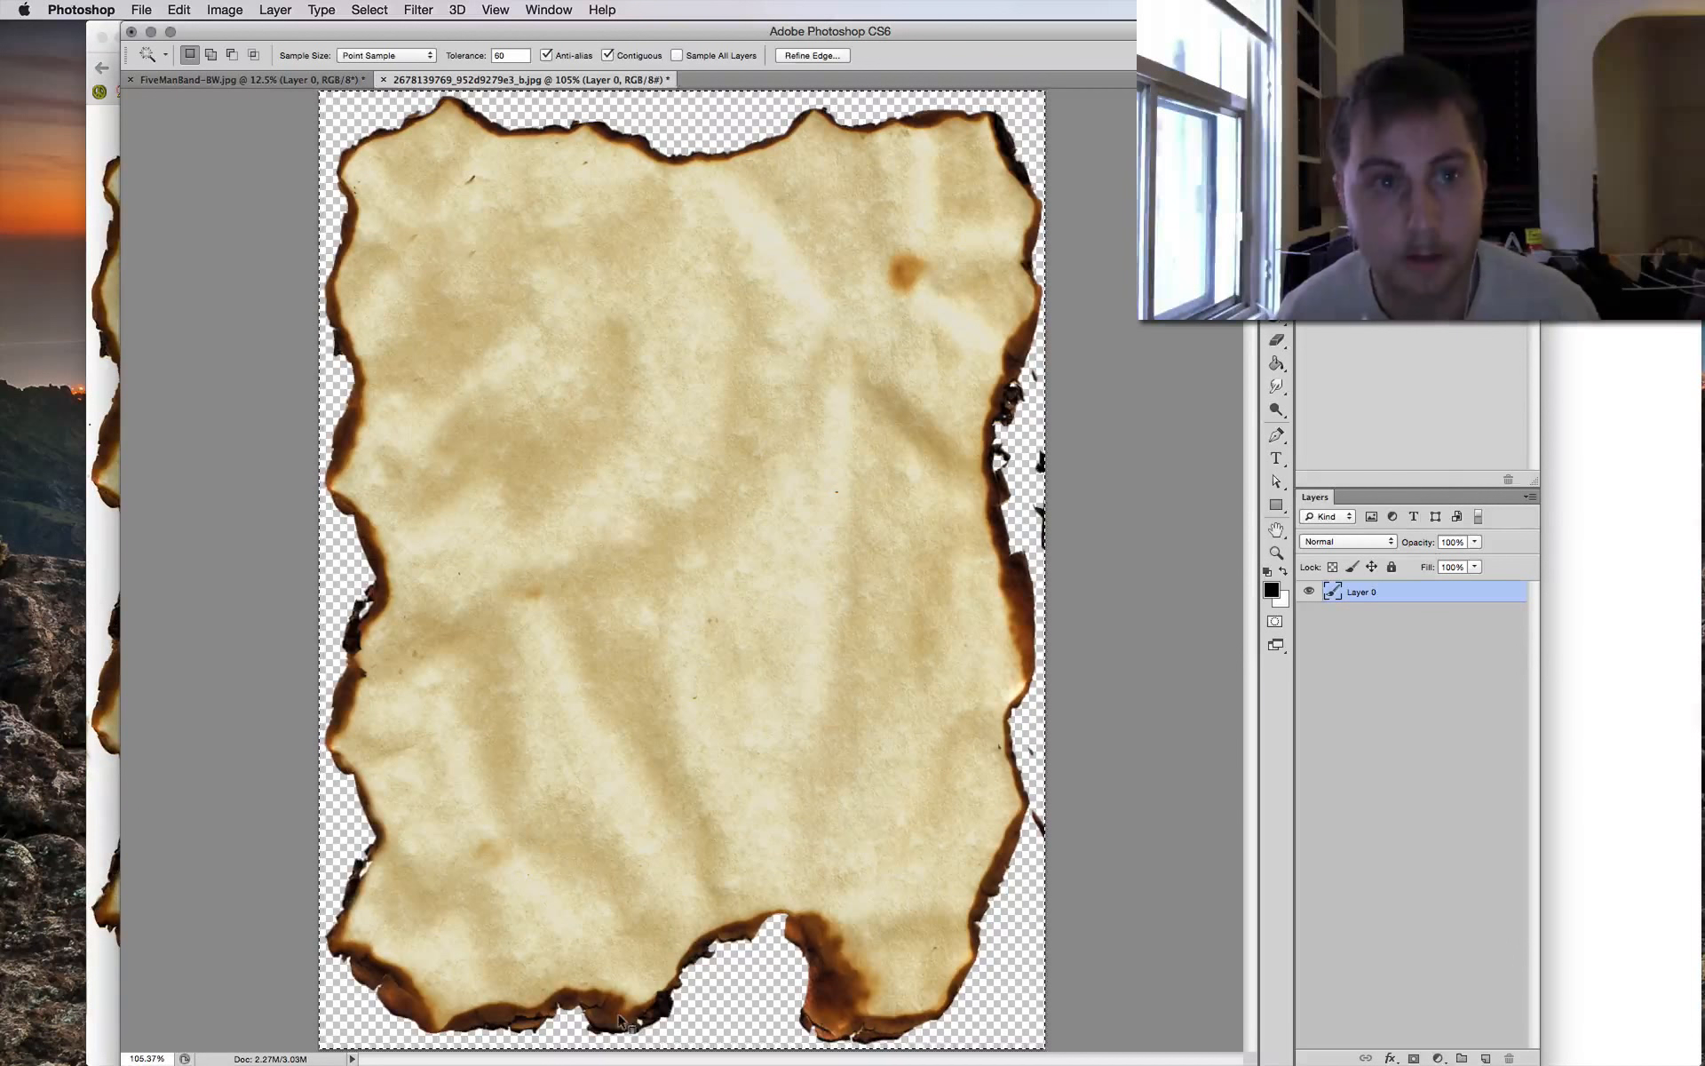
{"action": "key", "text": "super+c"}
{"action": "key", "text": "ctrl+Tab"}
{"action": "key", "text": "super+v"}
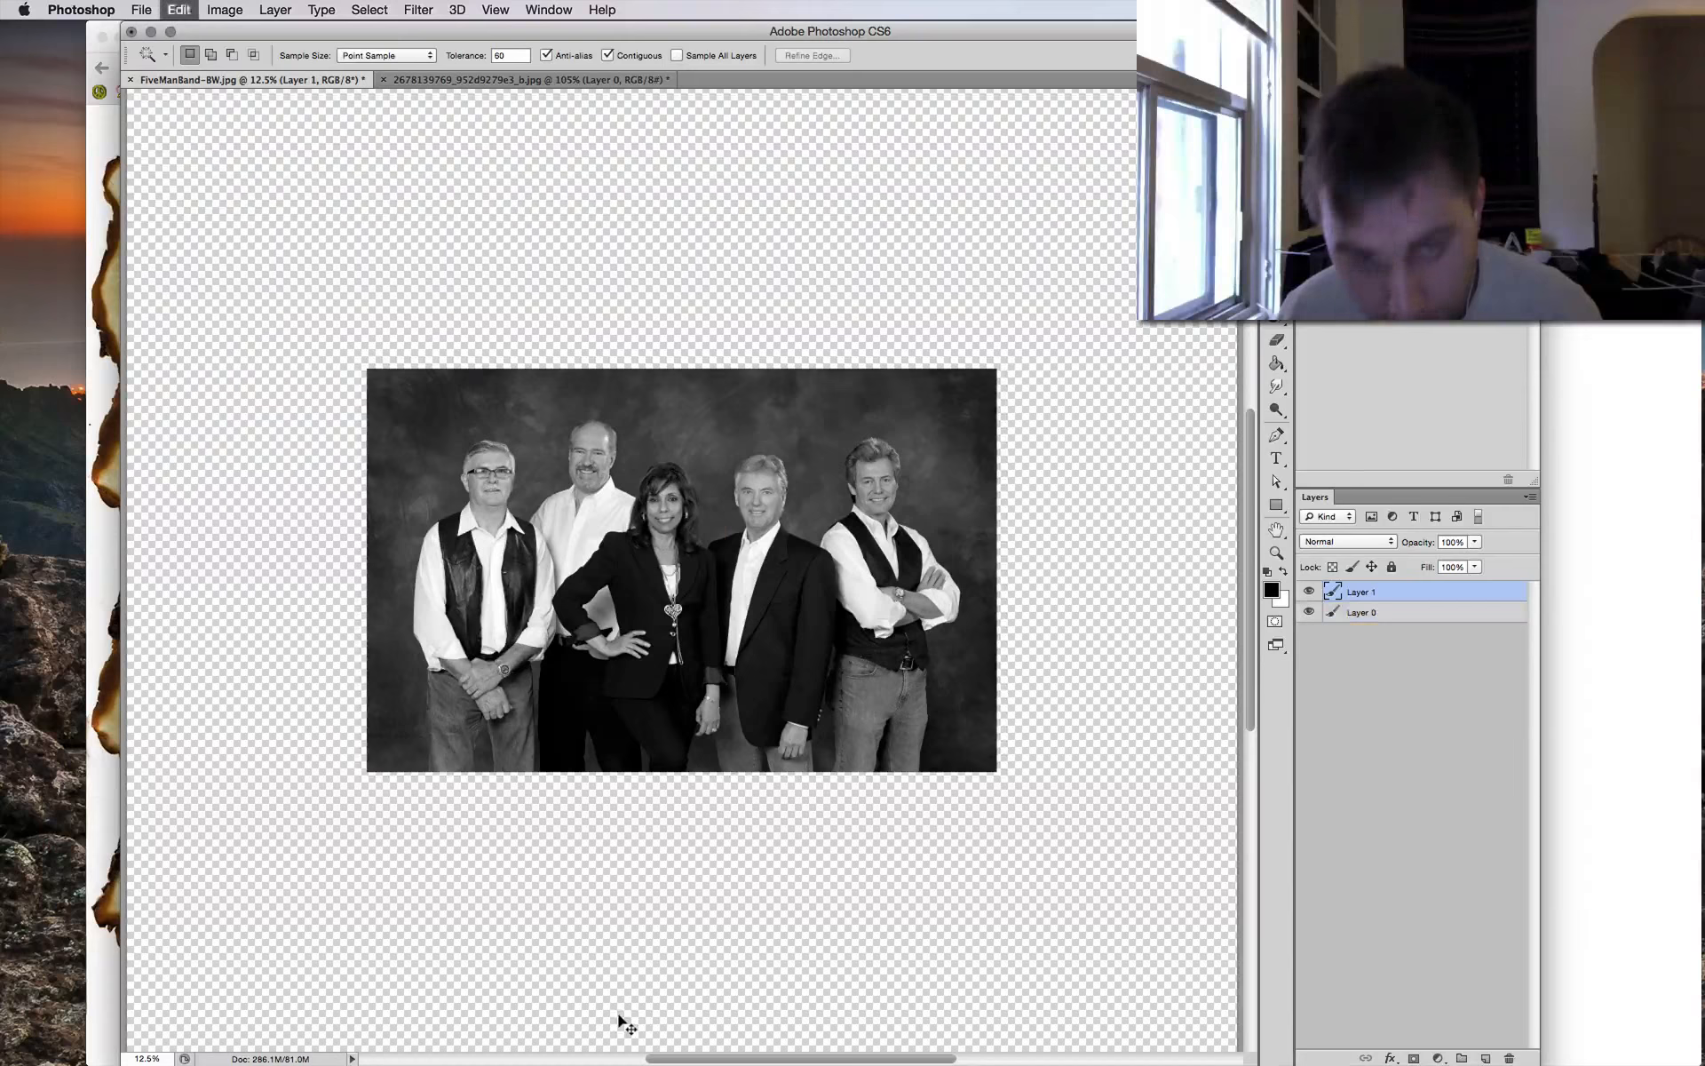
Scale the pasted burnt paper to about 651% and rotate it 90° so it extends beyond the band photo.
{"action": "key", "text": "v"}
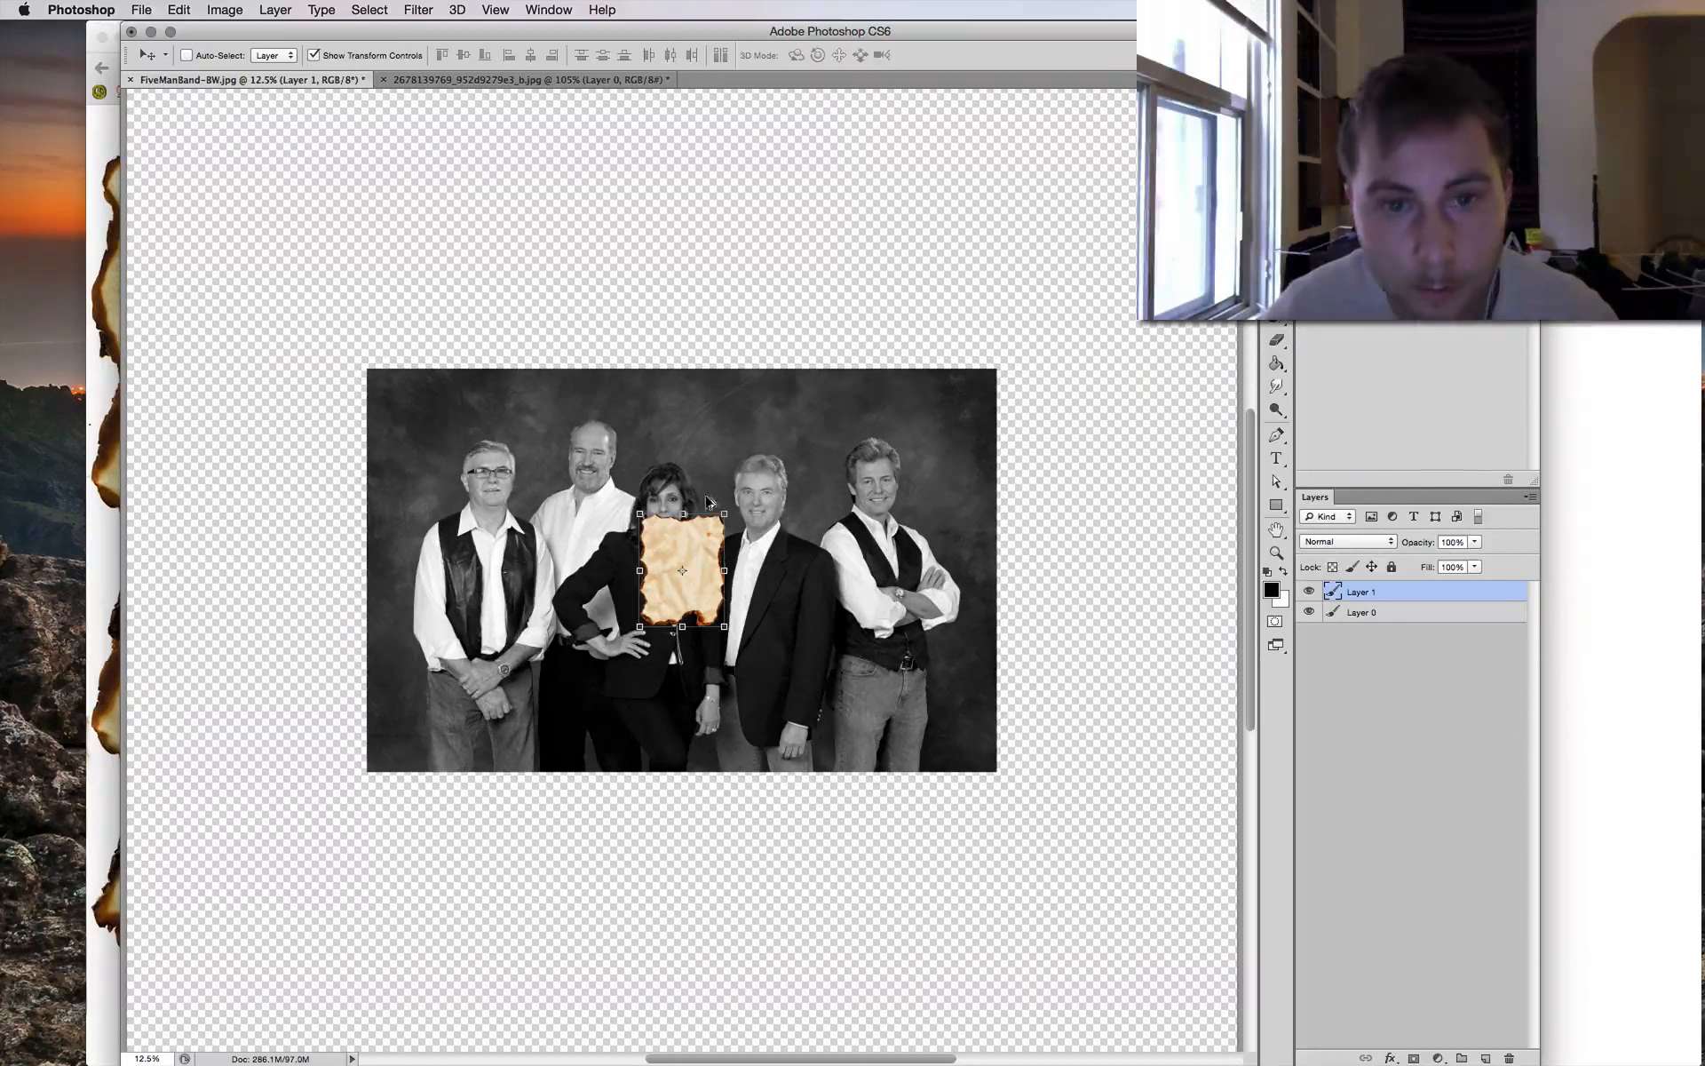
{"action": "key", "text": "super+t"}
{"action": "left_click_drag", "start_coordinate": [726, 514], "coordinate": [1139, 334]}
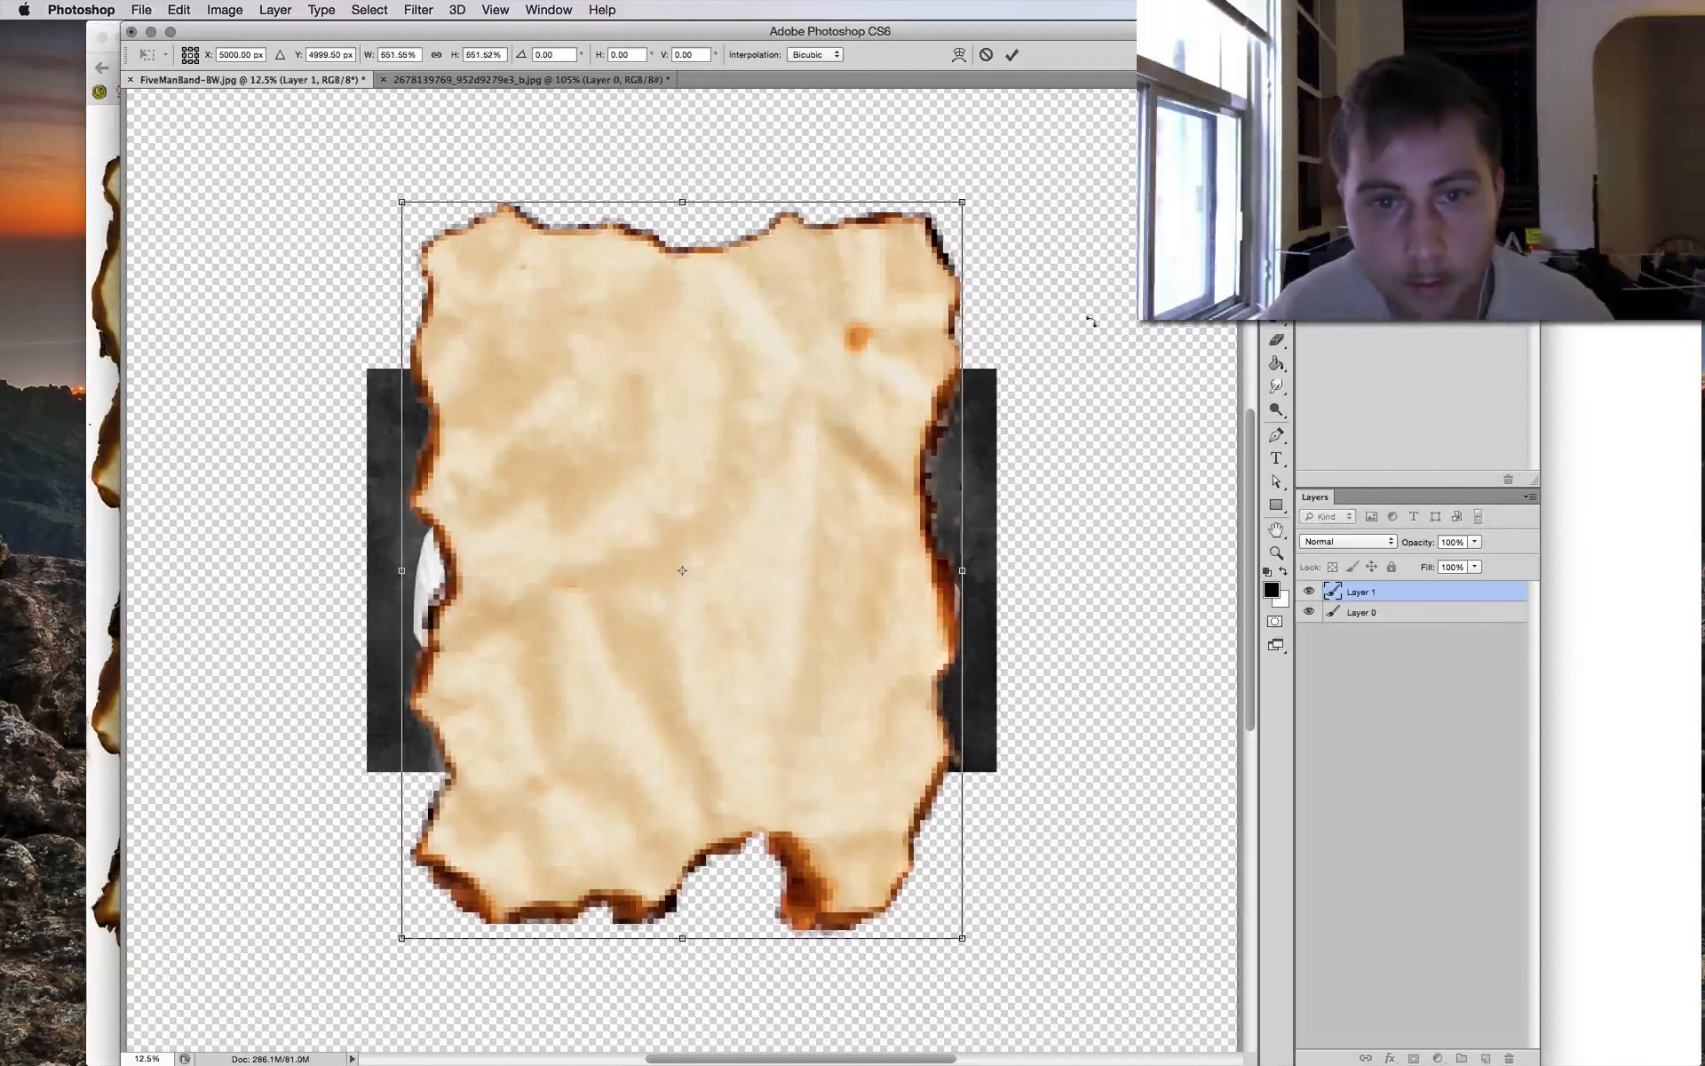
{"action": "left_click_drag", "start_coordinate": [975, 201], "coordinate": [1039, 844]}
{"action": "key", "text": "super+minus"}
{"action": "key", "text": "super+plus"}
{"action": "key", "text": "super+plus"}
{"action": "key", "text": "super+plus"}
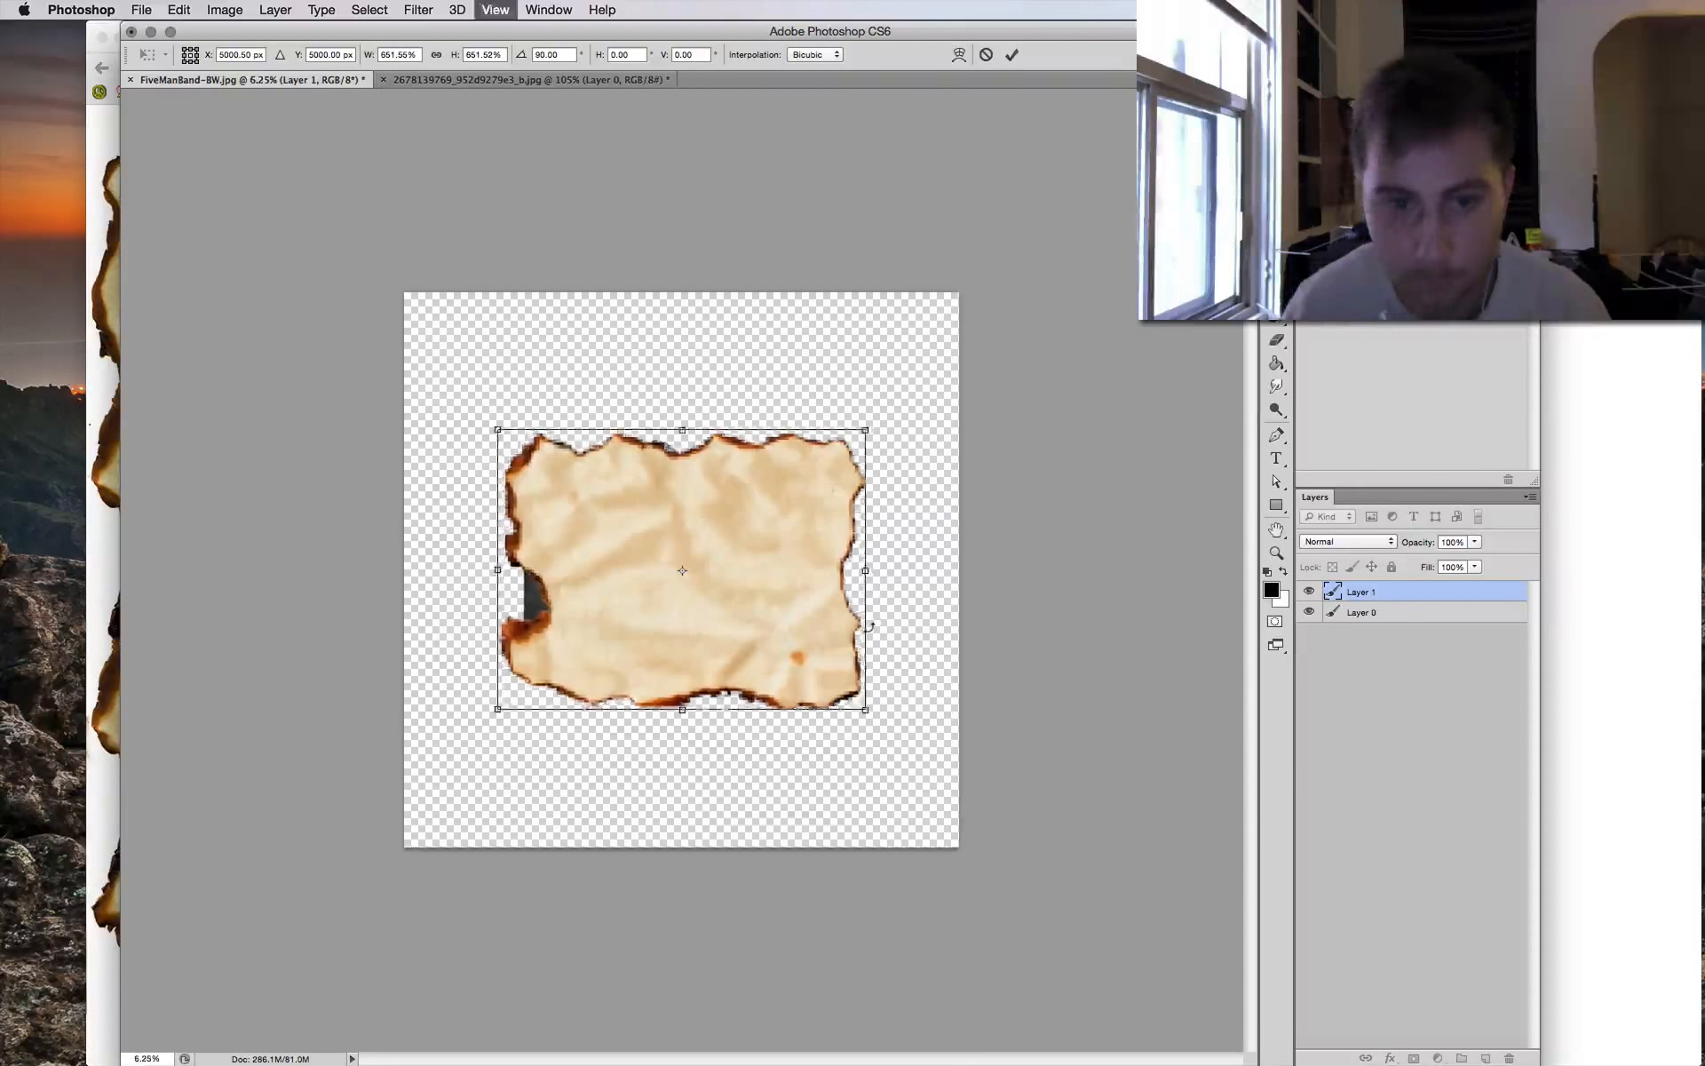
{"action": "key", "text": "Return"}
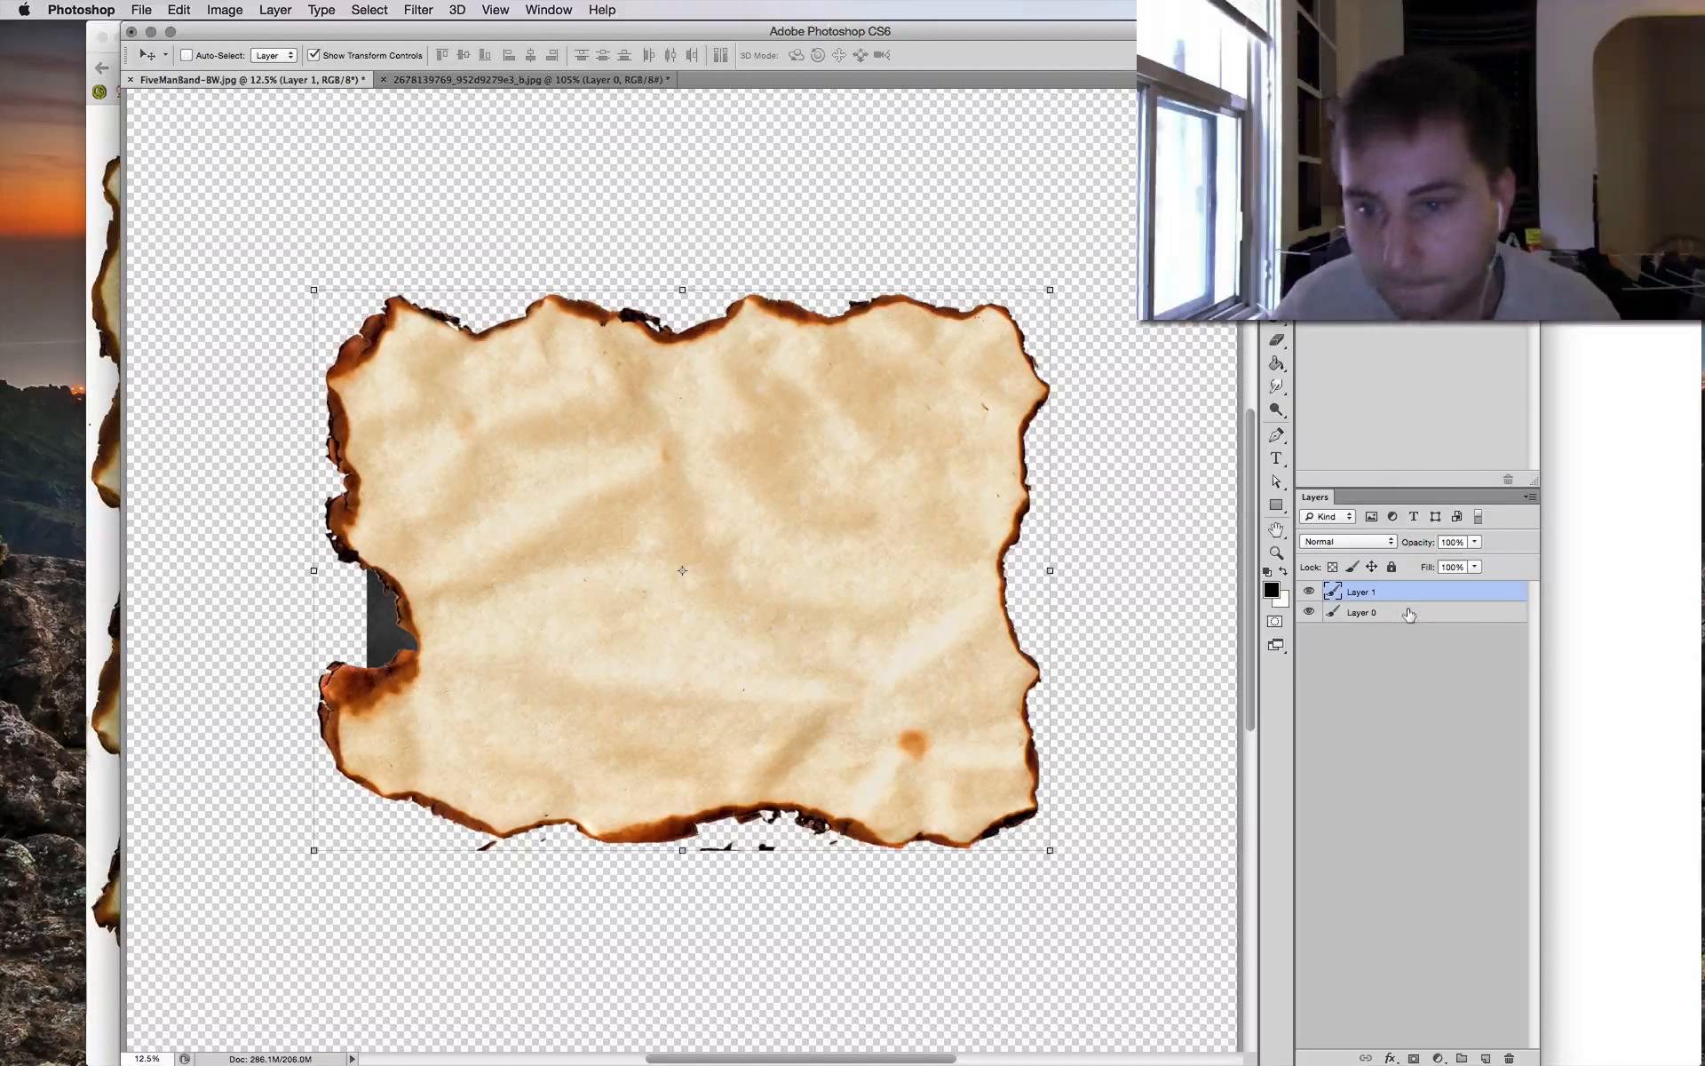
Move the burnt paper layer below the band photo and make the photo's Layer 0 active.
{"action": "key", "text": "super+bracketleft"}
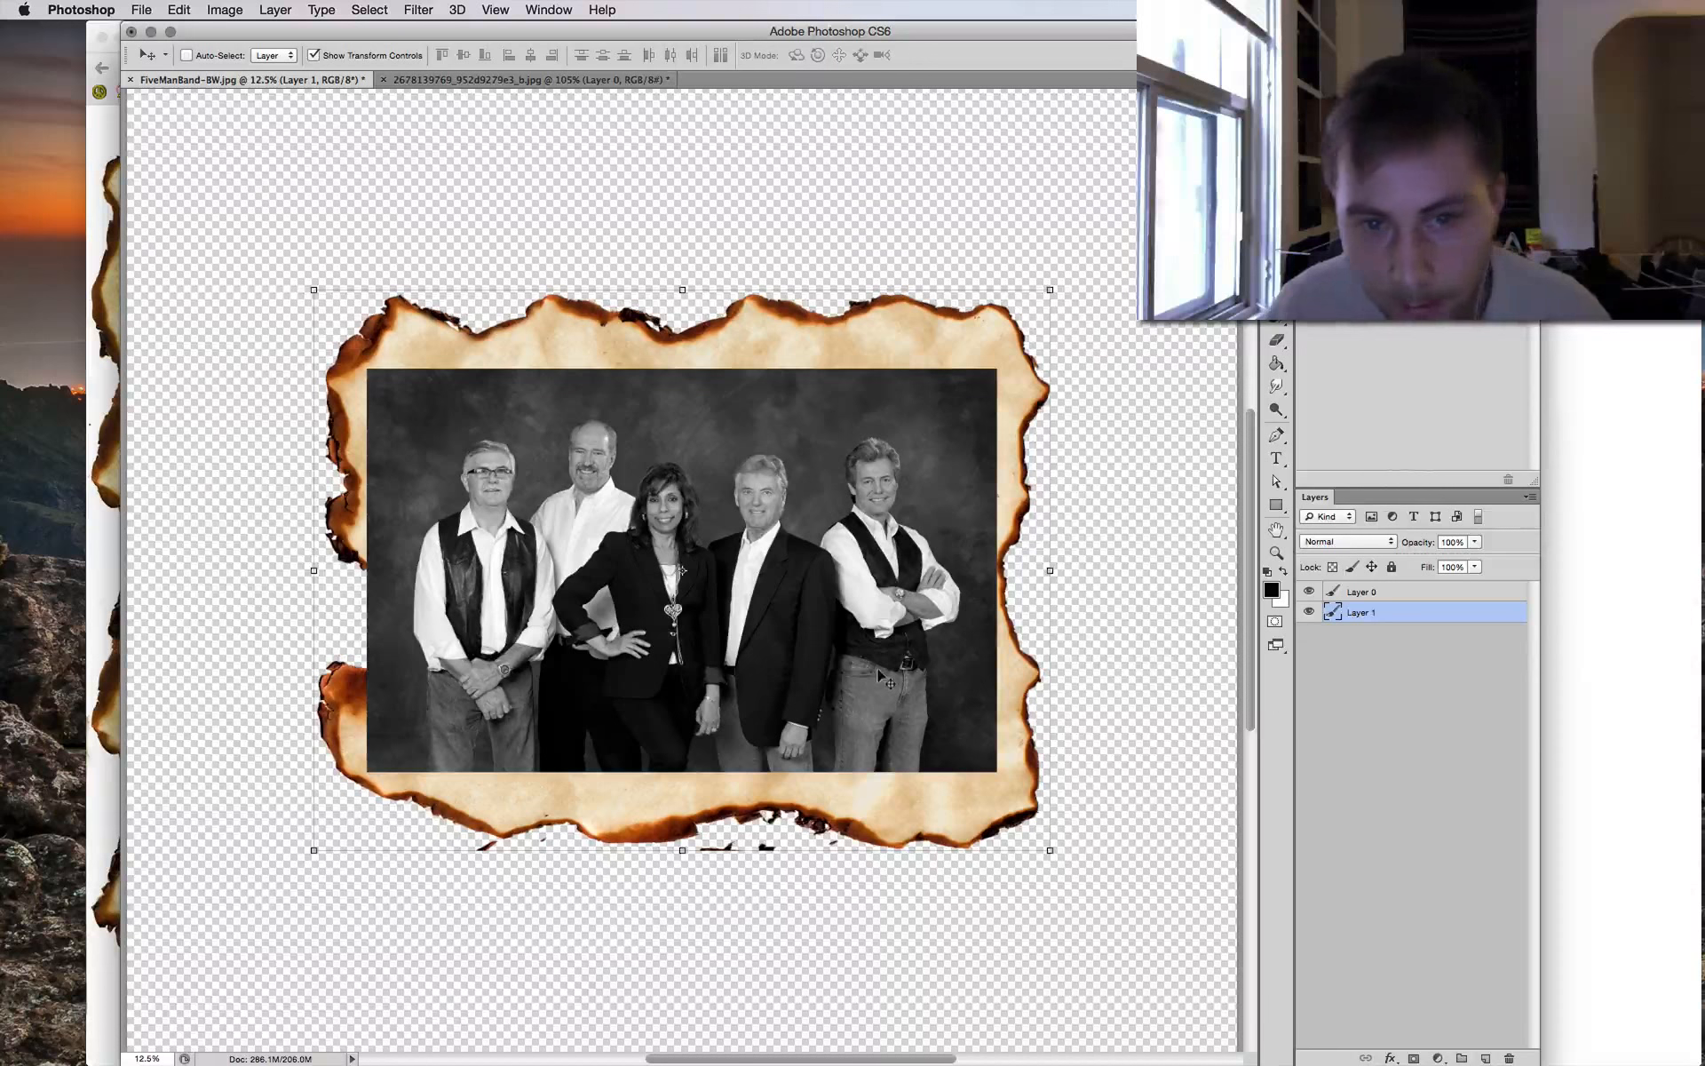
{"action": "left_click", "coordinate": [1373, 592]}
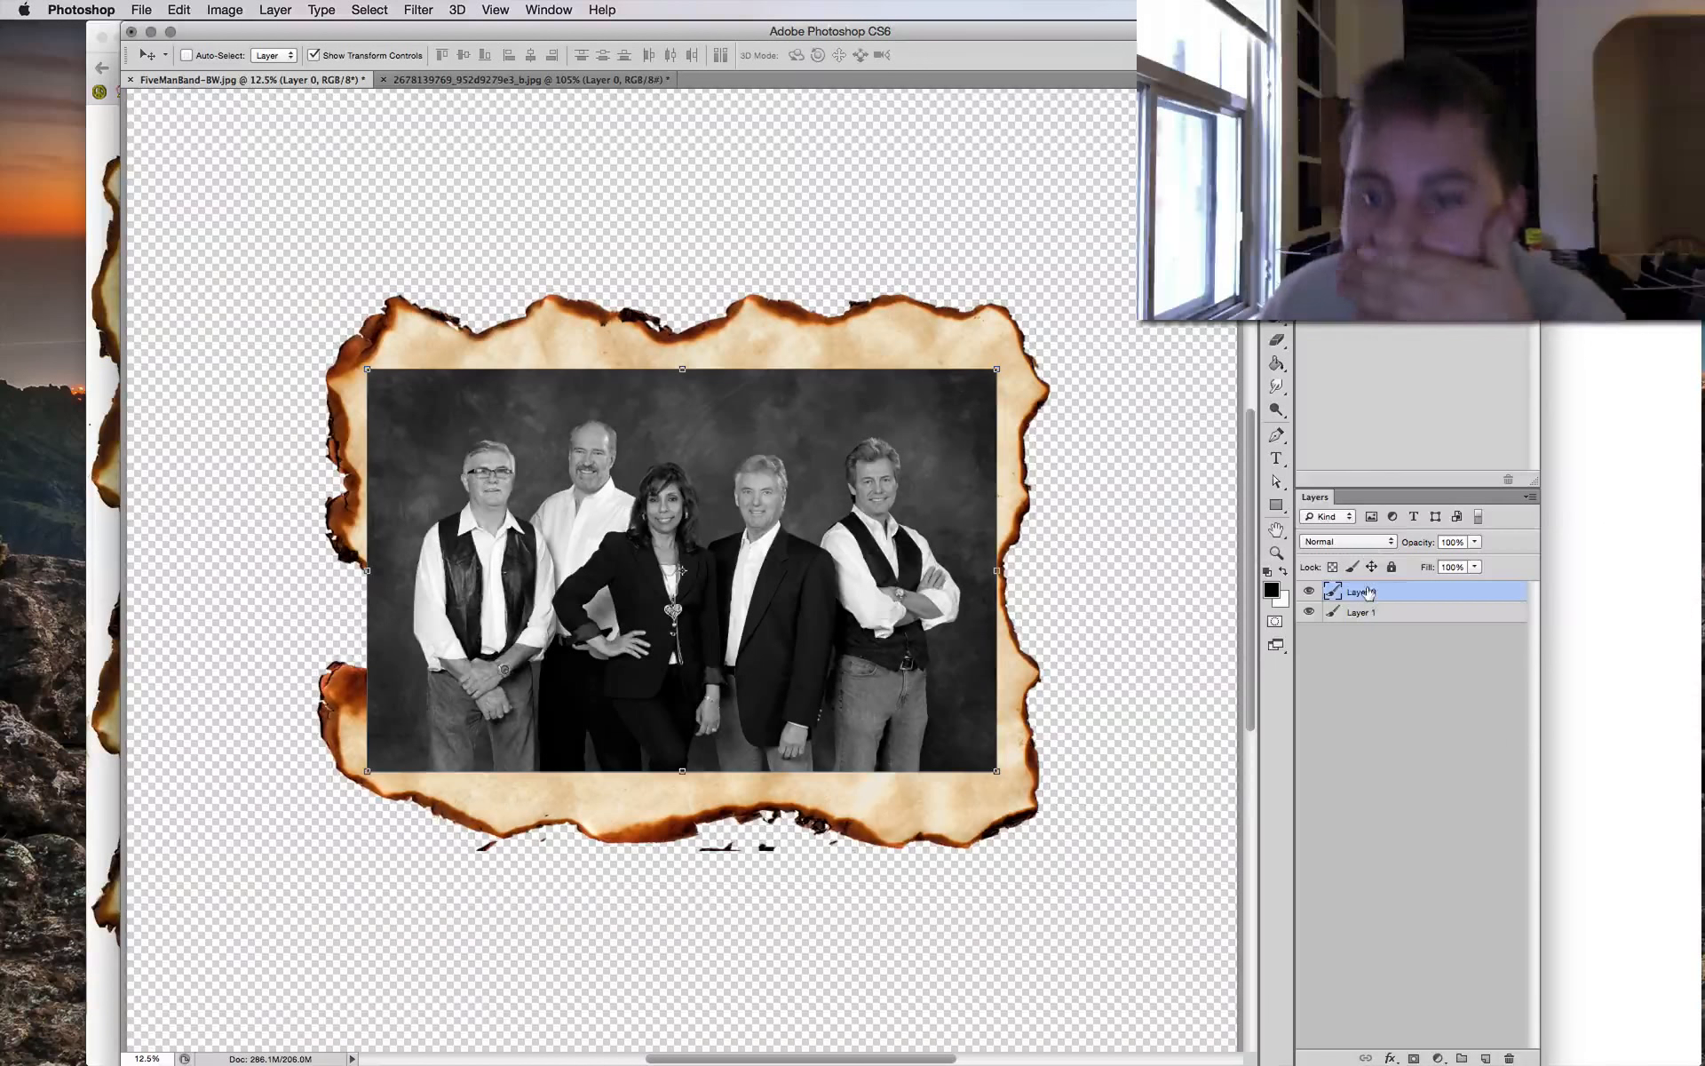
Try the Overlay, Multiply, Darken and Lighten blend modes on the band photo's Layer 0.
{"action": "left_click", "coordinate": [1377, 542]}
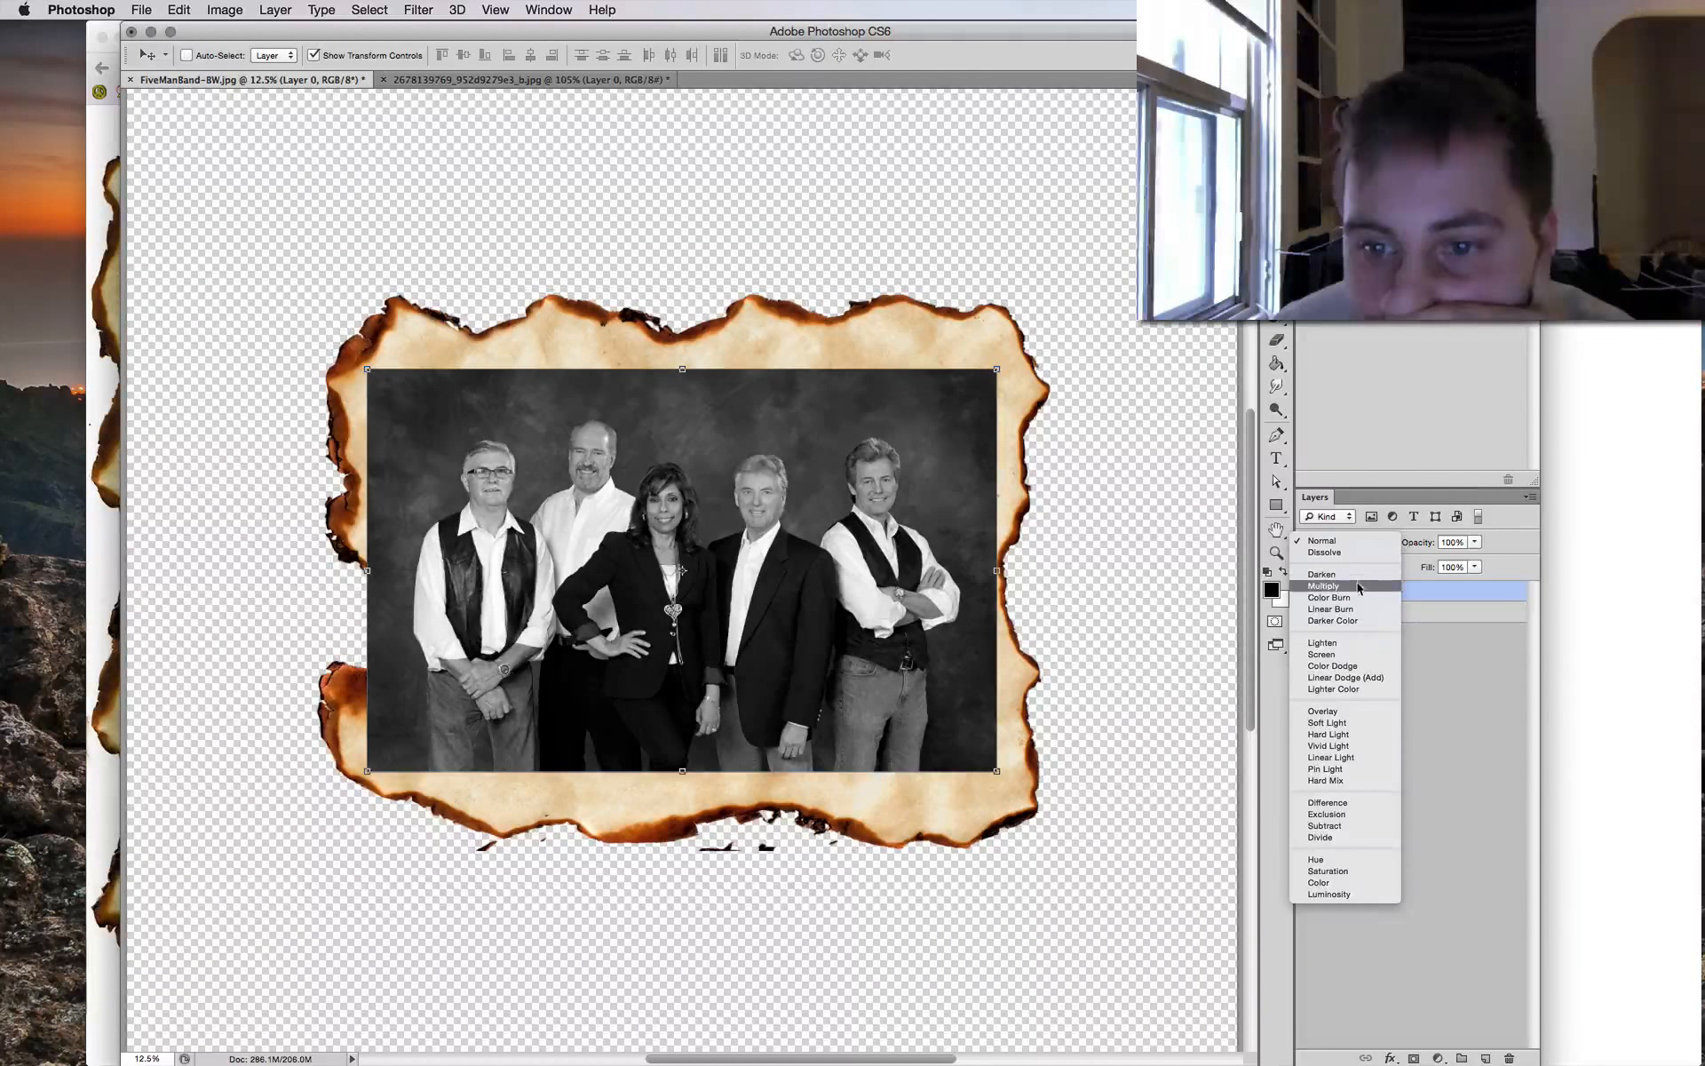
{"action": "left_click", "coordinate": [1363, 712]}
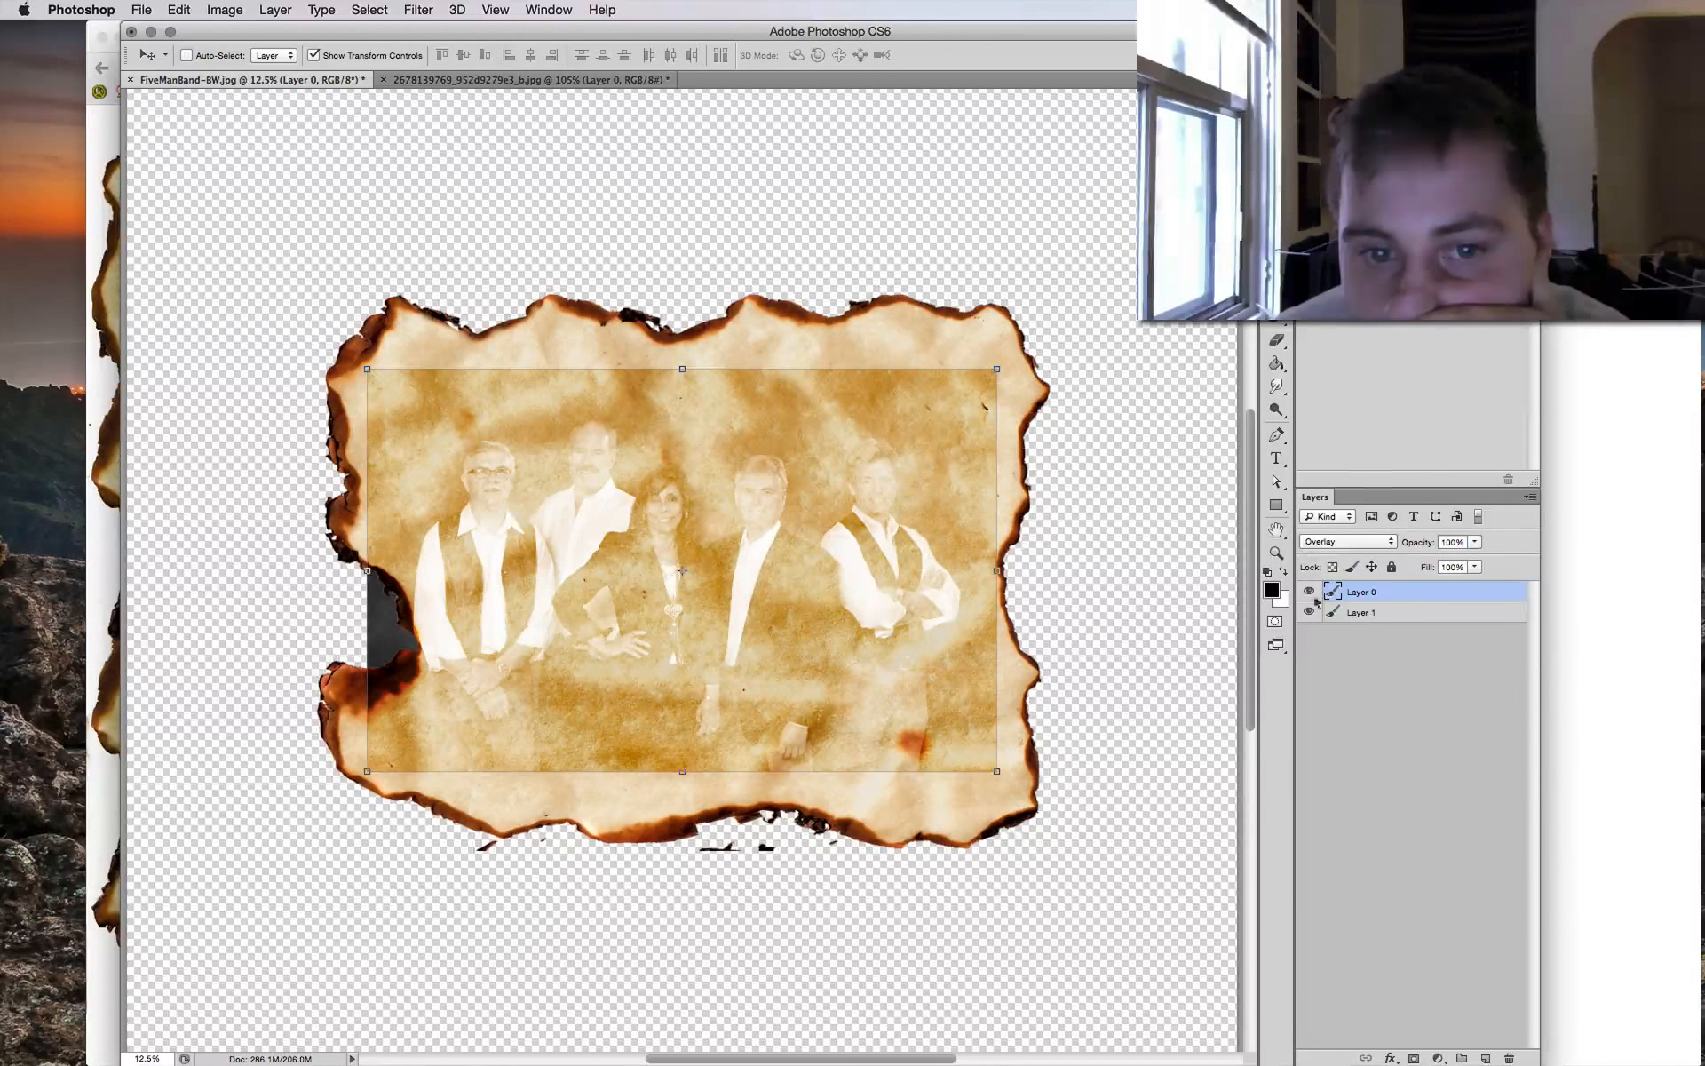
{"action": "left_click", "coordinate": [1372, 551]}
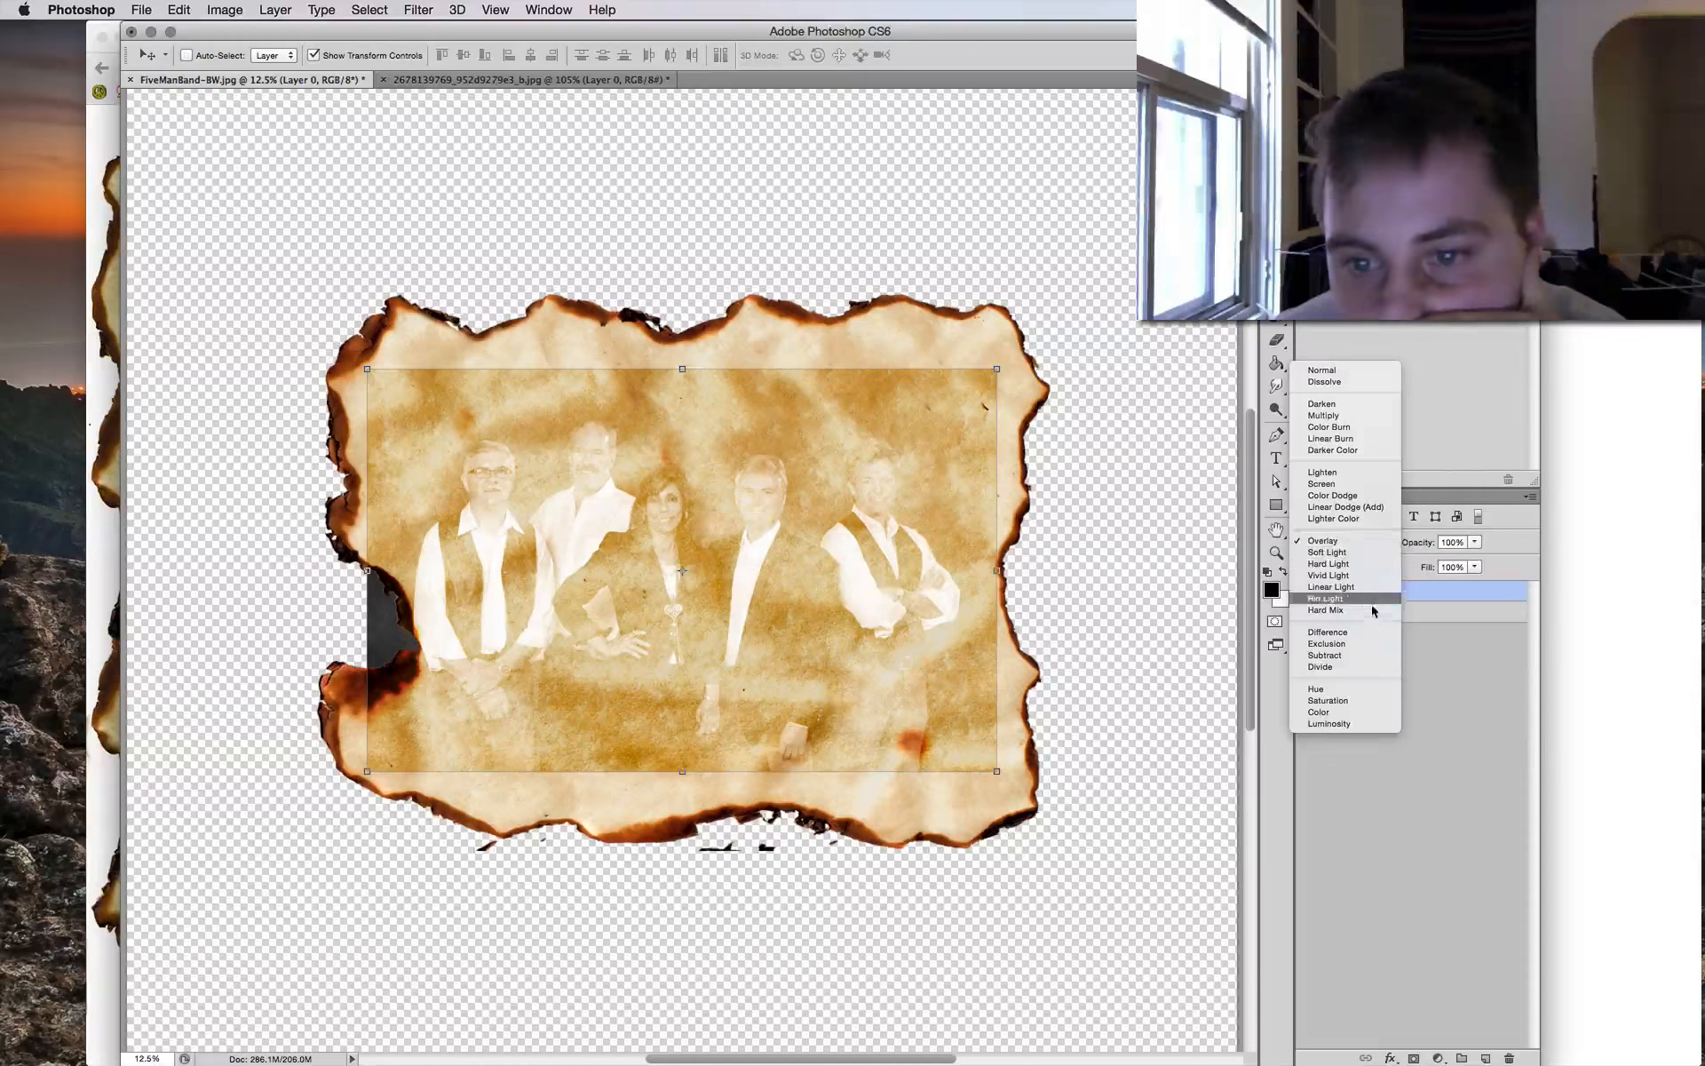
{"action": "left_click", "coordinate": [1335, 418]}
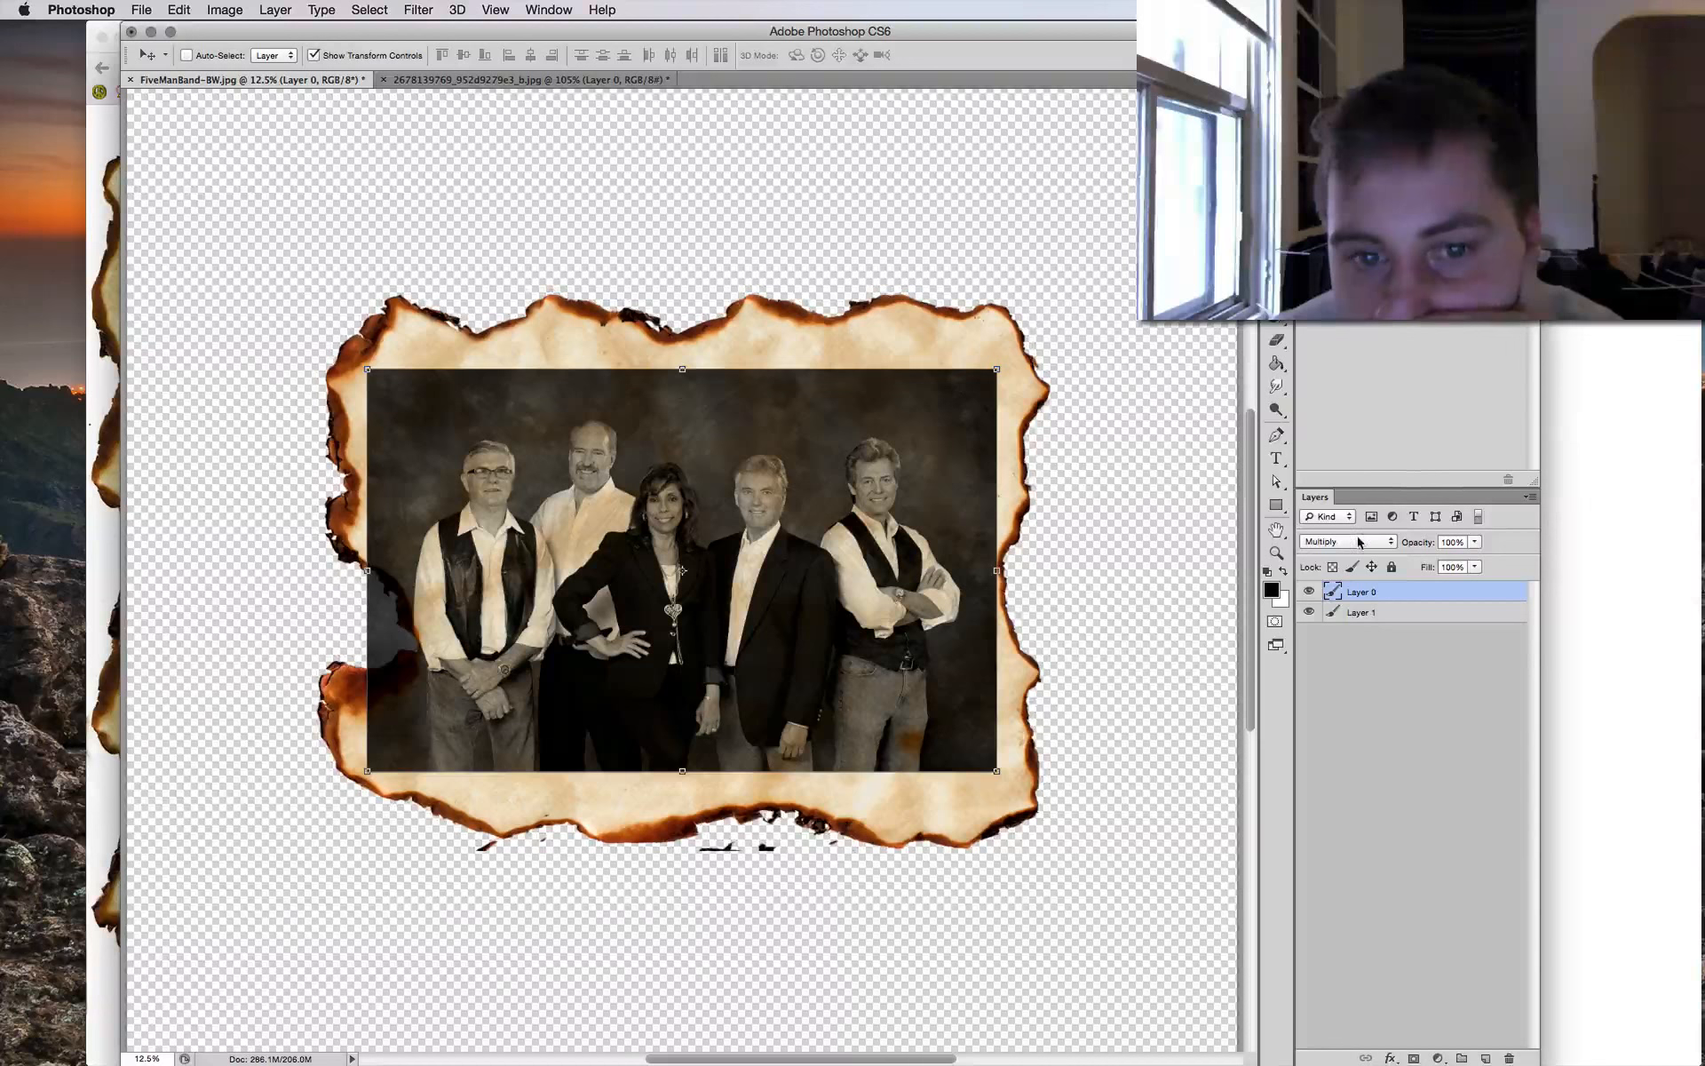
{"action": "left_click", "coordinate": [1359, 538]}
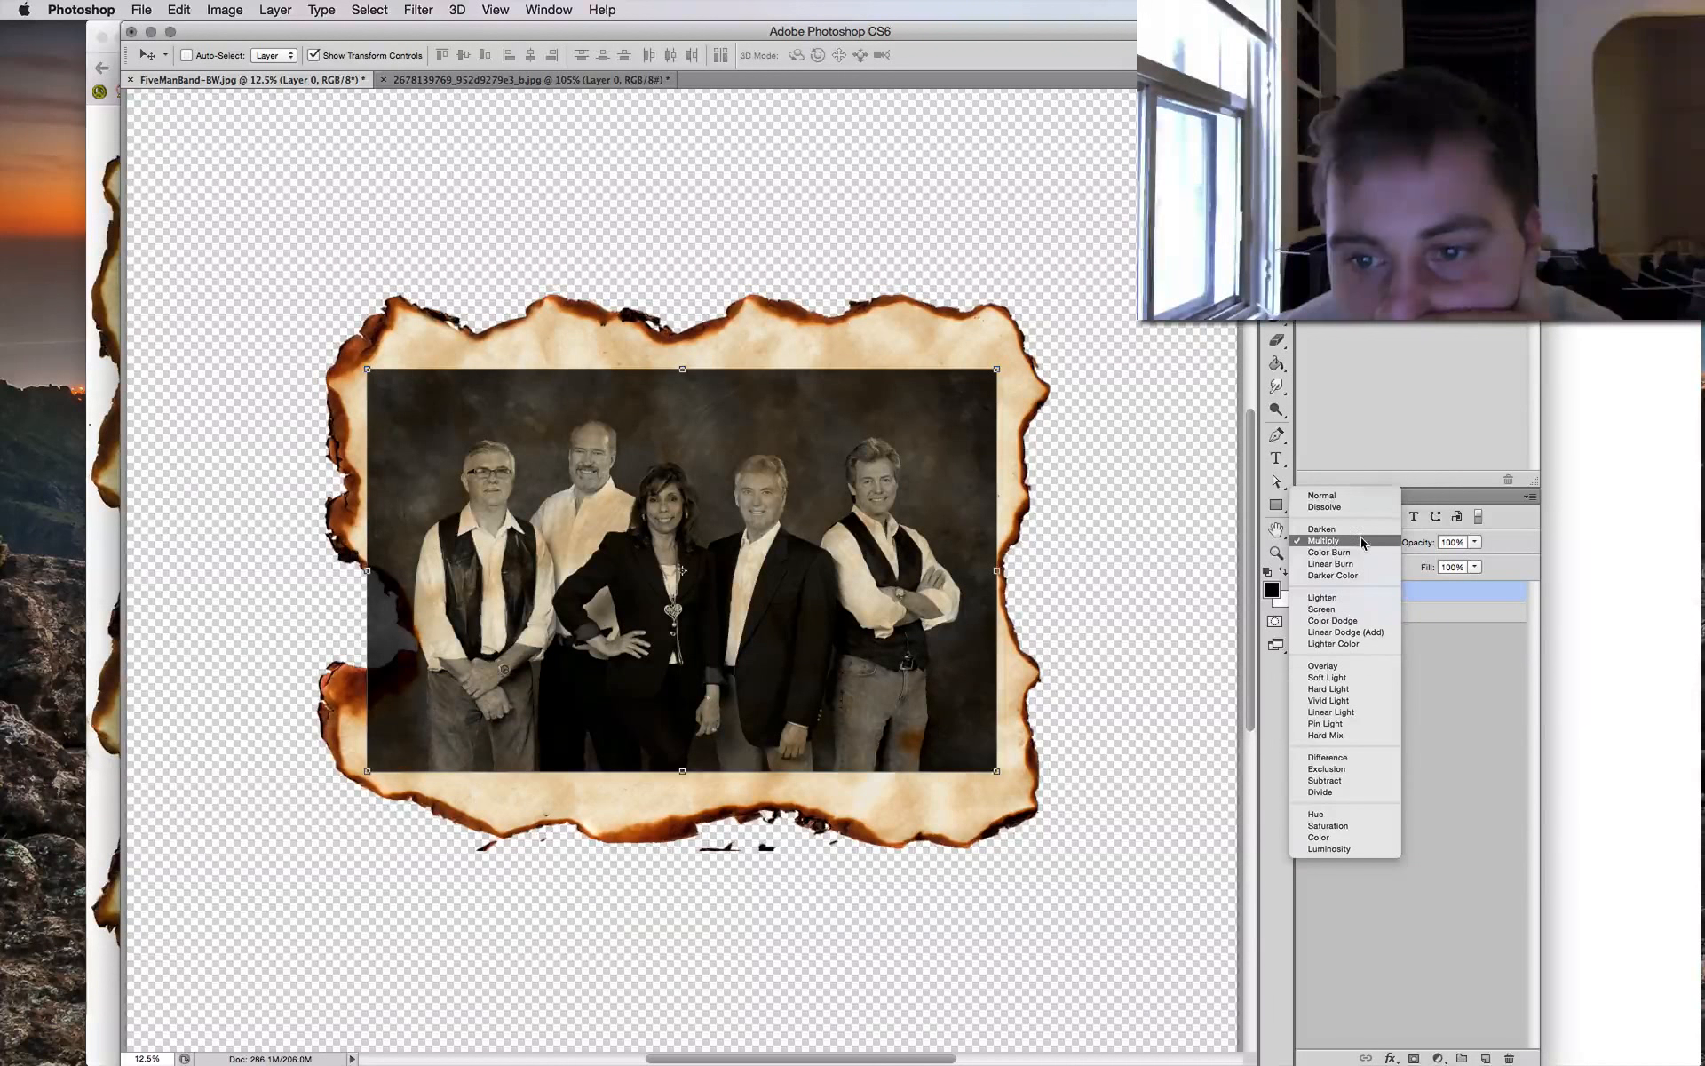
{"action": "left_click", "coordinate": [1361, 664]}
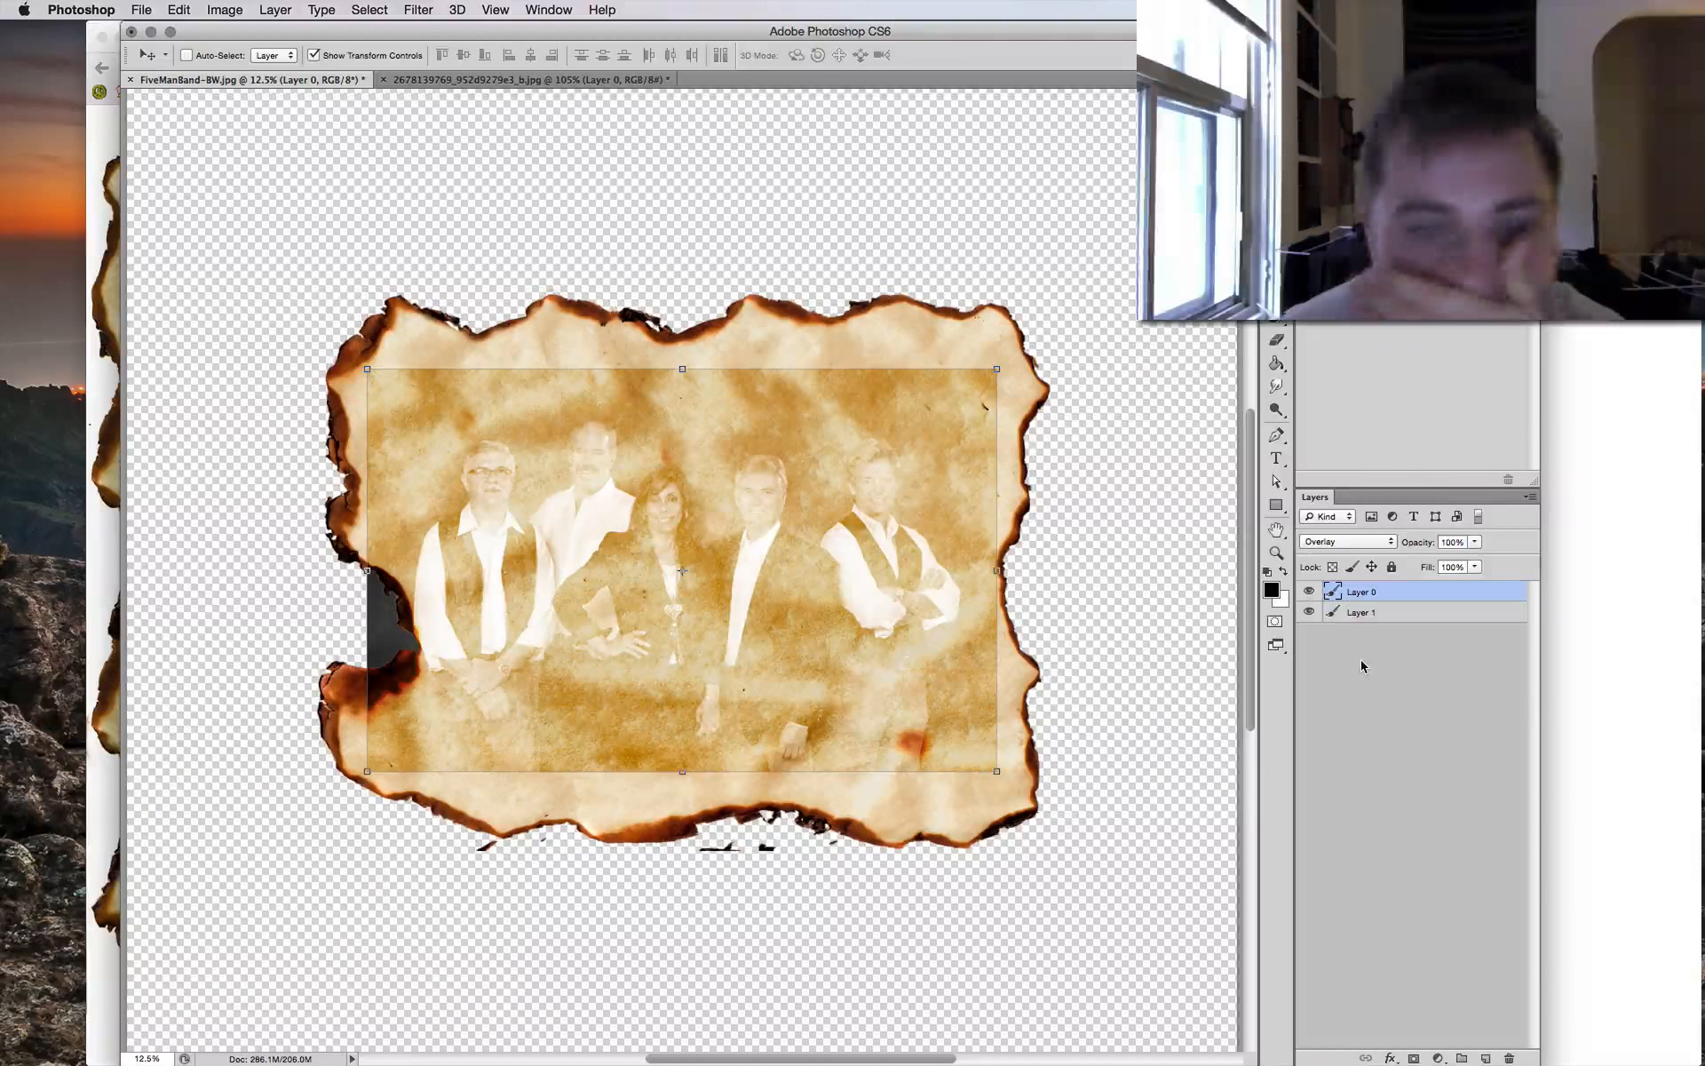
{"action": "left_click", "coordinate": [1377, 543]}
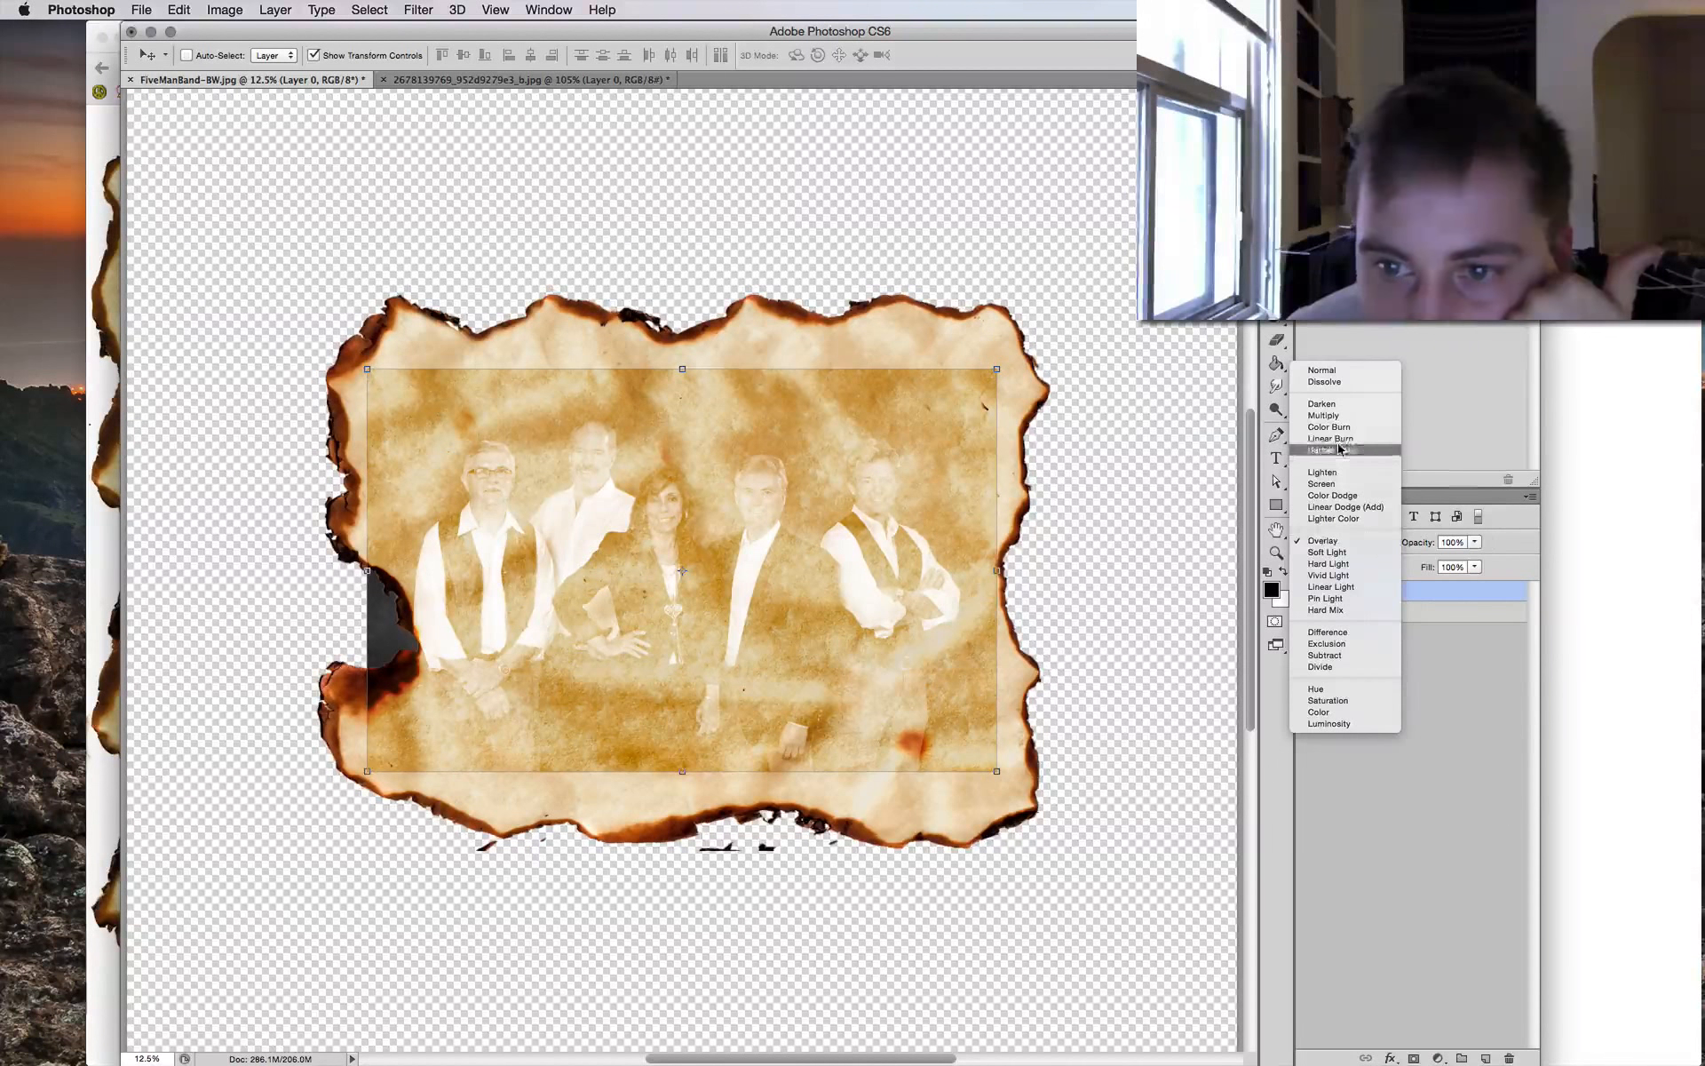
{"action": "left_click", "coordinate": [1333, 407]}
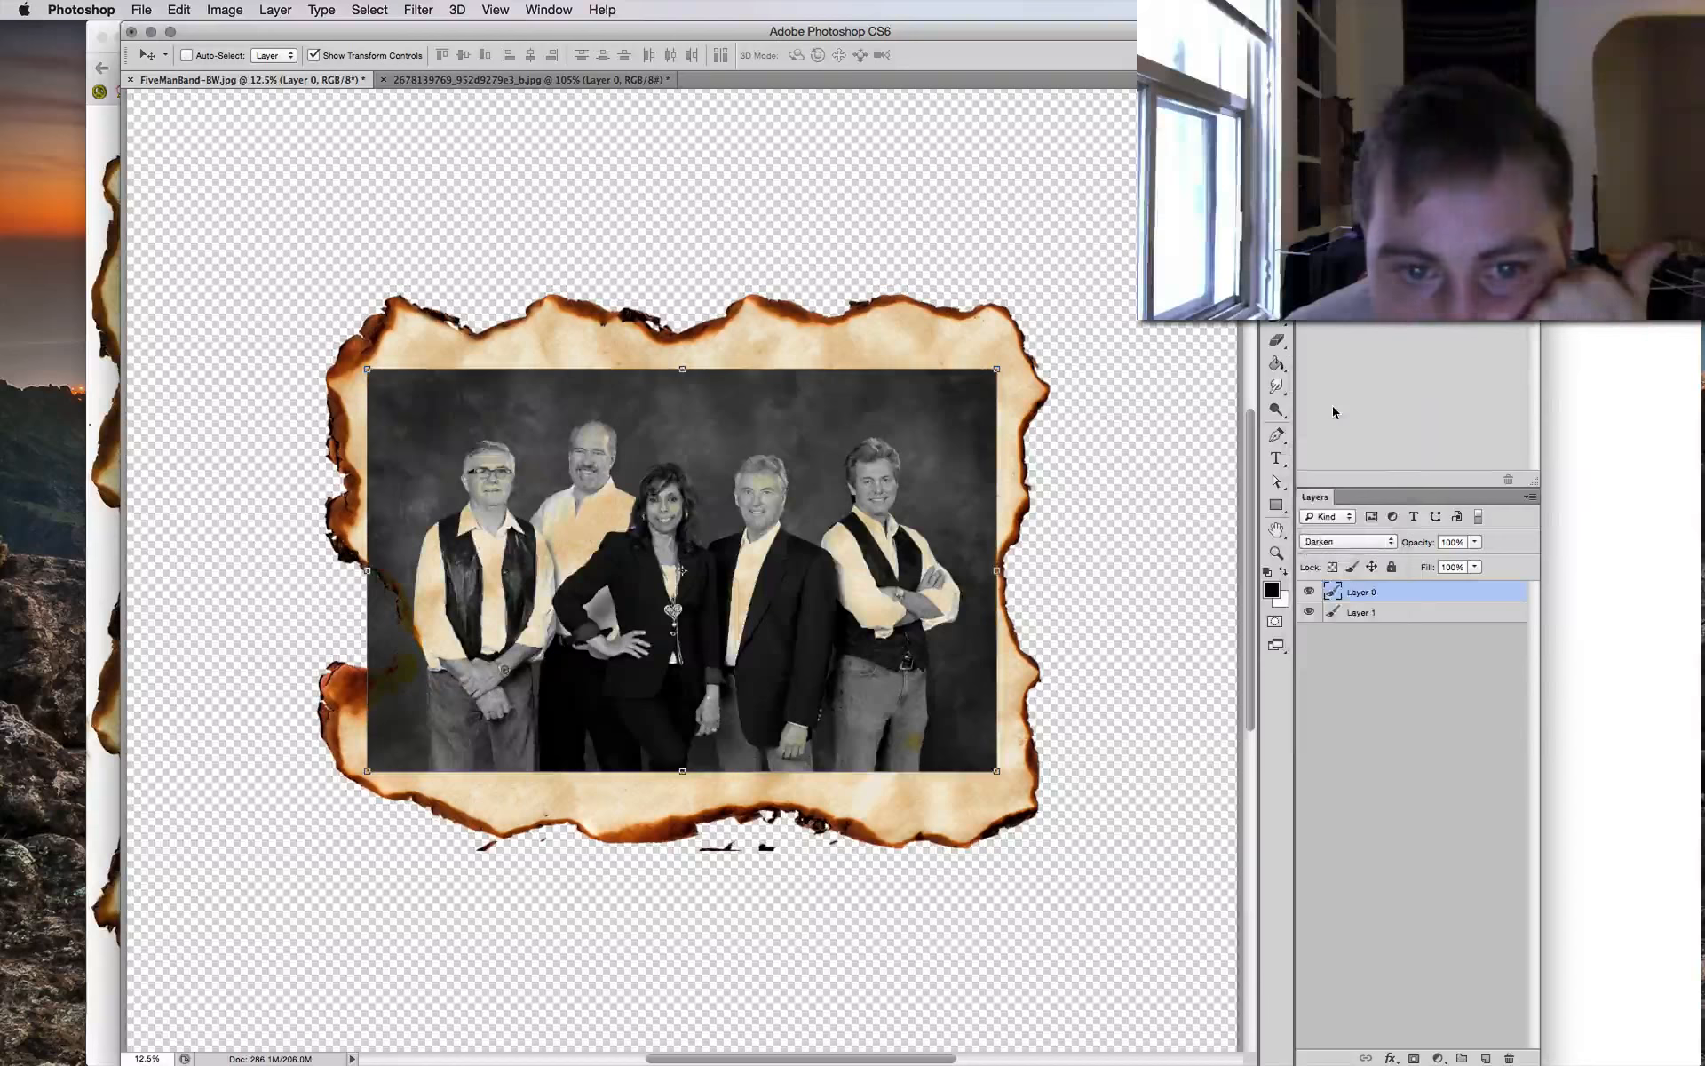
{"action": "left_click", "coordinate": [1365, 544]}
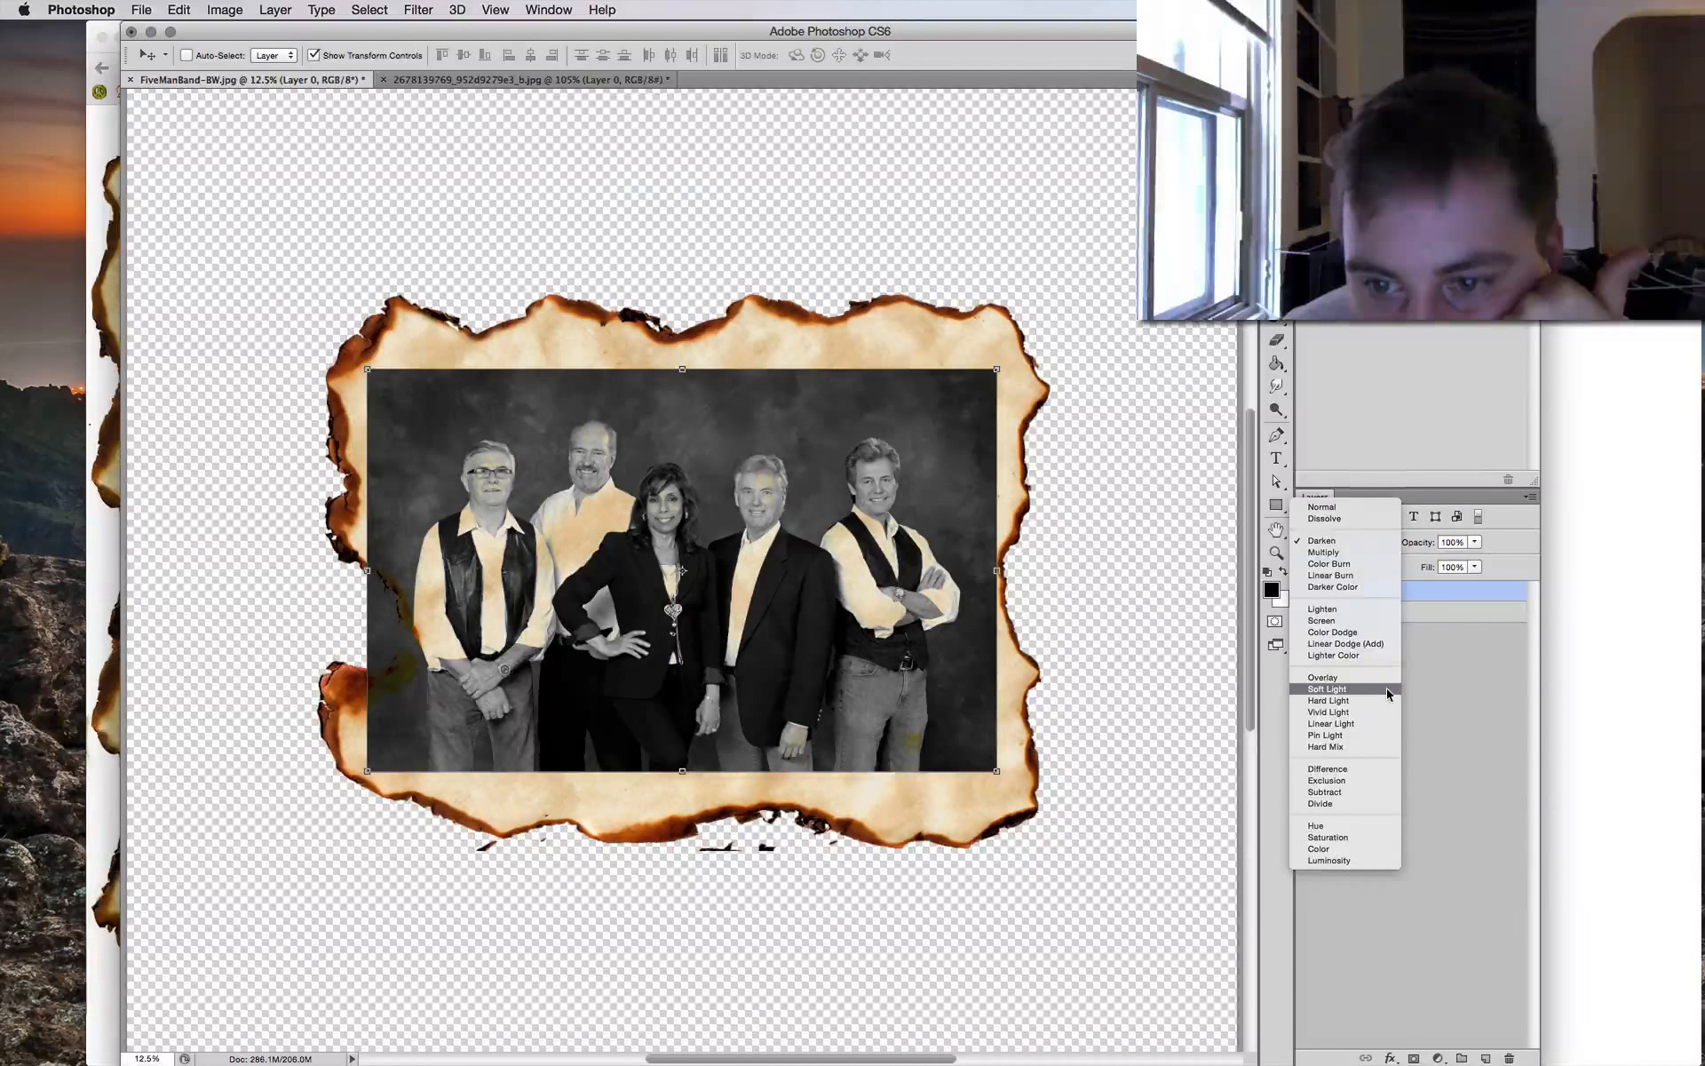
{"action": "left_click", "coordinate": [1335, 610]}
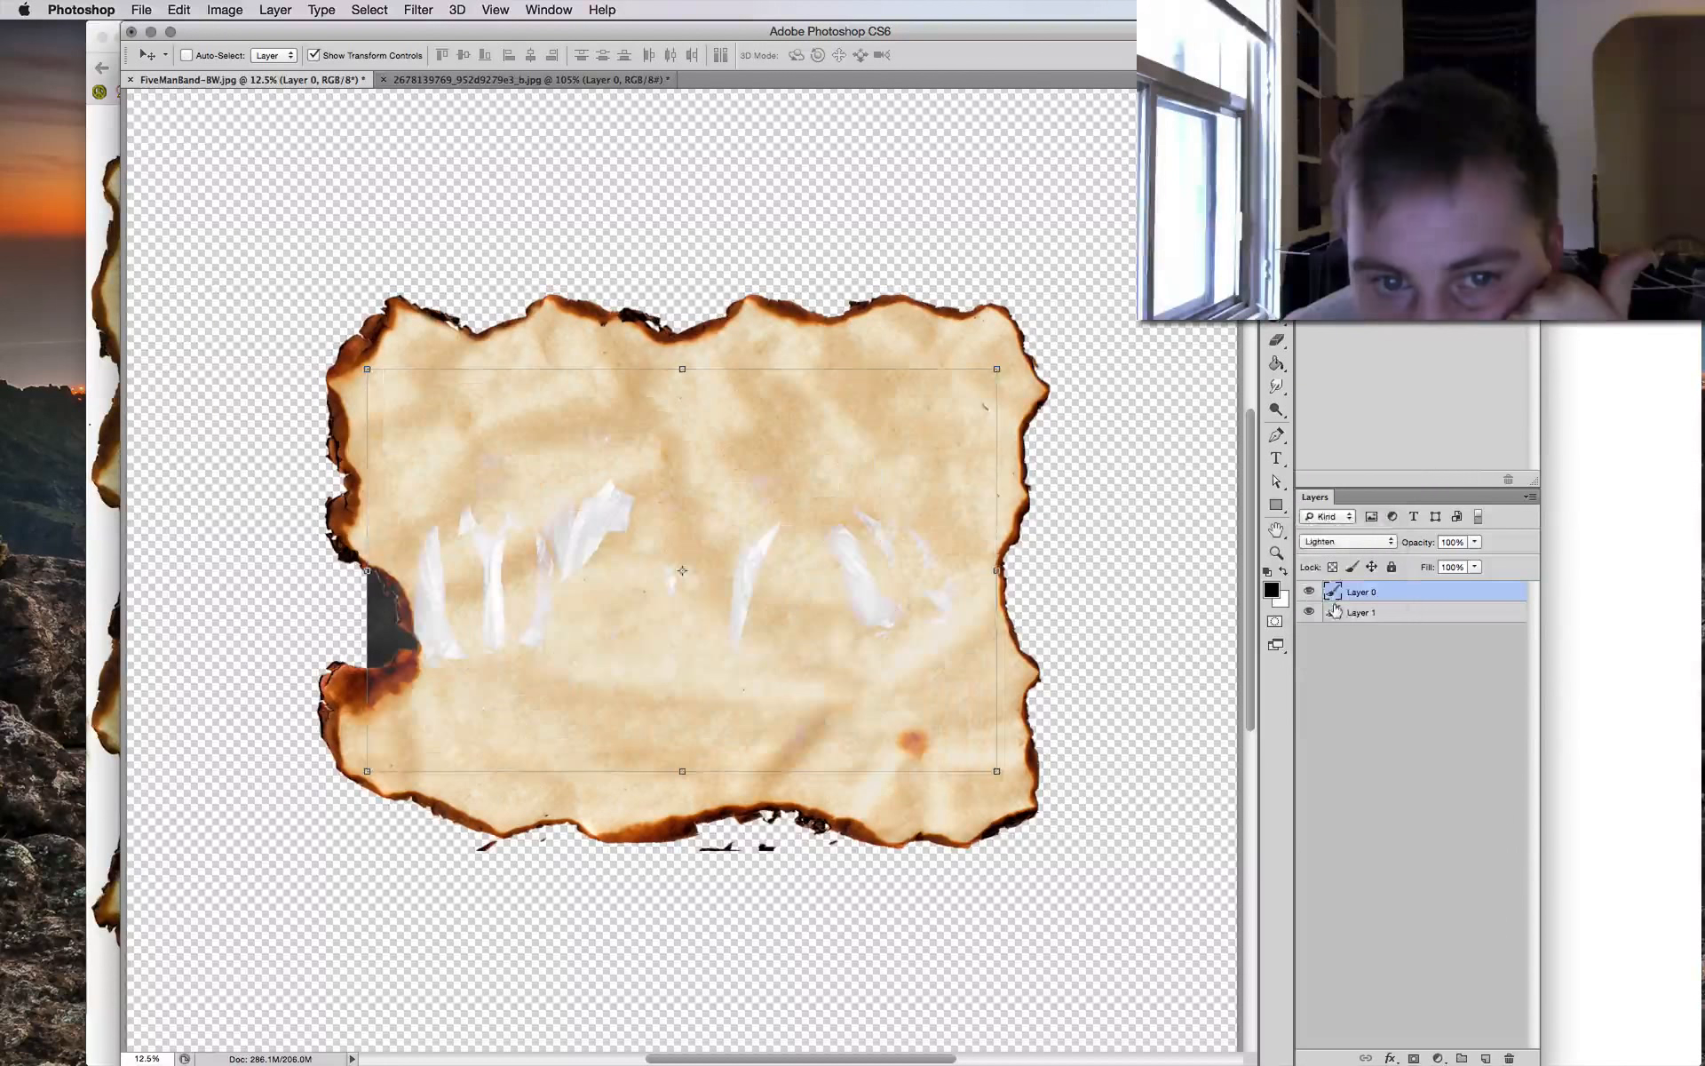
Set Layer 0's blend mode to Overlay and duplicate the layer twice to intensify the photo.
{"action": "left_click", "coordinate": [1350, 542]}
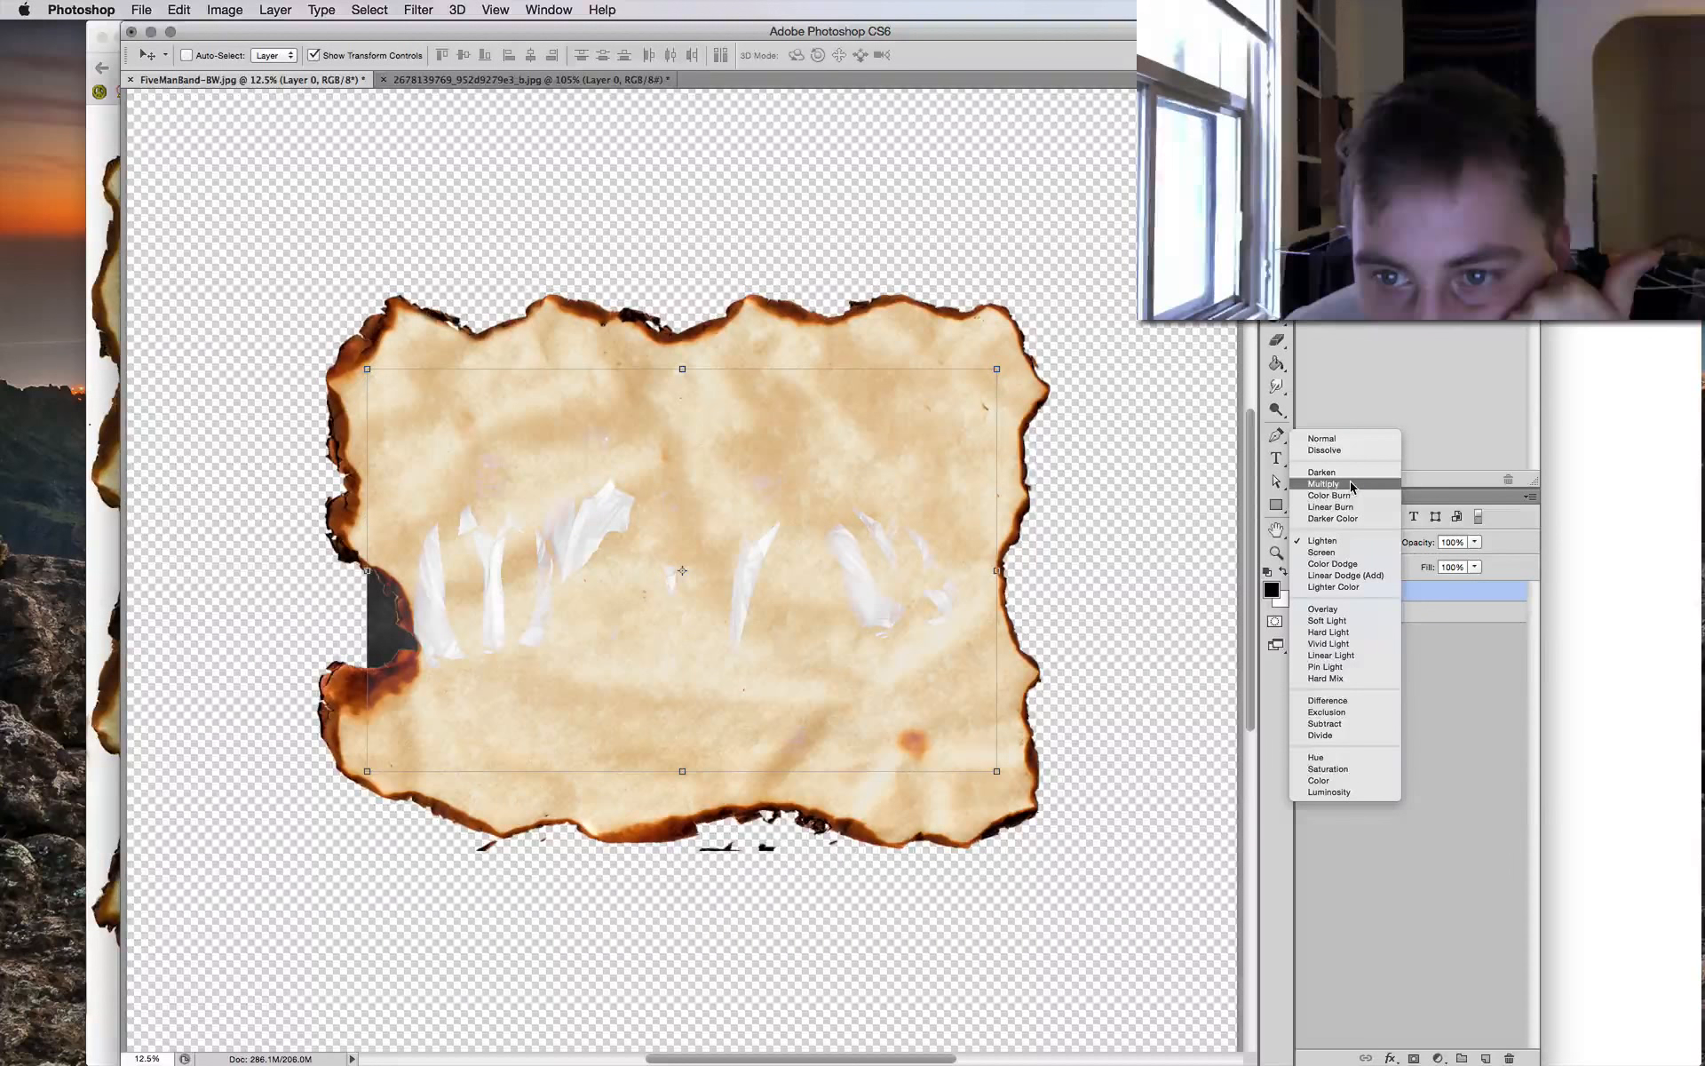
{"action": "left_click", "coordinate": [1337, 609]}
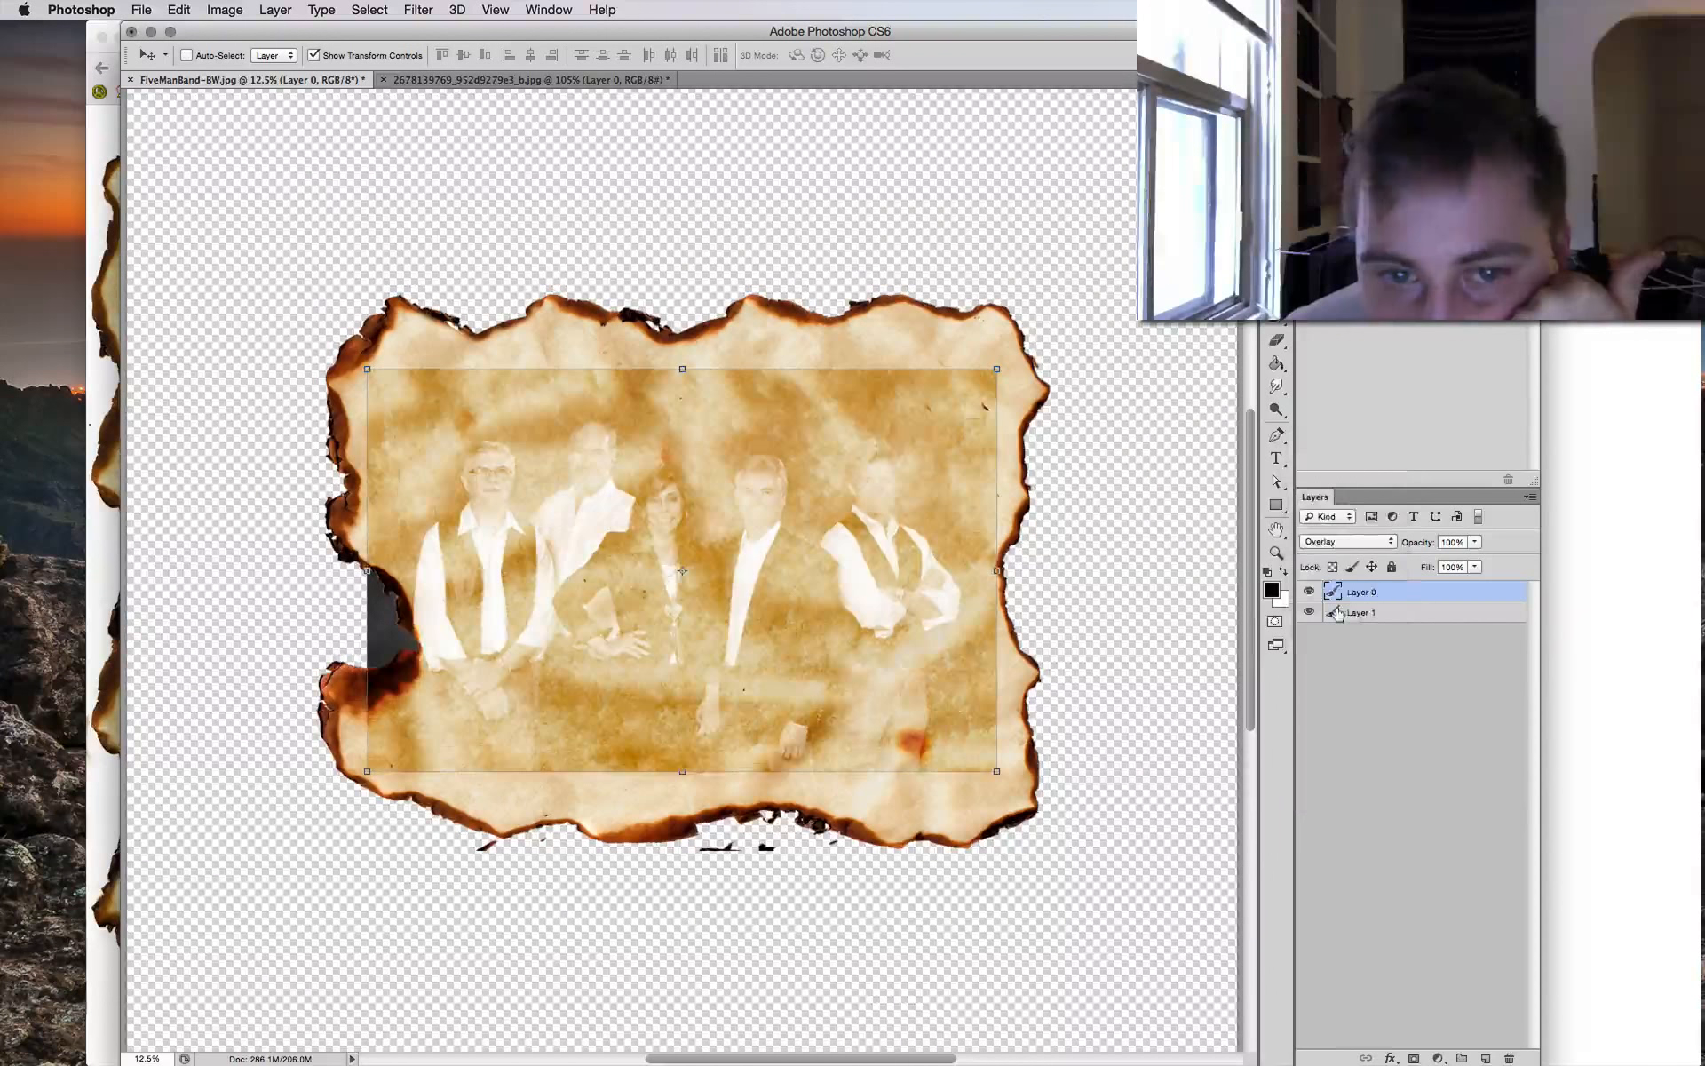
{"action": "key", "text": "super+j"}
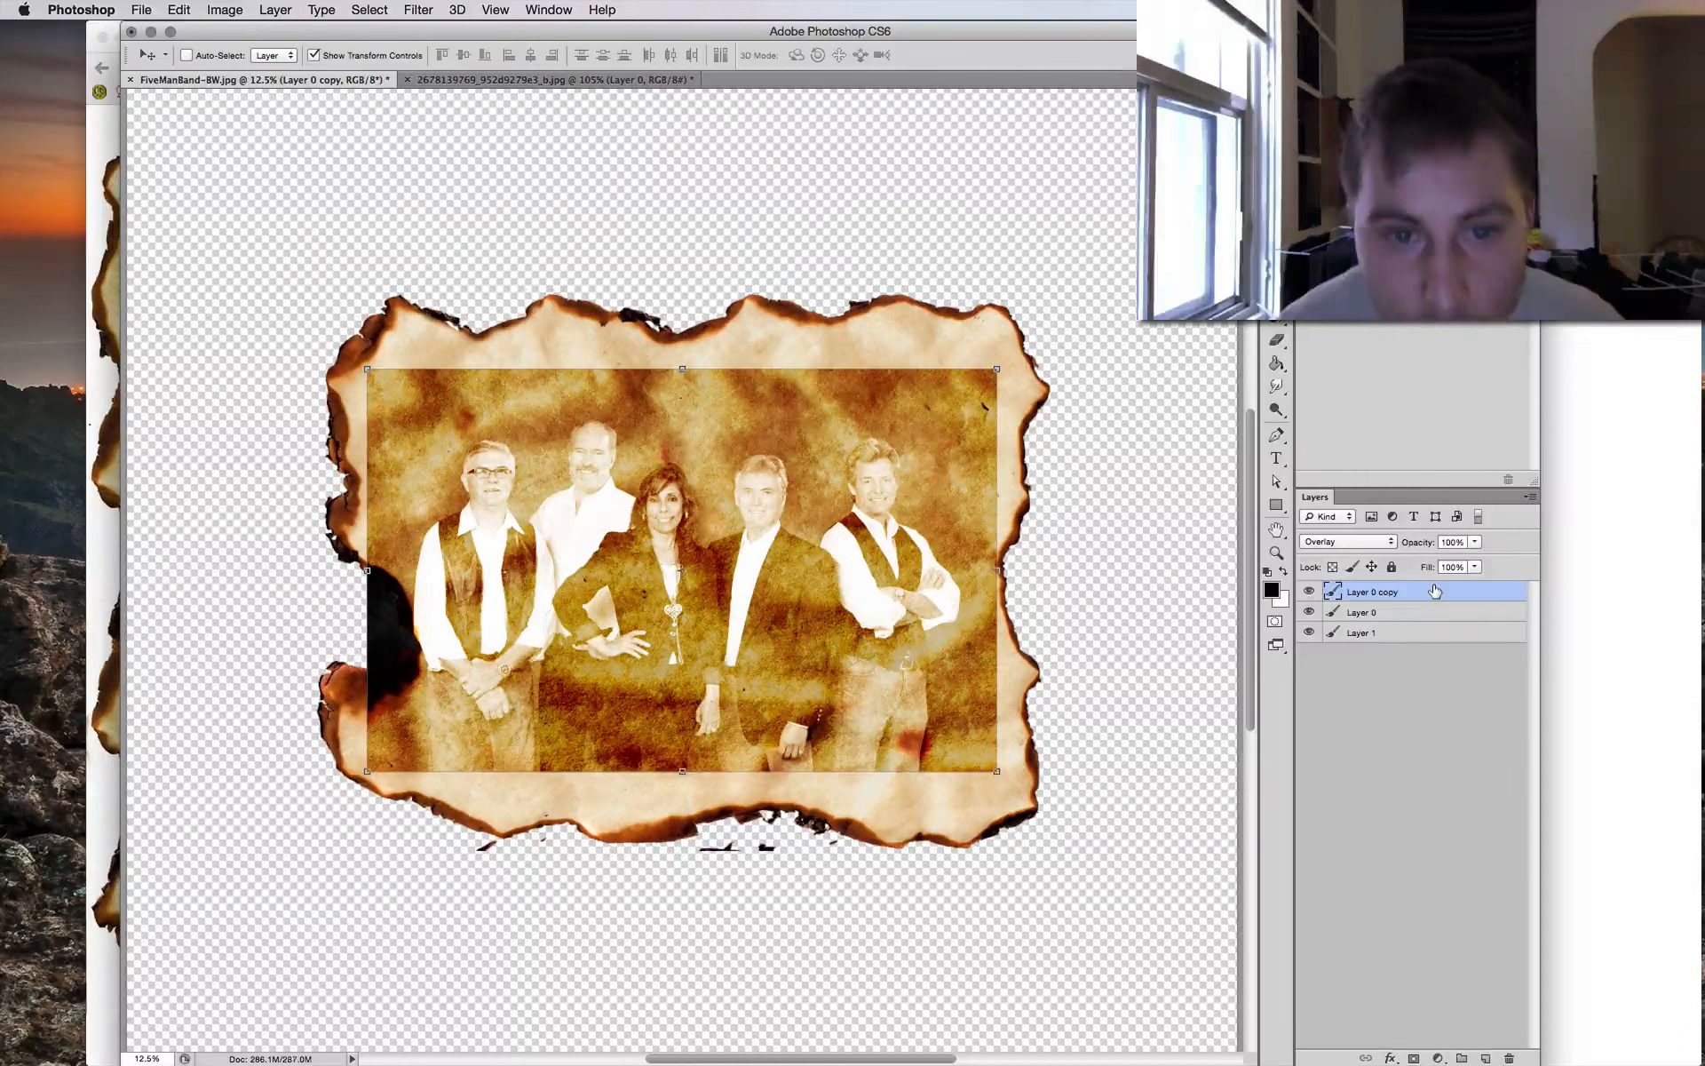
{"action": "key", "text": "super+j"}
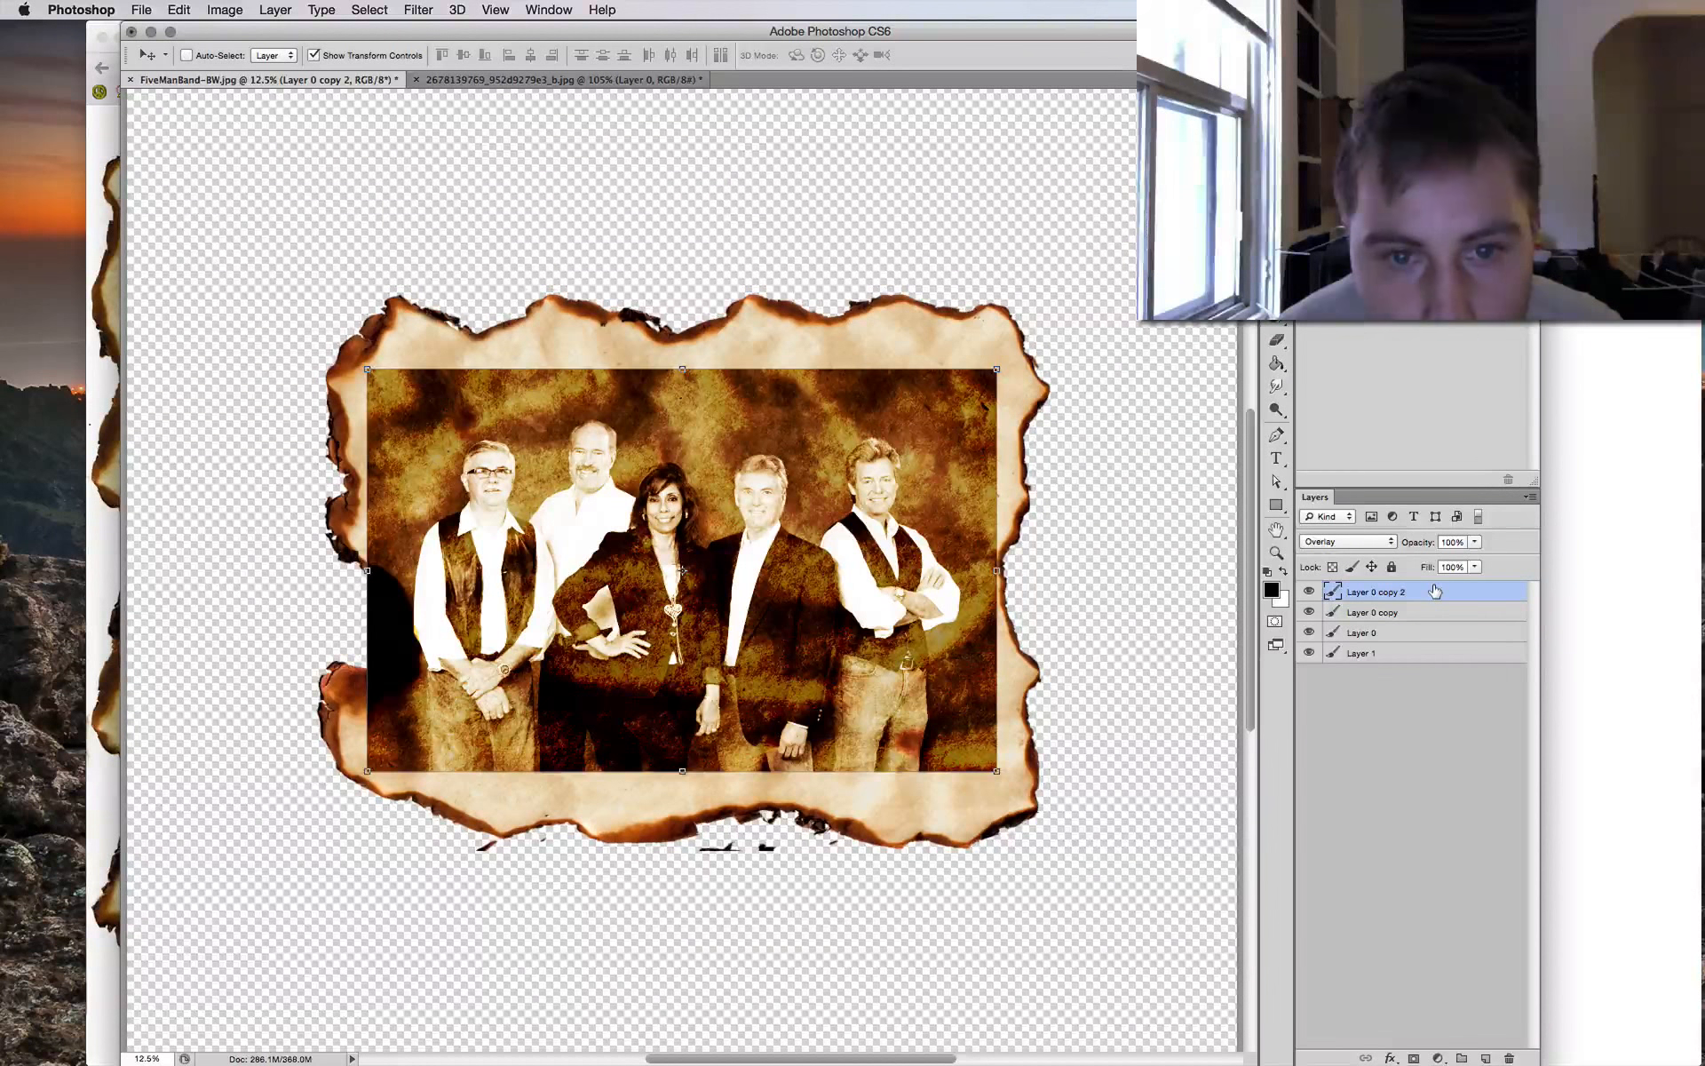
Undo both layer duplications and return Layer 0's blend mode to Normal.
{"action": "key", "text": "super+z"}
{"action": "key", "text": "super+z"}
{"action": "key", "text": "super+z"}
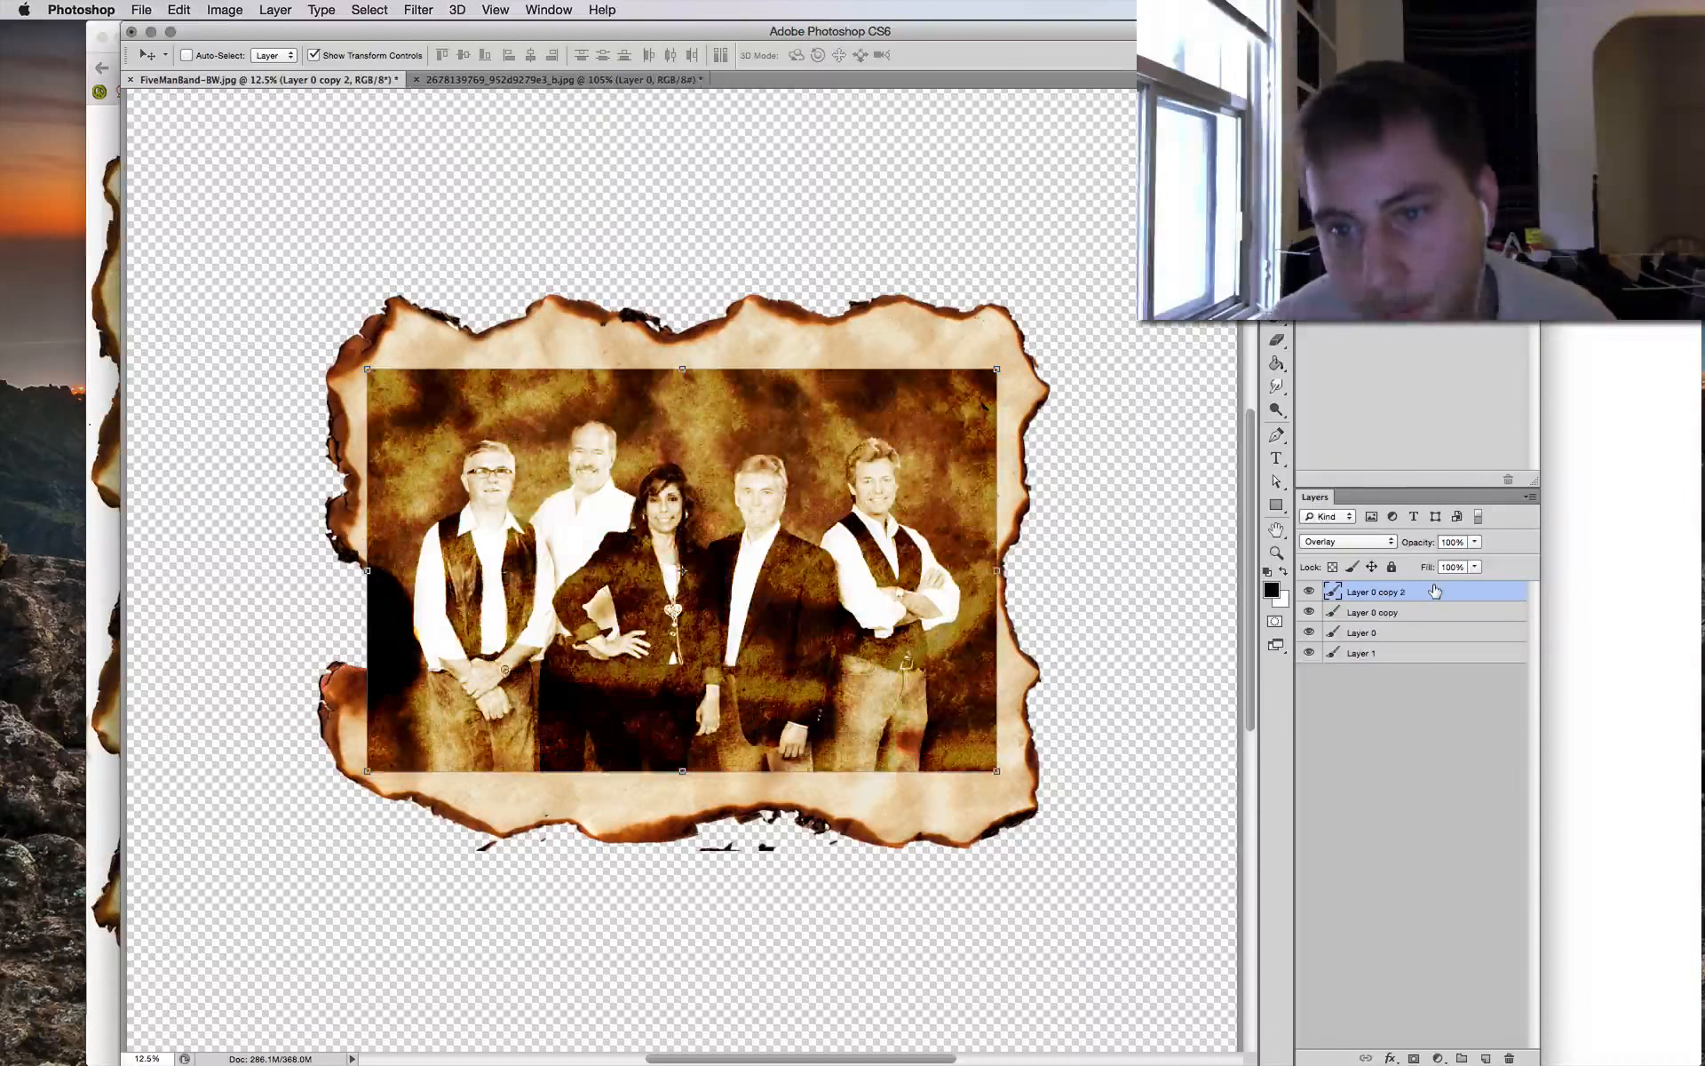
{"action": "key", "text": "alt+super+z"}
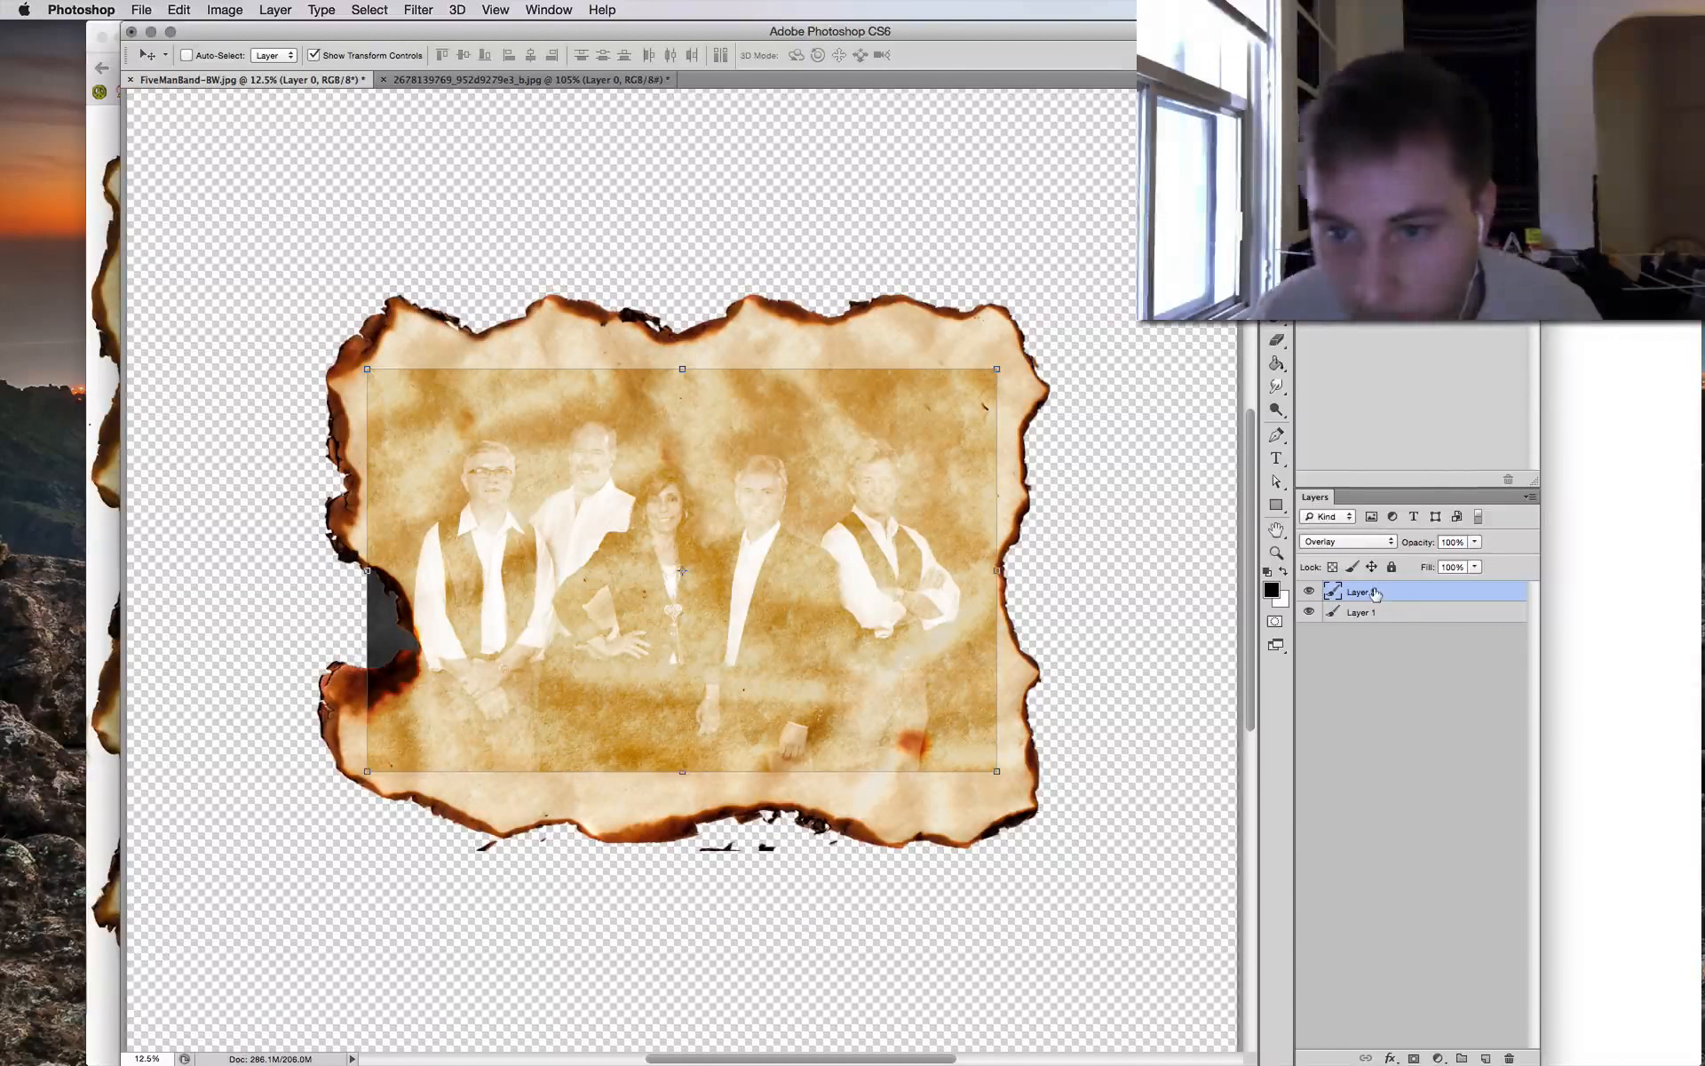
{"action": "left_click", "coordinate": [1366, 543]}
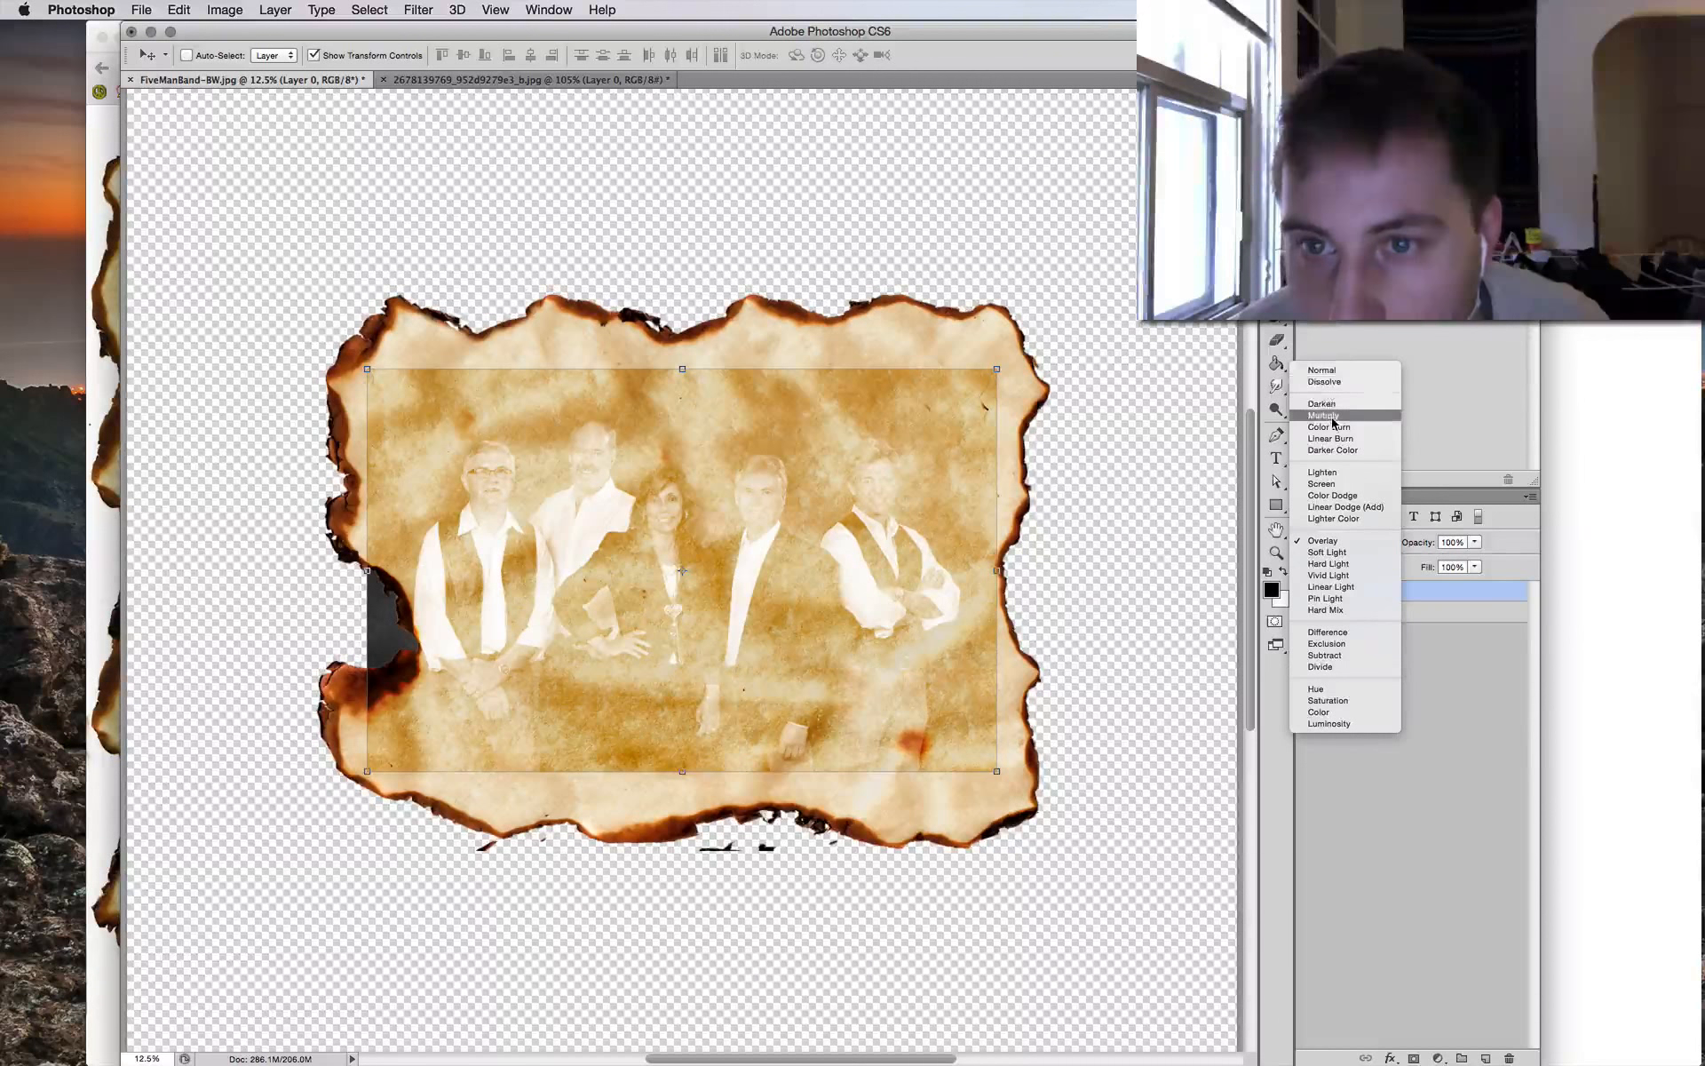
{"action": "left_click", "coordinate": [1333, 371]}
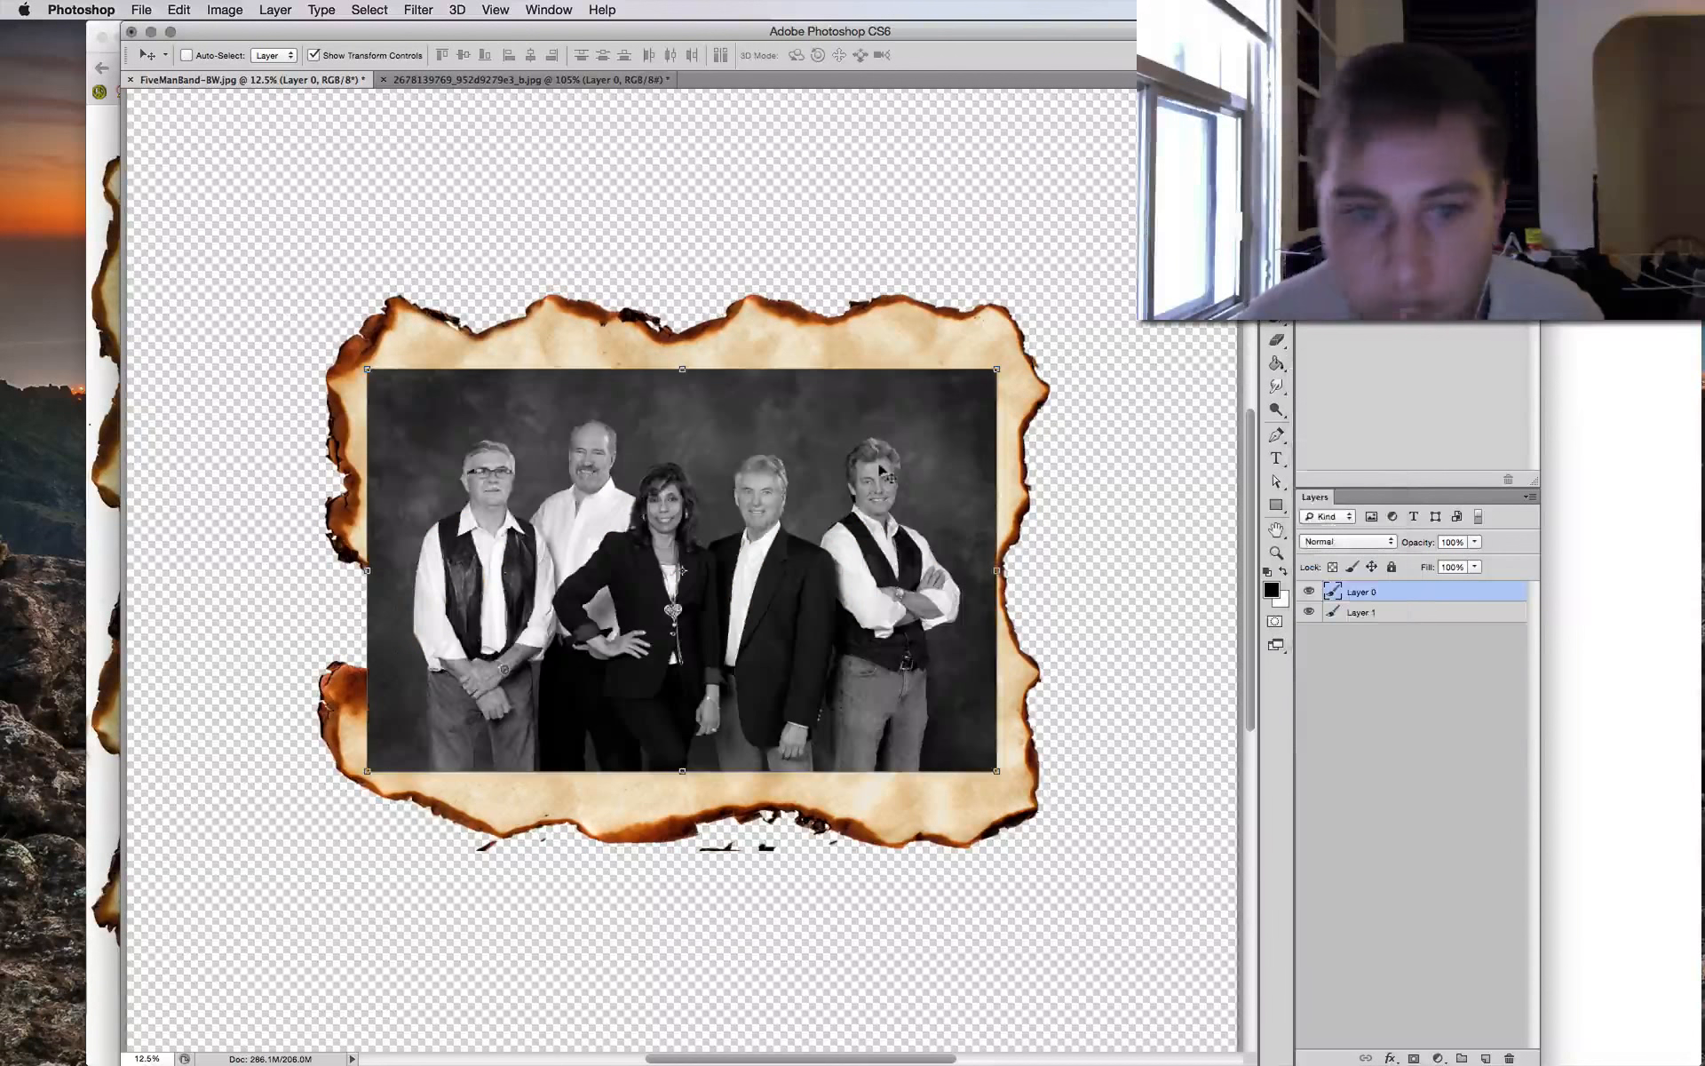
Try to select the photo's dark backdrop with the Magic Wand at tolerance 60, and clear the selection.
{"action": "key", "text": "w"}
{"action": "left_click", "coordinate": [410, 484]}
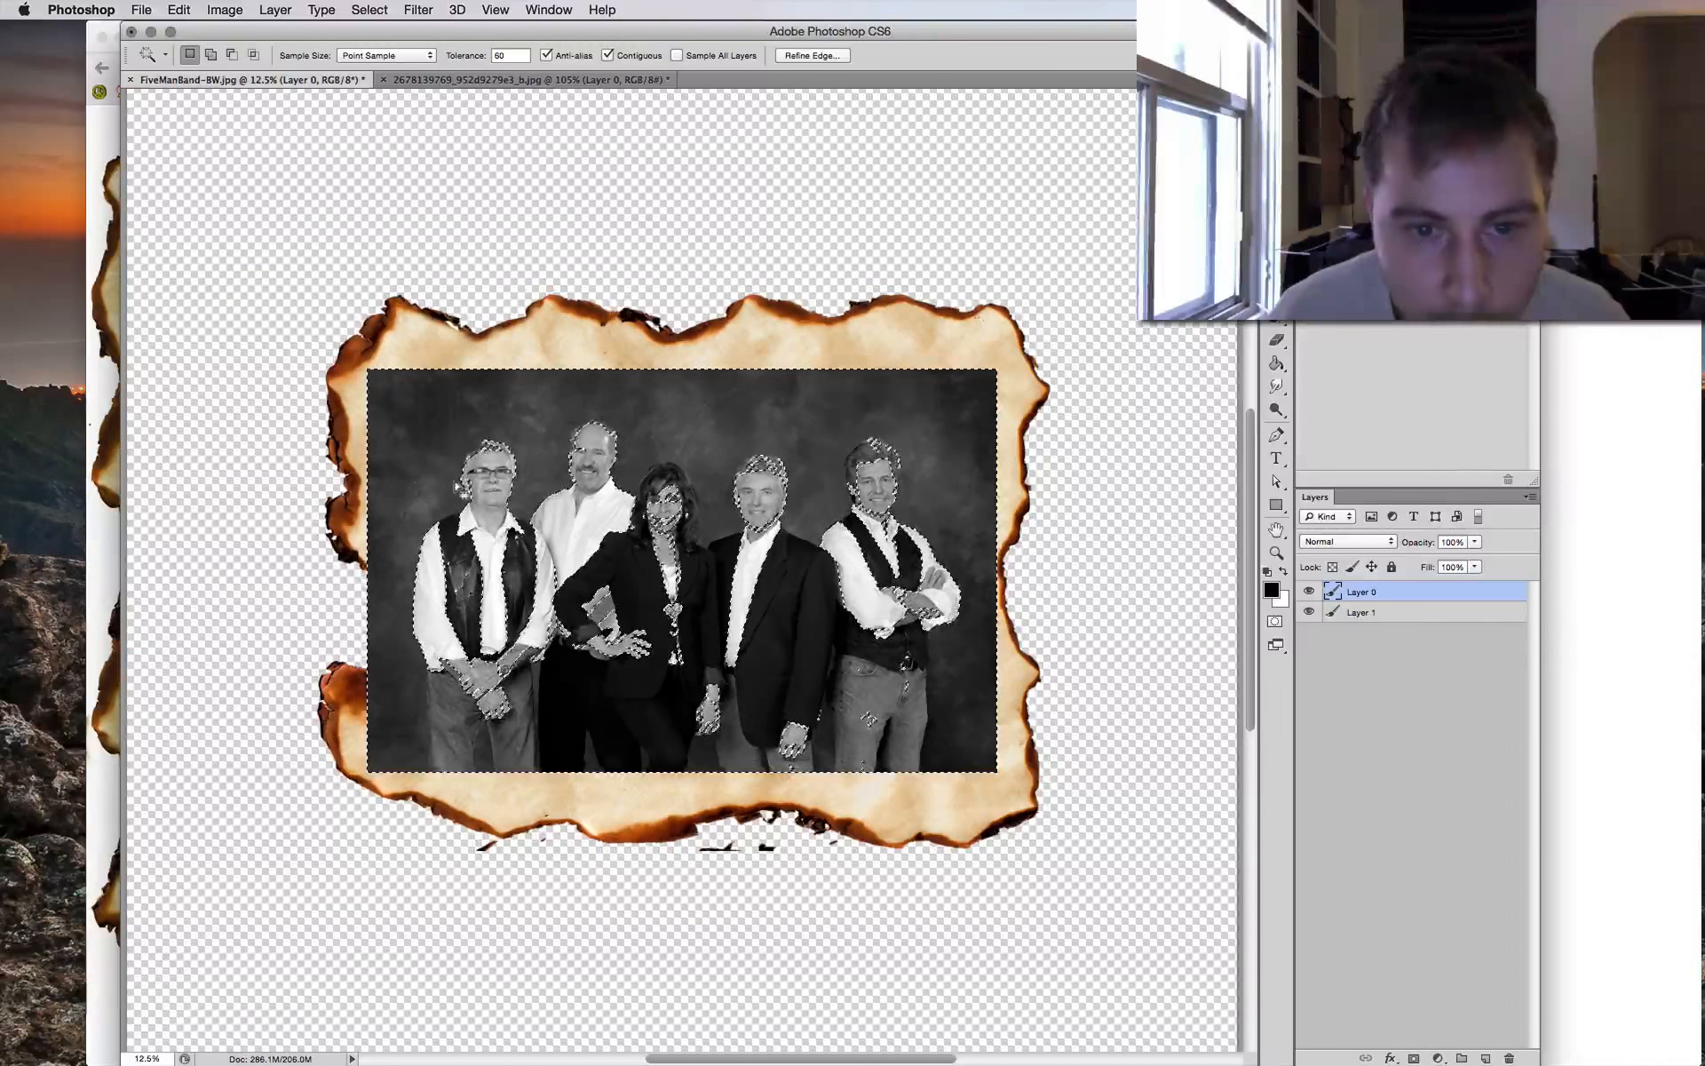
{"action": "key", "text": "super+equal"}
{"action": "key", "text": "super+equal"}
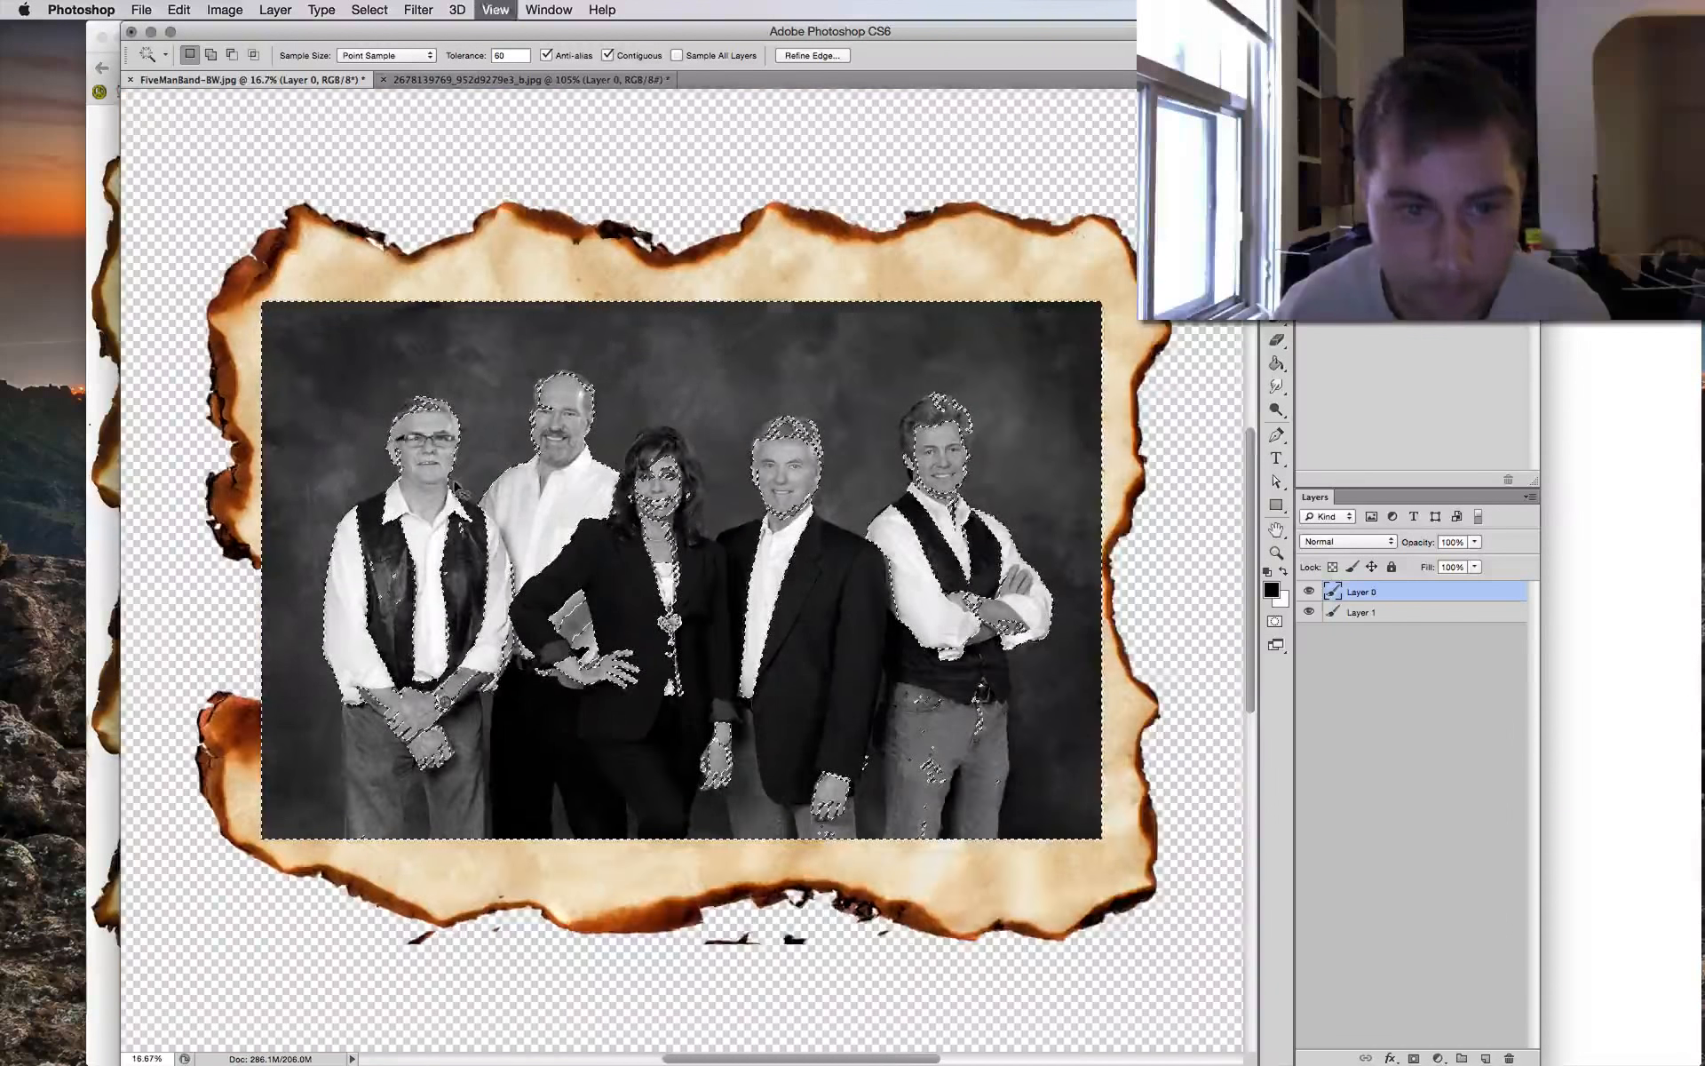
{"action": "key", "text": "super+minus"}
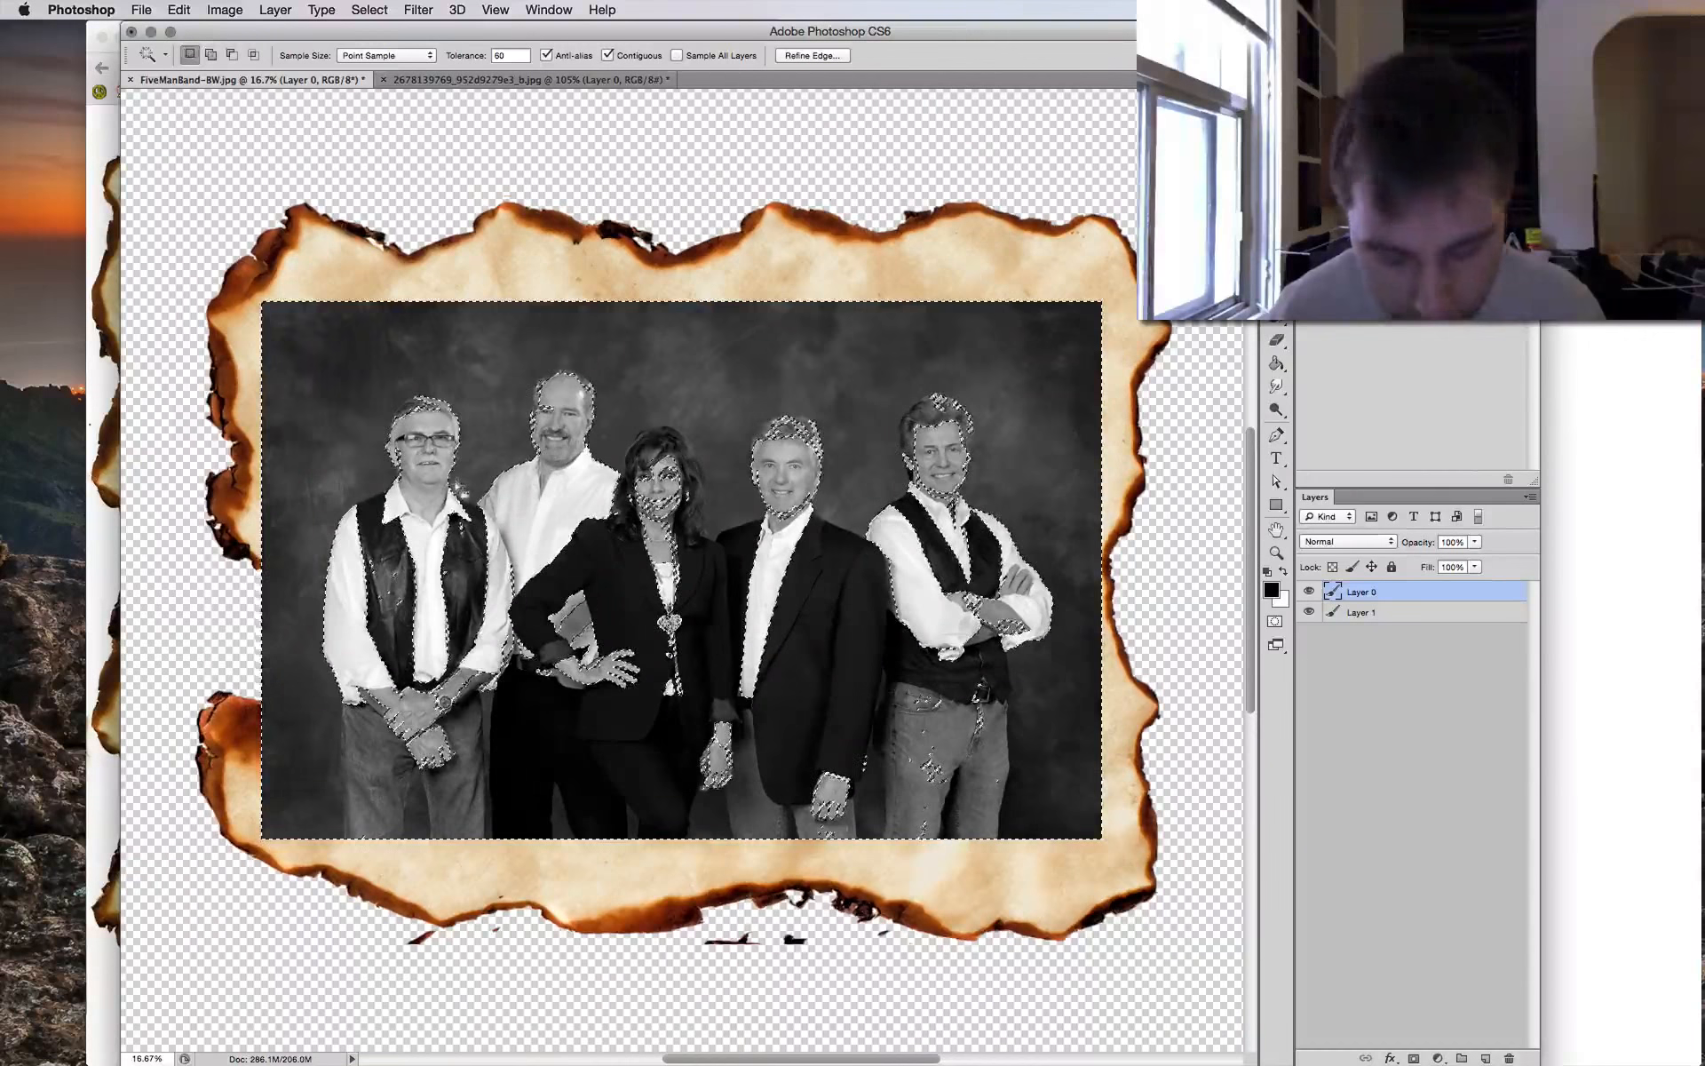
{"action": "key", "text": "super+d"}
Select the dark studio backdrop around the five band members on Layer 0 with the Quick Selection tool.
{"action": "key", "text": "shift+w"}
{"action": "mouse_move", "coordinate": [326, 463]}
{"action": "left_mouse_down"}
{"action": "mouse_move", "coordinate": [285, 628]}
{"action": "mouse_move", "coordinate": [283, 839]}
{"action": "left_mouse_up"}
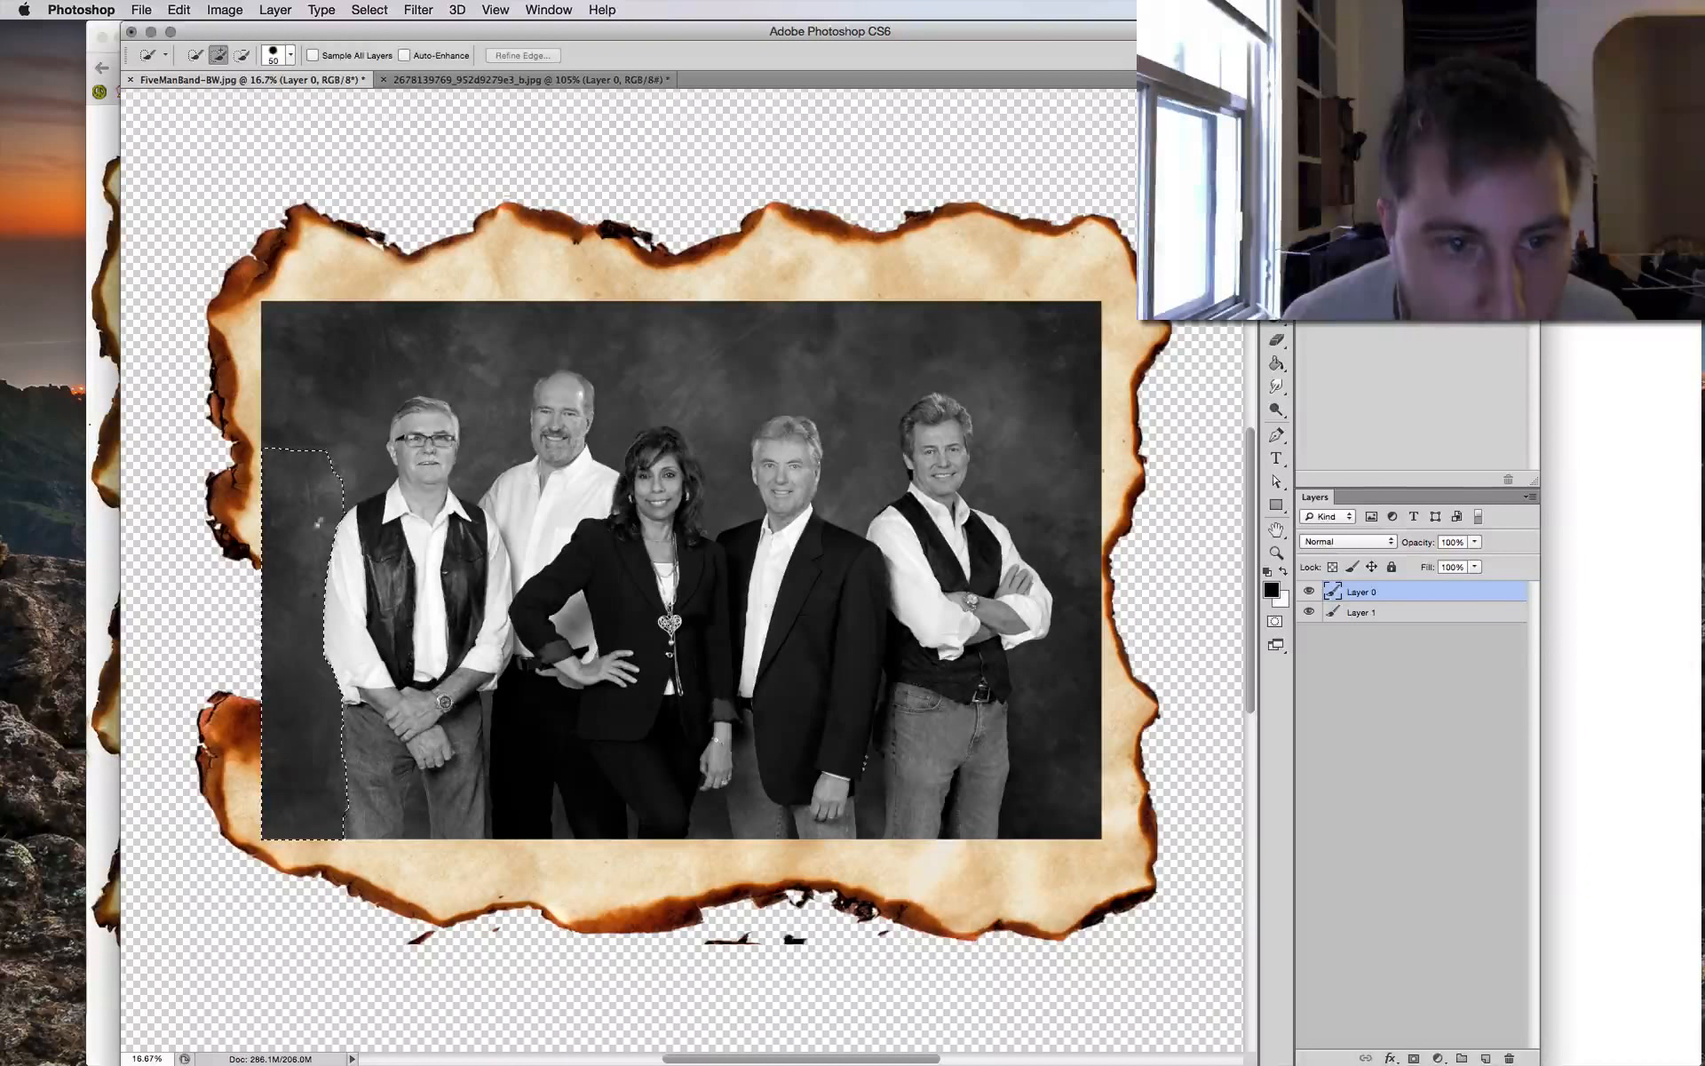
{"action": "scroll", "coordinate": [336, 455], "scroll_direction": "down", "scroll_amount": 2}
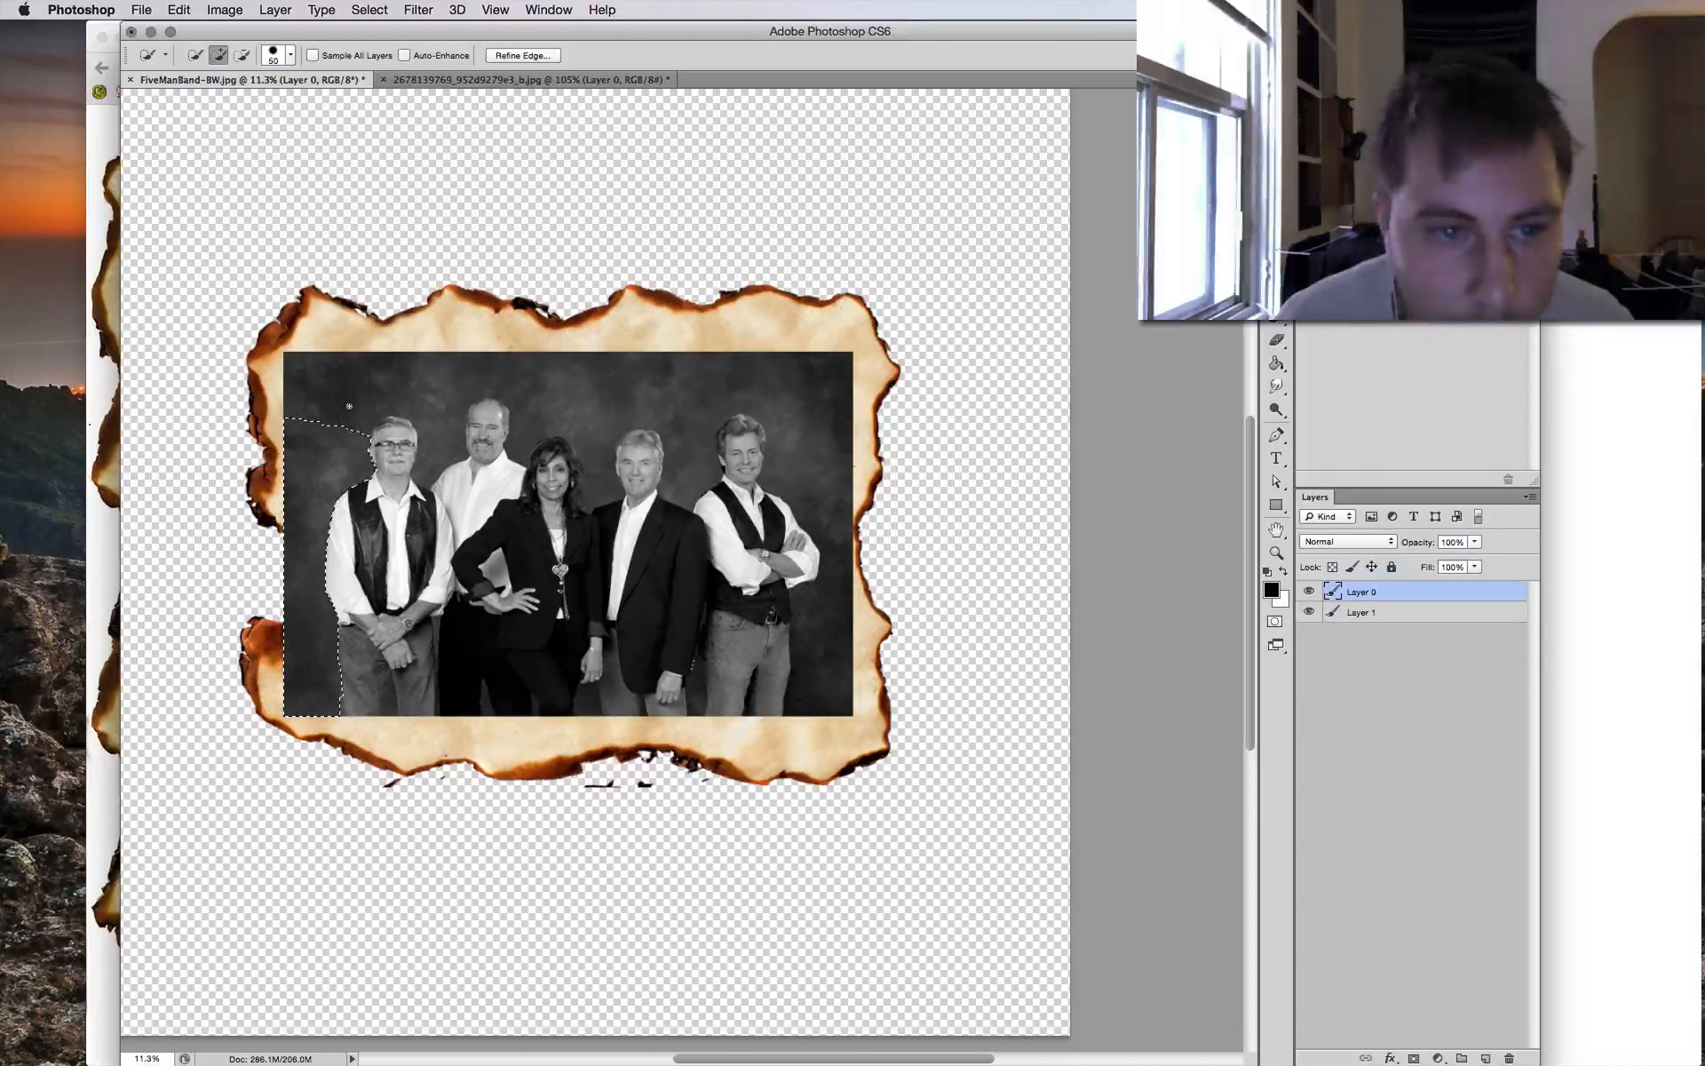
{"action": "left_click_drag", "start_coordinate": [400, 383], "coordinate": [387, 360]}
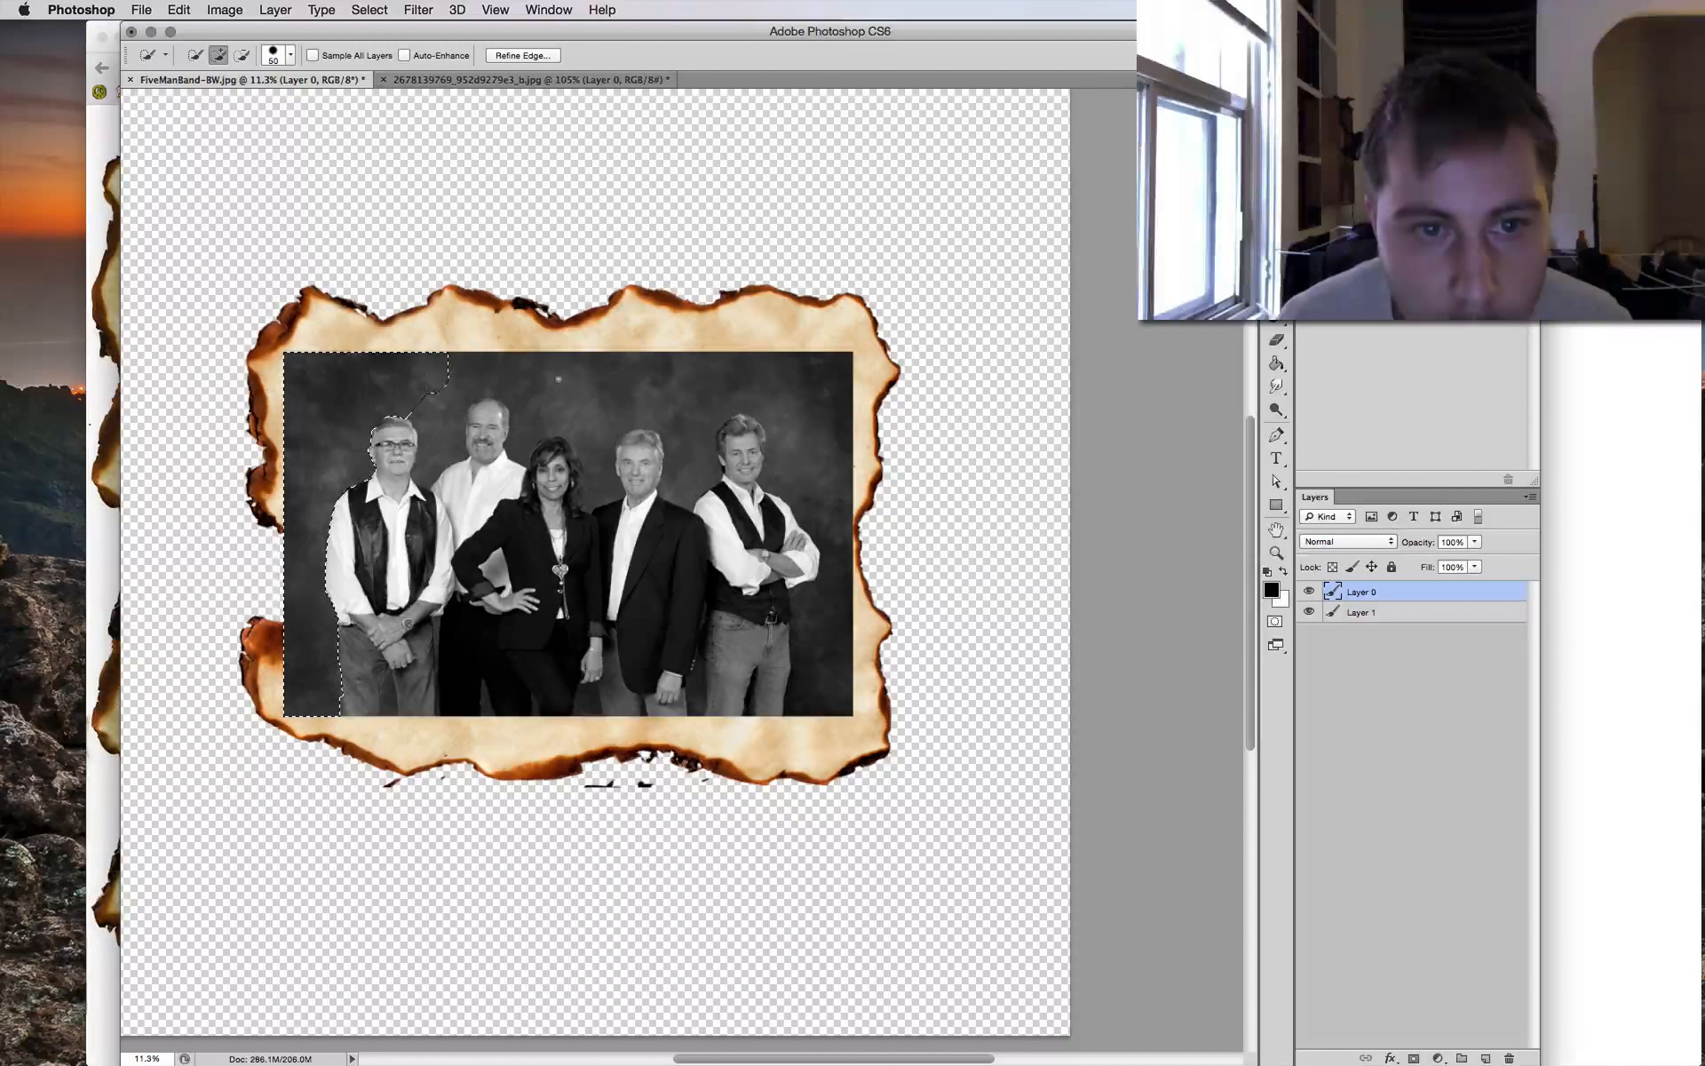
{"action": "mouse_move", "coordinate": [558, 379]}
{"action": "left_mouse_down"}
{"action": "mouse_move", "coordinate": [533, 404]}
{"action": "mouse_move", "coordinate": [573, 380]}
{"action": "mouse_move", "coordinate": [660, 384]}
{"action": "left_mouse_up"}
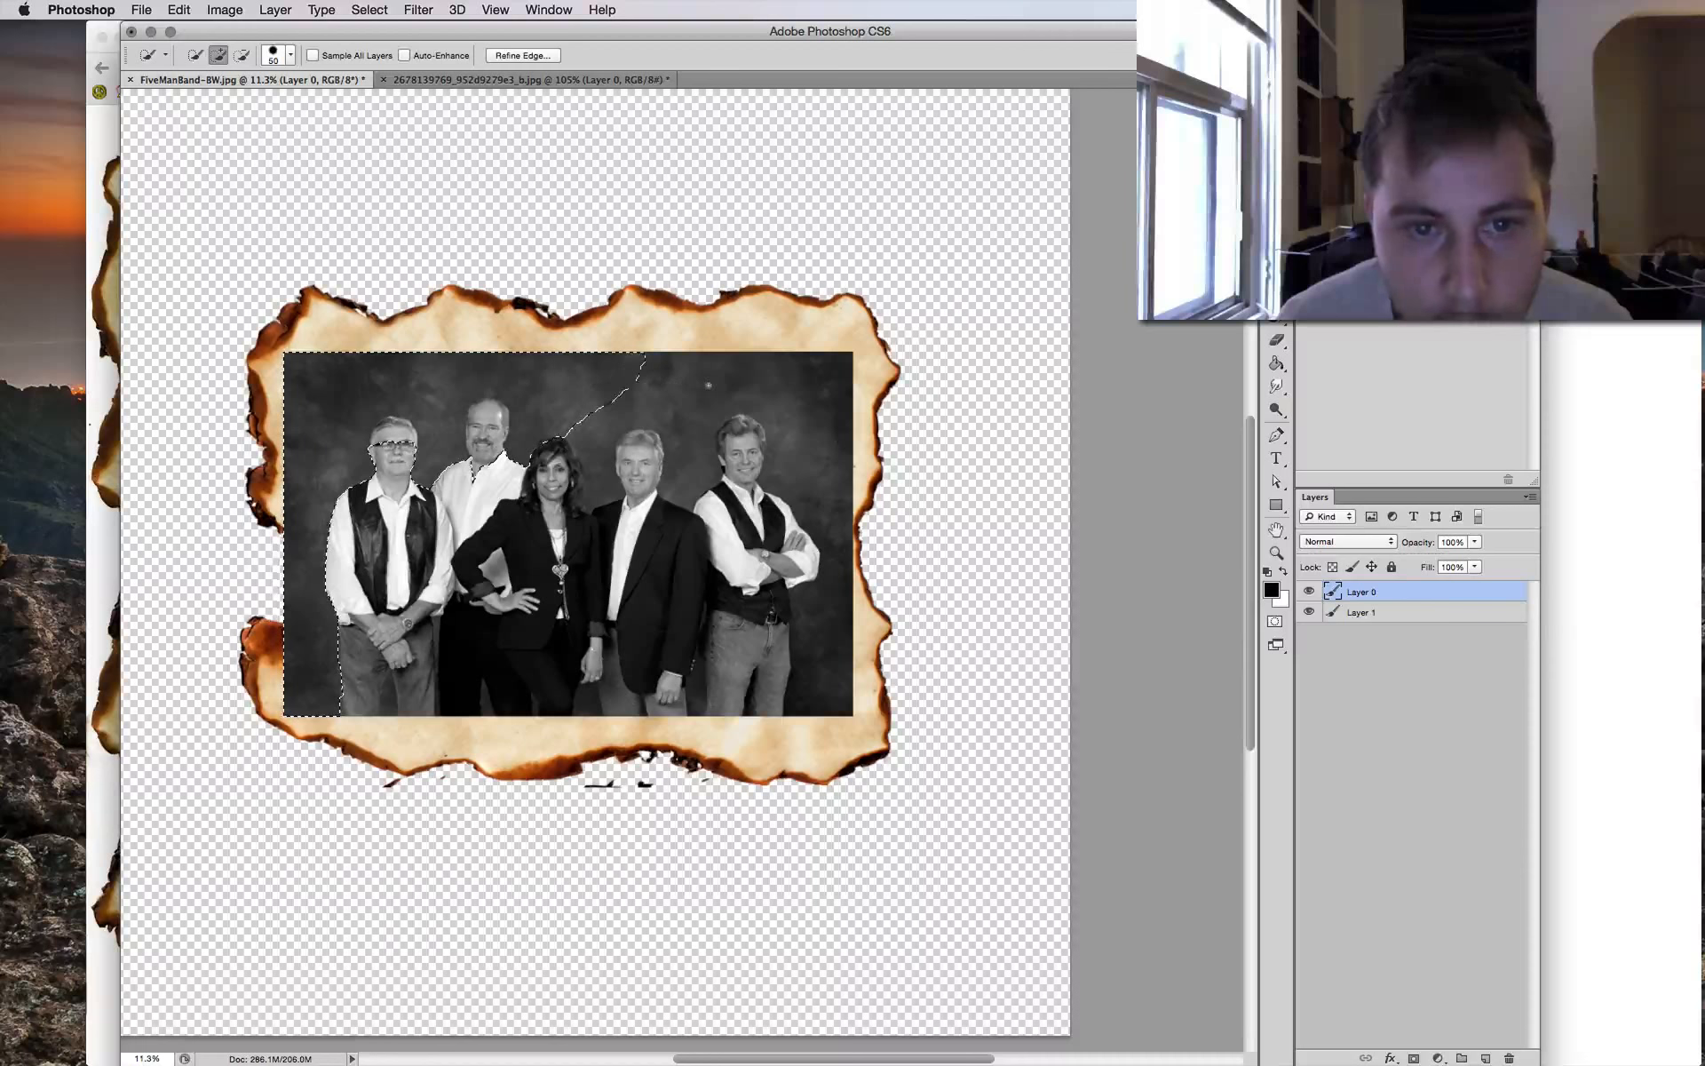
{"action": "mouse_move", "coordinate": [763, 385]}
{"action": "left_mouse_down"}
{"action": "mouse_move", "coordinate": [800, 404]}
{"action": "mouse_move", "coordinate": [820, 472]}
{"action": "left_mouse_up"}
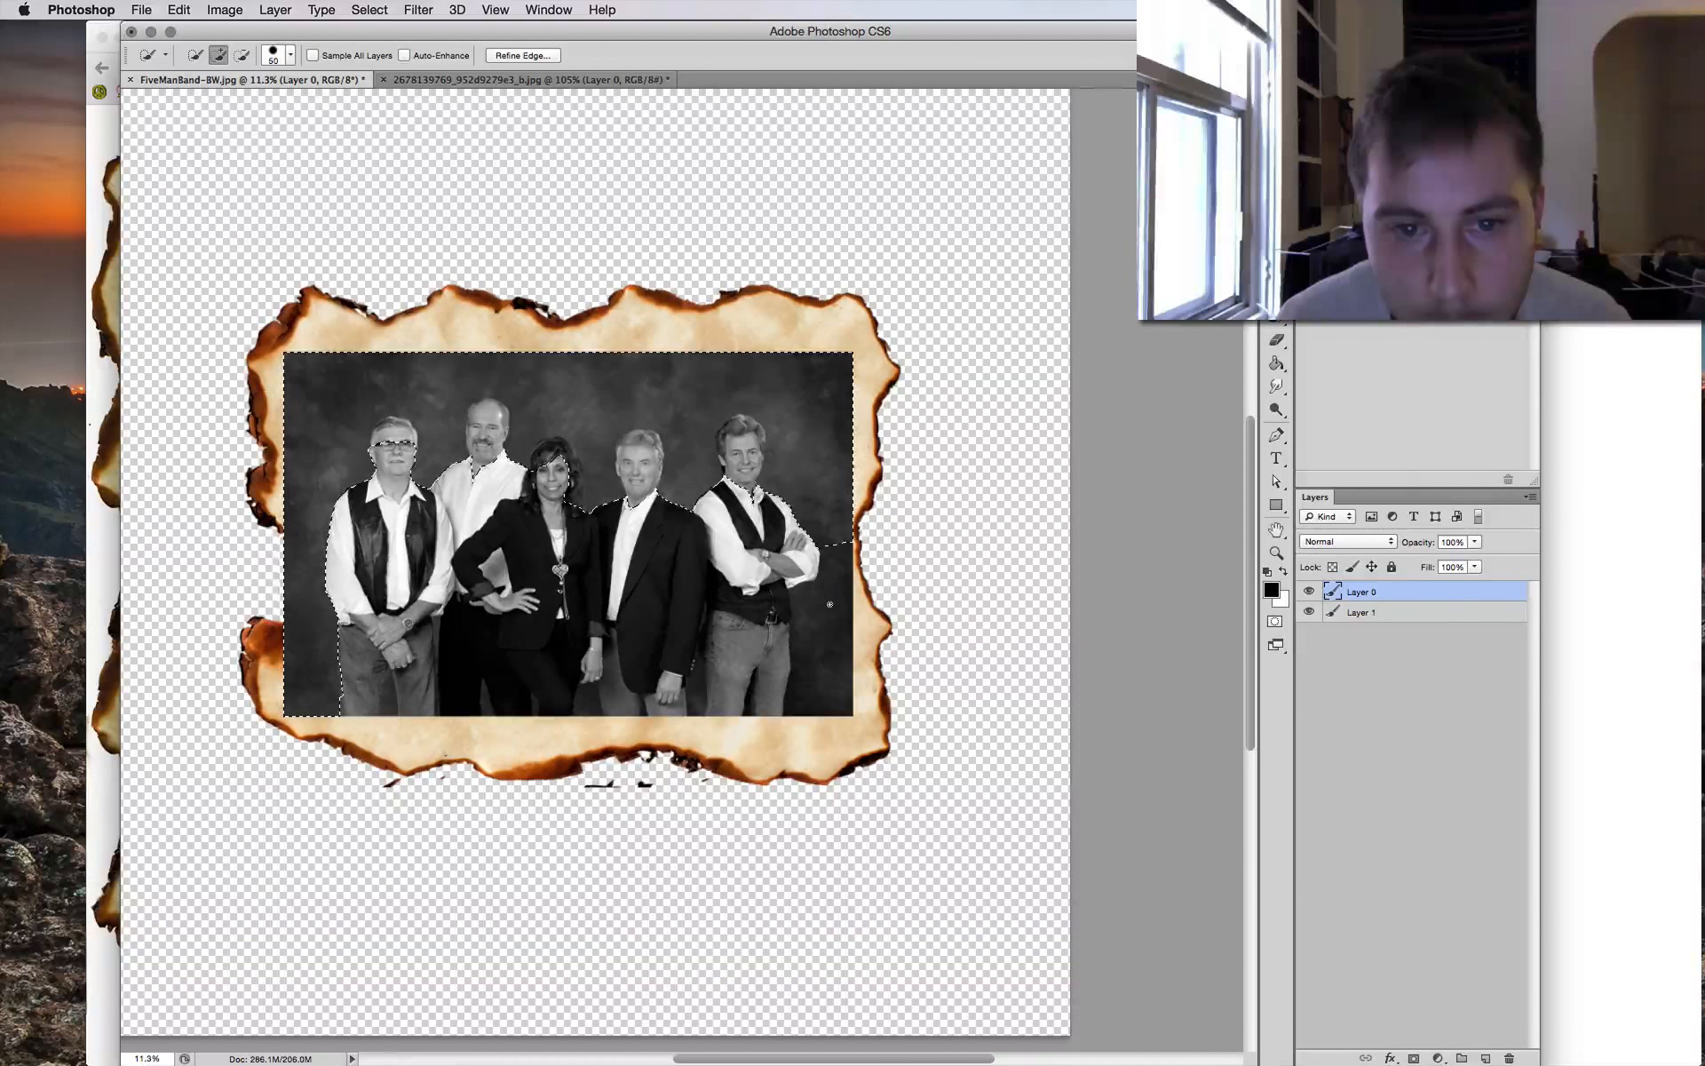
{"action": "left_click", "coordinate": [823, 693]}
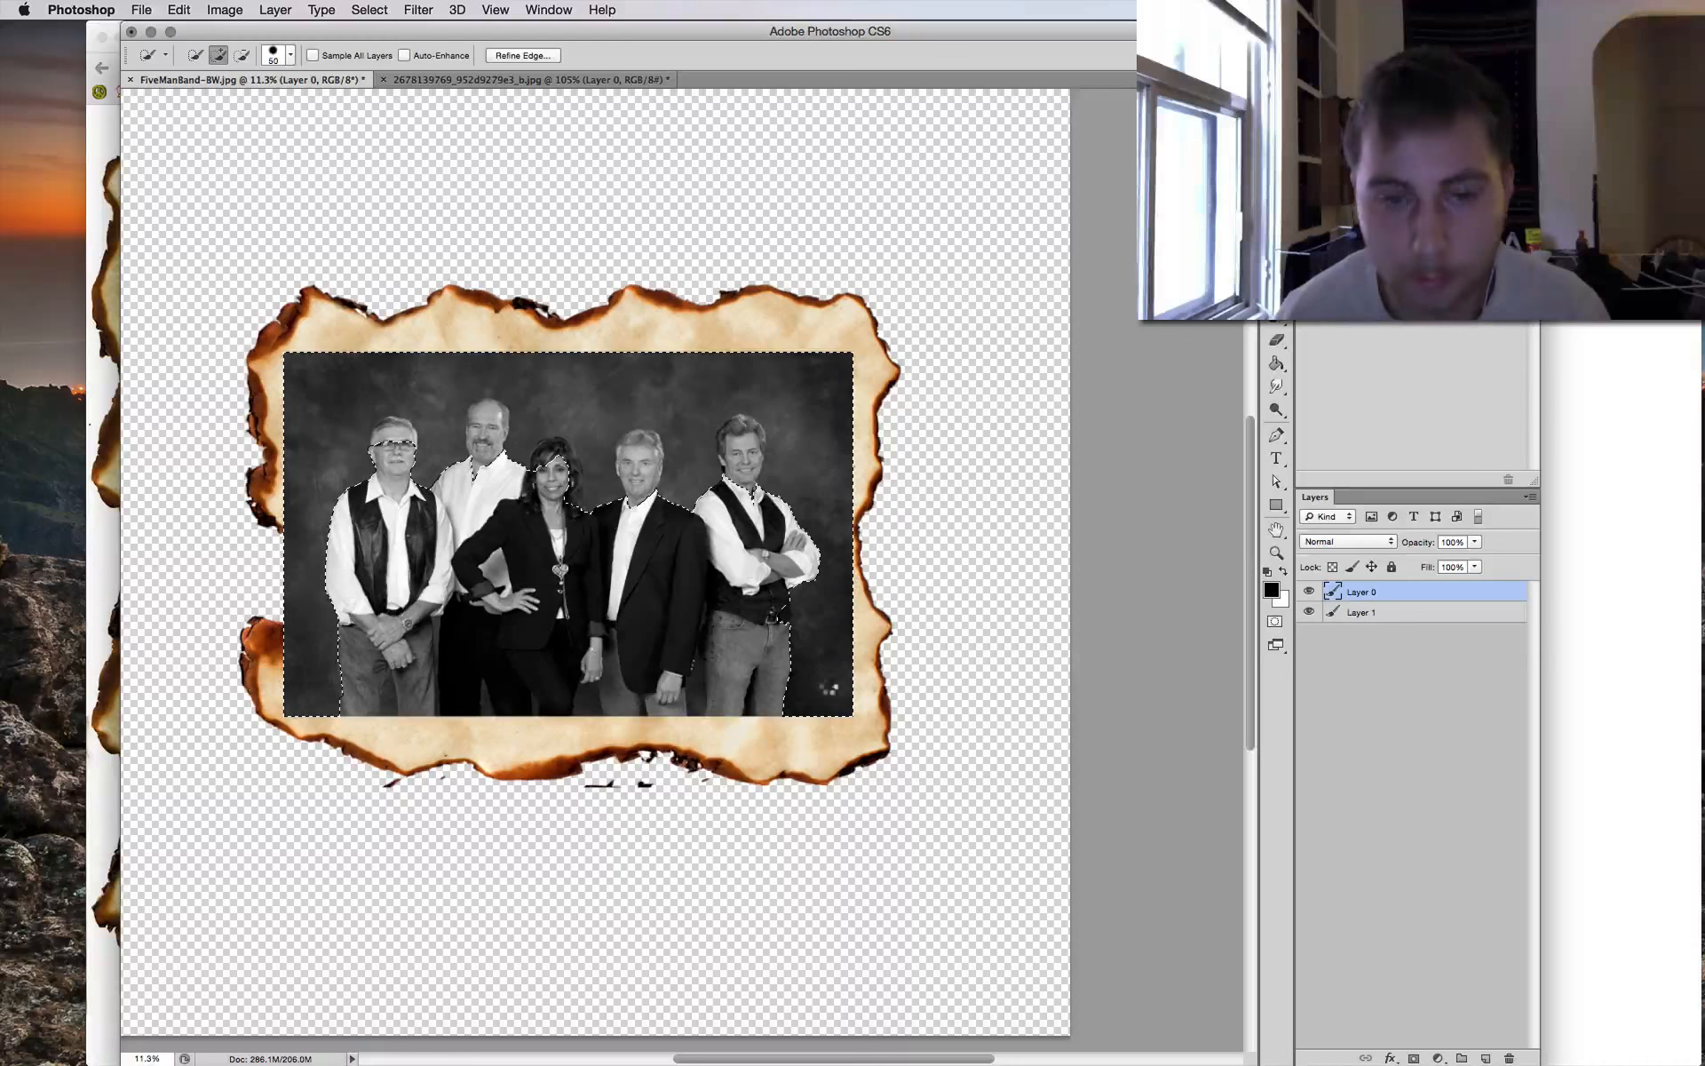
Subtract the heads and hair of all band members except the leftmost man from the backdrop selection.
{"action": "key", "text": "super+equal"}
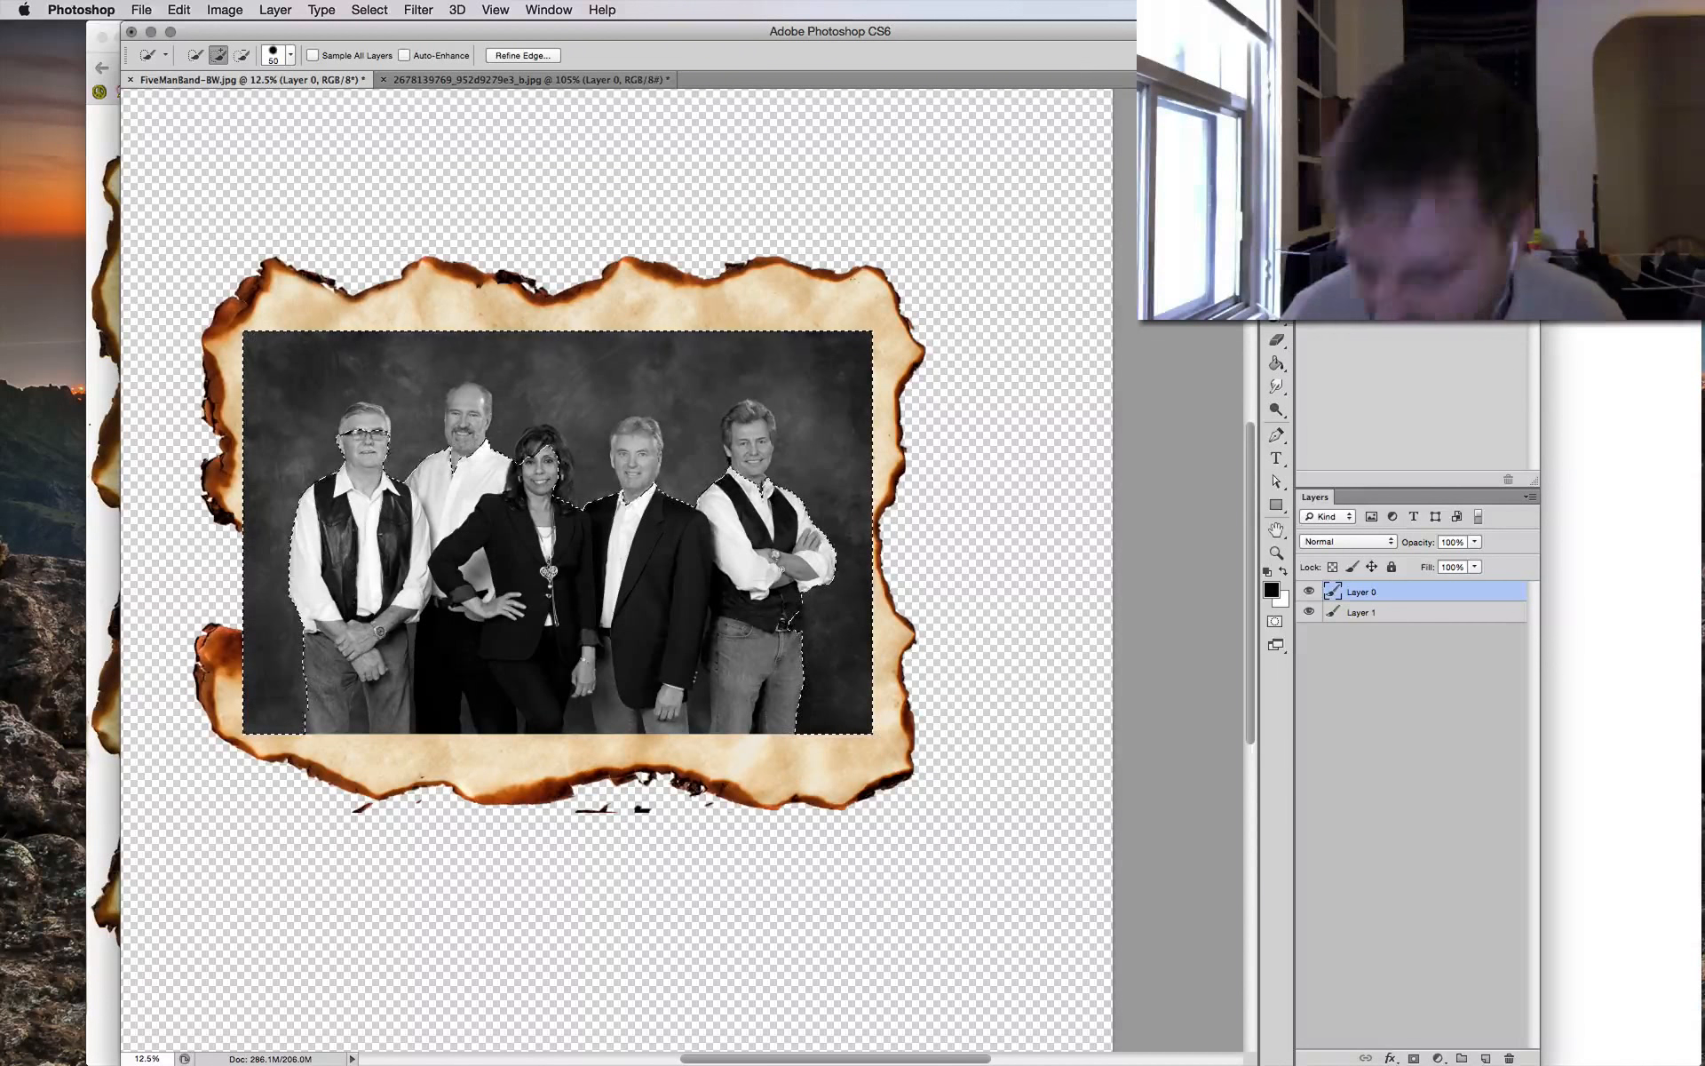
{"action": "key", "text": "super+equal"}
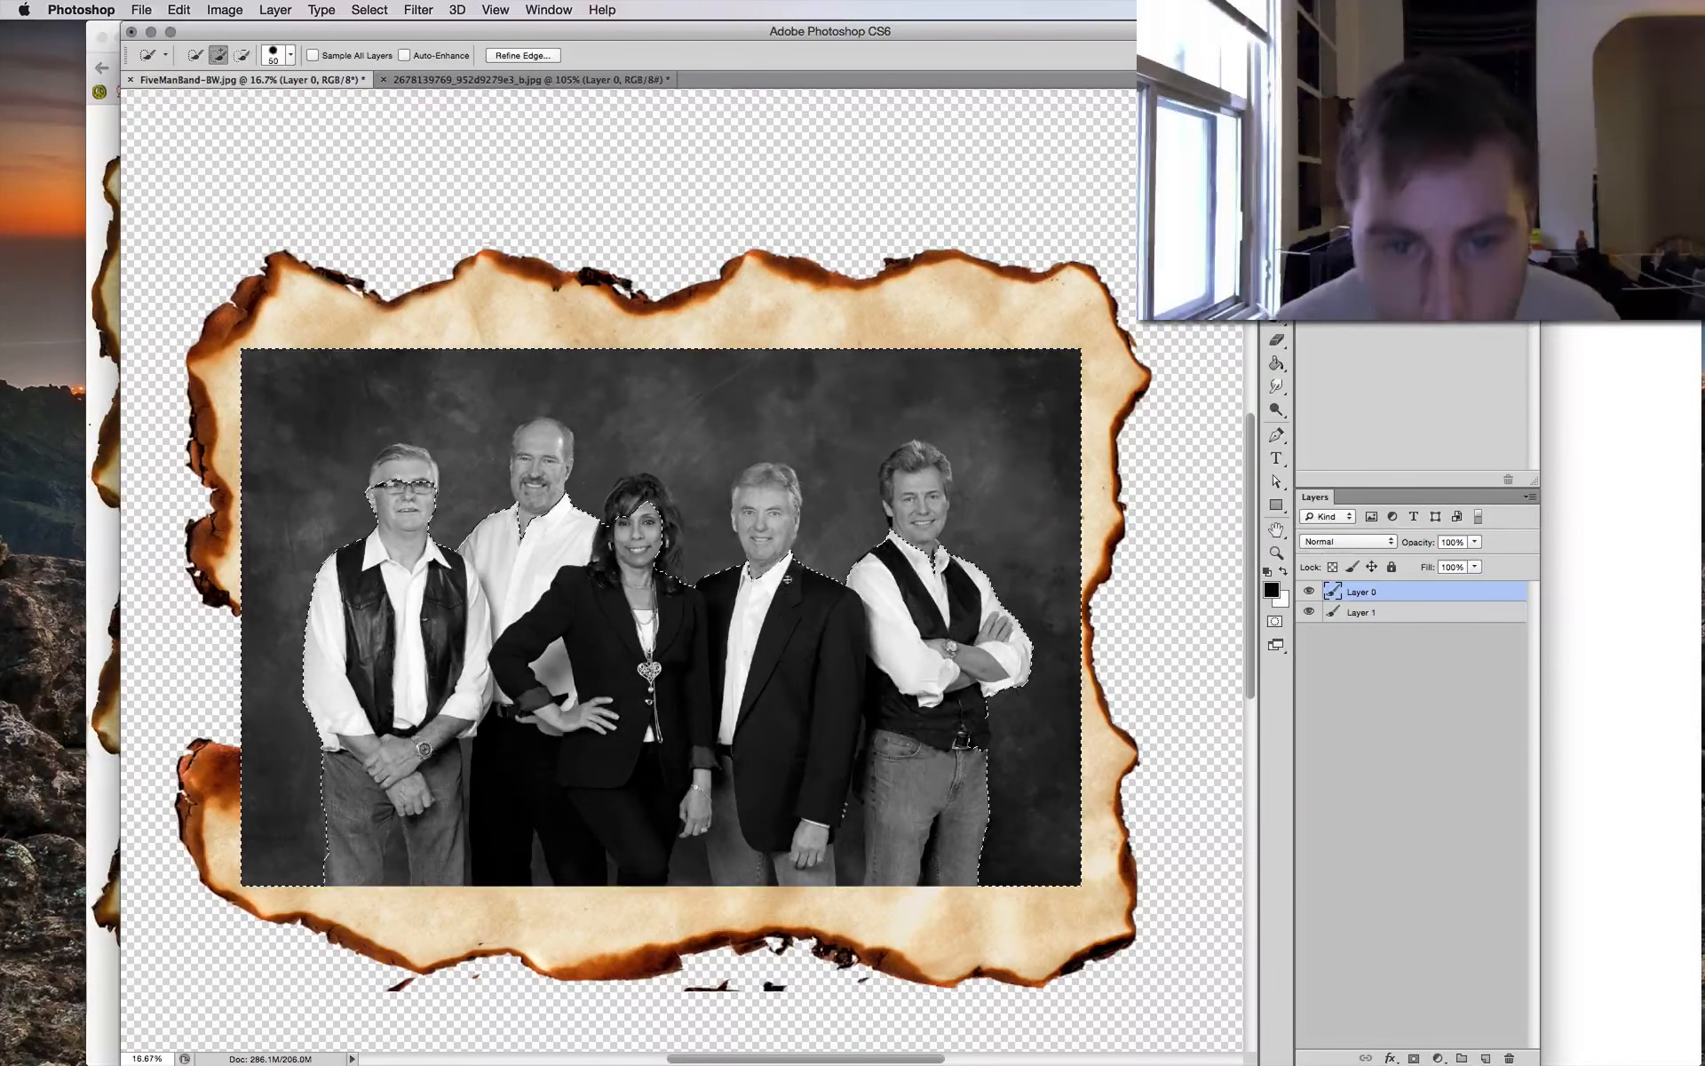
{"action": "left_click_drag", "start_coordinate": [778, 573], "coordinate": [753, 513]}
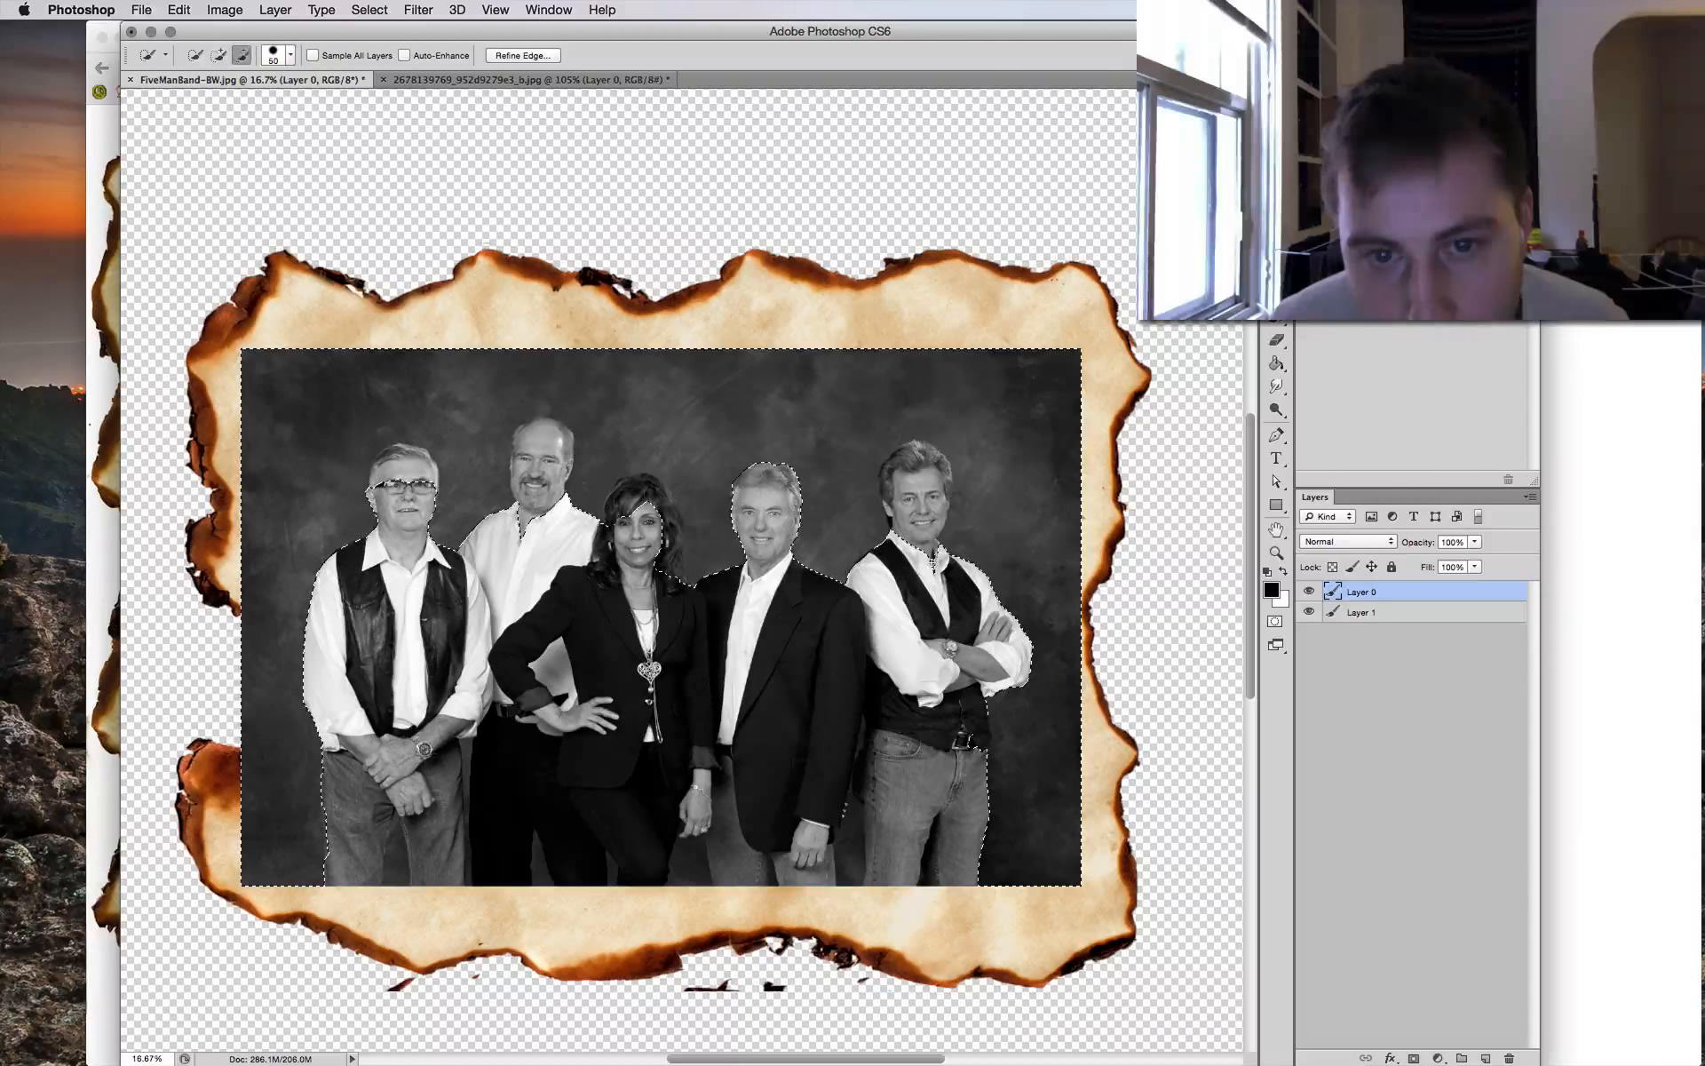
{"action": "left_click_drag", "start_coordinate": [931, 559], "coordinate": [906, 505]}
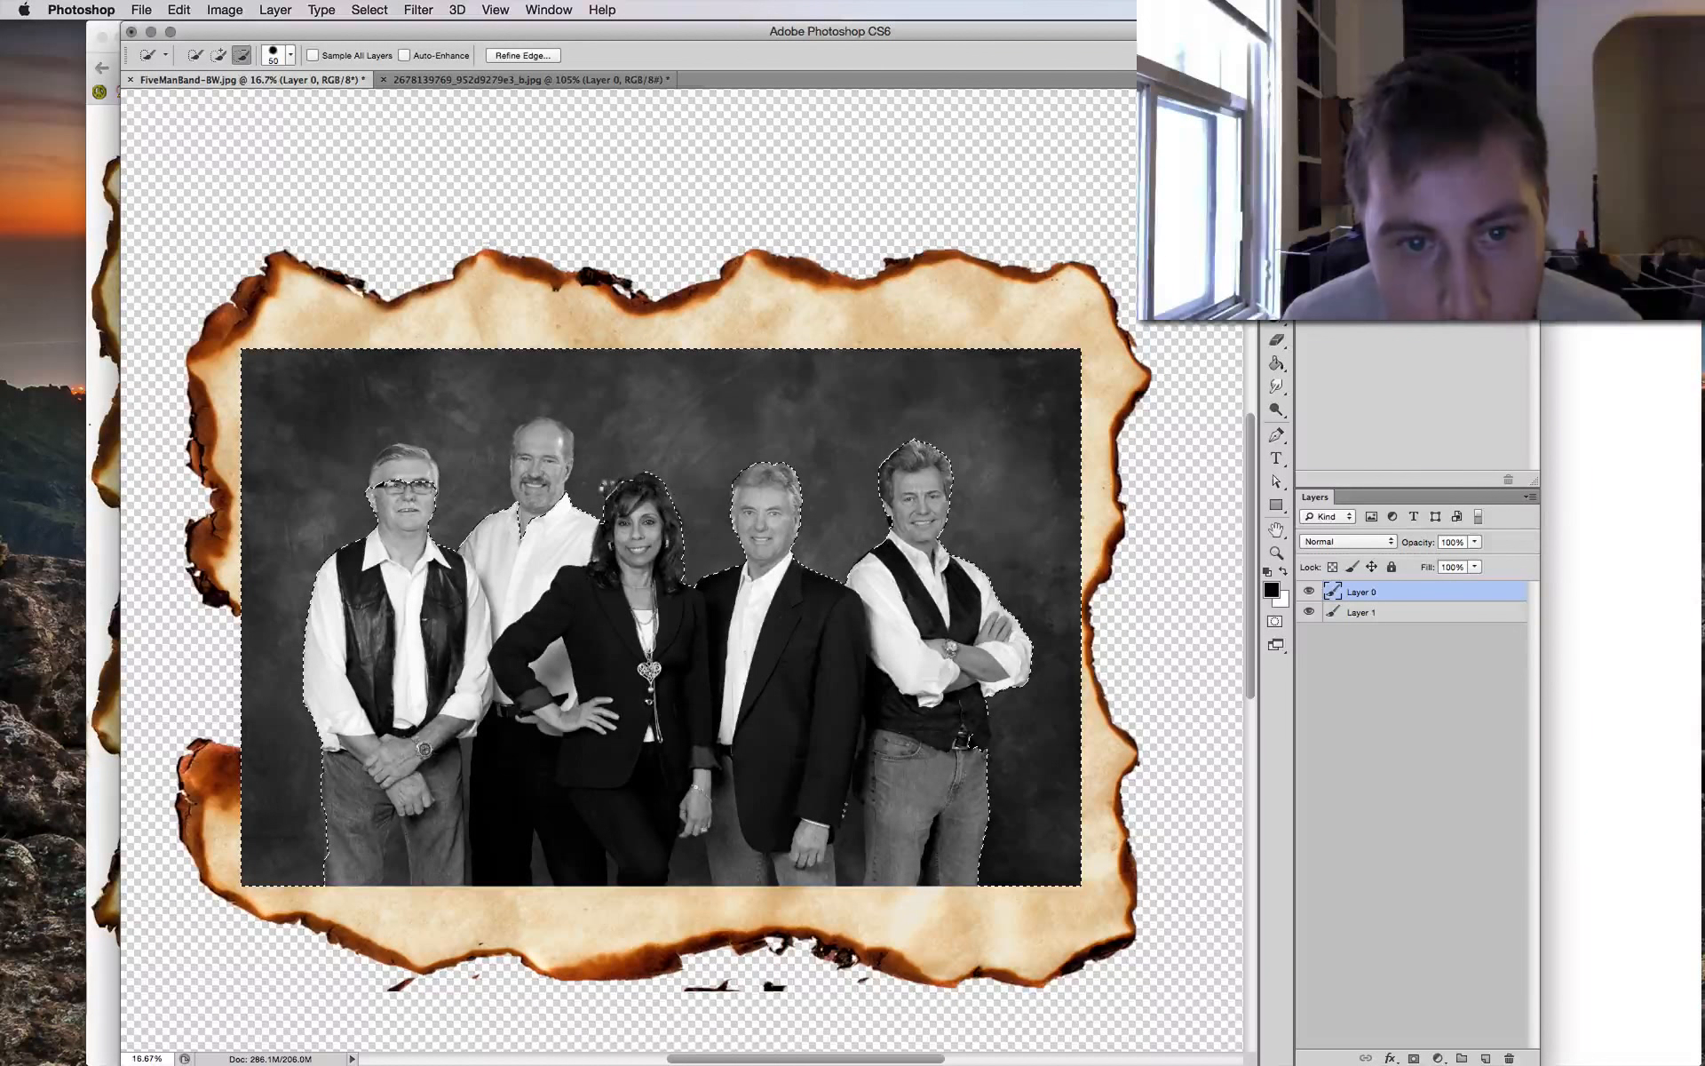
{"action": "left_click", "coordinate": [530, 434]}
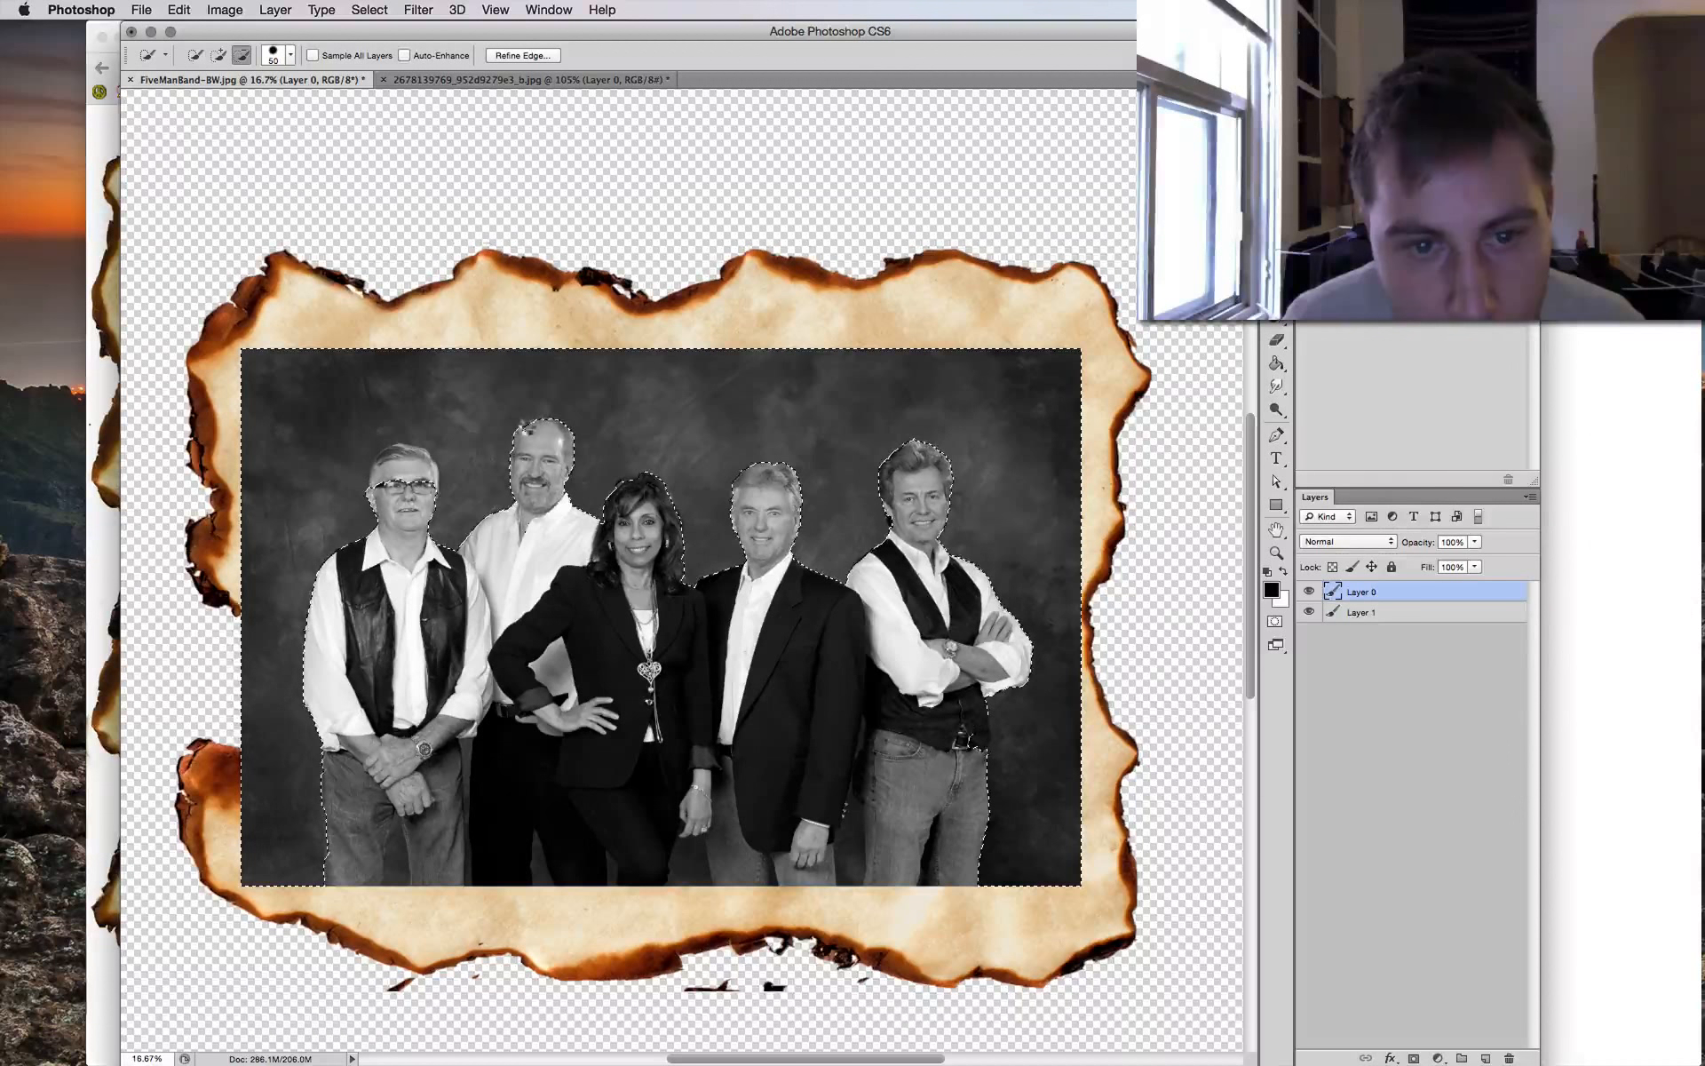
Add the backdrop gap between the leftmost man's legs to the selection, keeping his jeans out of it.
{"action": "left_click", "coordinate": [433, 855], "text": "alt"}
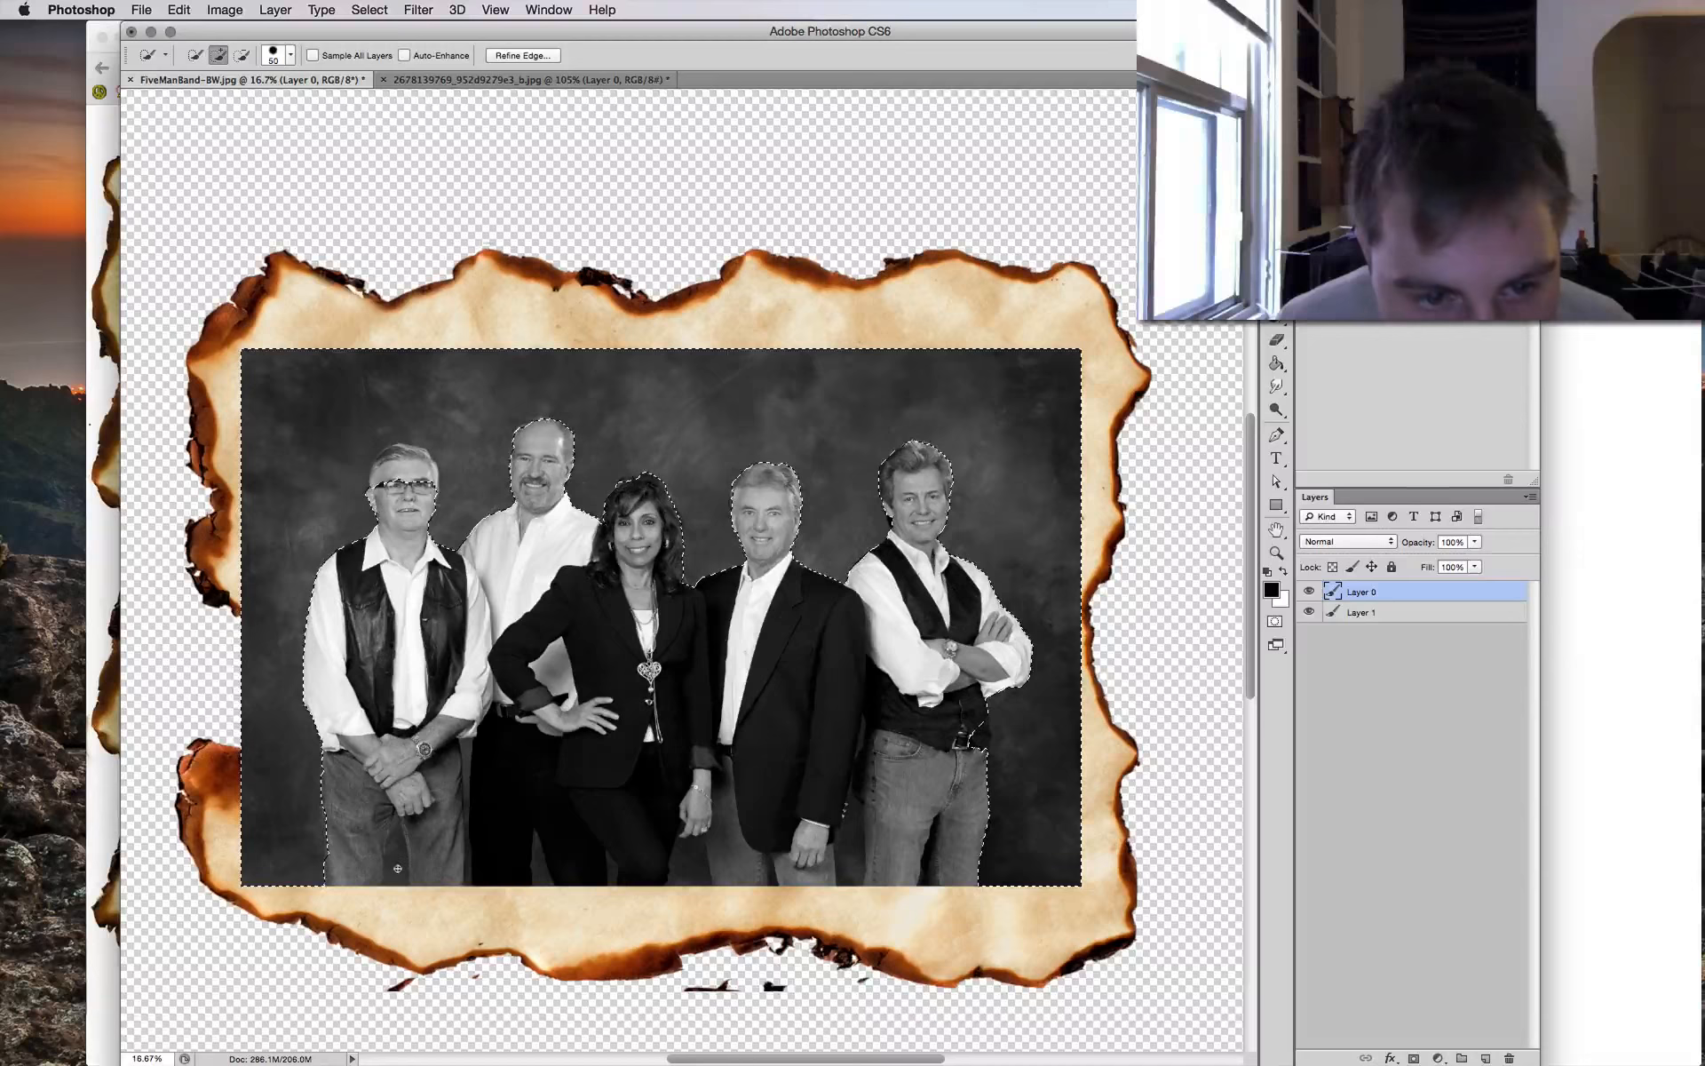
{"action": "left_click_drag", "start_coordinate": [398, 868], "coordinate": [398, 891]}
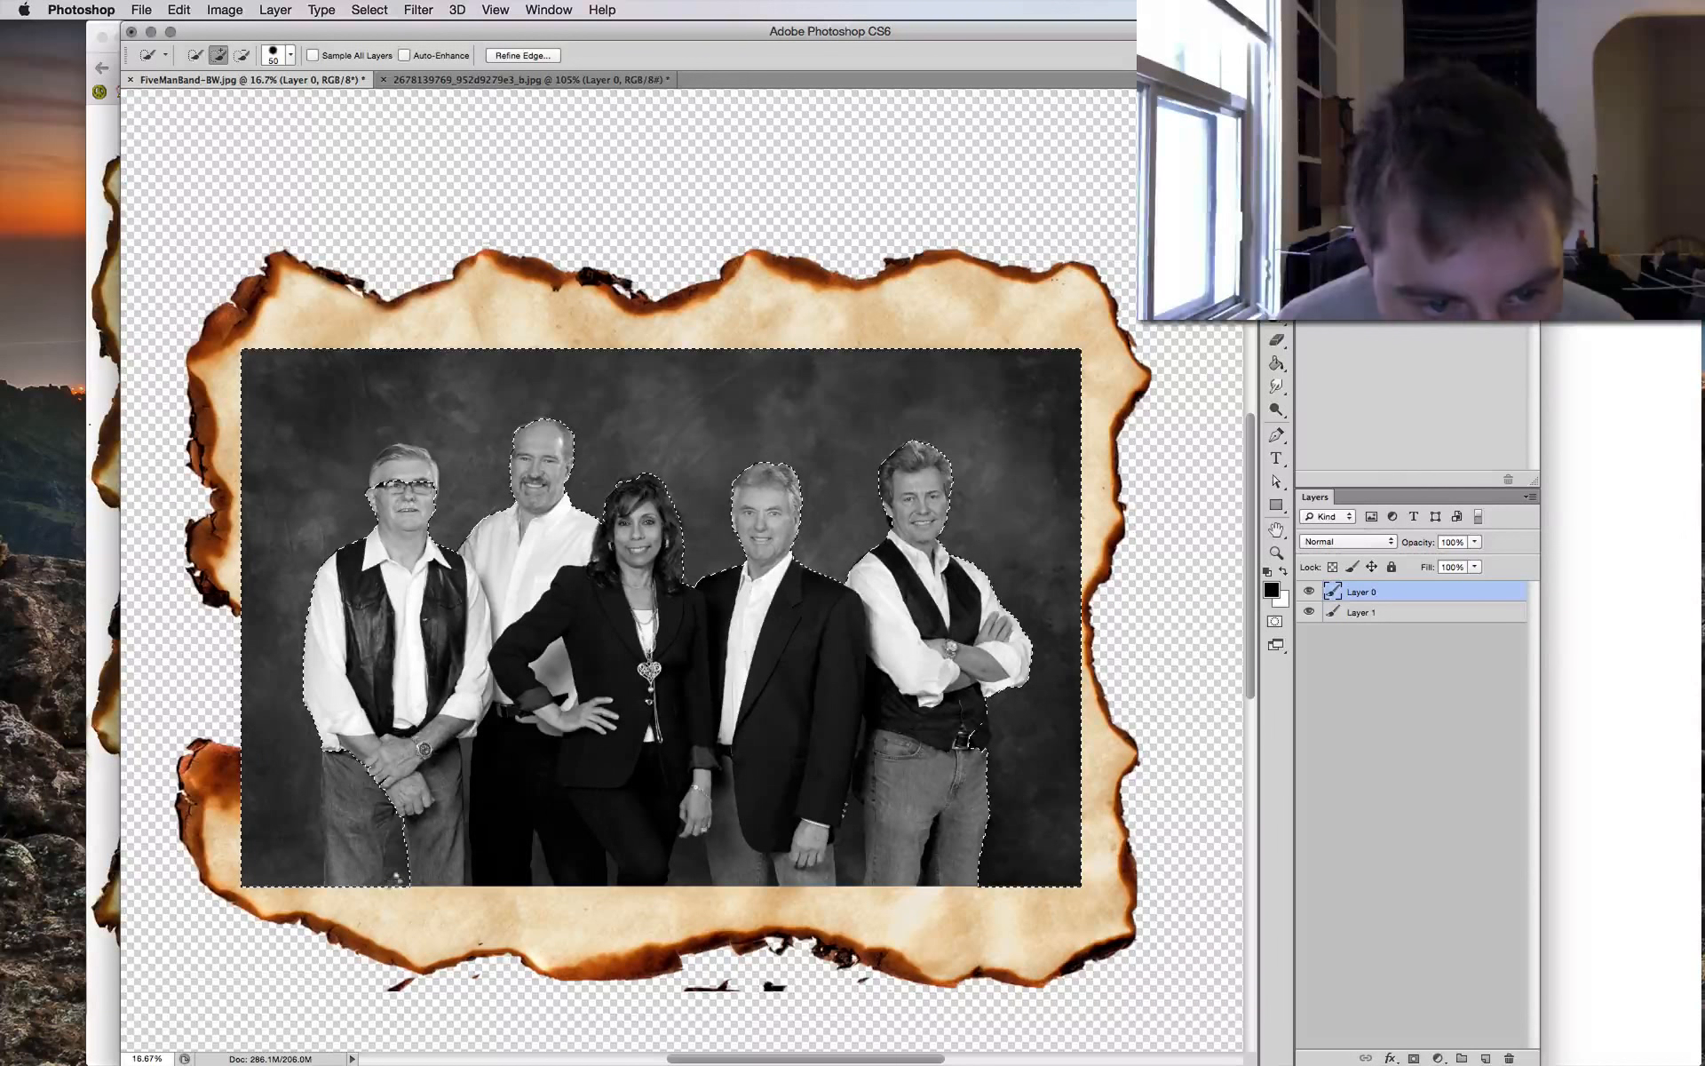
{"action": "left_click", "coordinate": [354, 753], "text": "alt"}
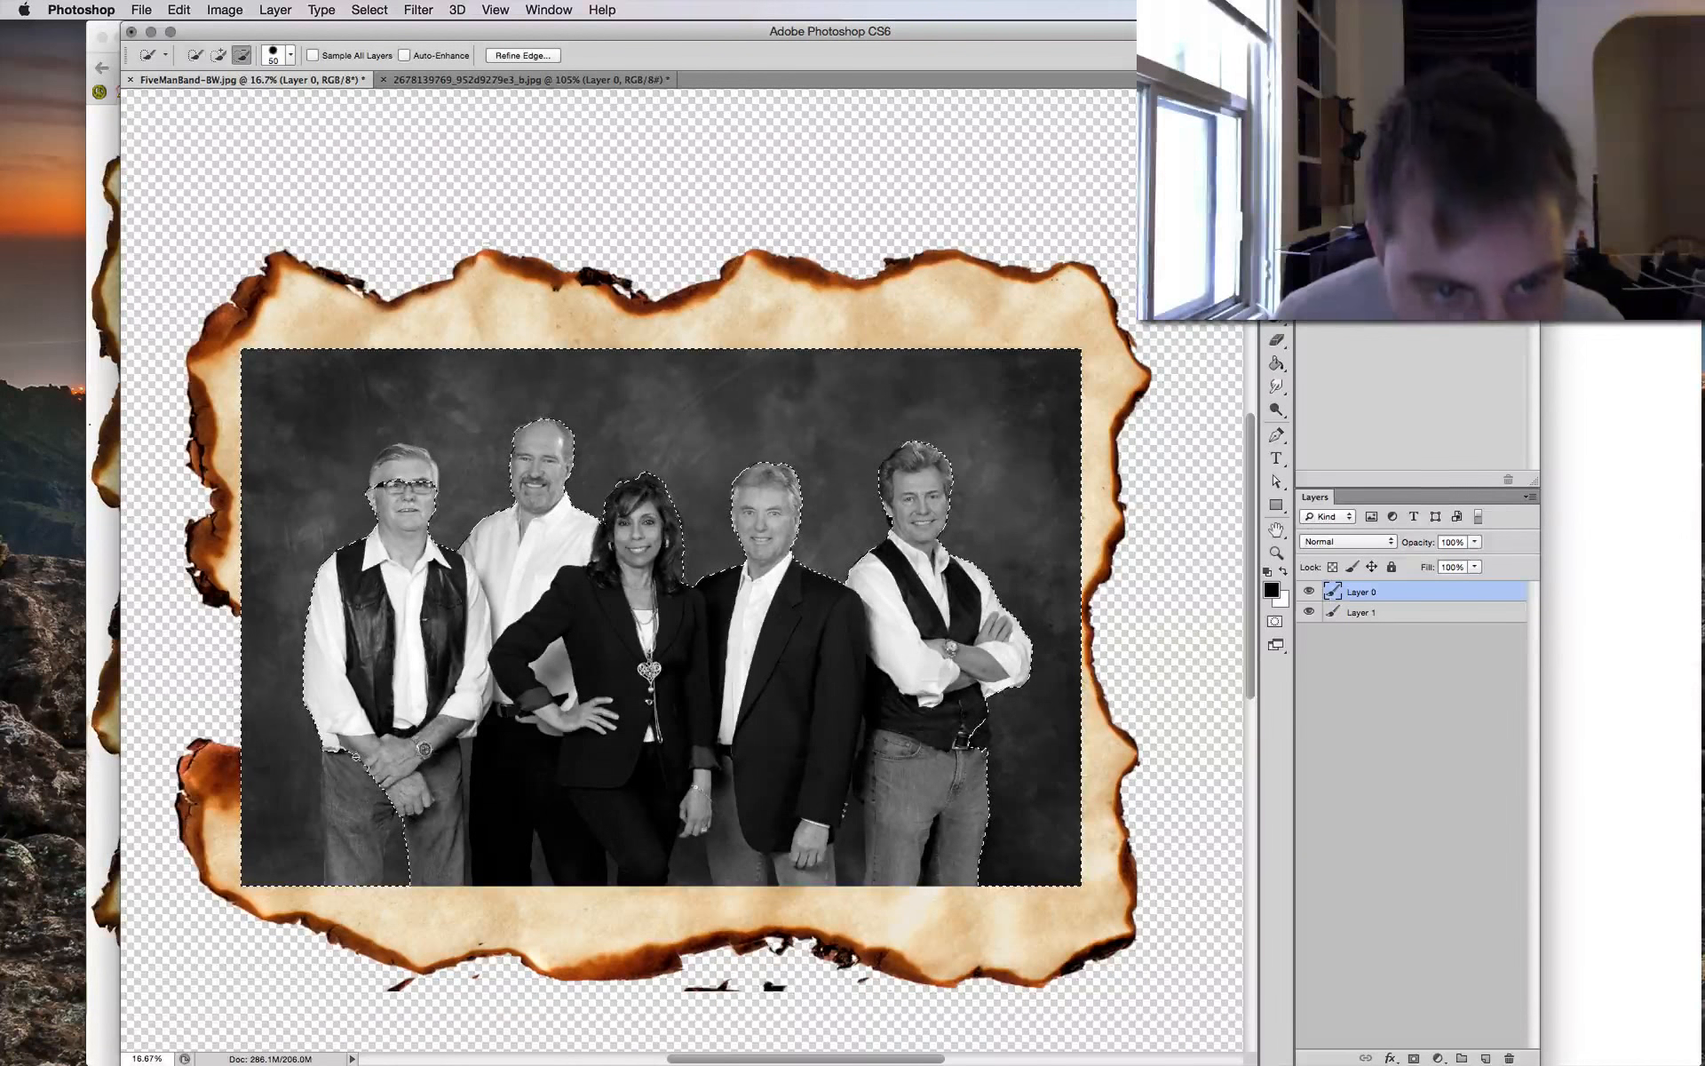
{"action": "mouse_move", "coordinate": [355, 757]}
{"action": "left_mouse_down"}
{"action": "mouse_move", "coordinate": [350, 875]}
{"action": "mouse_move", "coordinate": [376, 826]}
{"action": "left_mouse_up"}
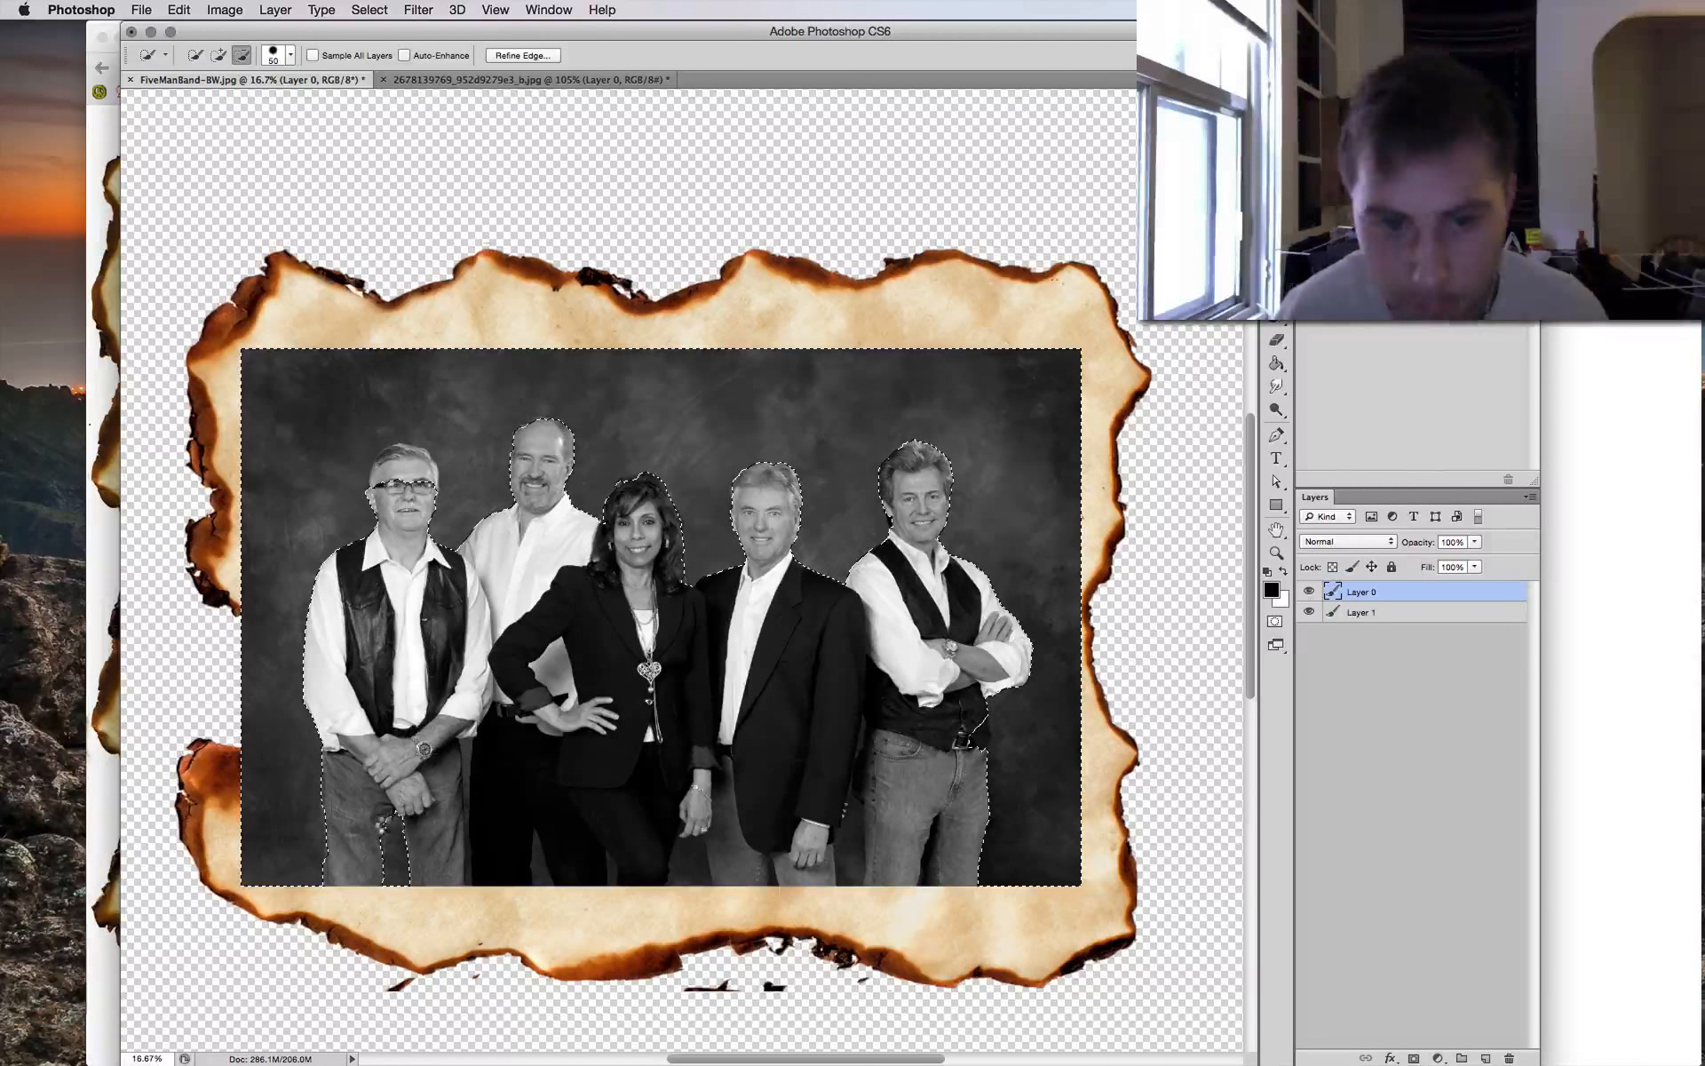
{"action": "left_click", "coordinate": [380, 824]}
Add the backdrop gaps beside the leftmost man's jeans and between the bearded man's legs to the selection with Quick Selection.
{"action": "key", "text": "super+equal"}
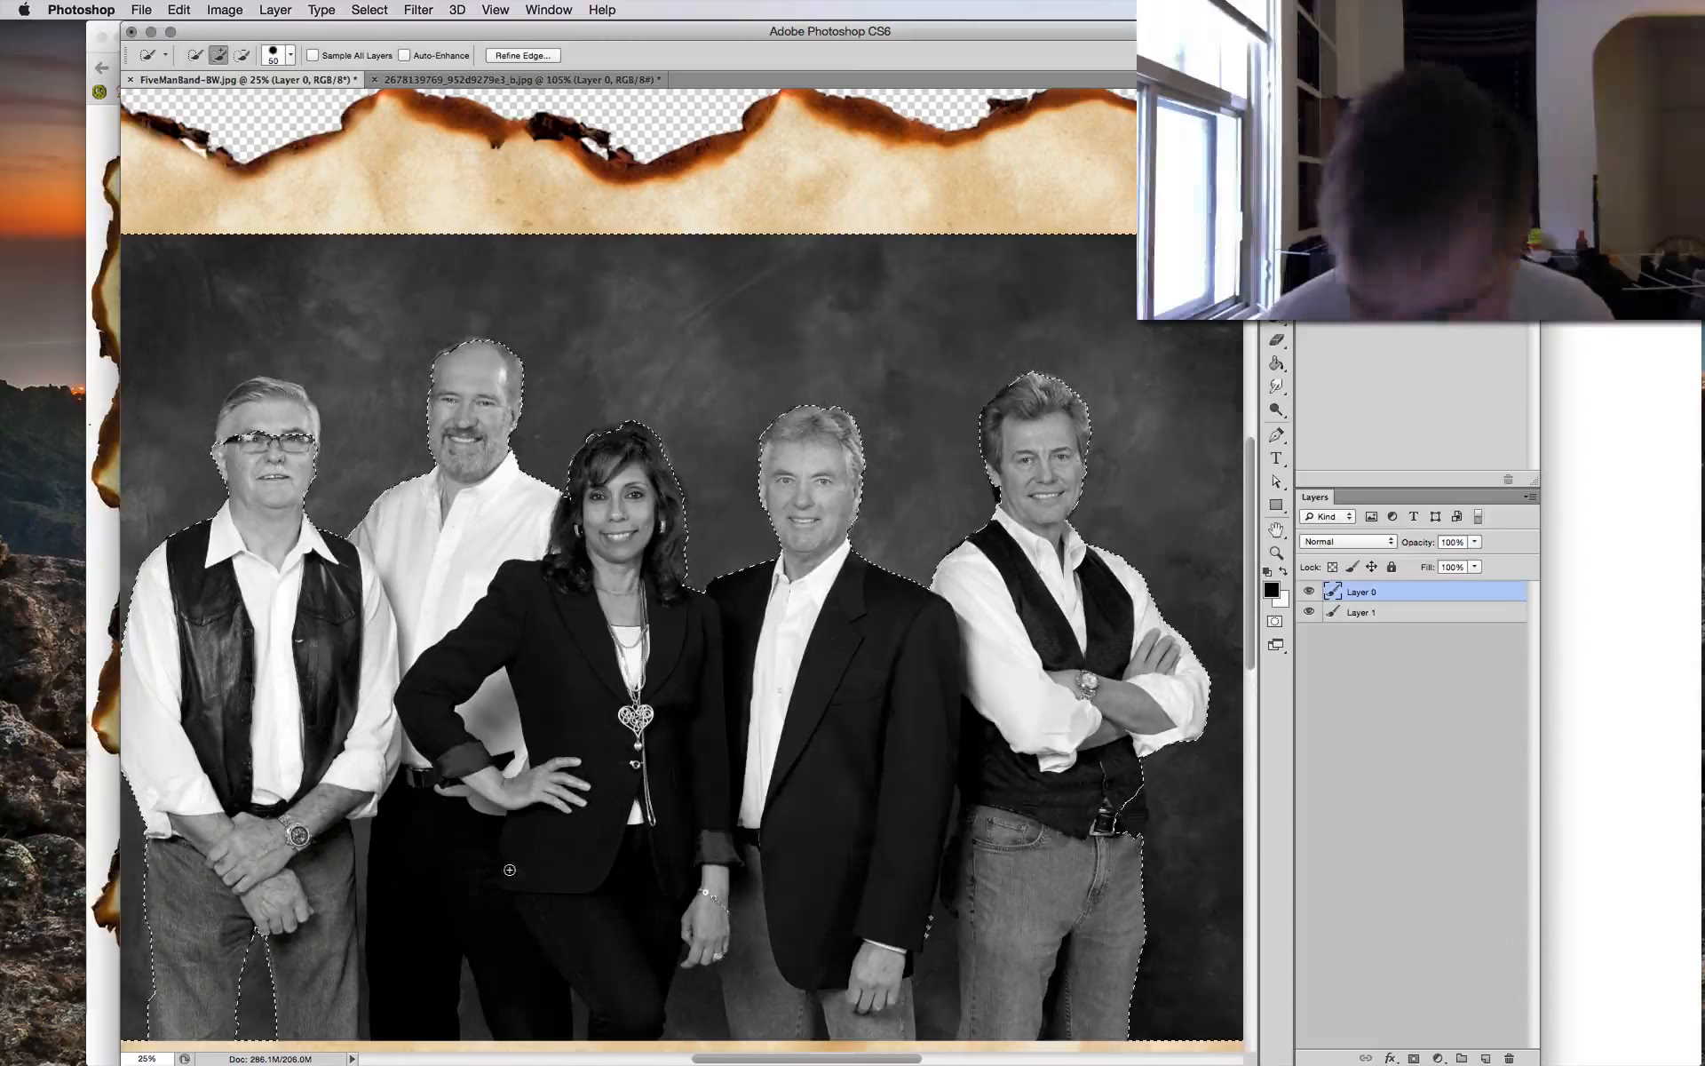
{"action": "key", "text": "super+equal"}
{"action": "left_click_drag", "start_coordinate": [120, 717], "coordinate": [434, 440]}
{"action": "left_click", "coordinate": [570, 650]}
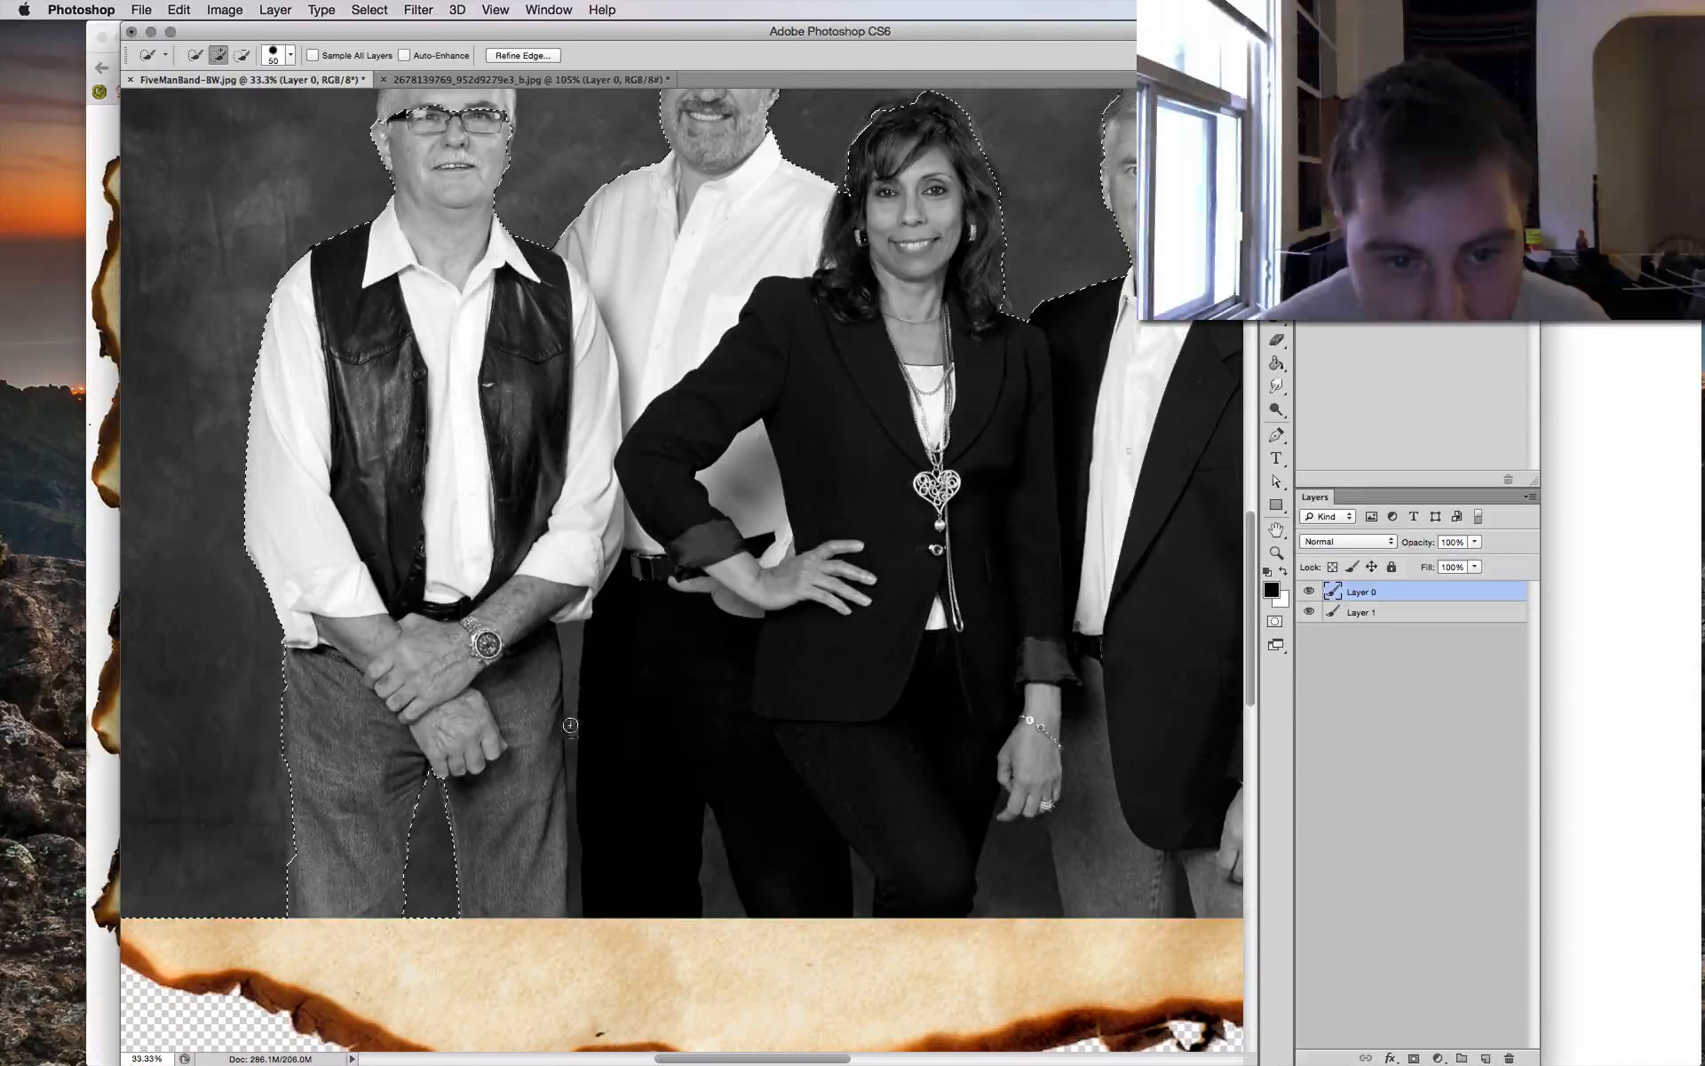
{"action": "left_click_drag", "start_coordinate": [572, 899], "coordinate": [711, 861]}
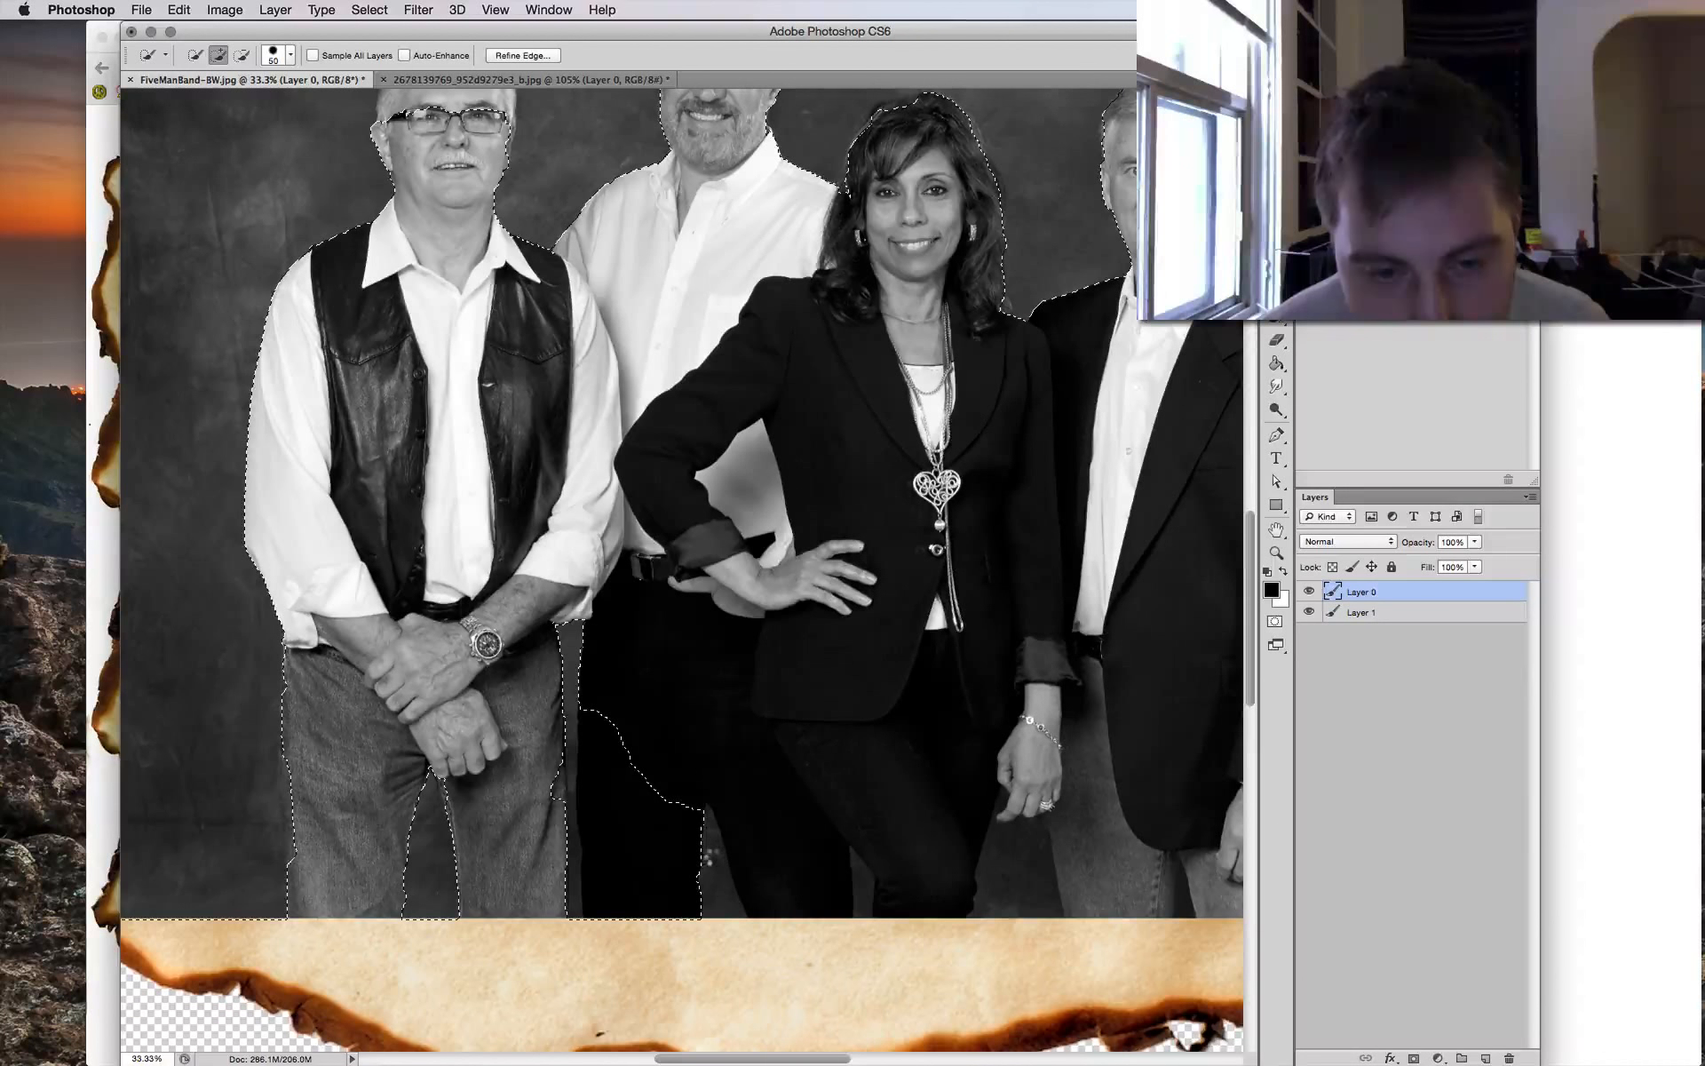
{"action": "left_click_drag", "start_coordinate": [709, 852], "coordinate": [724, 913]}
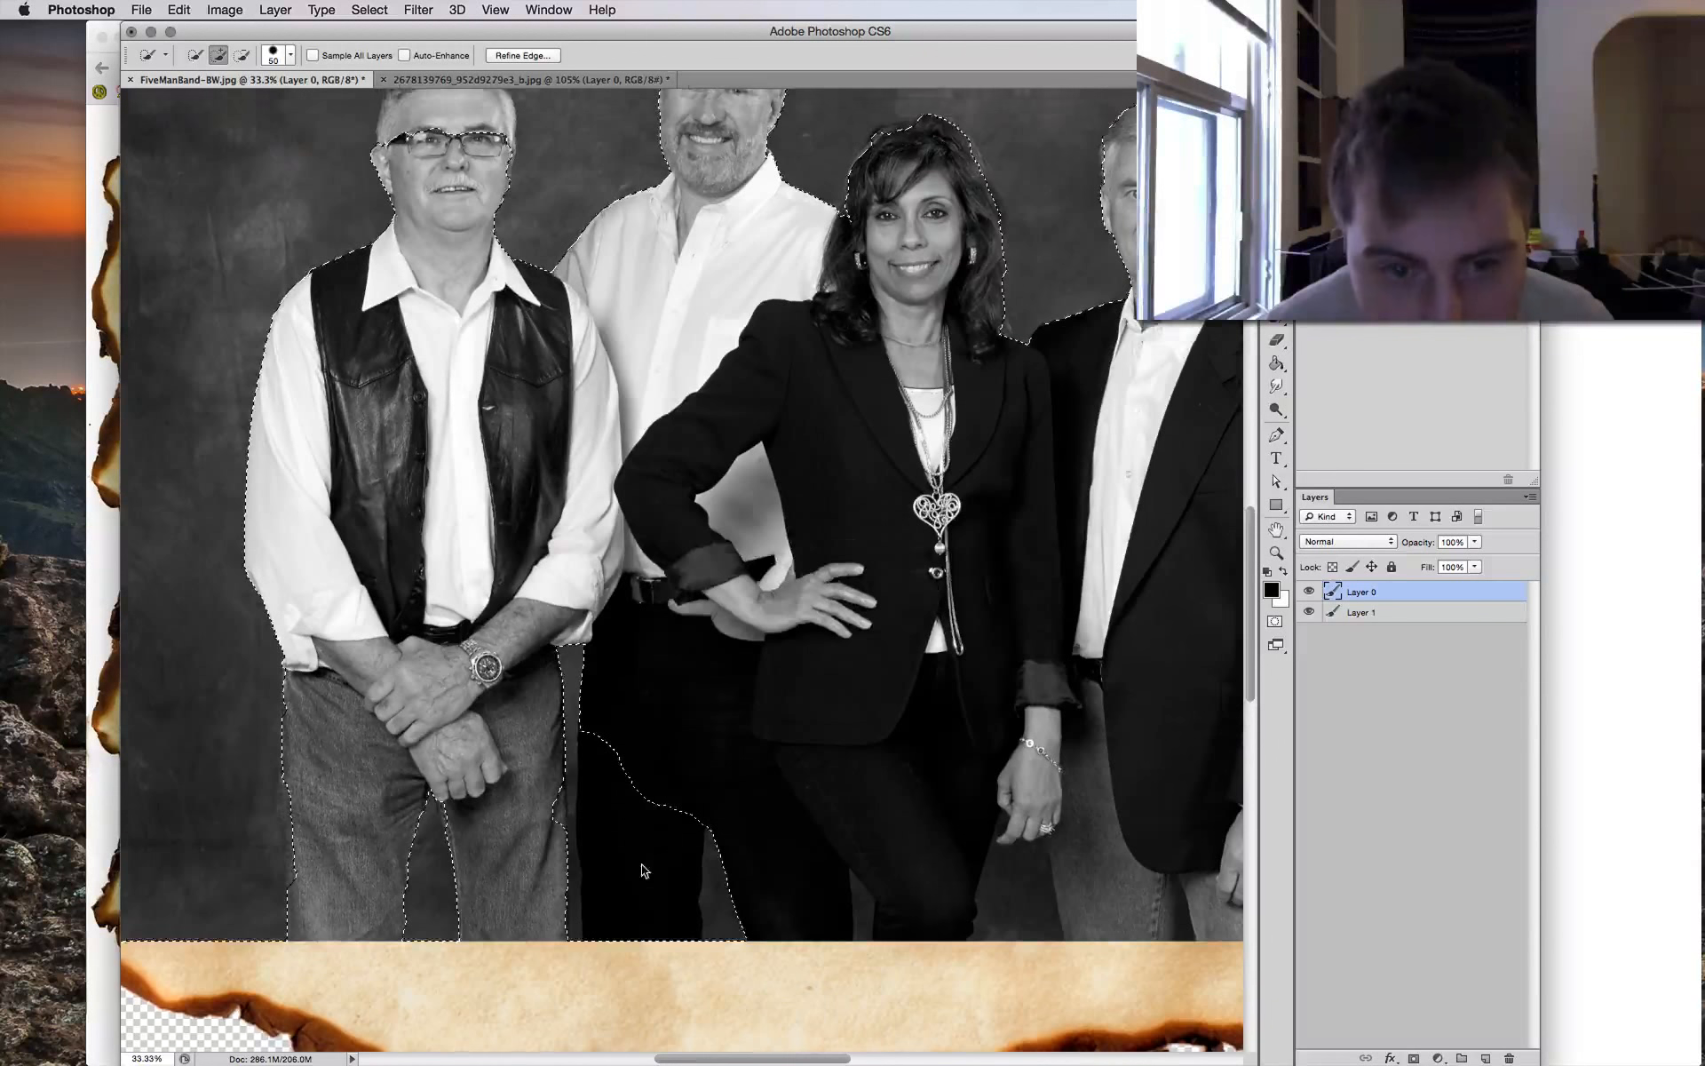
Subtract the bearded man's black trousers from the backdrop selection.
{"action": "key", "text": "alt"}
{"action": "left_click_drag", "start_coordinate": [645, 780], "coordinate": [644, 821]}
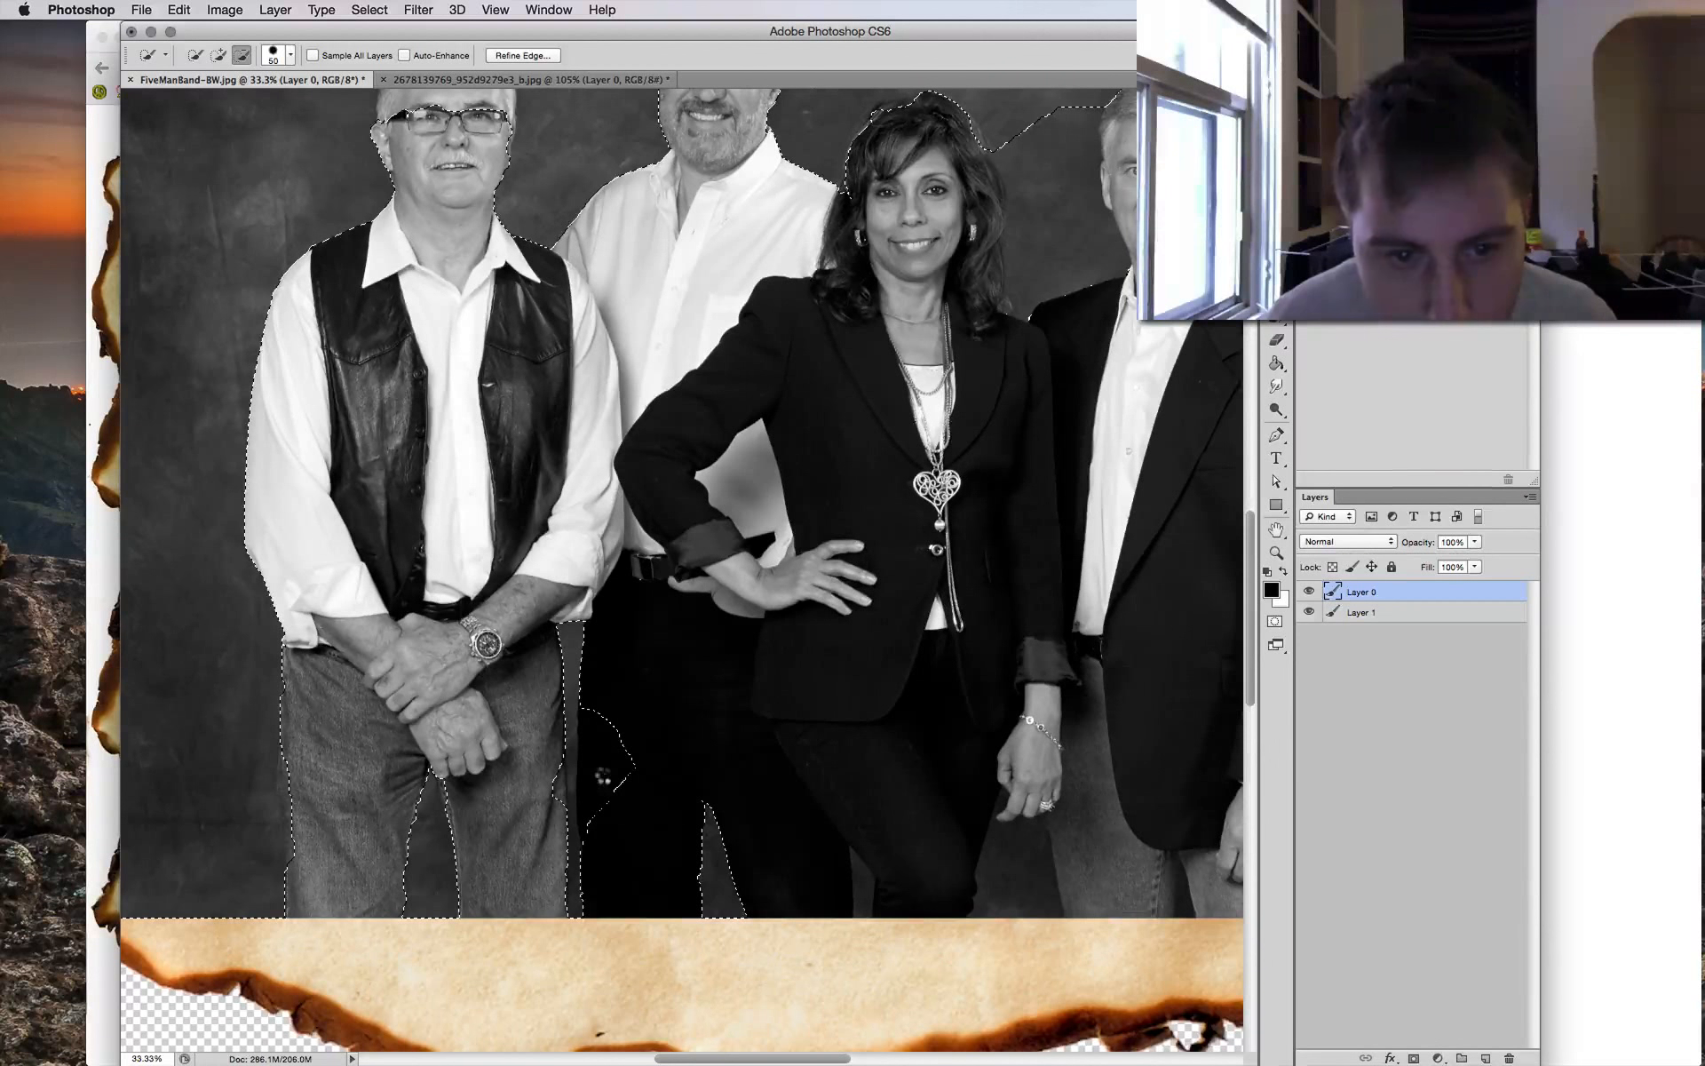
{"action": "left_click", "coordinate": [605, 776]}
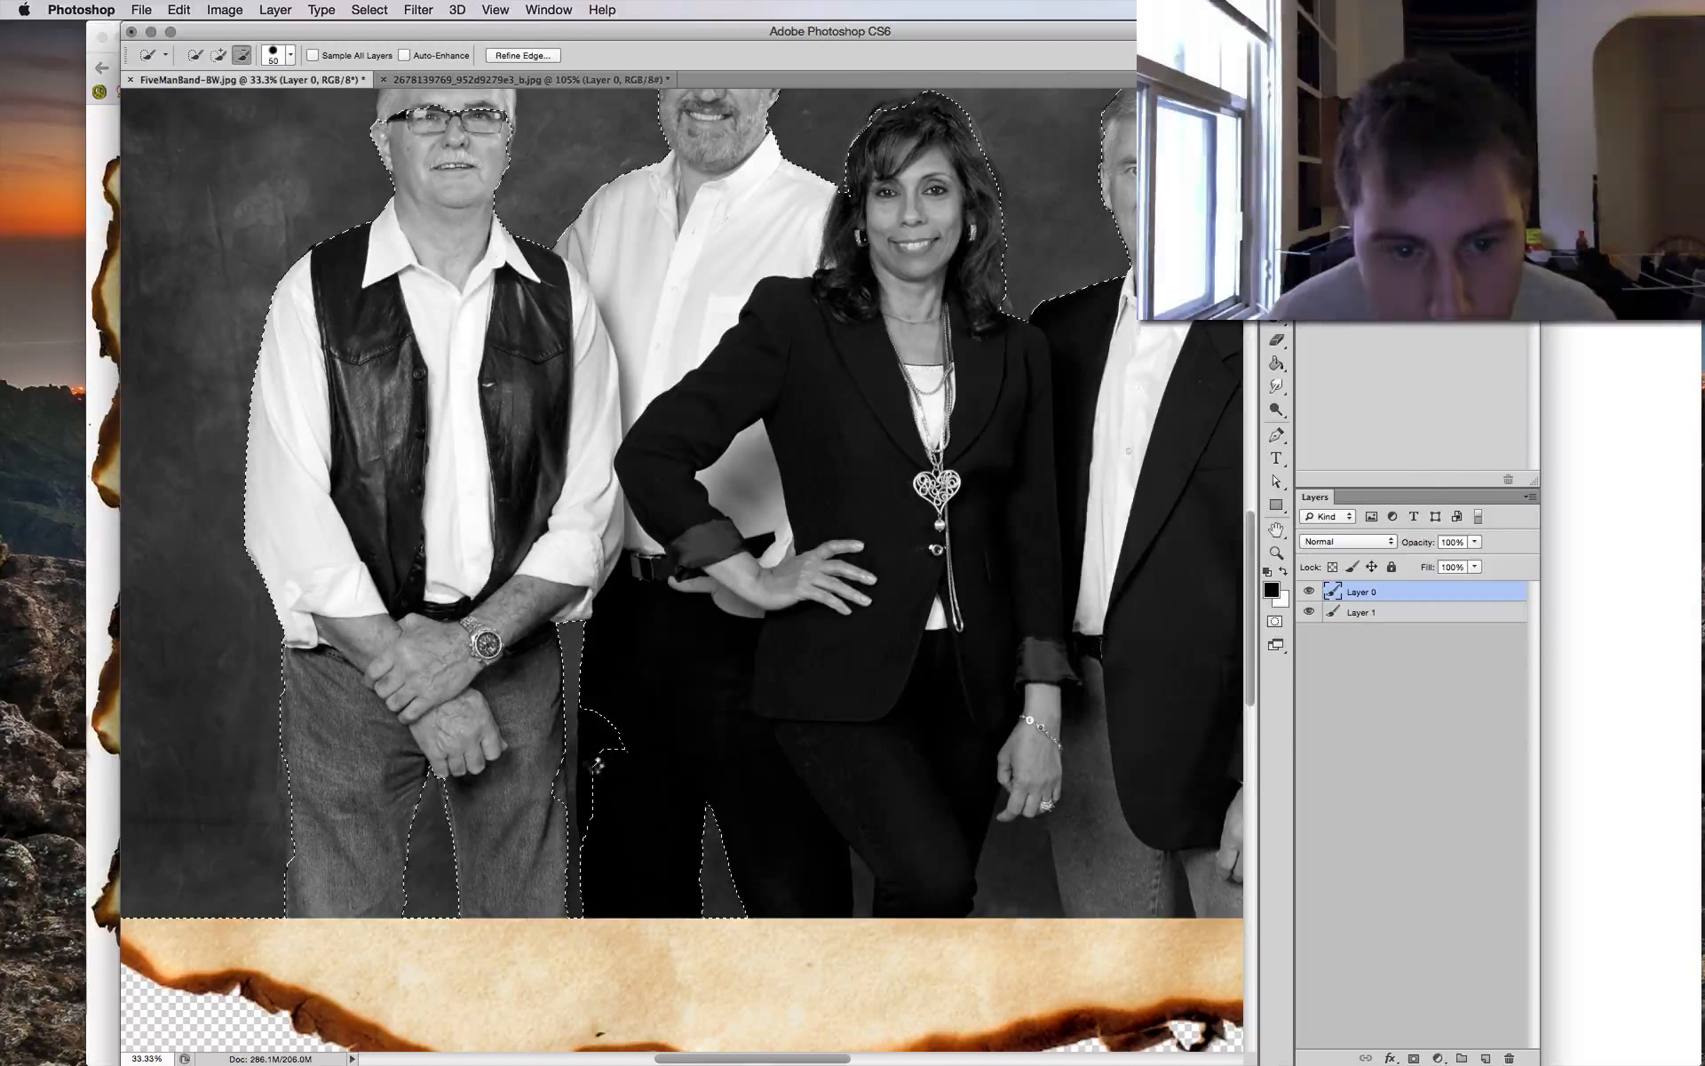
{"action": "left_click", "coordinate": [590, 734]}
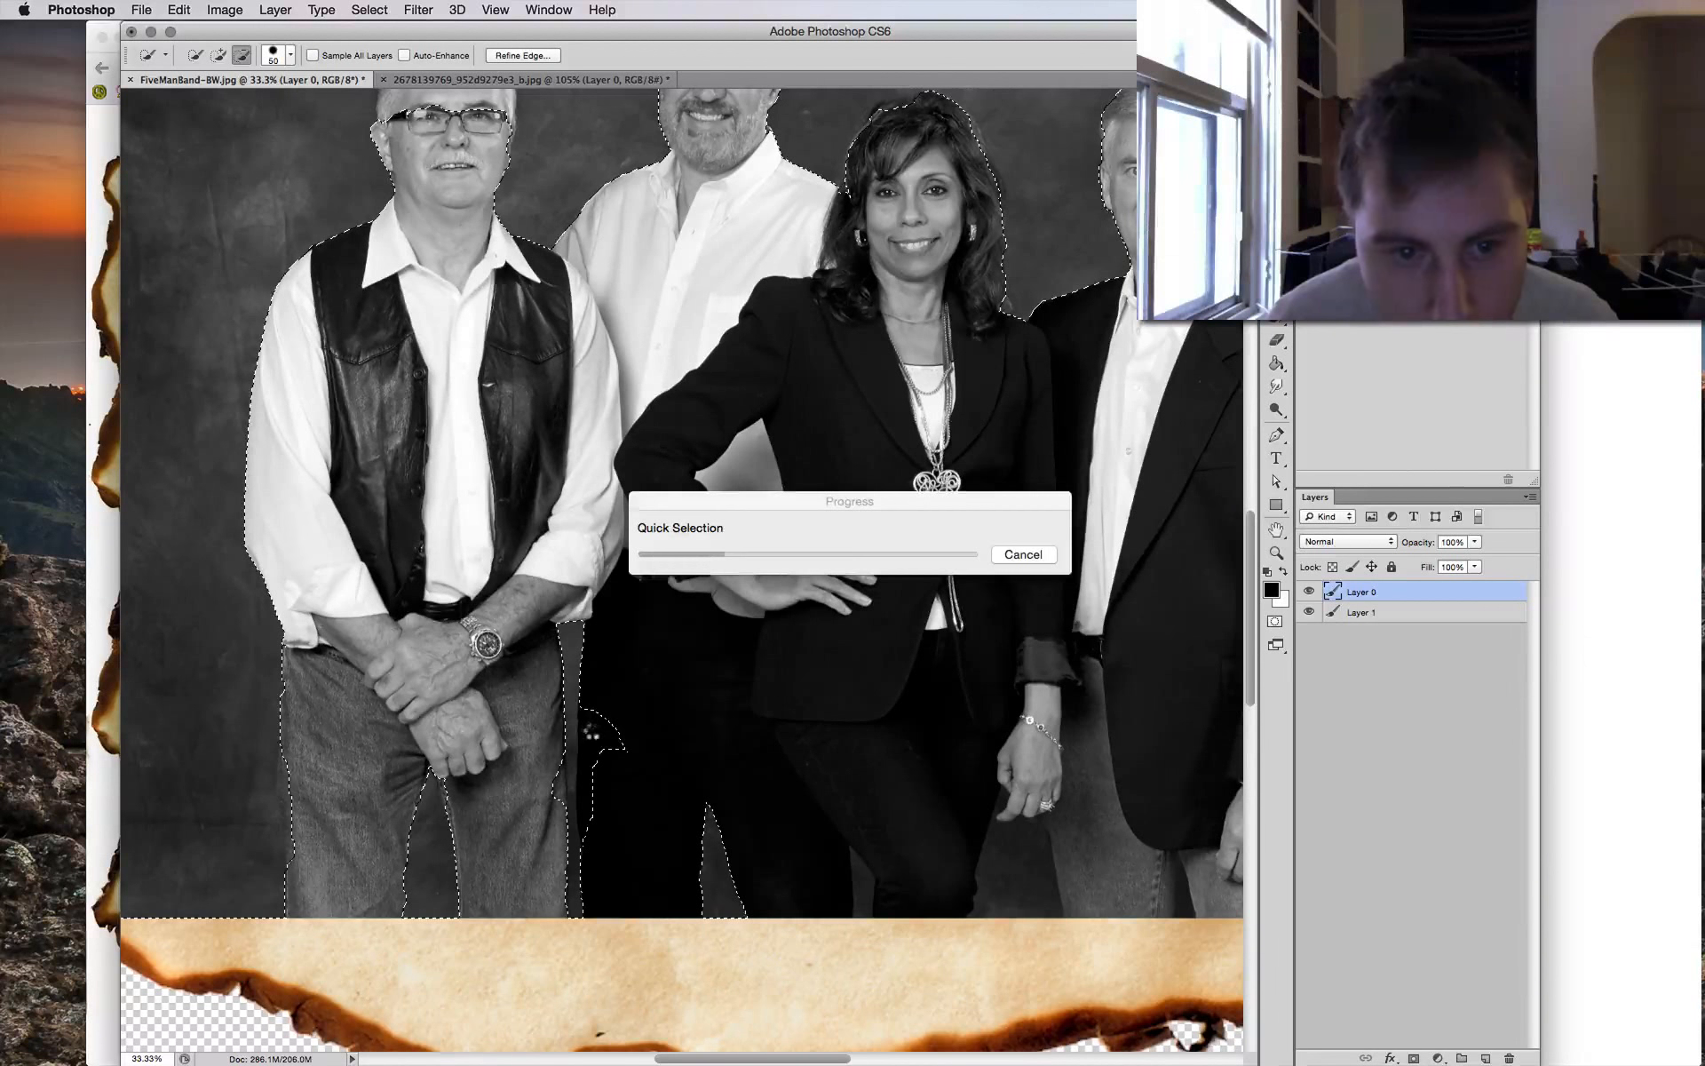
{"action": "mouse_move", "coordinate": [593, 739]}
{"action": "left_mouse_down"}
{"action": "mouse_move", "coordinate": [593, 716]}
{"action": "mouse_move", "coordinate": [601, 733]}
{"action": "left_mouse_up"}
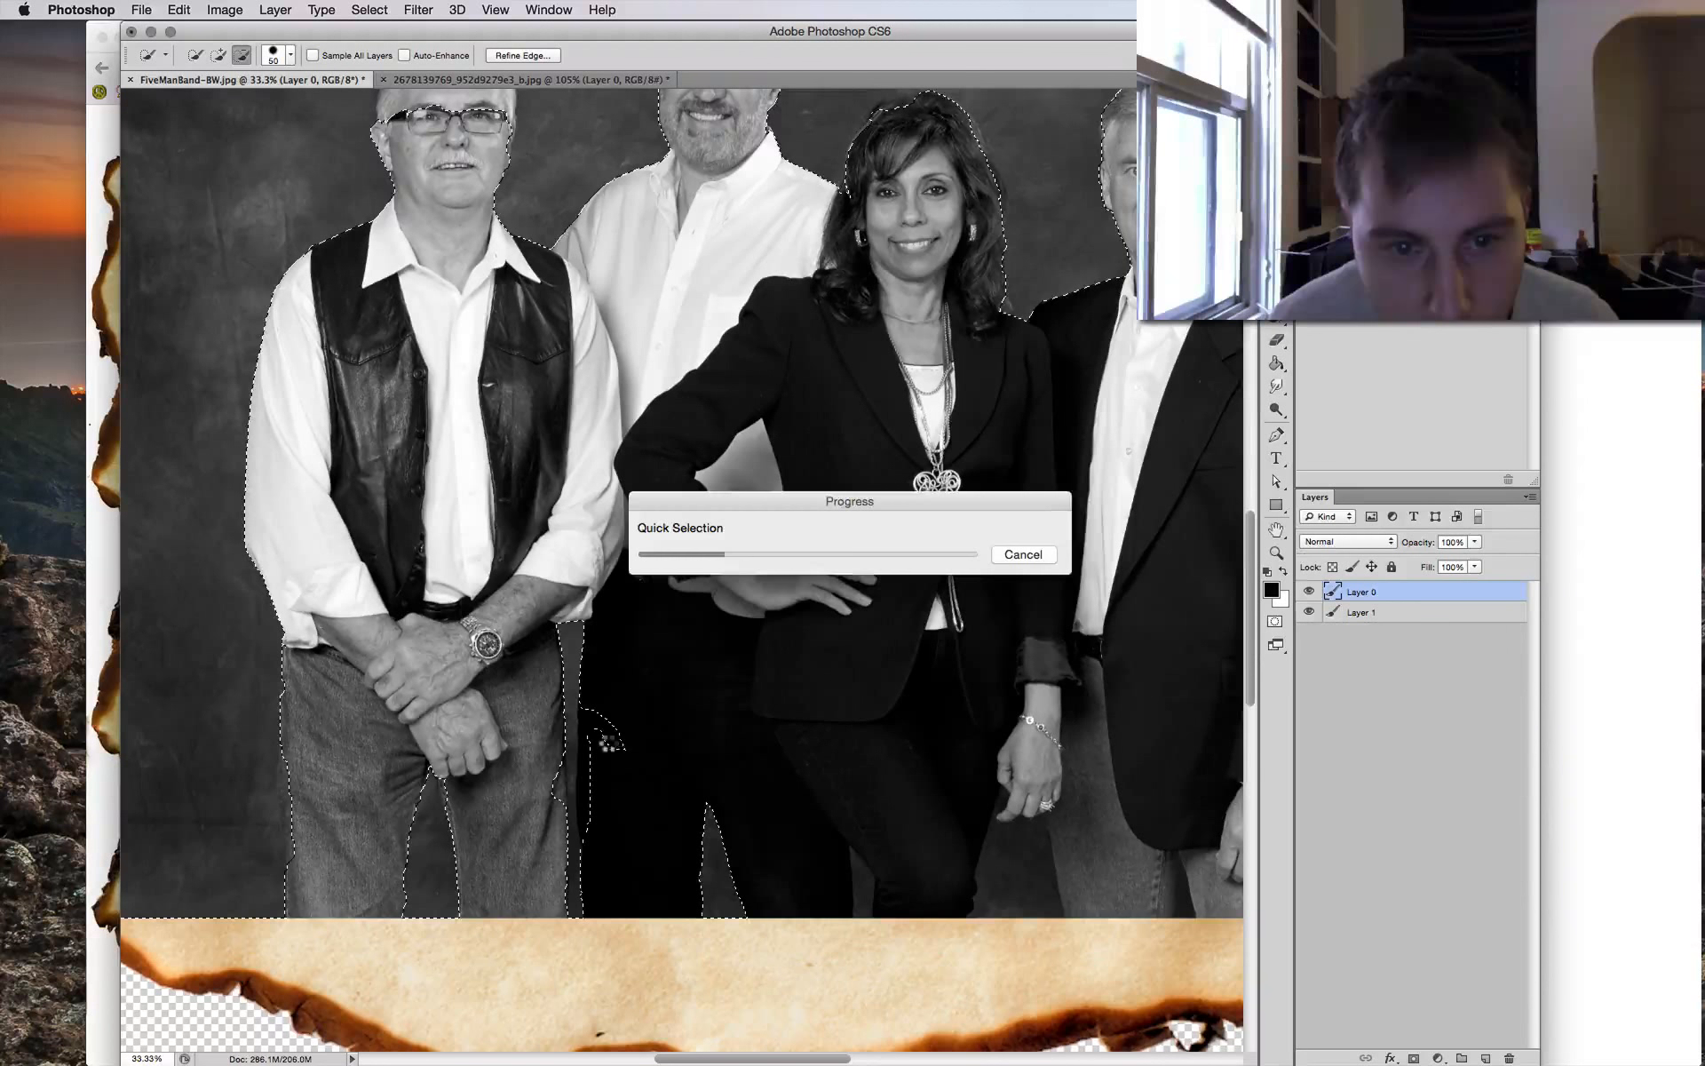
{"action": "left_click_drag", "start_coordinate": [593, 723], "coordinate": [591, 823]}
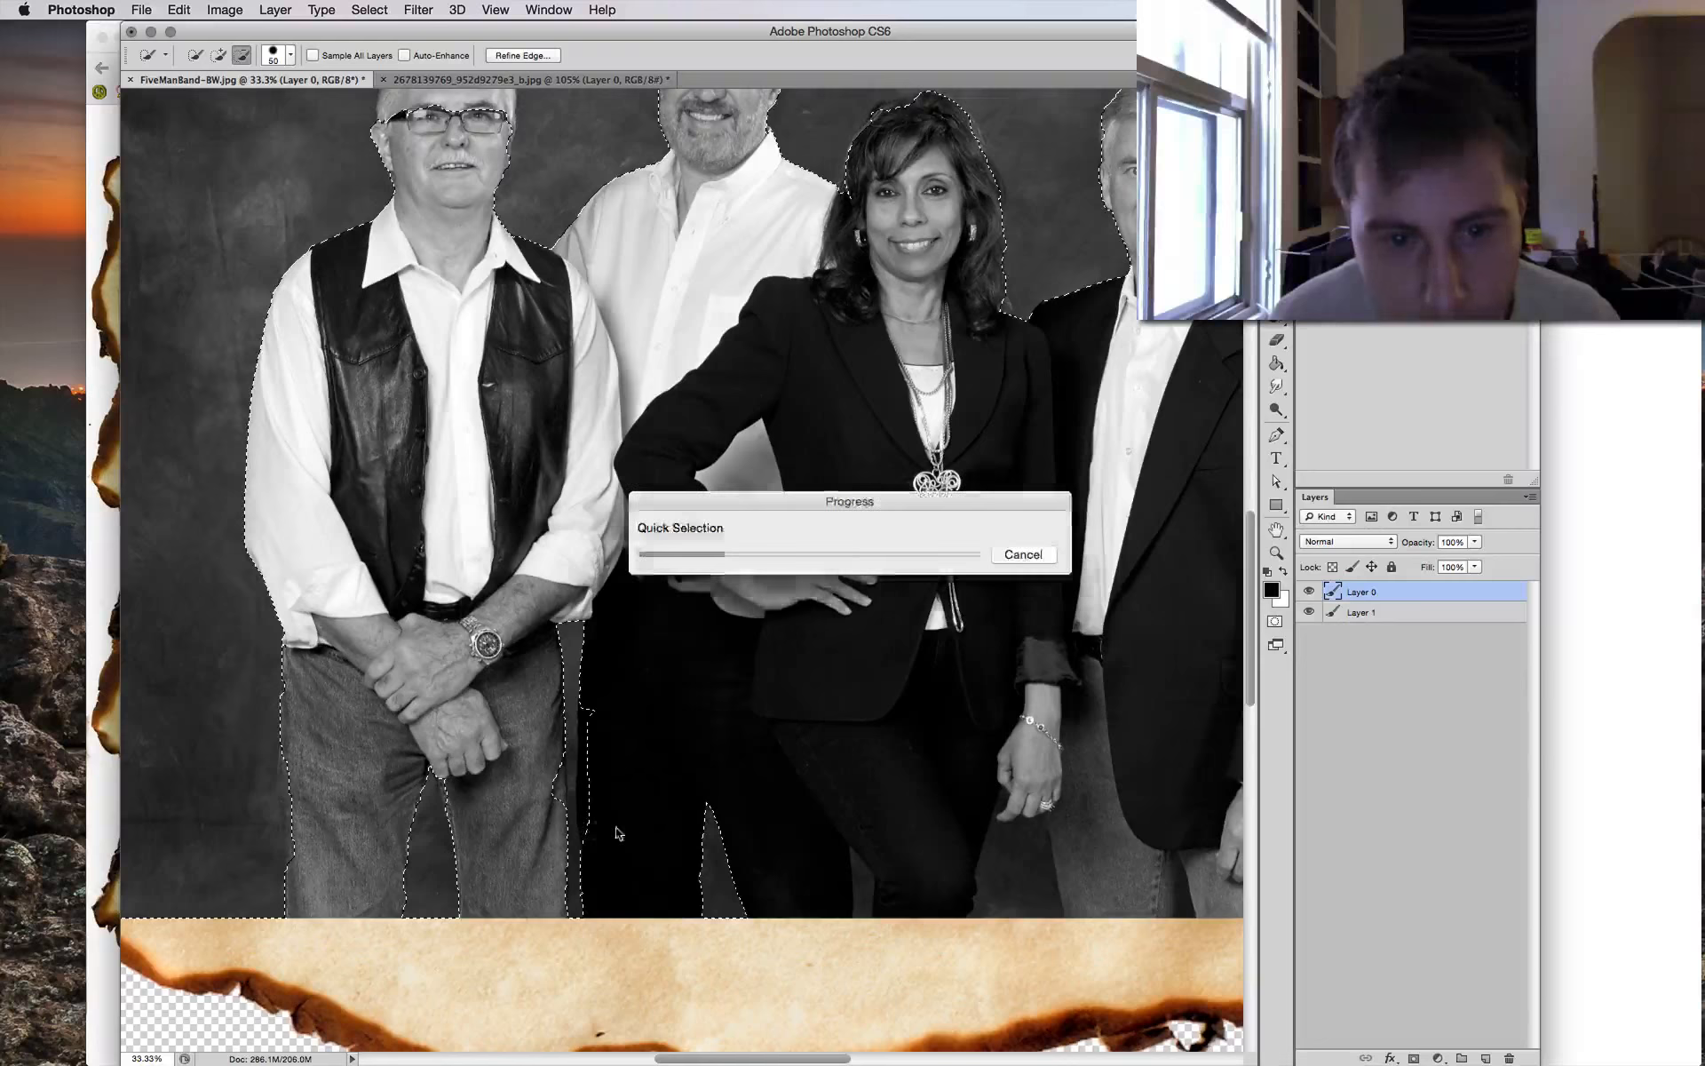
Subtract the leftmost man's hair from the backdrop selection.
{"action": "left_click_drag", "start_coordinate": [797, 803], "coordinate": [628, 847]}
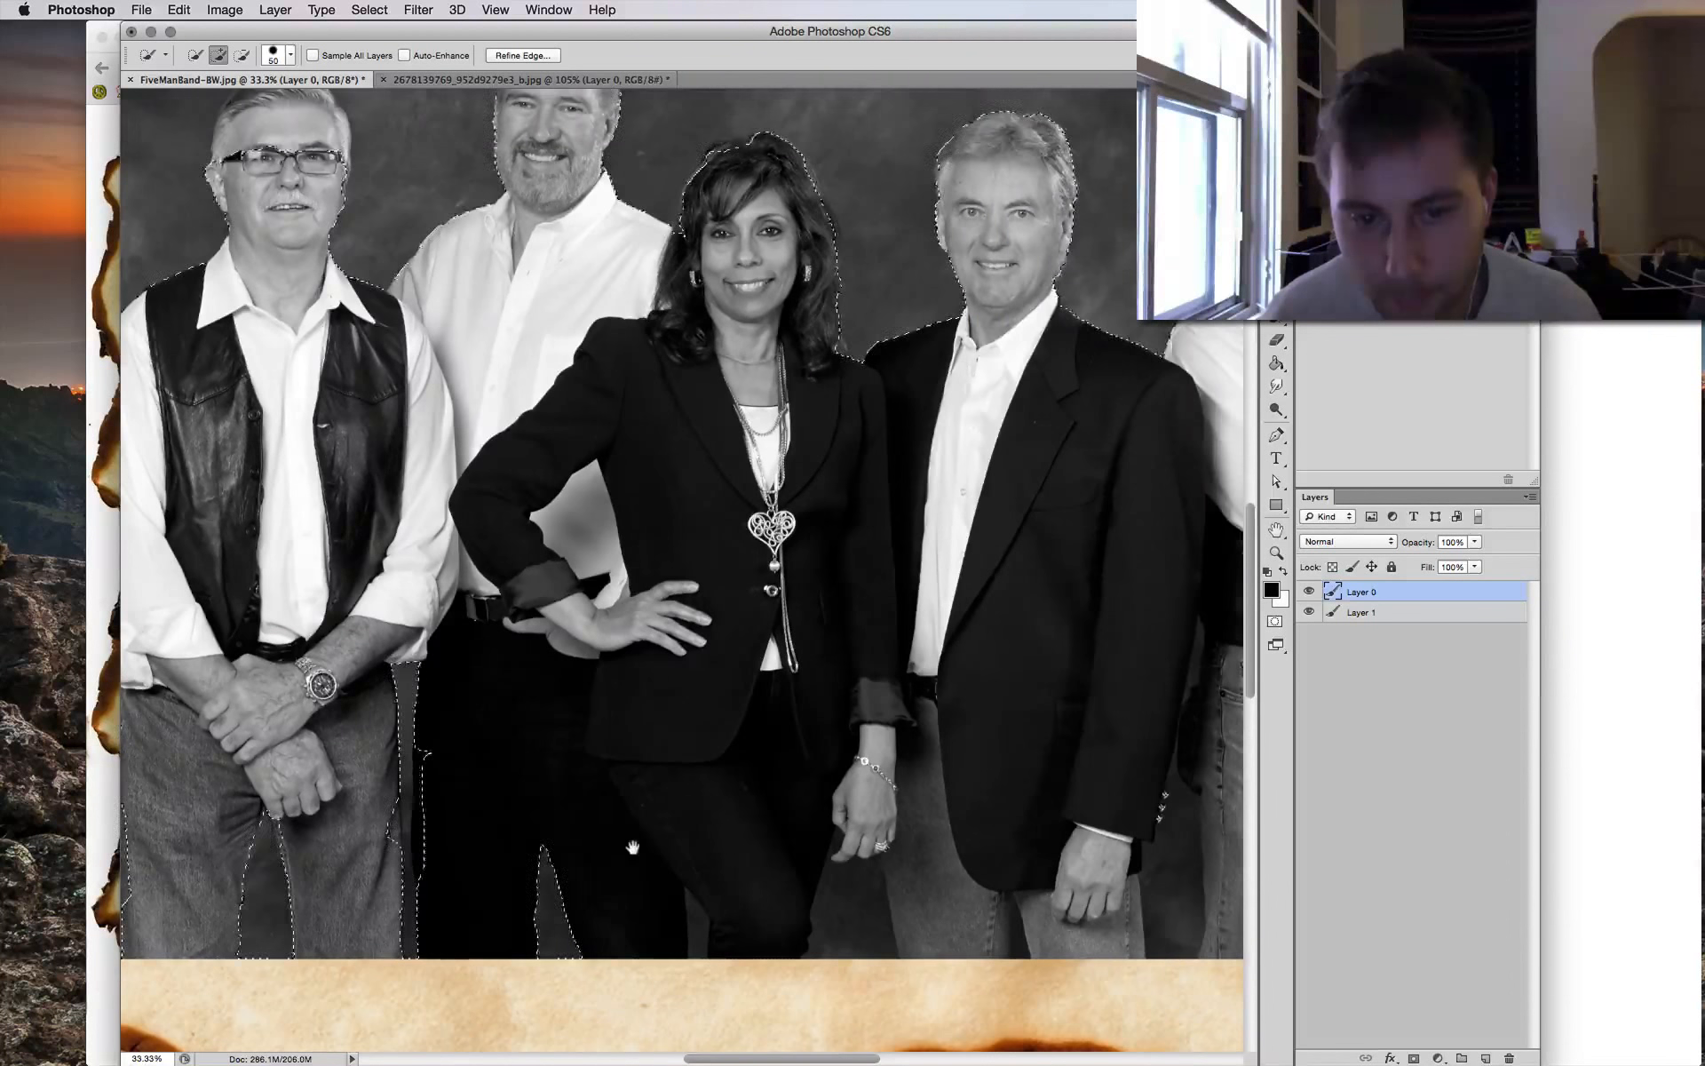
{"action": "scroll", "coordinate": [628, 848], "scroll_direction": "down", "scroll_amount": 2}
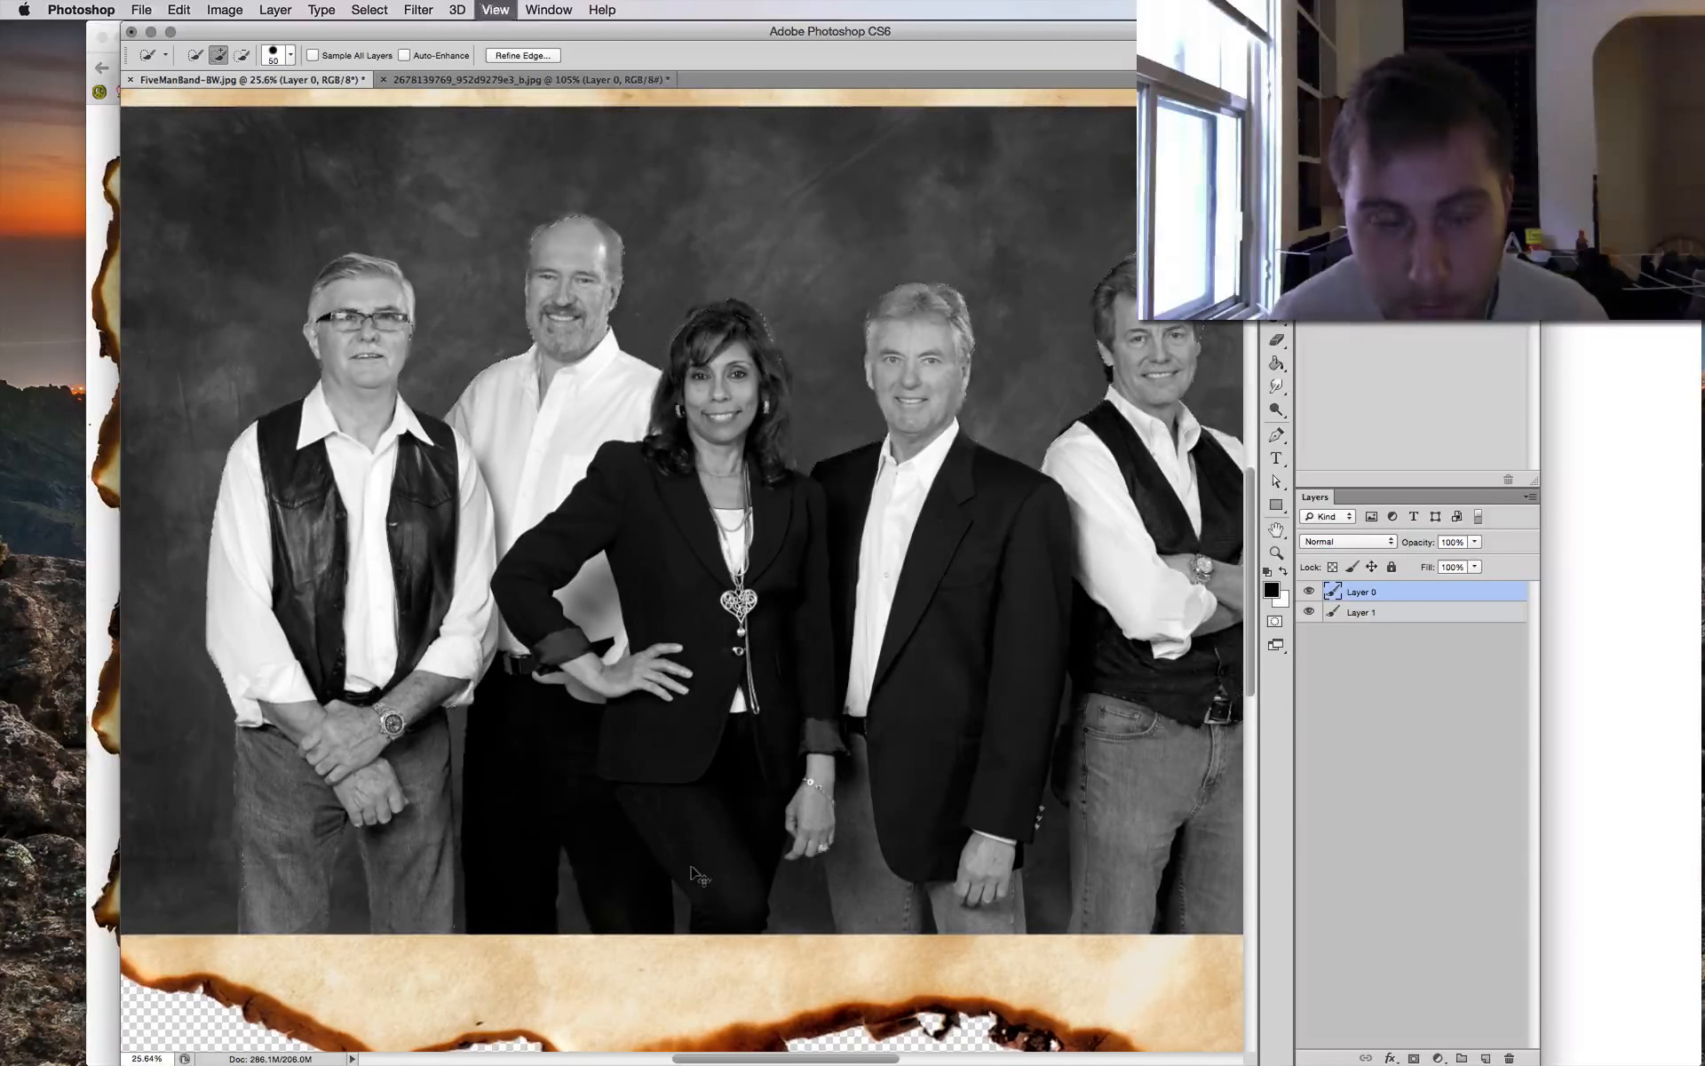
{"action": "scroll", "coordinate": [698, 875], "scroll_direction": "down", "scroll_amount": 1}
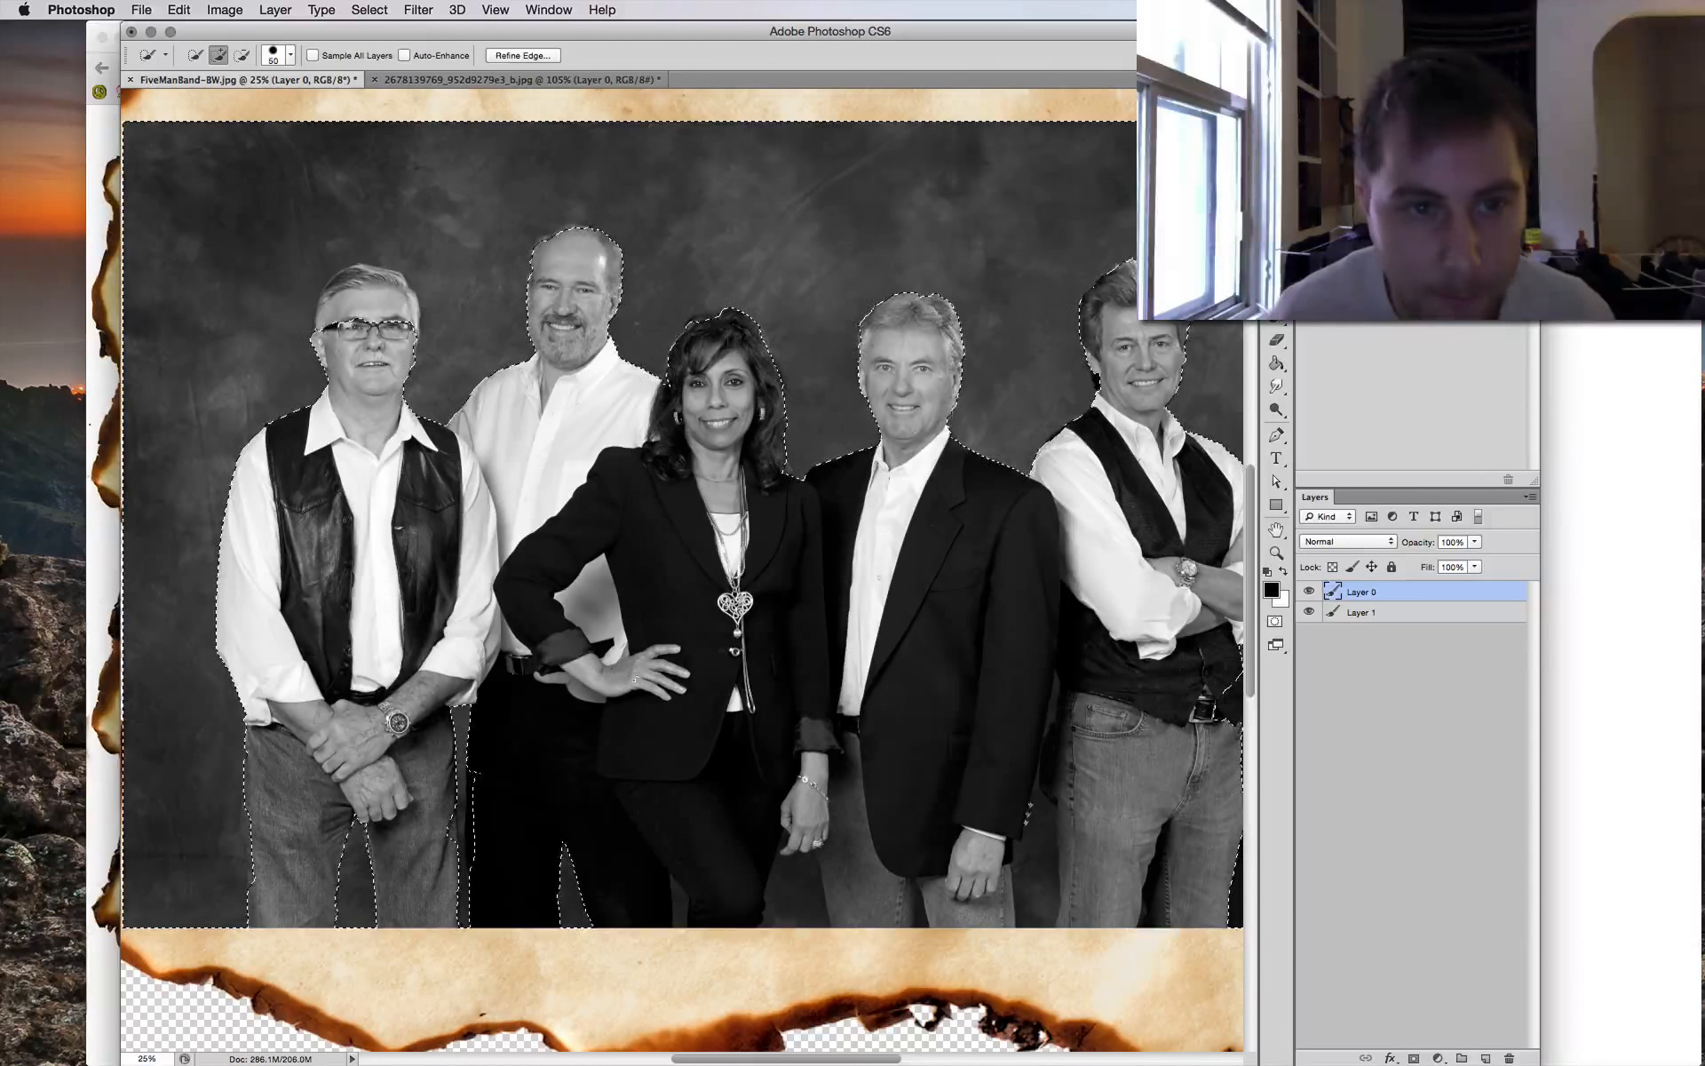
{"action": "key", "text": "alt"}
{"action": "left_click_drag", "start_coordinate": [332, 296], "coordinate": [397, 293]}
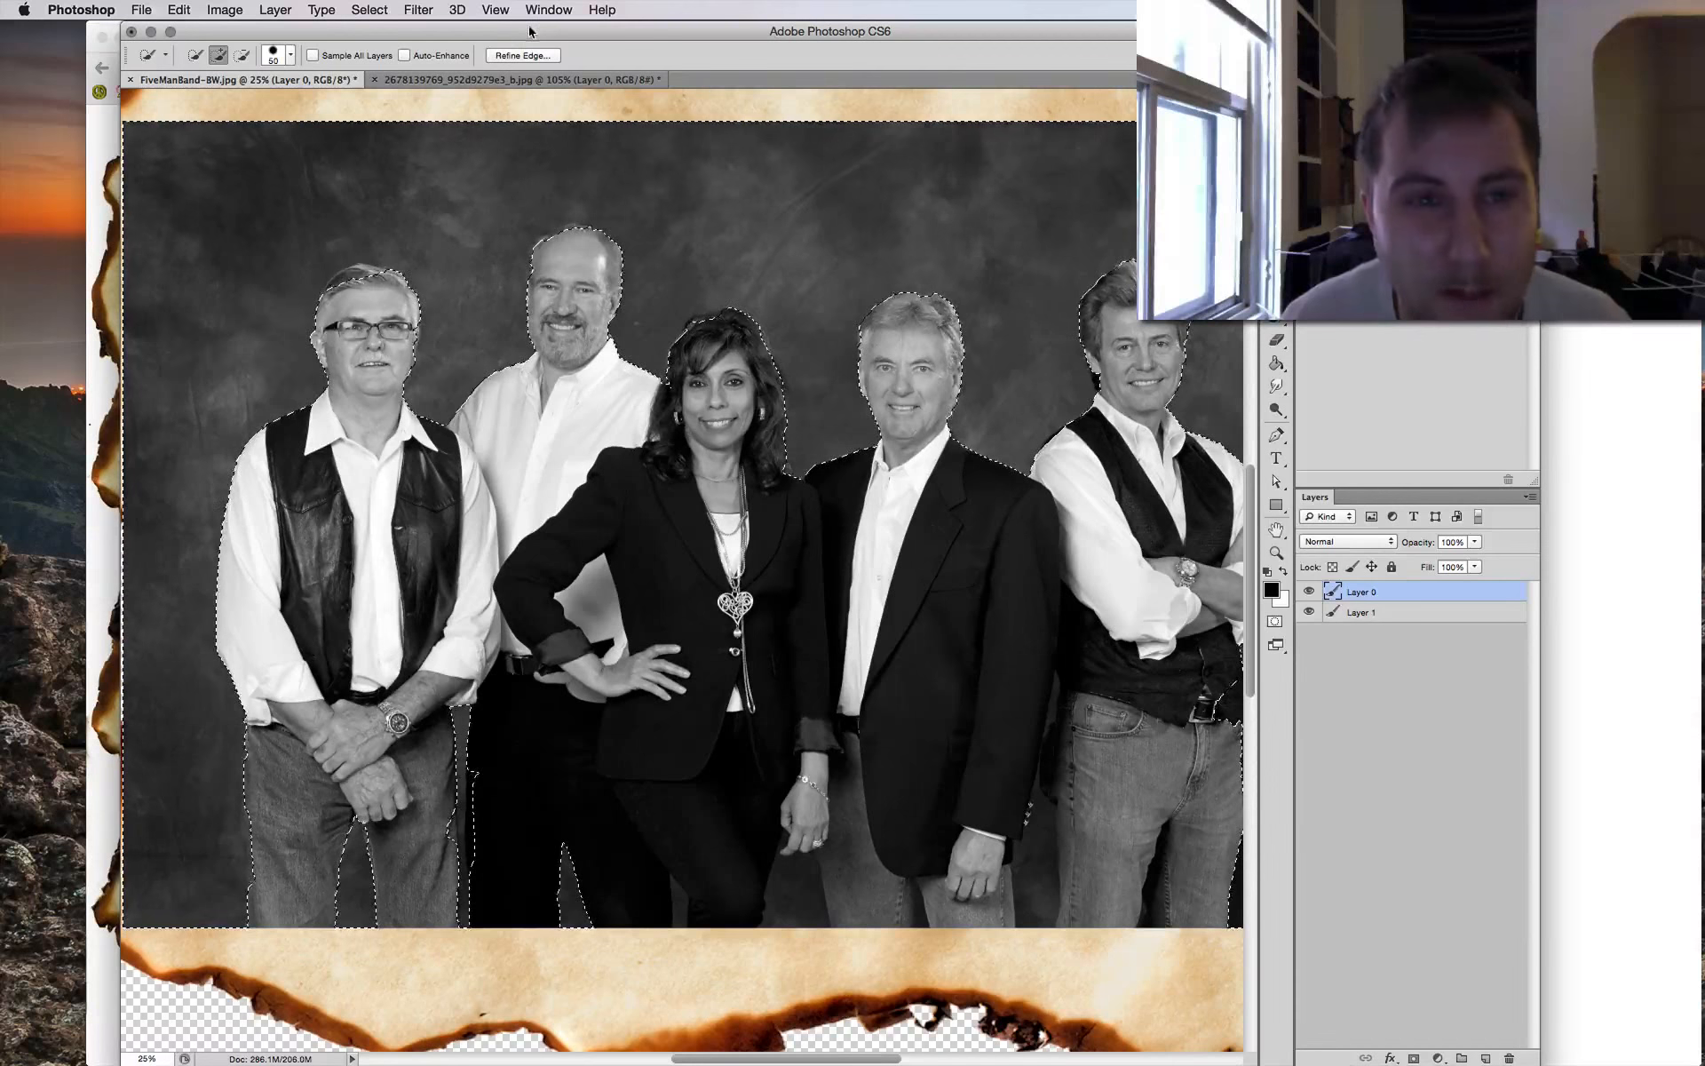
Refine the selection's edge with a feather of 9.0 px and a shift edge of -53%.
{"action": "left_click", "coordinate": [434, 11]}
{"action": "mouse_move", "coordinate": [389, 9]}
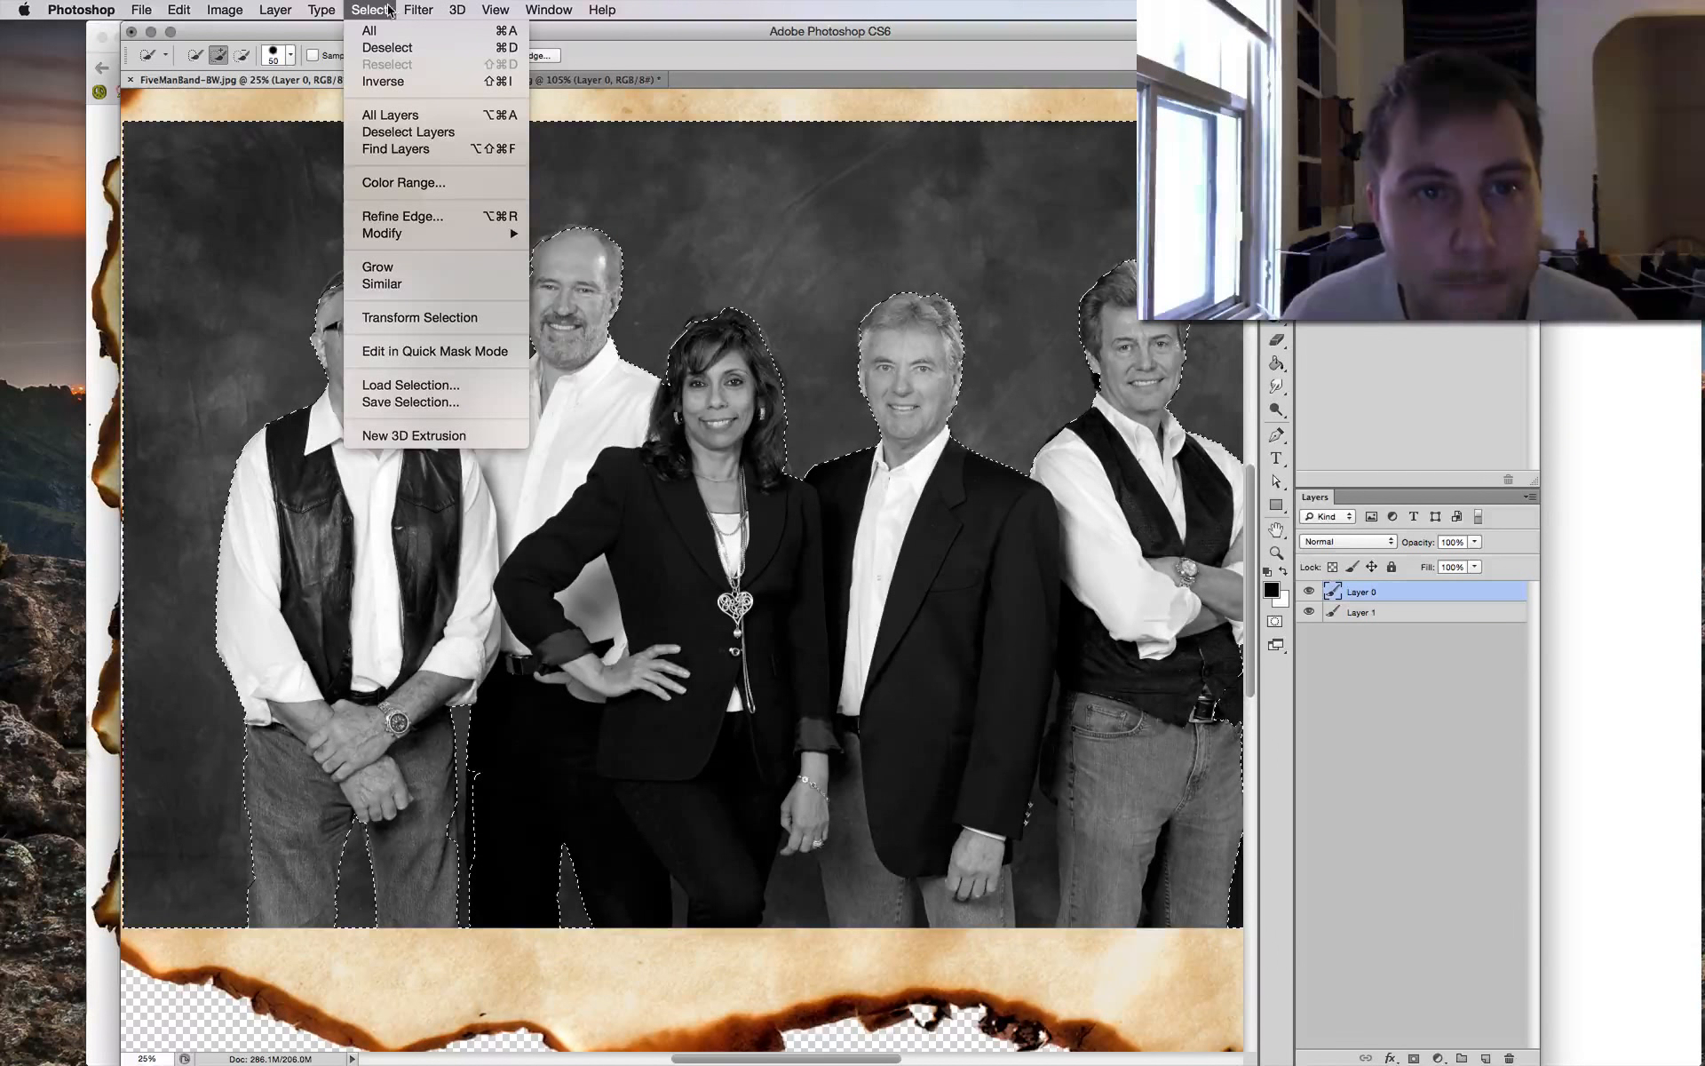
{"action": "left_click", "coordinate": [426, 216]}
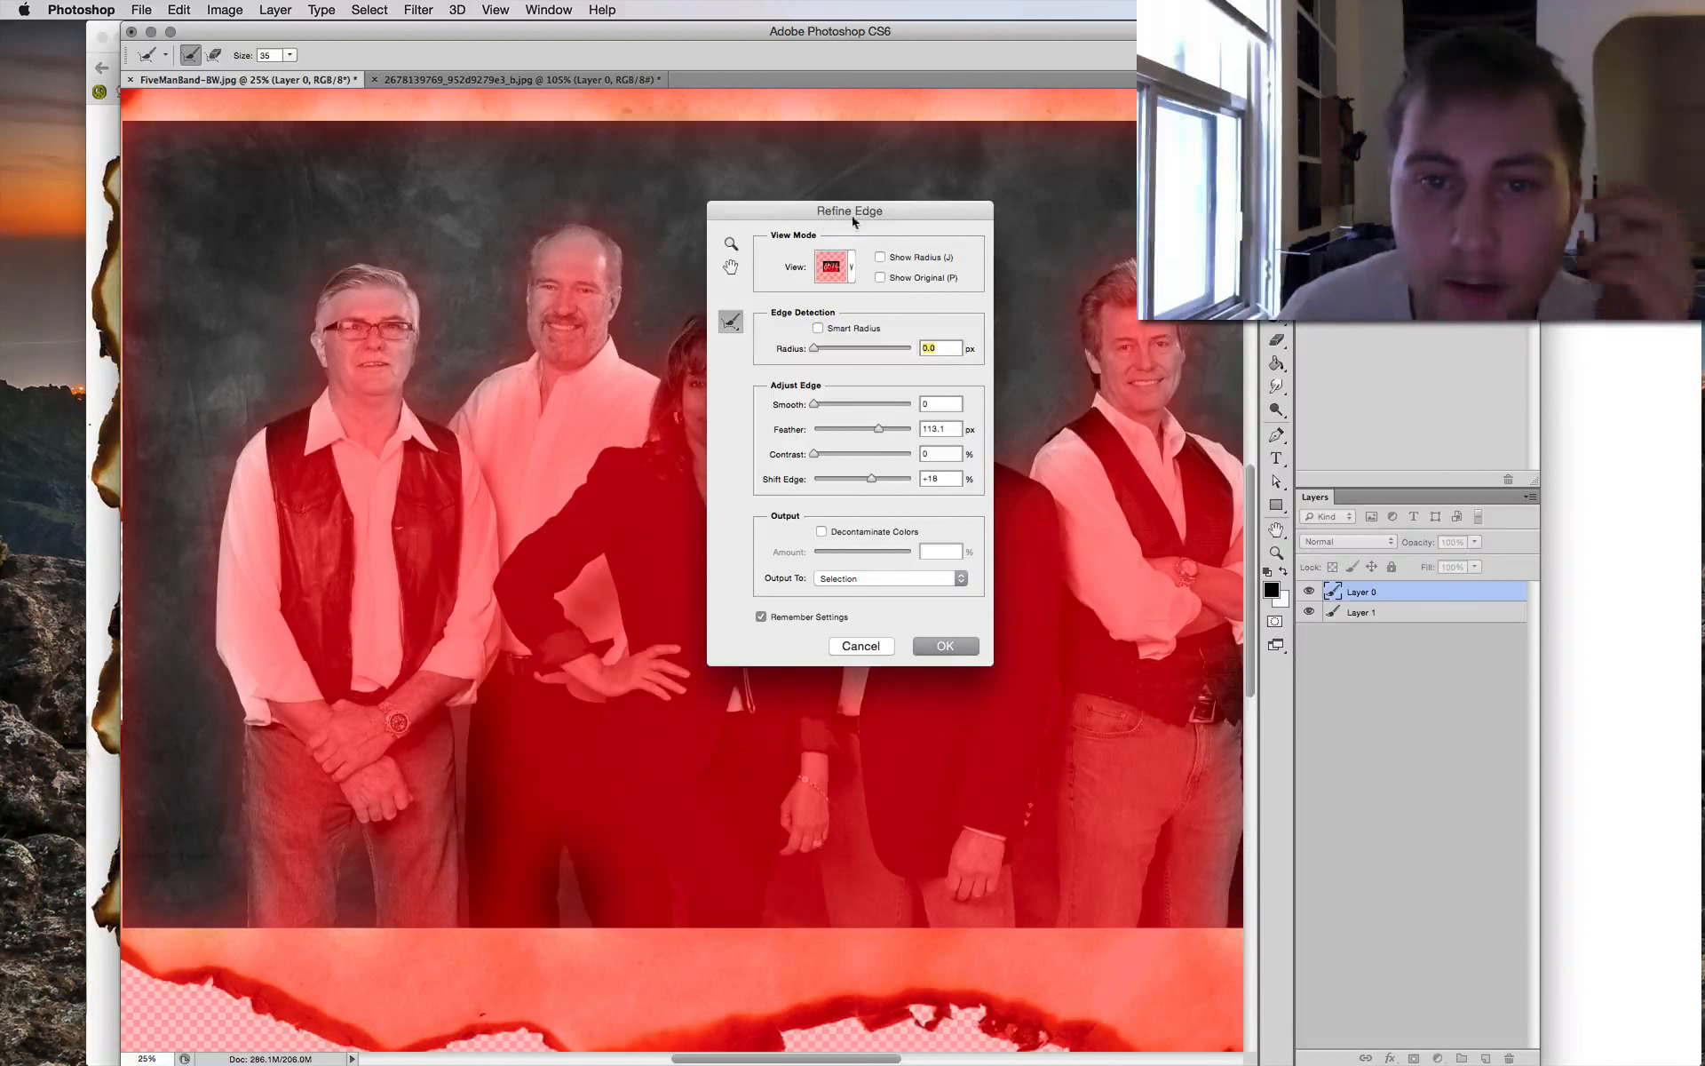
{"action": "left_click_drag", "start_coordinate": [915, 211], "coordinate": [1225, 283]}
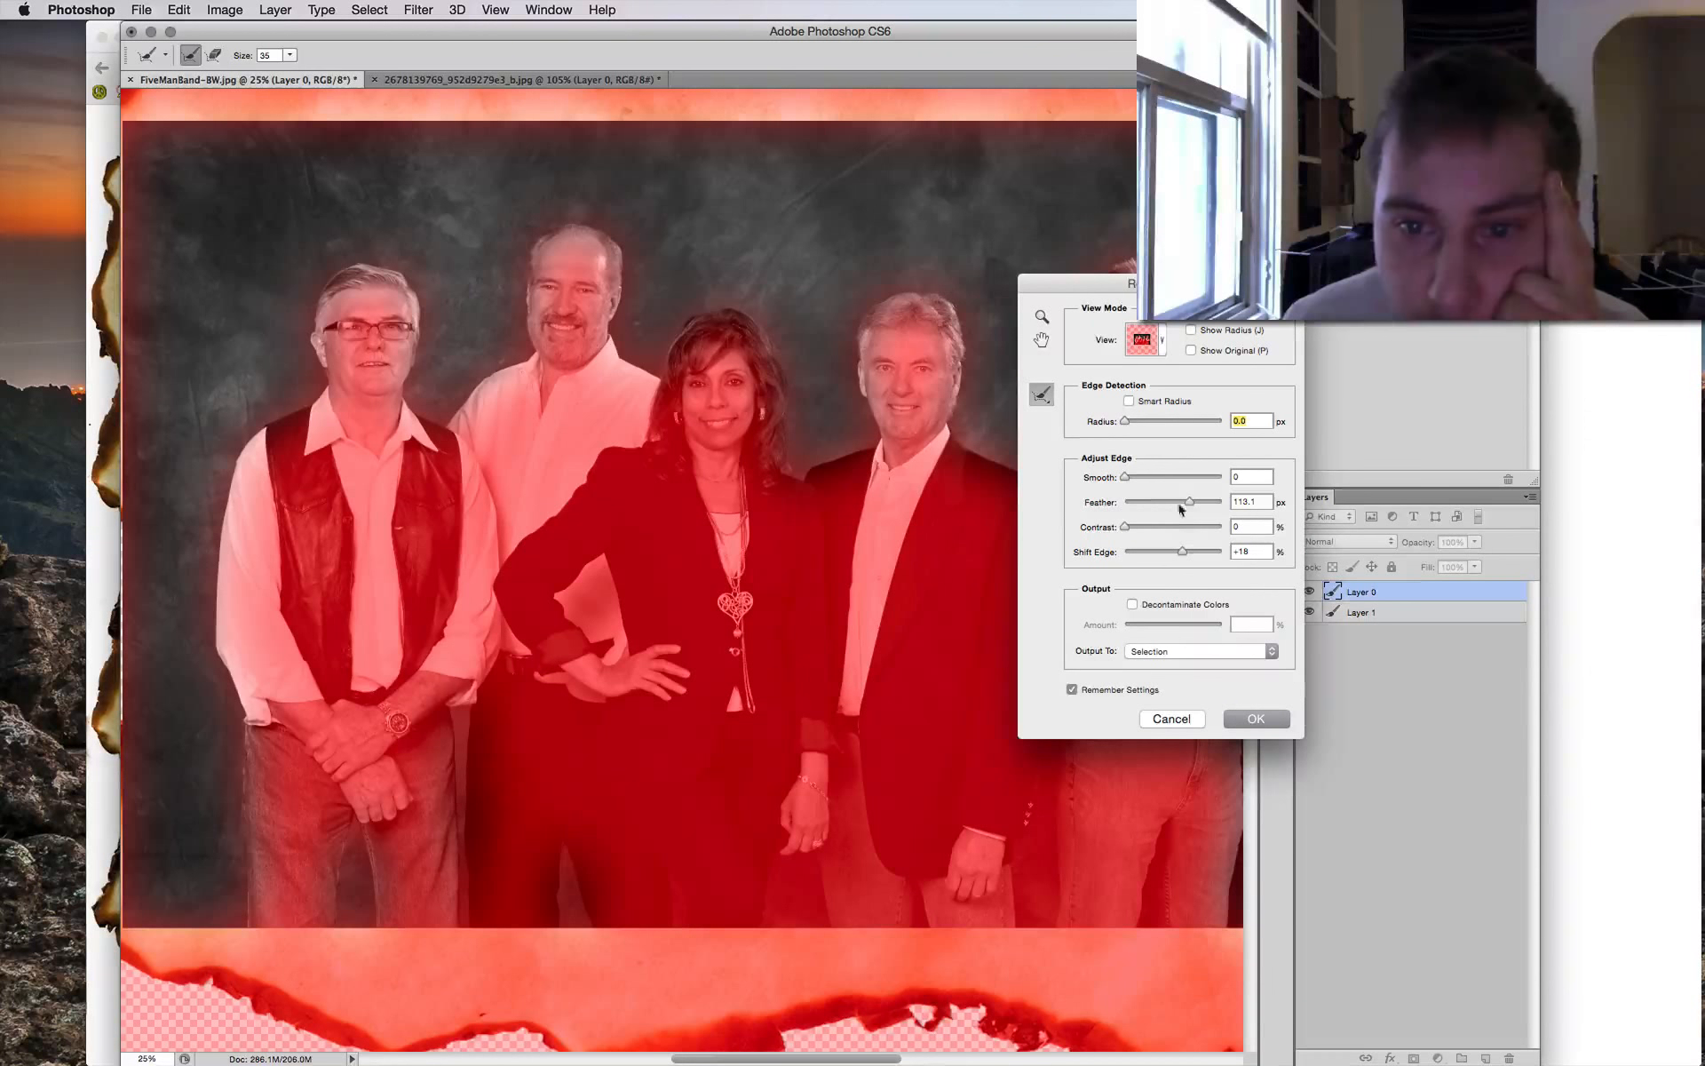
{"action": "left_click_drag", "start_coordinate": [1189, 503], "coordinate": [906, 519]}
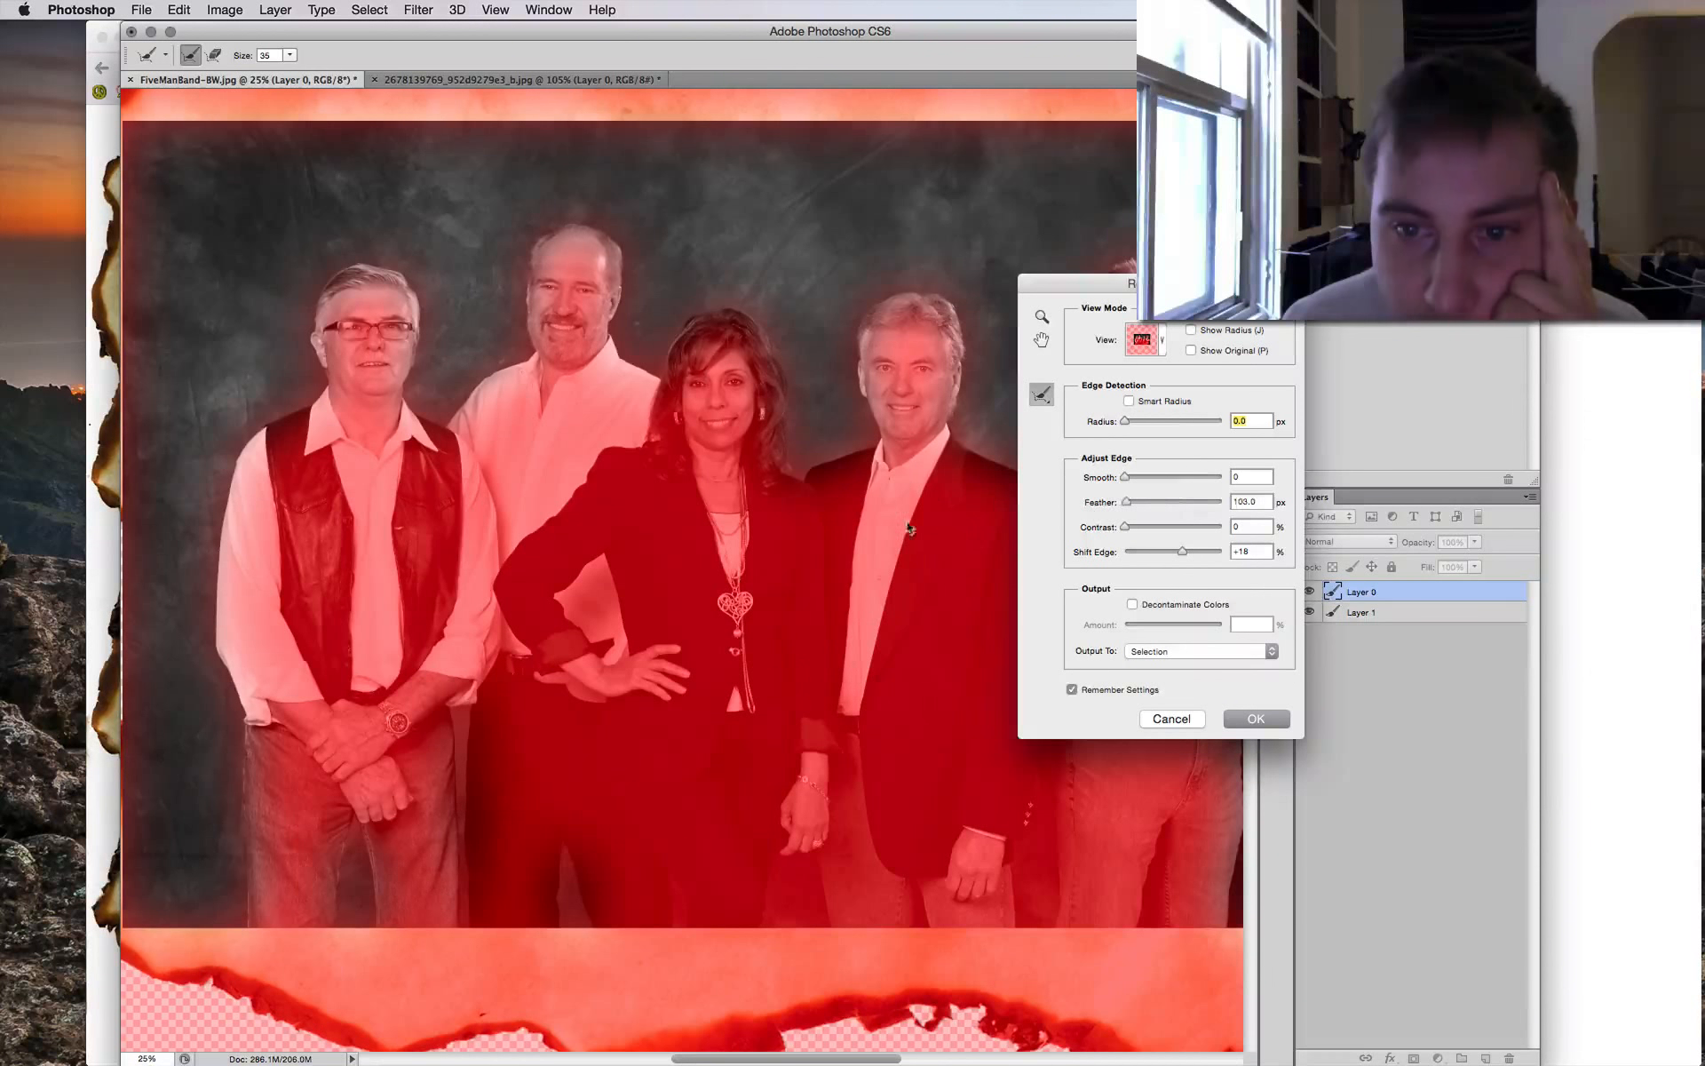
{"action": "left_click", "coordinate": [1125, 527]}
{"action": "left_click_drag", "start_coordinate": [1125, 506], "coordinate": [1160, 503]}
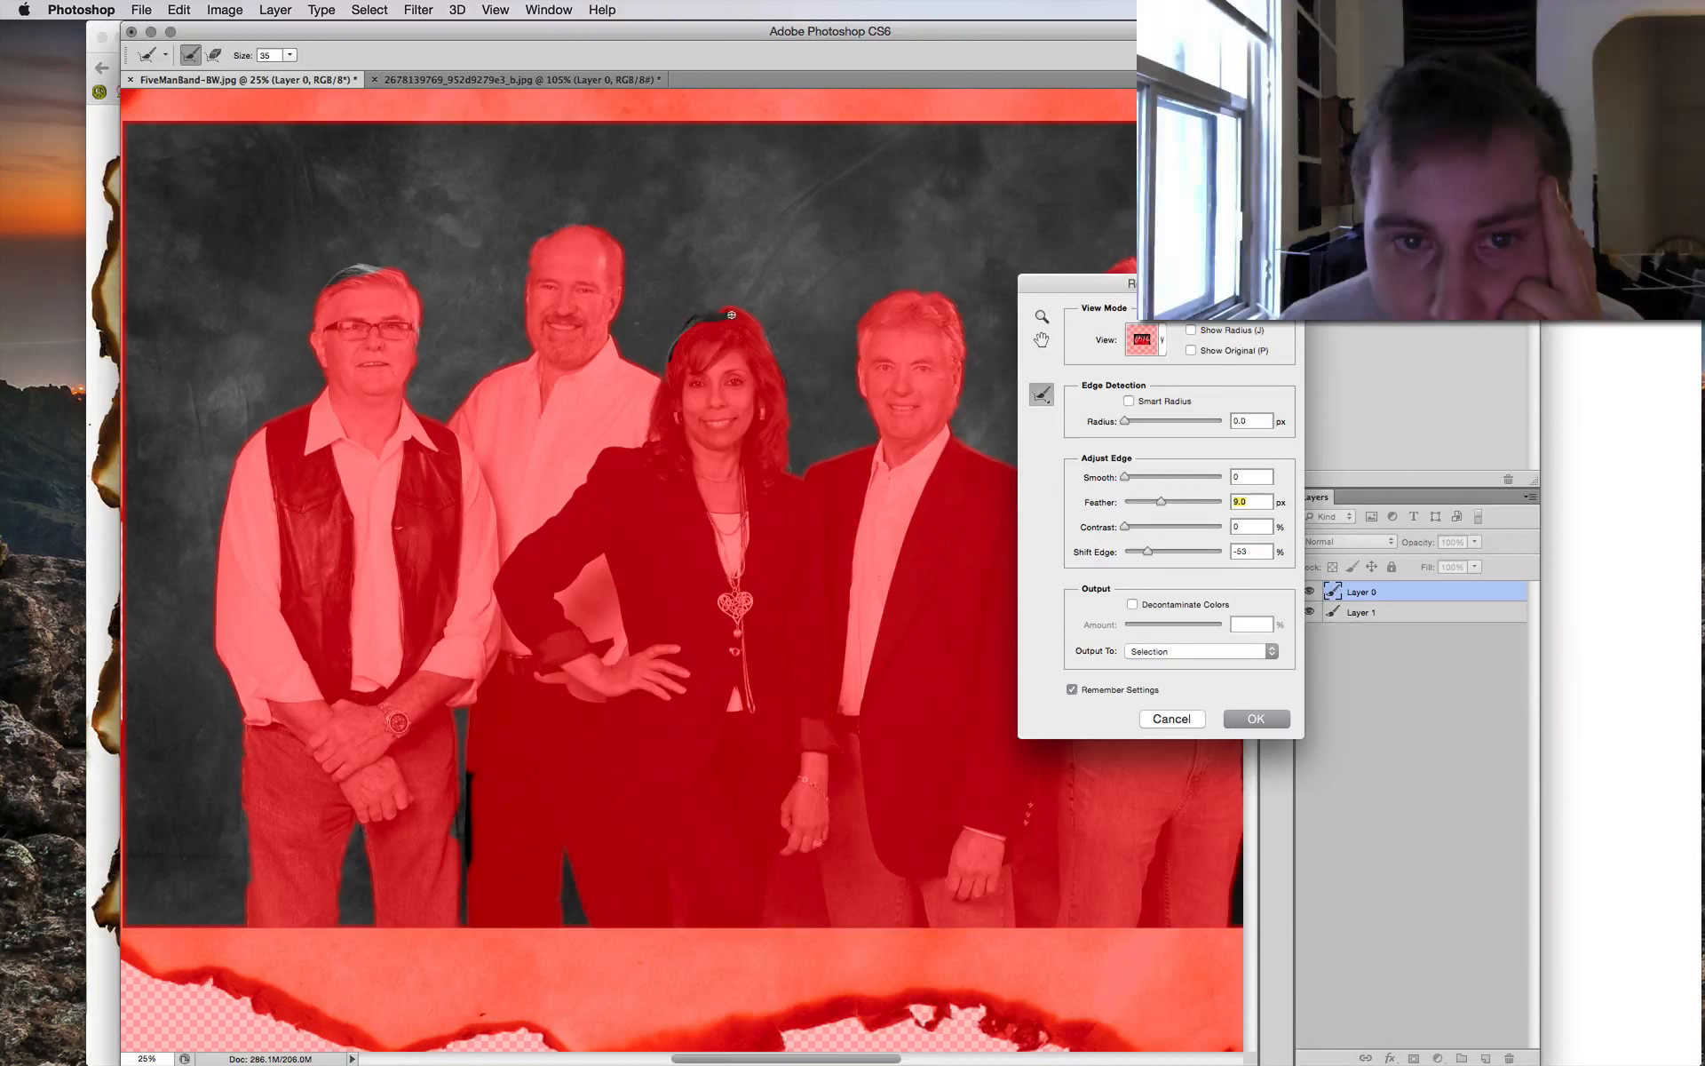
Brush the edge refinement along the woman's hair and the bearded man's head, and apply Refine Edge to the selection.
{"action": "left_click_drag", "start_coordinate": [758, 324], "coordinate": [790, 400]}
{"action": "scroll", "coordinate": [790, 400], "scroll_direction": "down", "scroll_amount": 3}
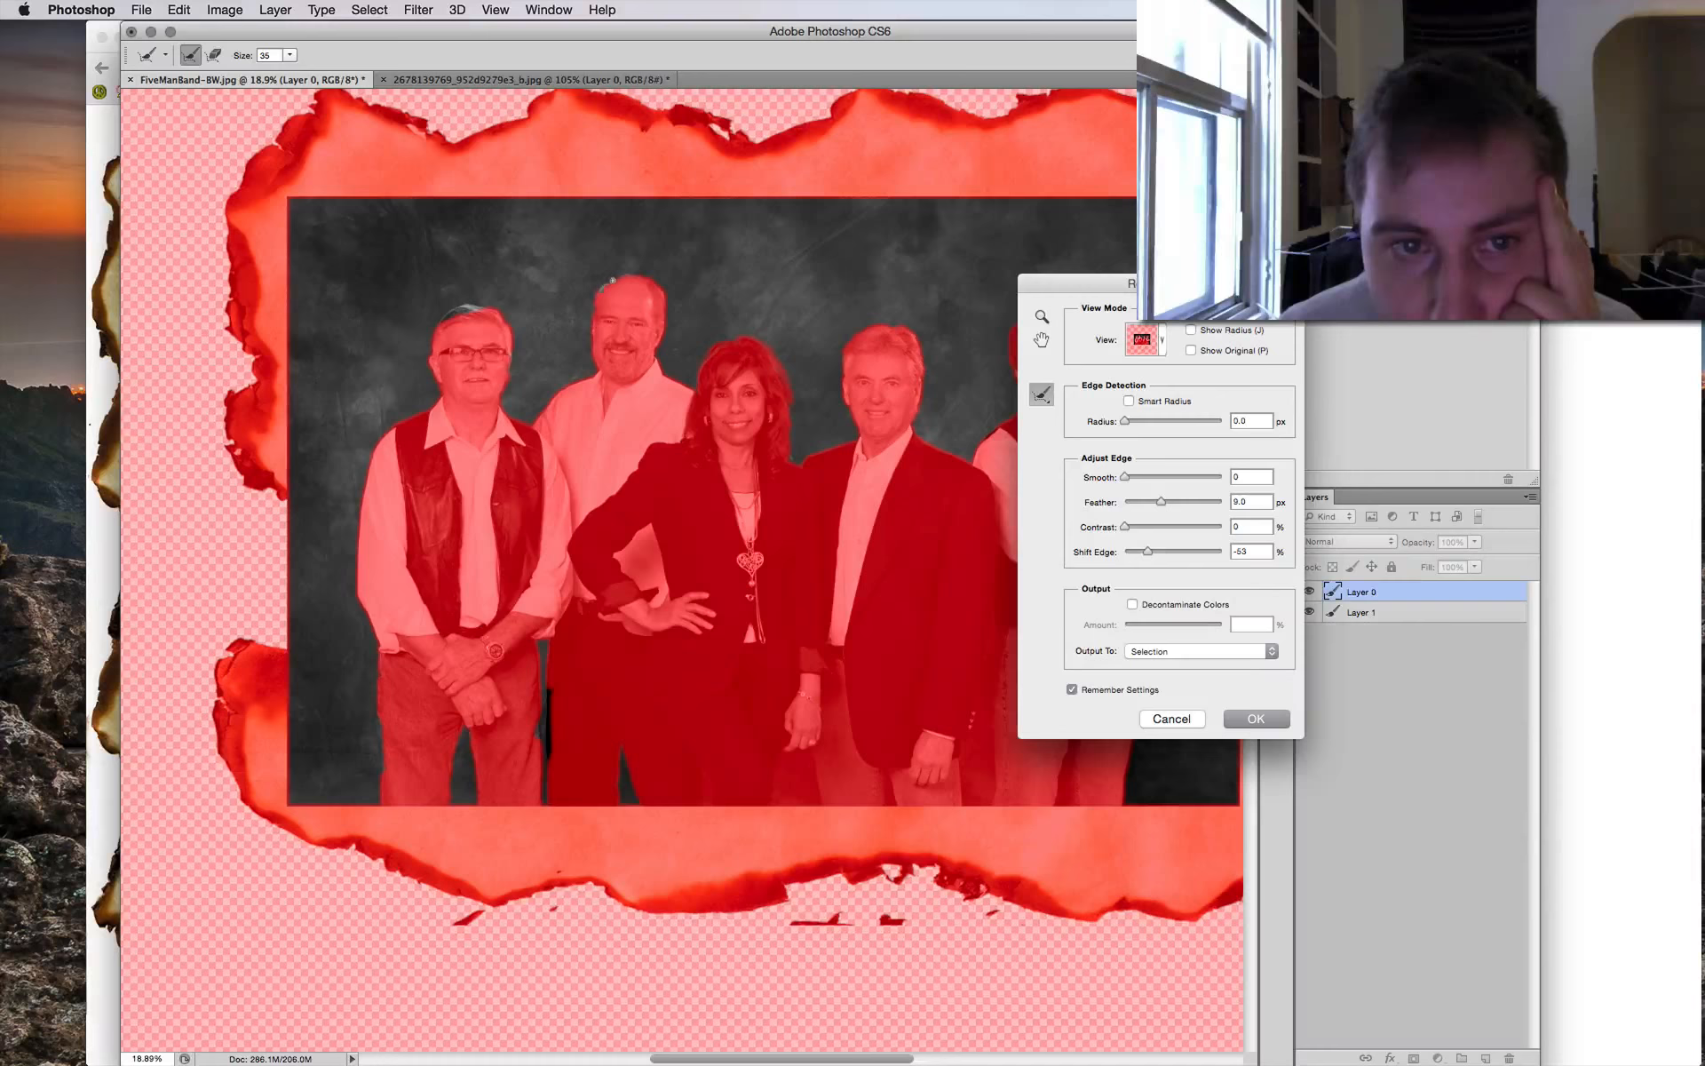
{"action": "scroll", "coordinate": [604, 284], "scroll_direction": "down", "scroll_amount": 2}
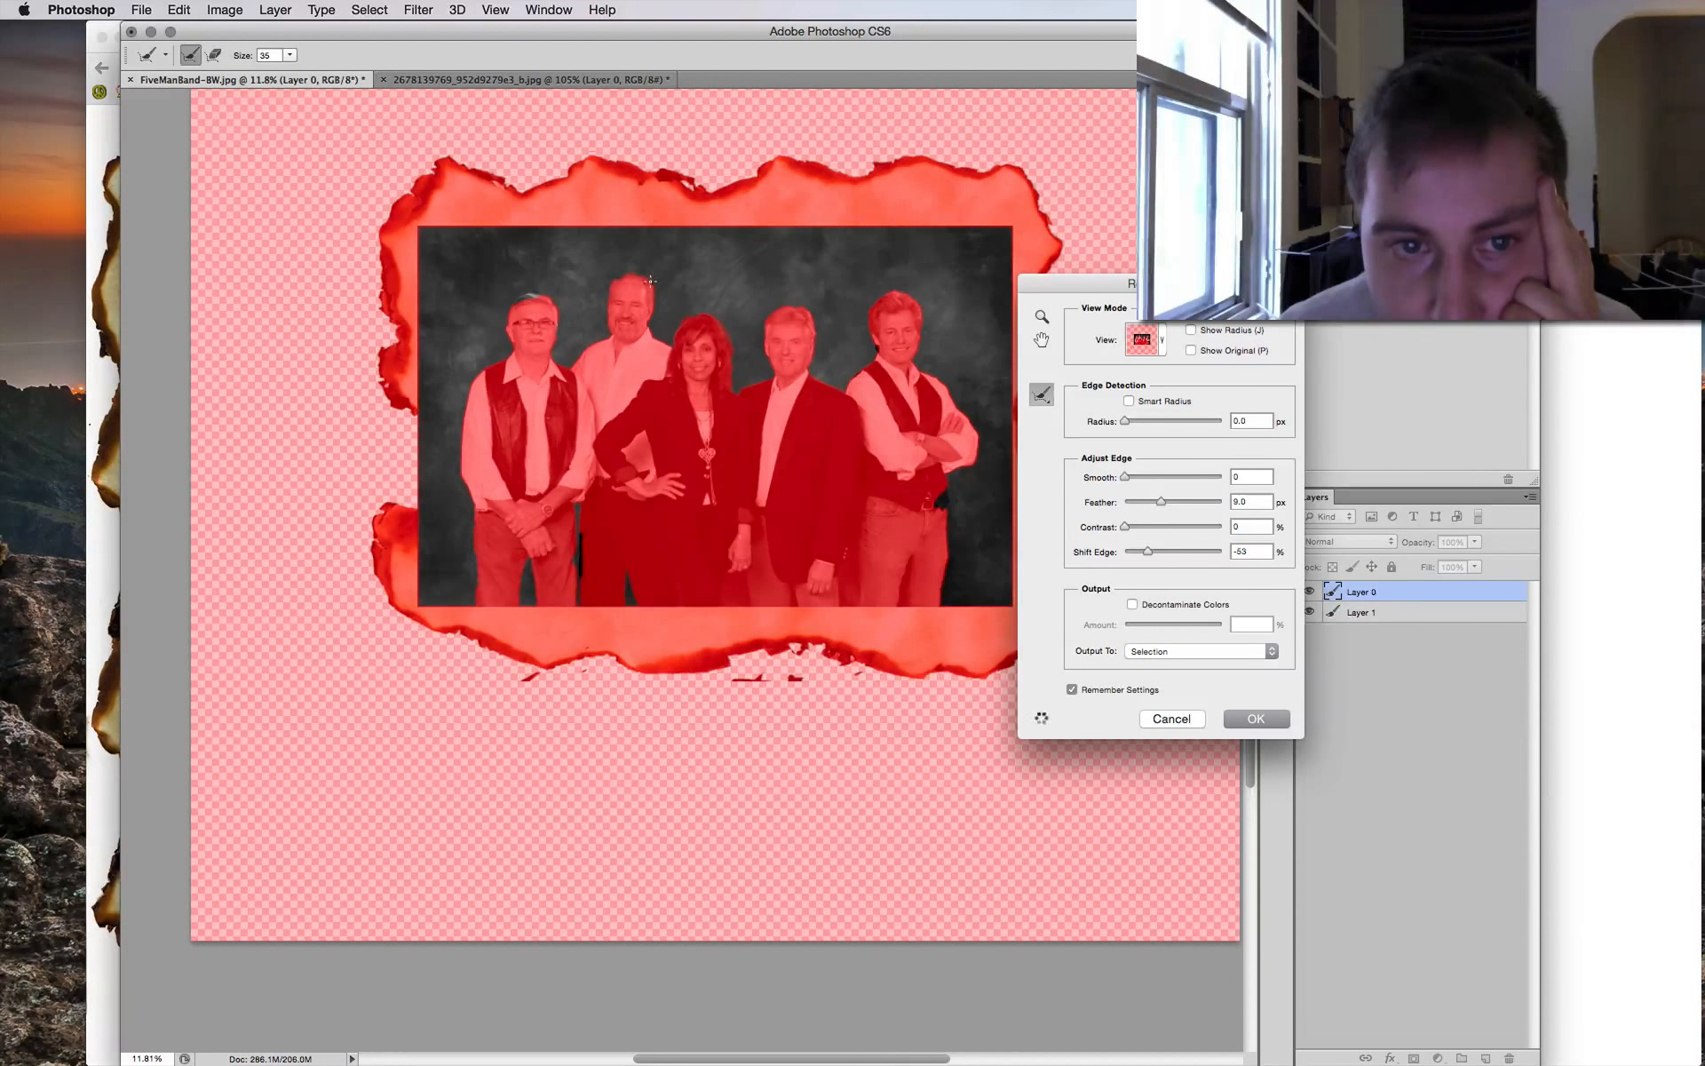
{"action": "scroll", "coordinate": [665, 310], "scroll_direction": "up", "scroll_amount": 2}
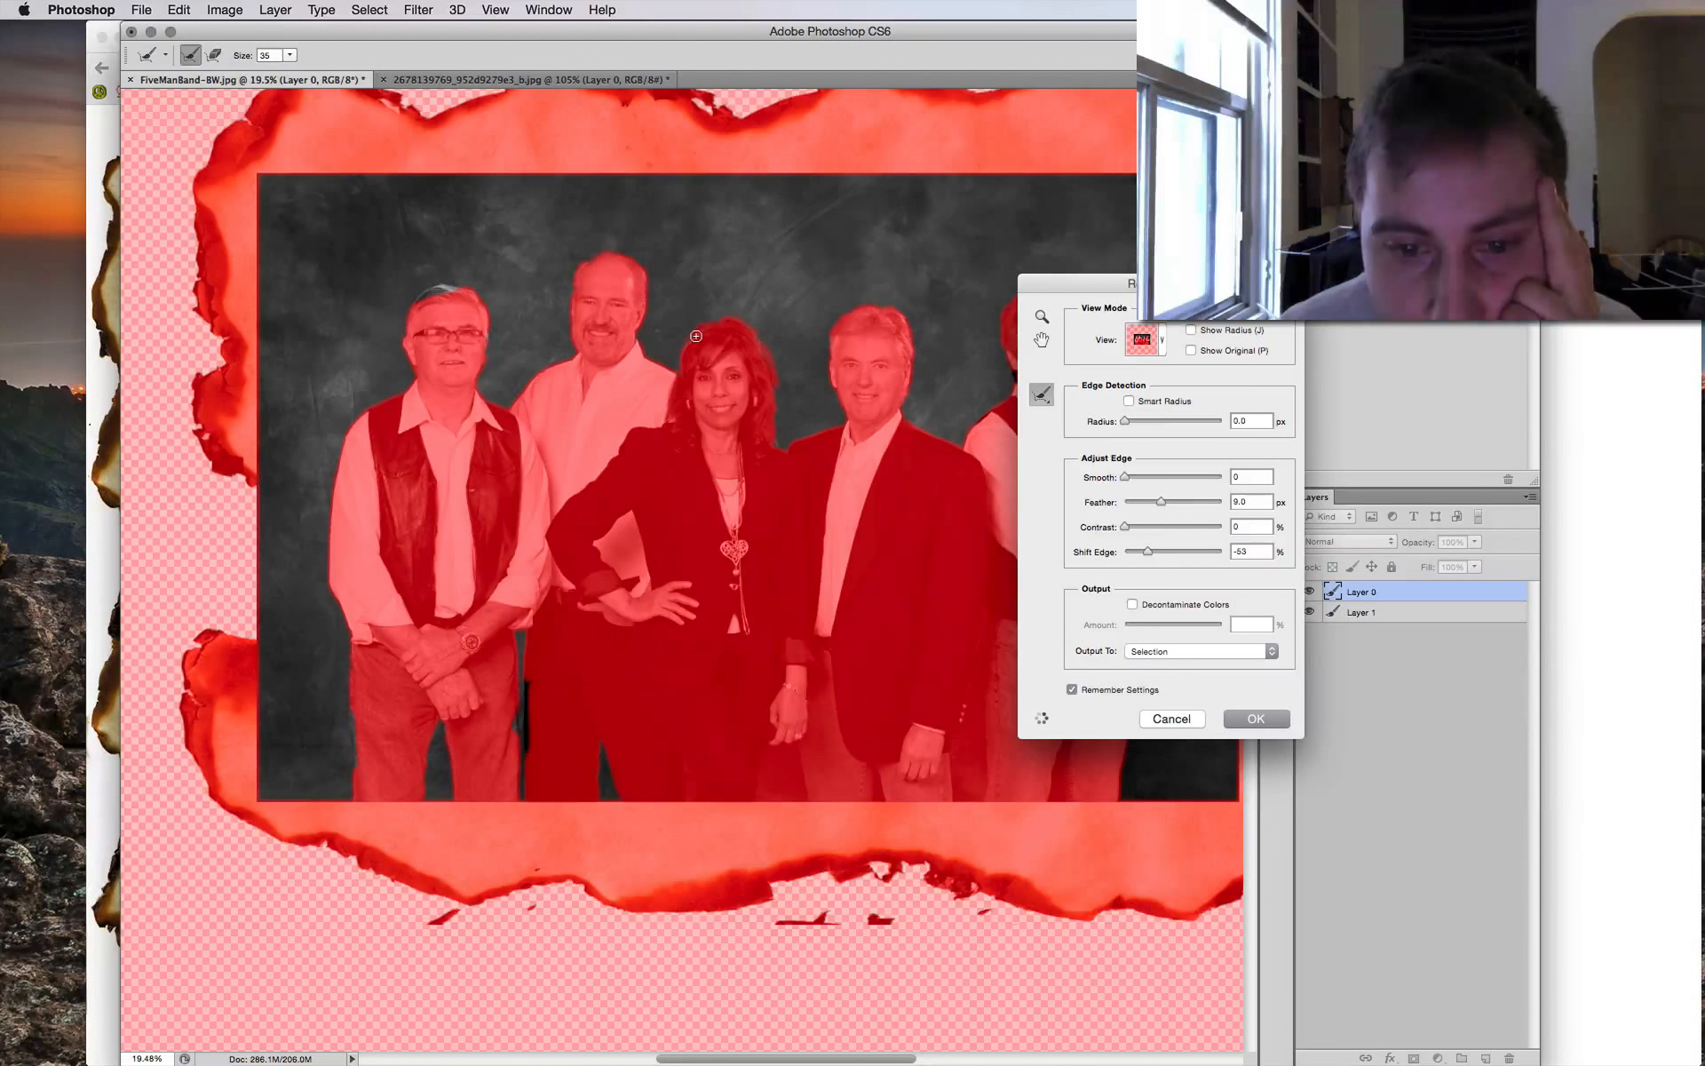
{"action": "scroll", "coordinate": [696, 335], "scroll_direction": "up", "scroll_amount": 3}
{"action": "left_click", "coordinate": [1256, 719]}
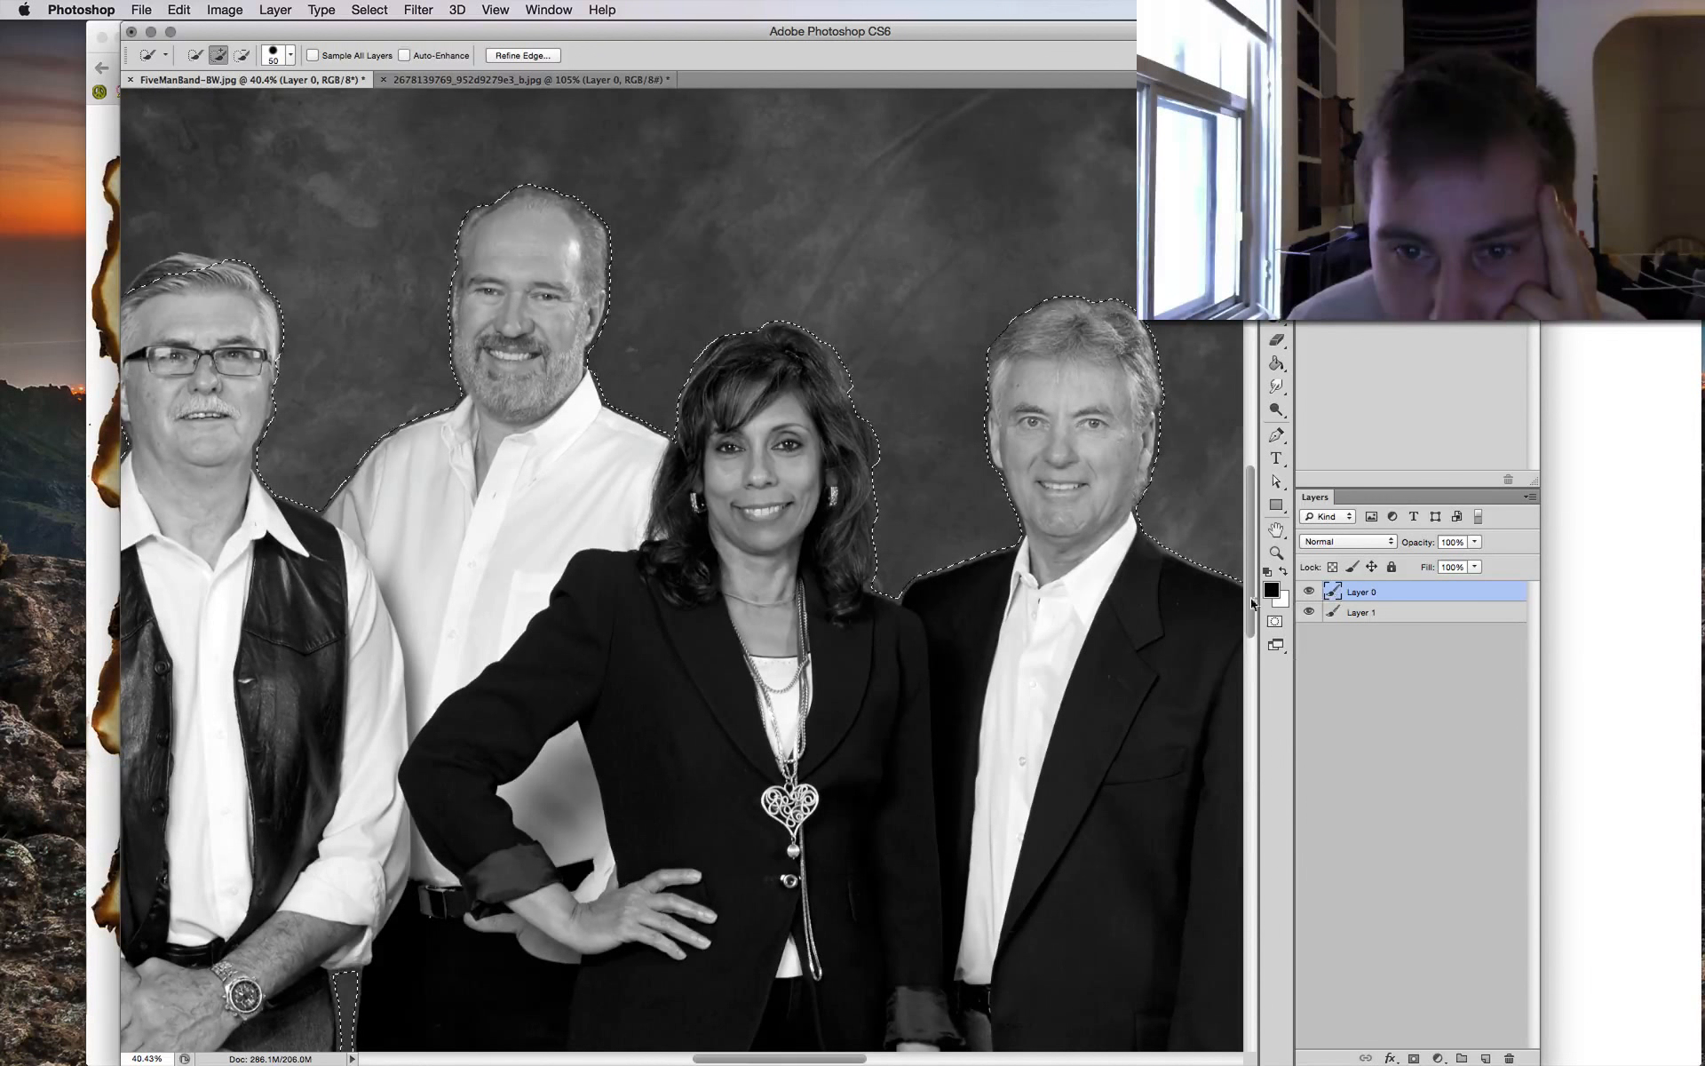
Try deleting the selected backdrop from Layer 0, and undo the deletion.
{"action": "key", "text": "super+minus"}
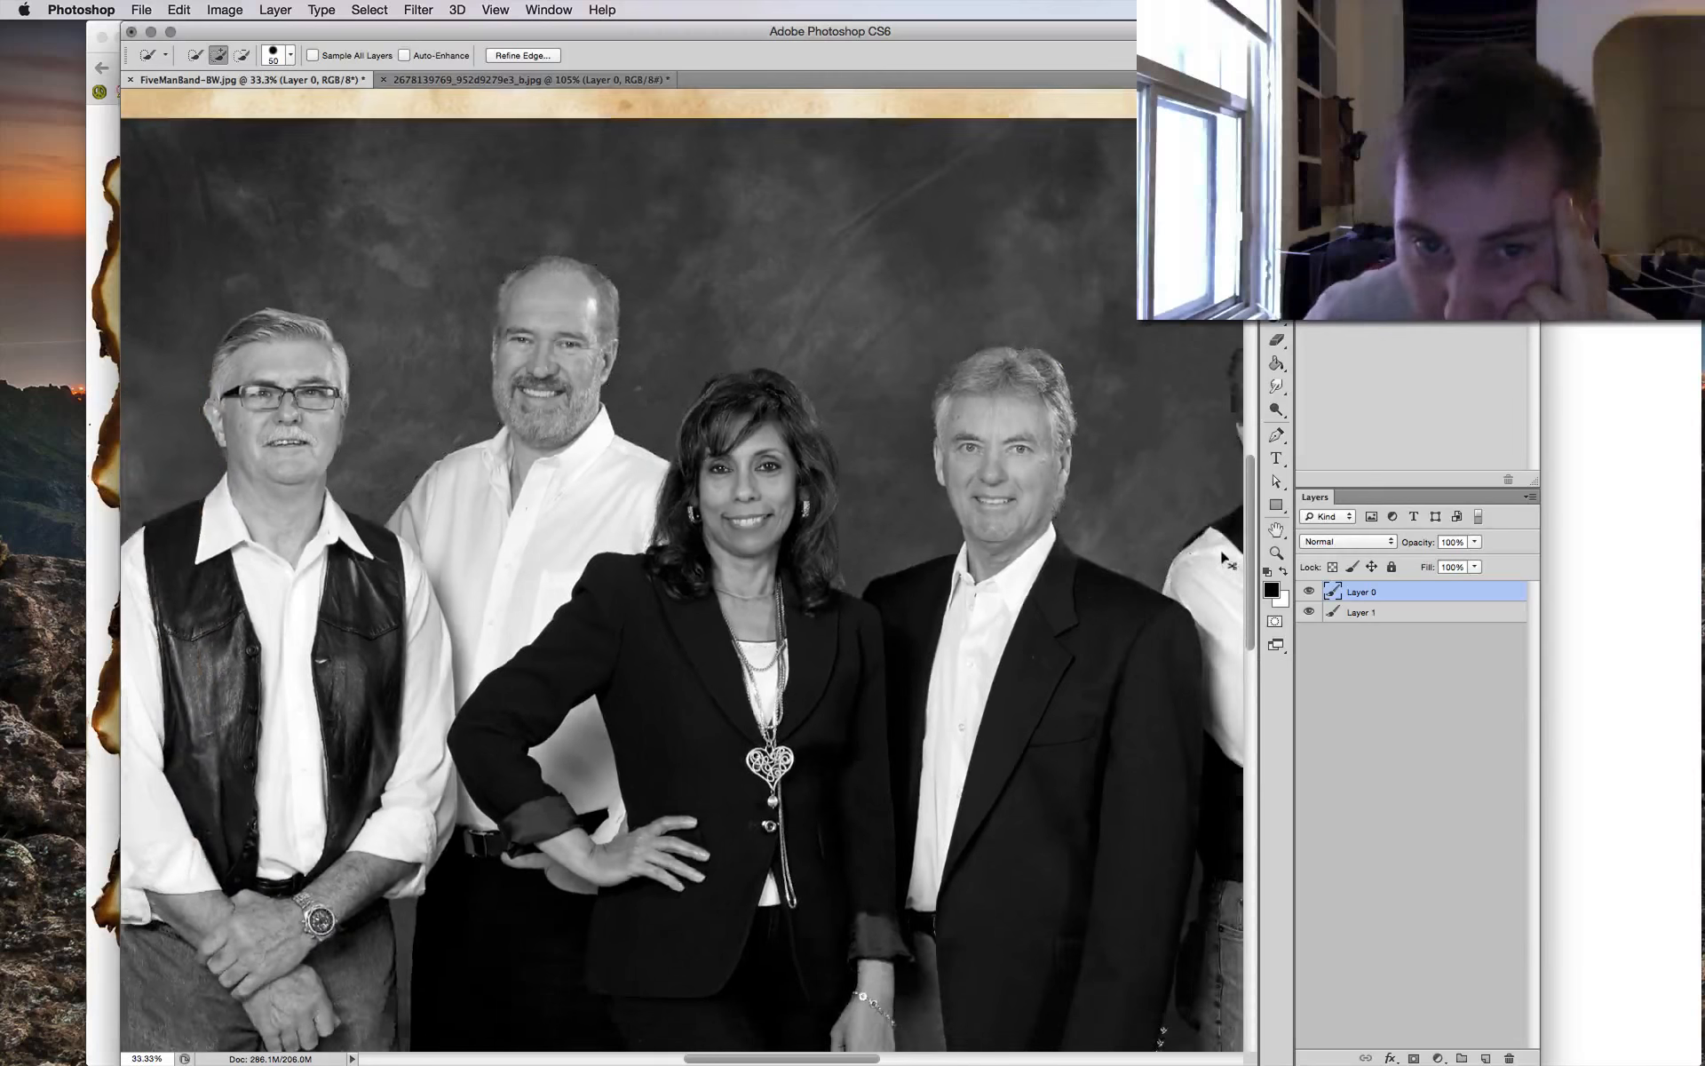
{"action": "key", "text": "super+minus"}
{"action": "key", "text": "super+minus"}
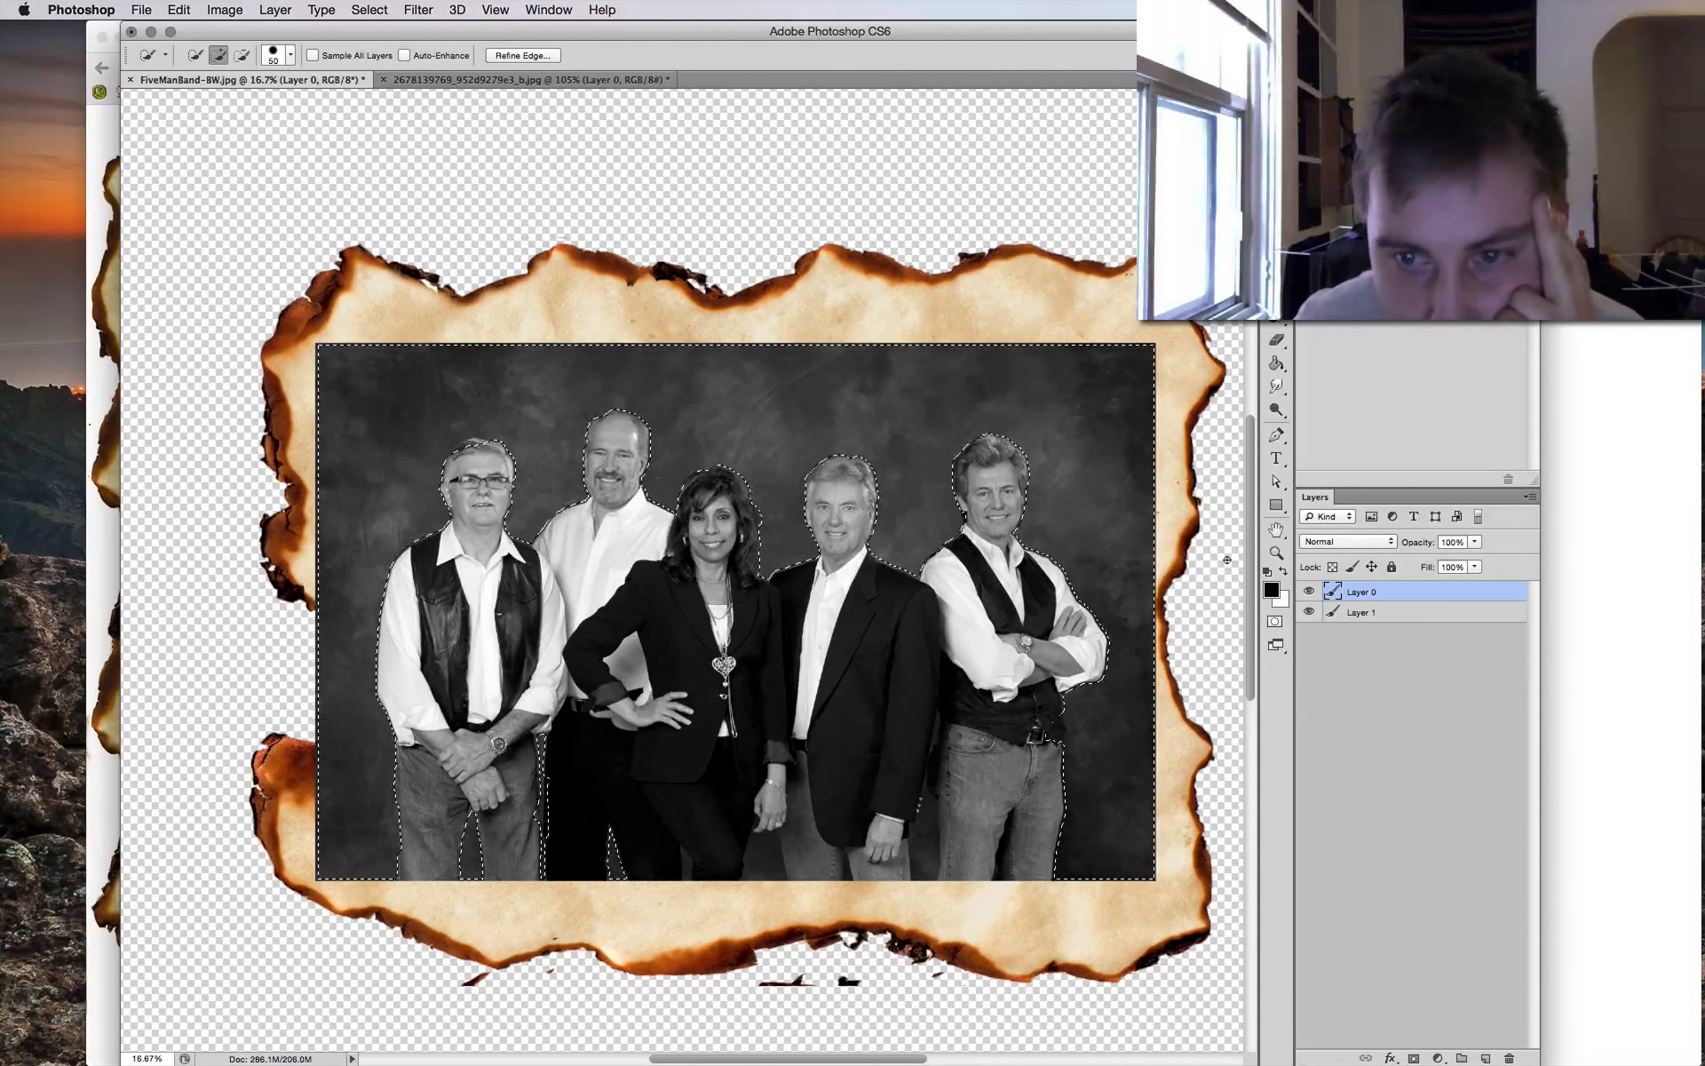
{"action": "key", "text": "Delete"}
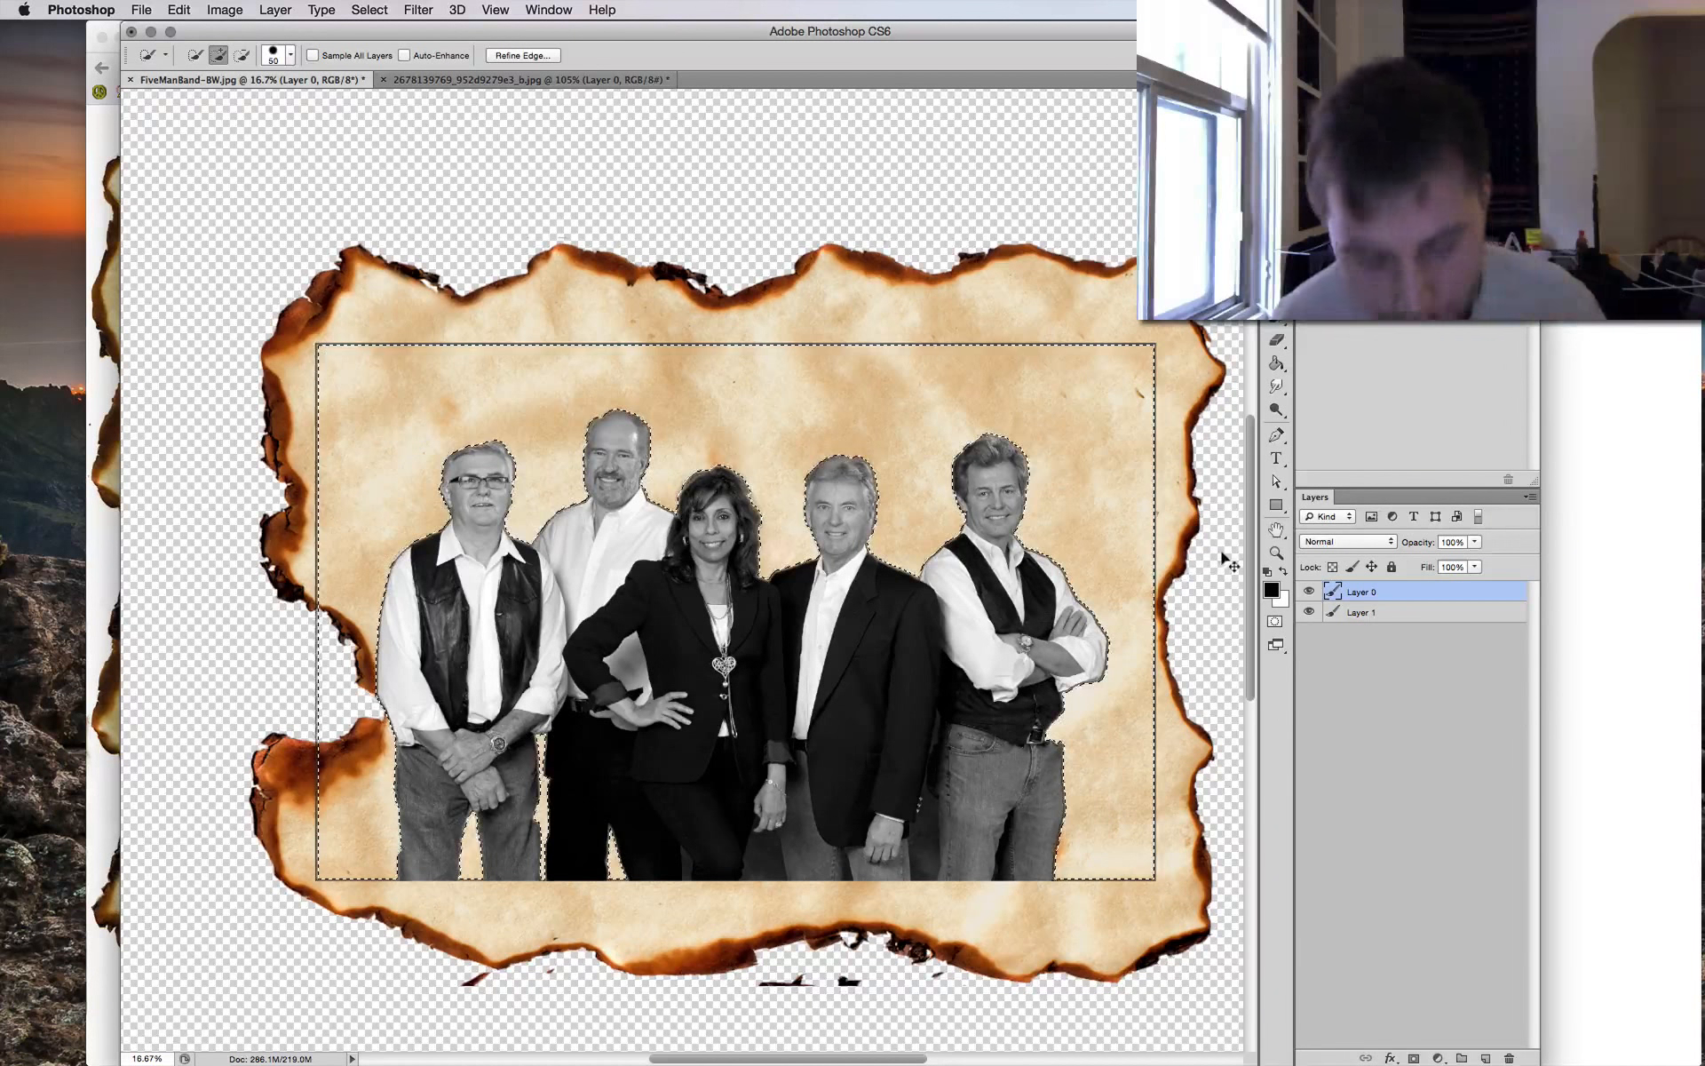
{"action": "key", "text": "super+d"}
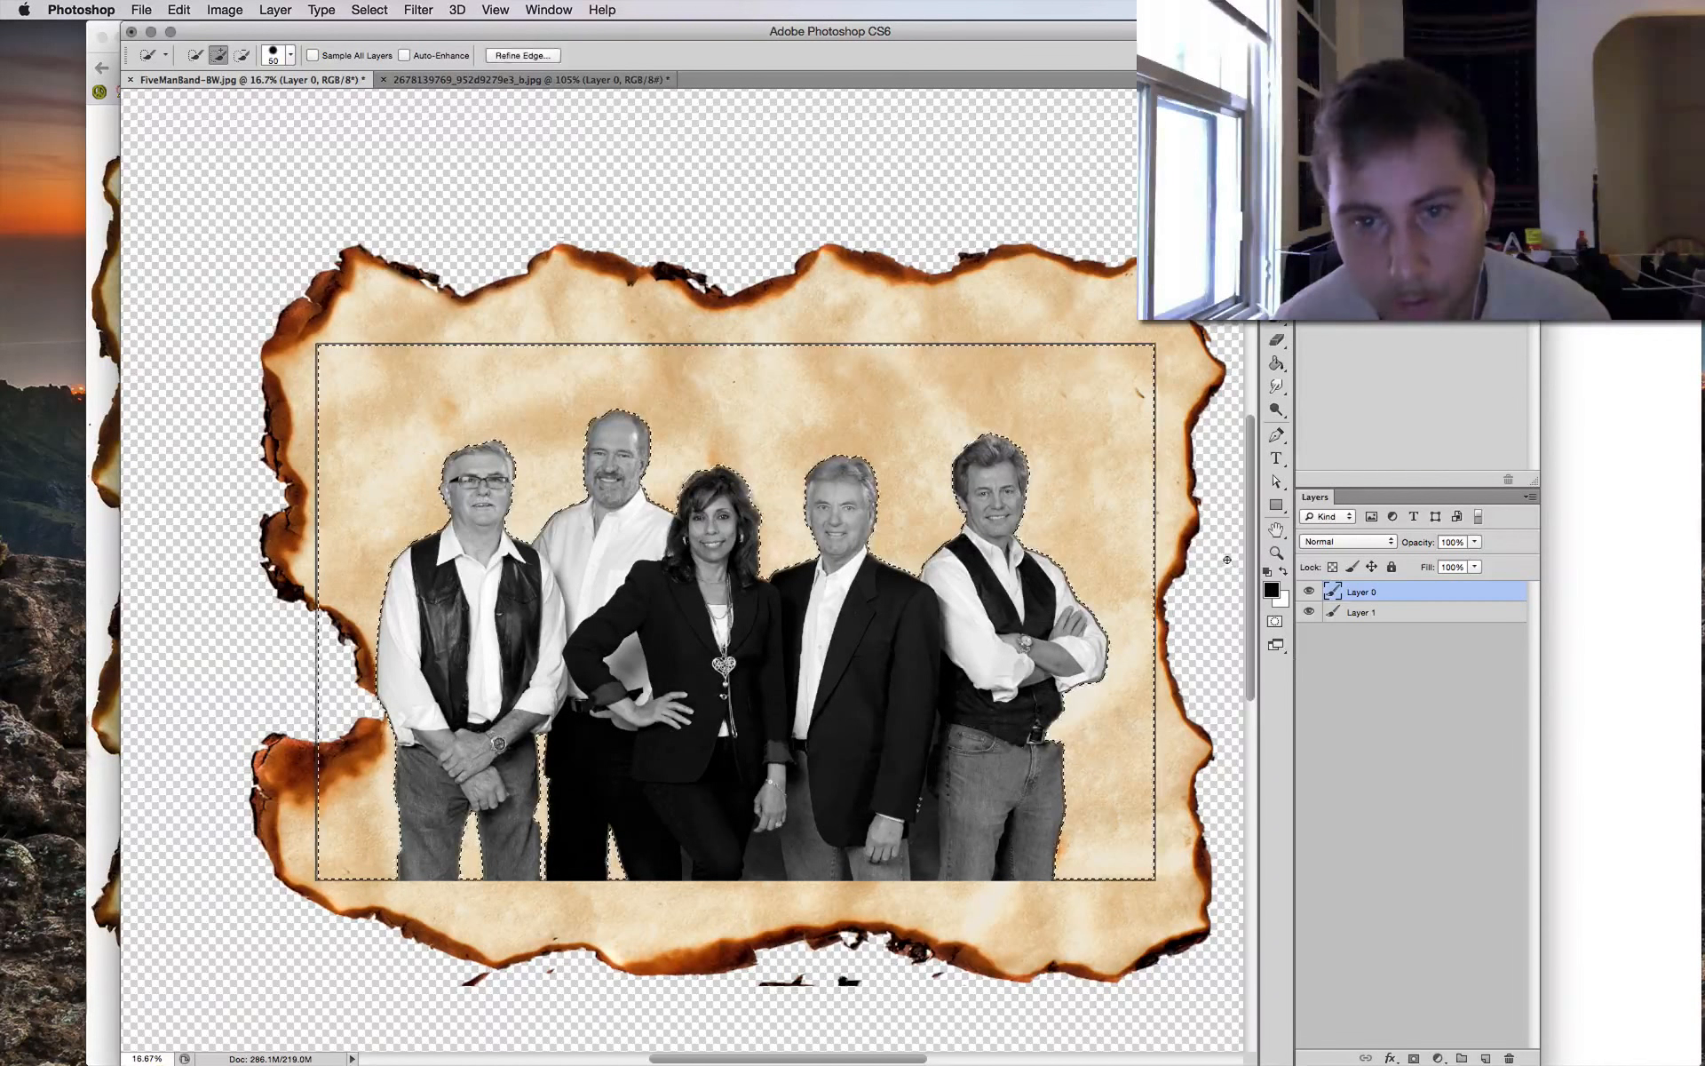
{"action": "key", "text": "super+alt+z"}
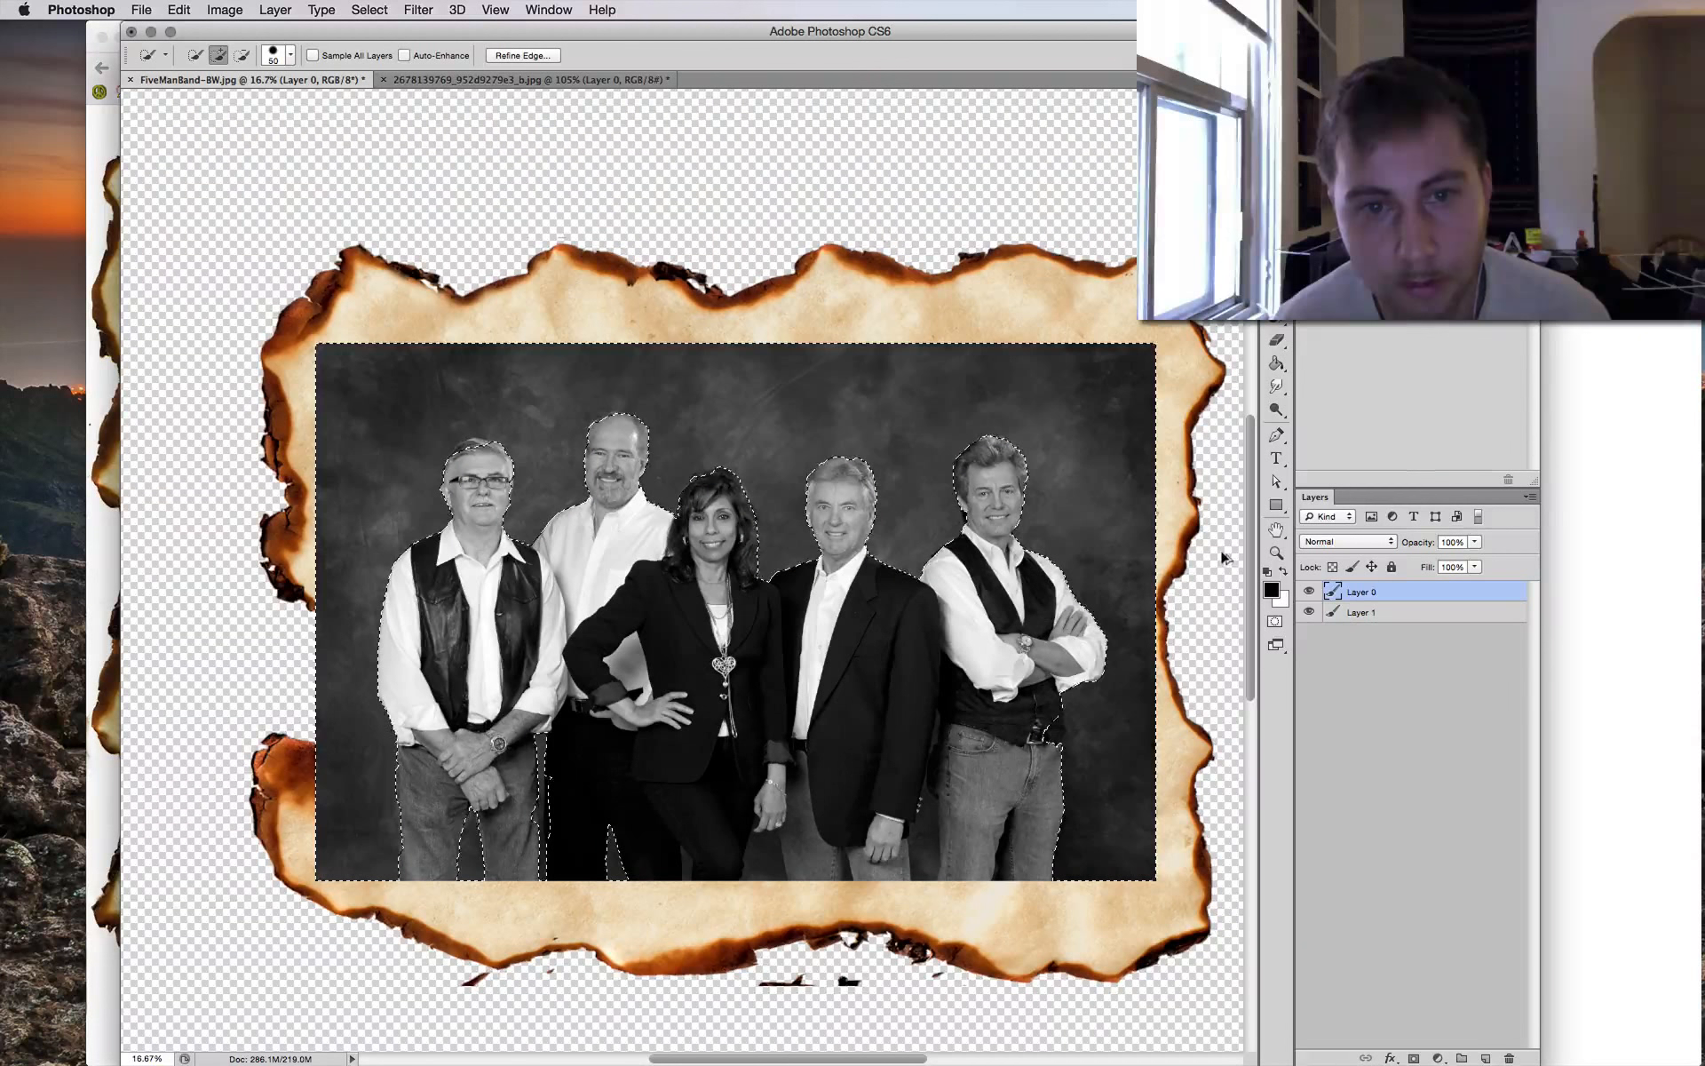
{"action": "key", "text": "super+alt+z"}
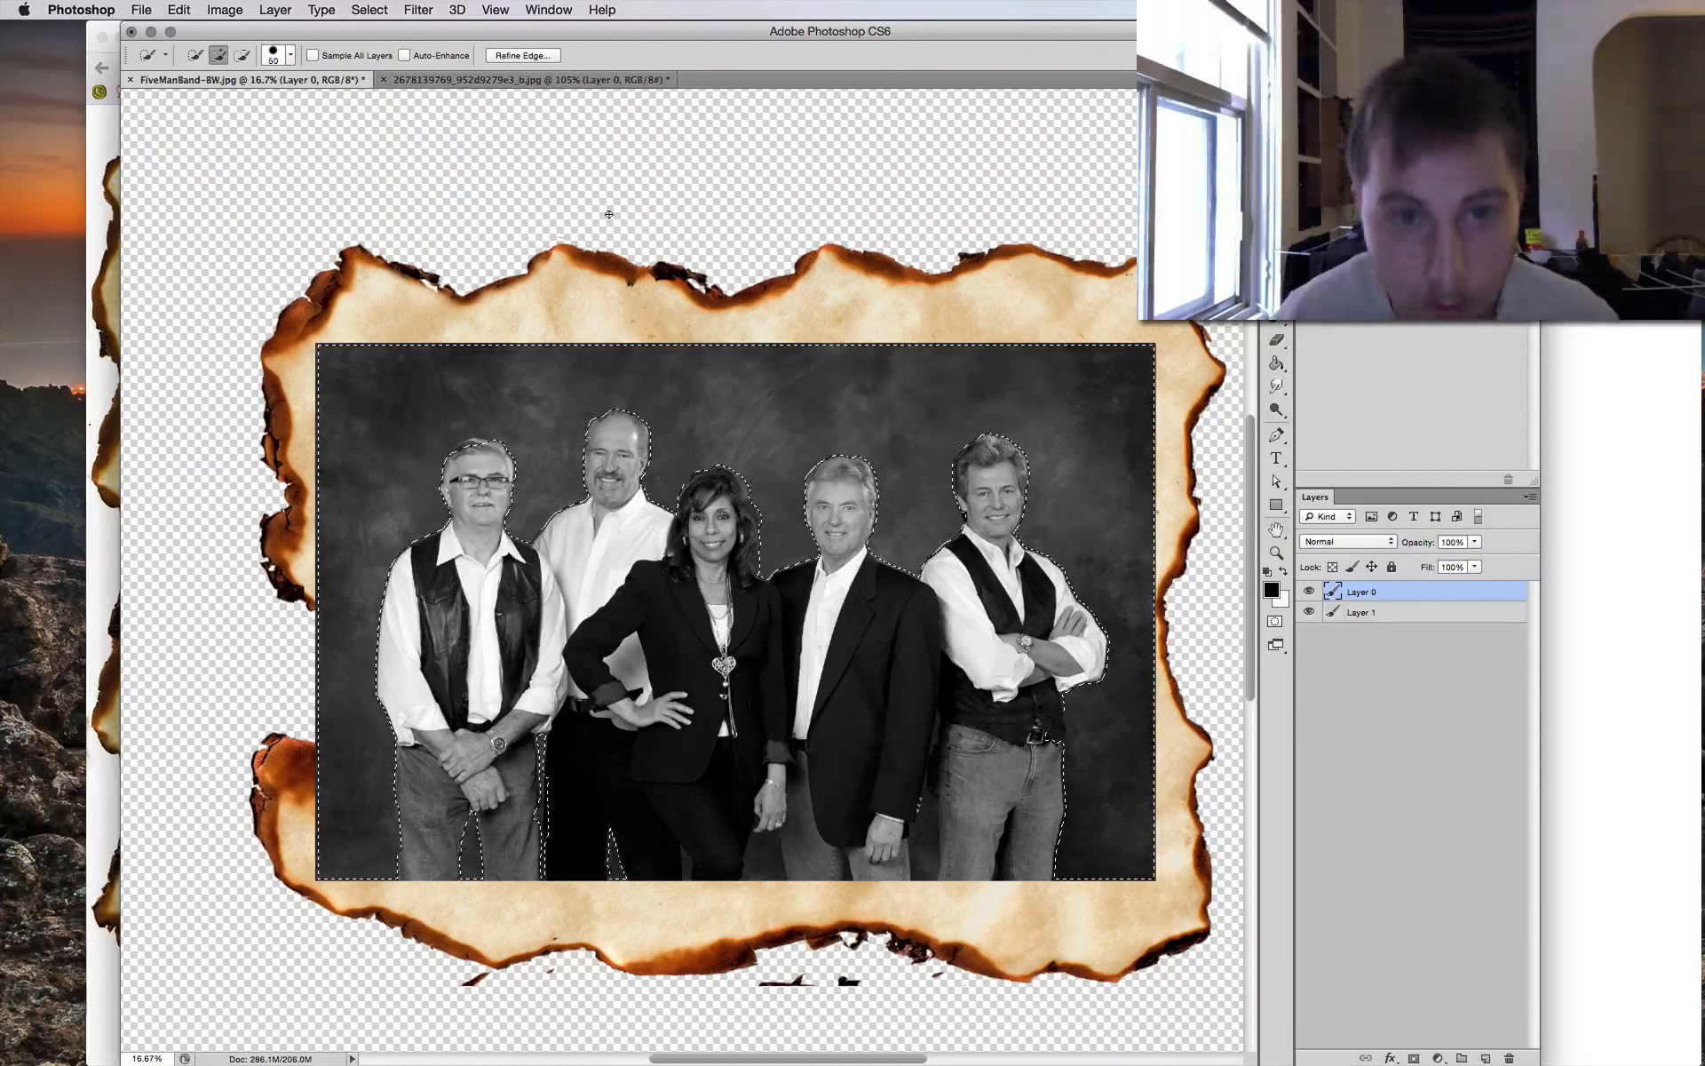
Invert the selection, copy the band members to a new layer, and hide Layer 0.
{"action": "left_click", "coordinate": [371, 9]}
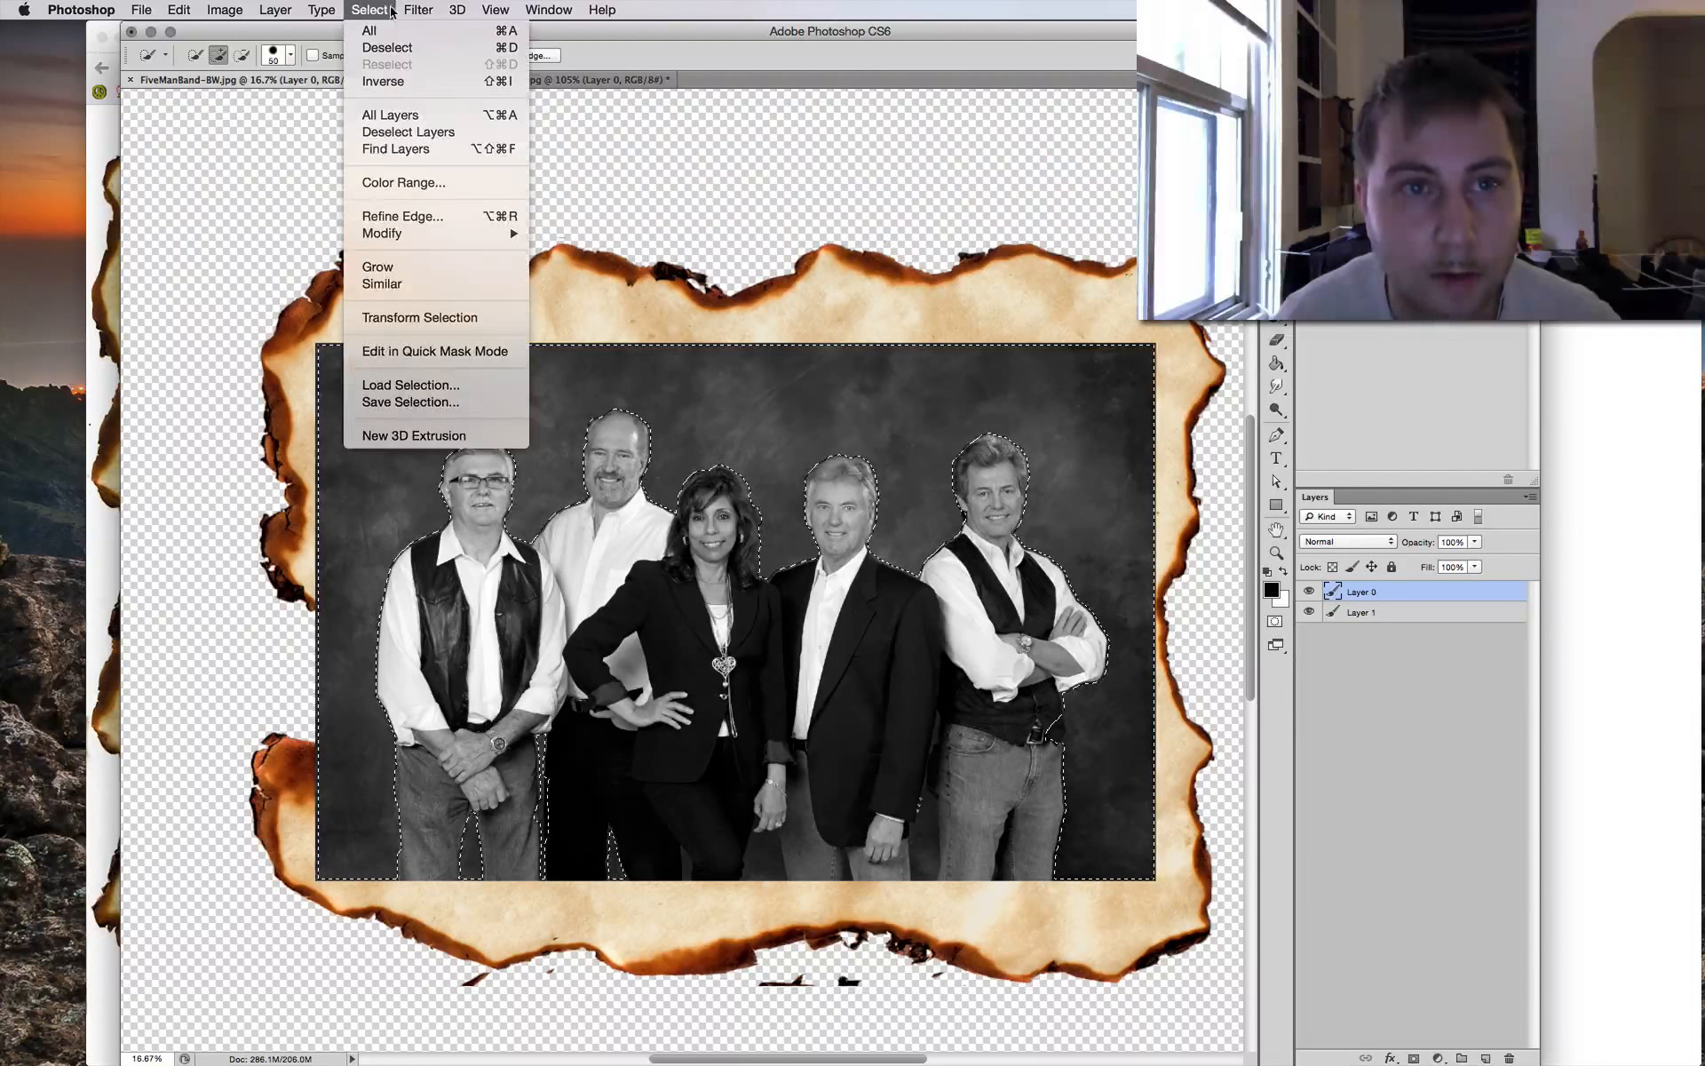
{"action": "left_click", "coordinate": [404, 84]}
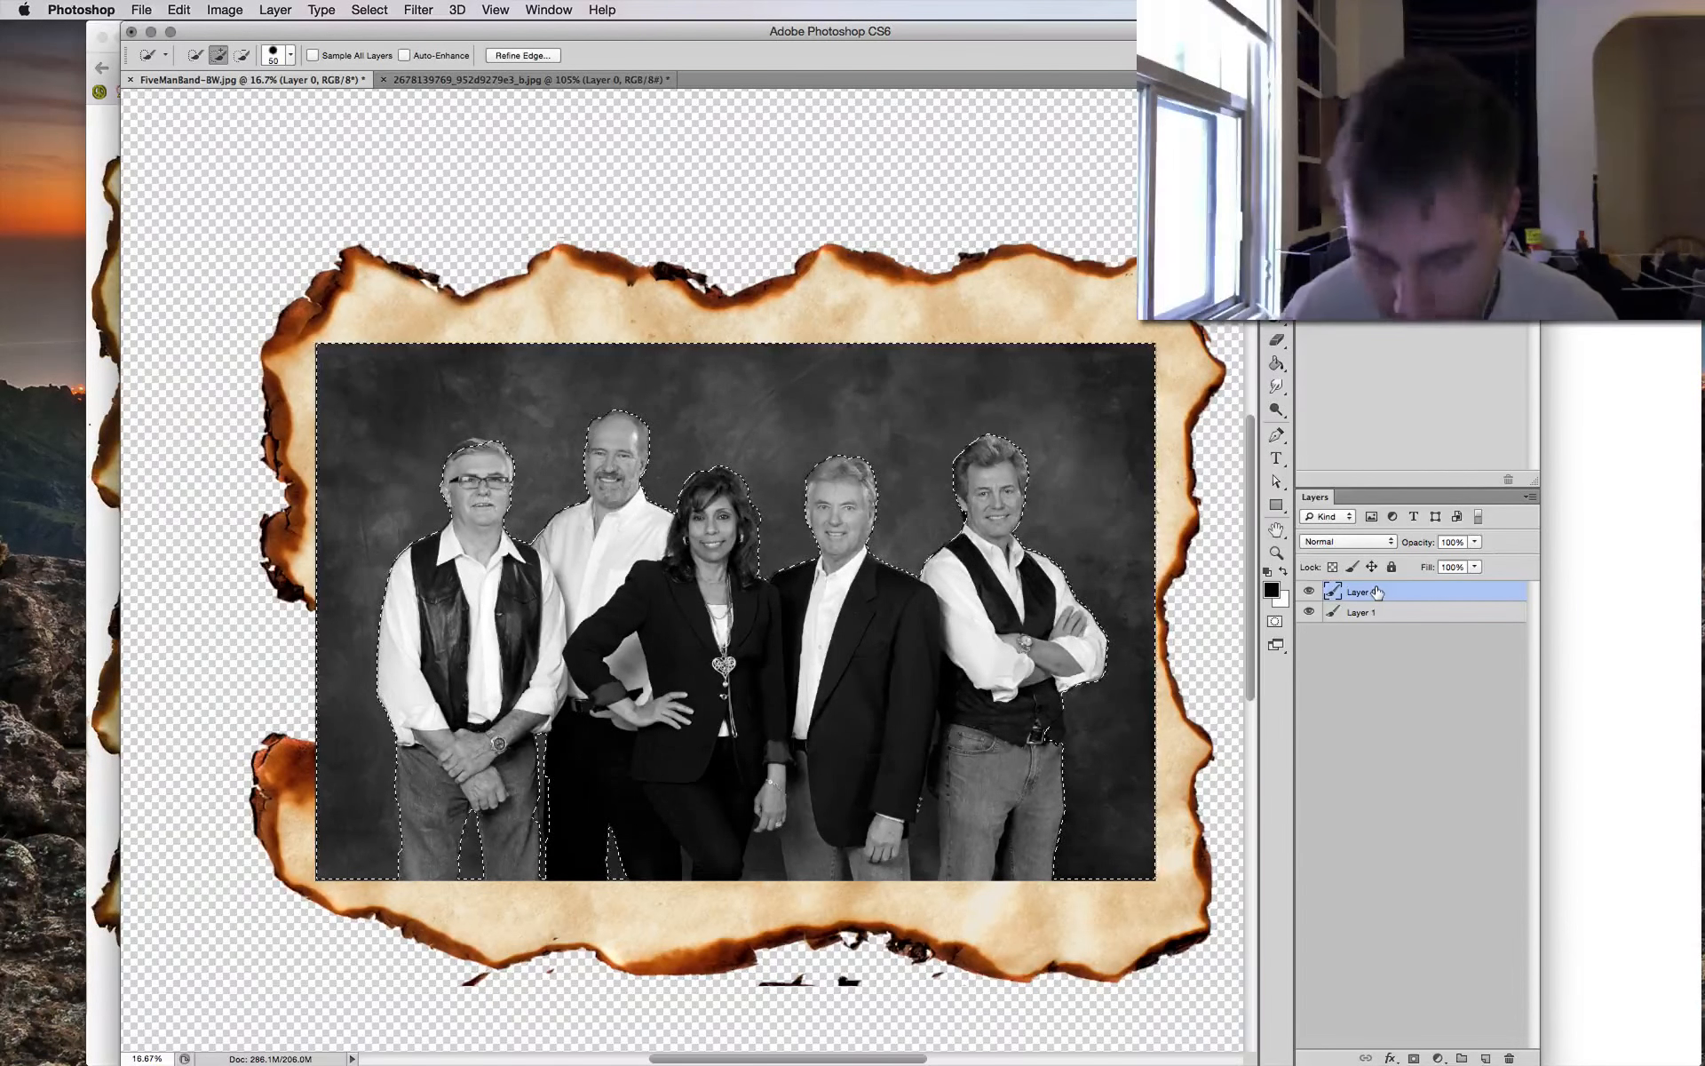
{"action": "key", "text": "super+j"}
{"action": "left_click", "coordinate": [1309, 611]}
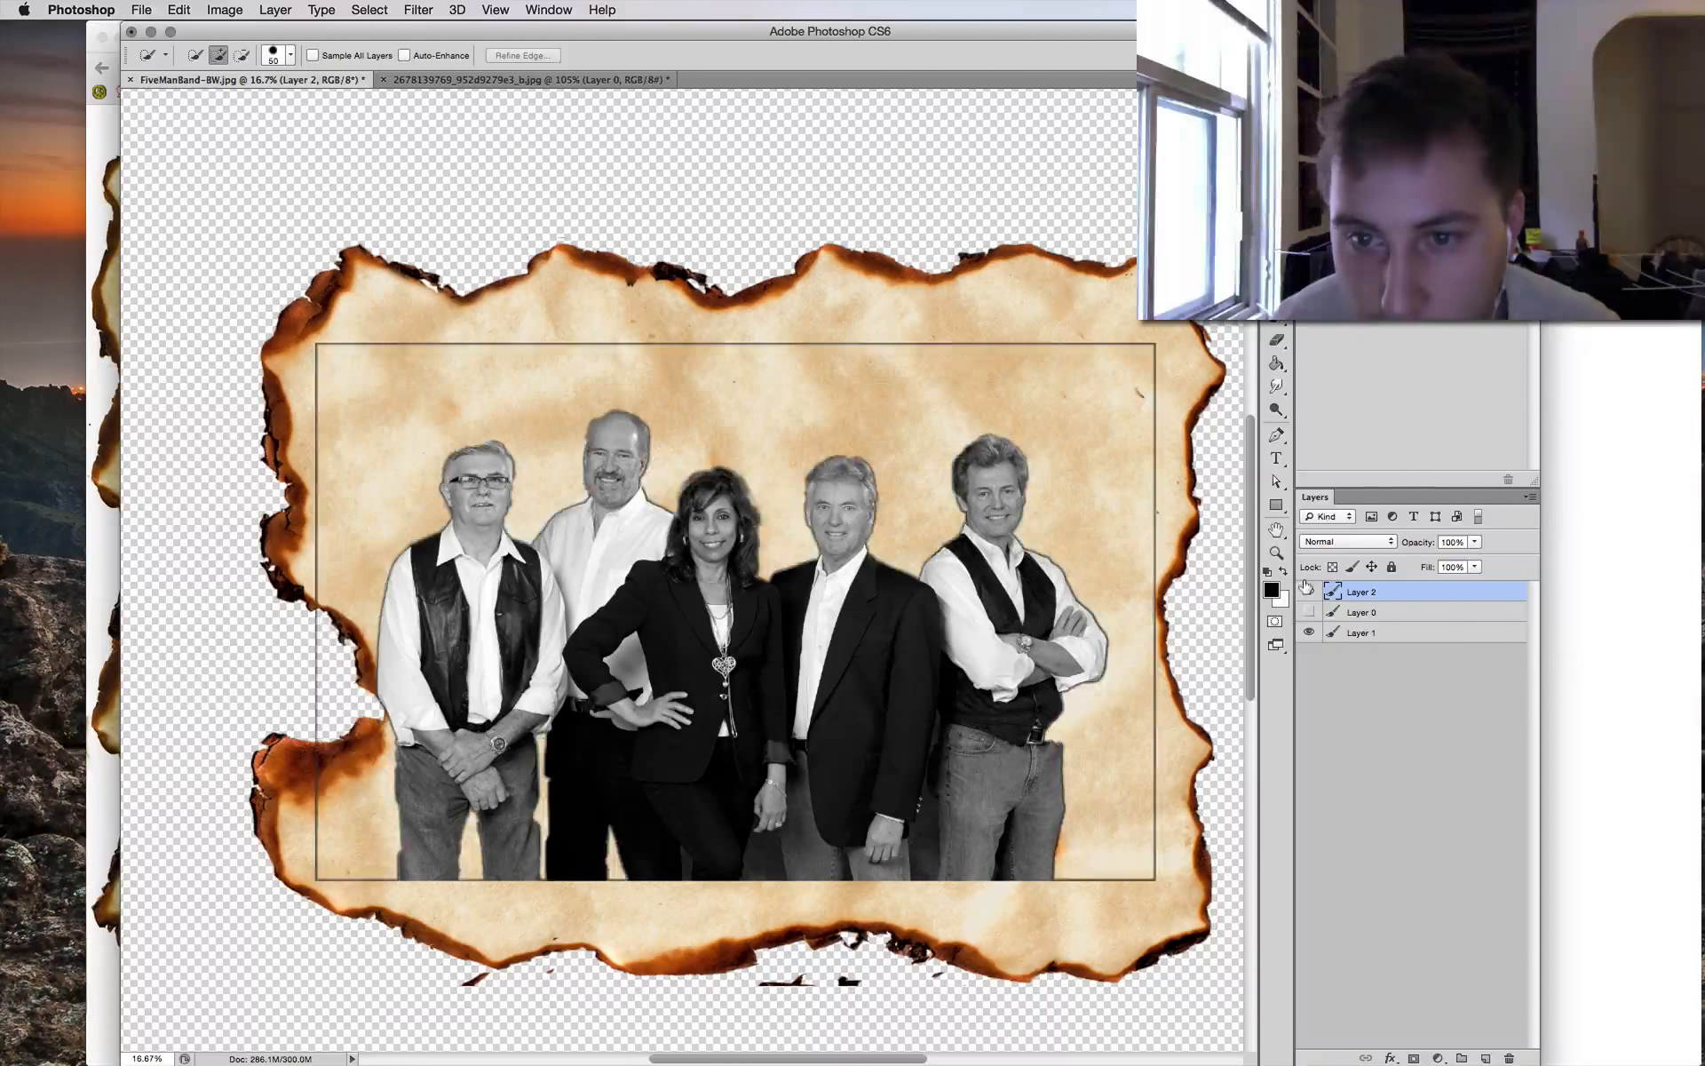
Compare the cut-out band members on Layer 2 with the original photo on Layer 0 by switching layer visibility.
{"action": "left_click", "coordinate": [1309, 590]}
{"action": "left_click", "coordinate": [1309, 591]}
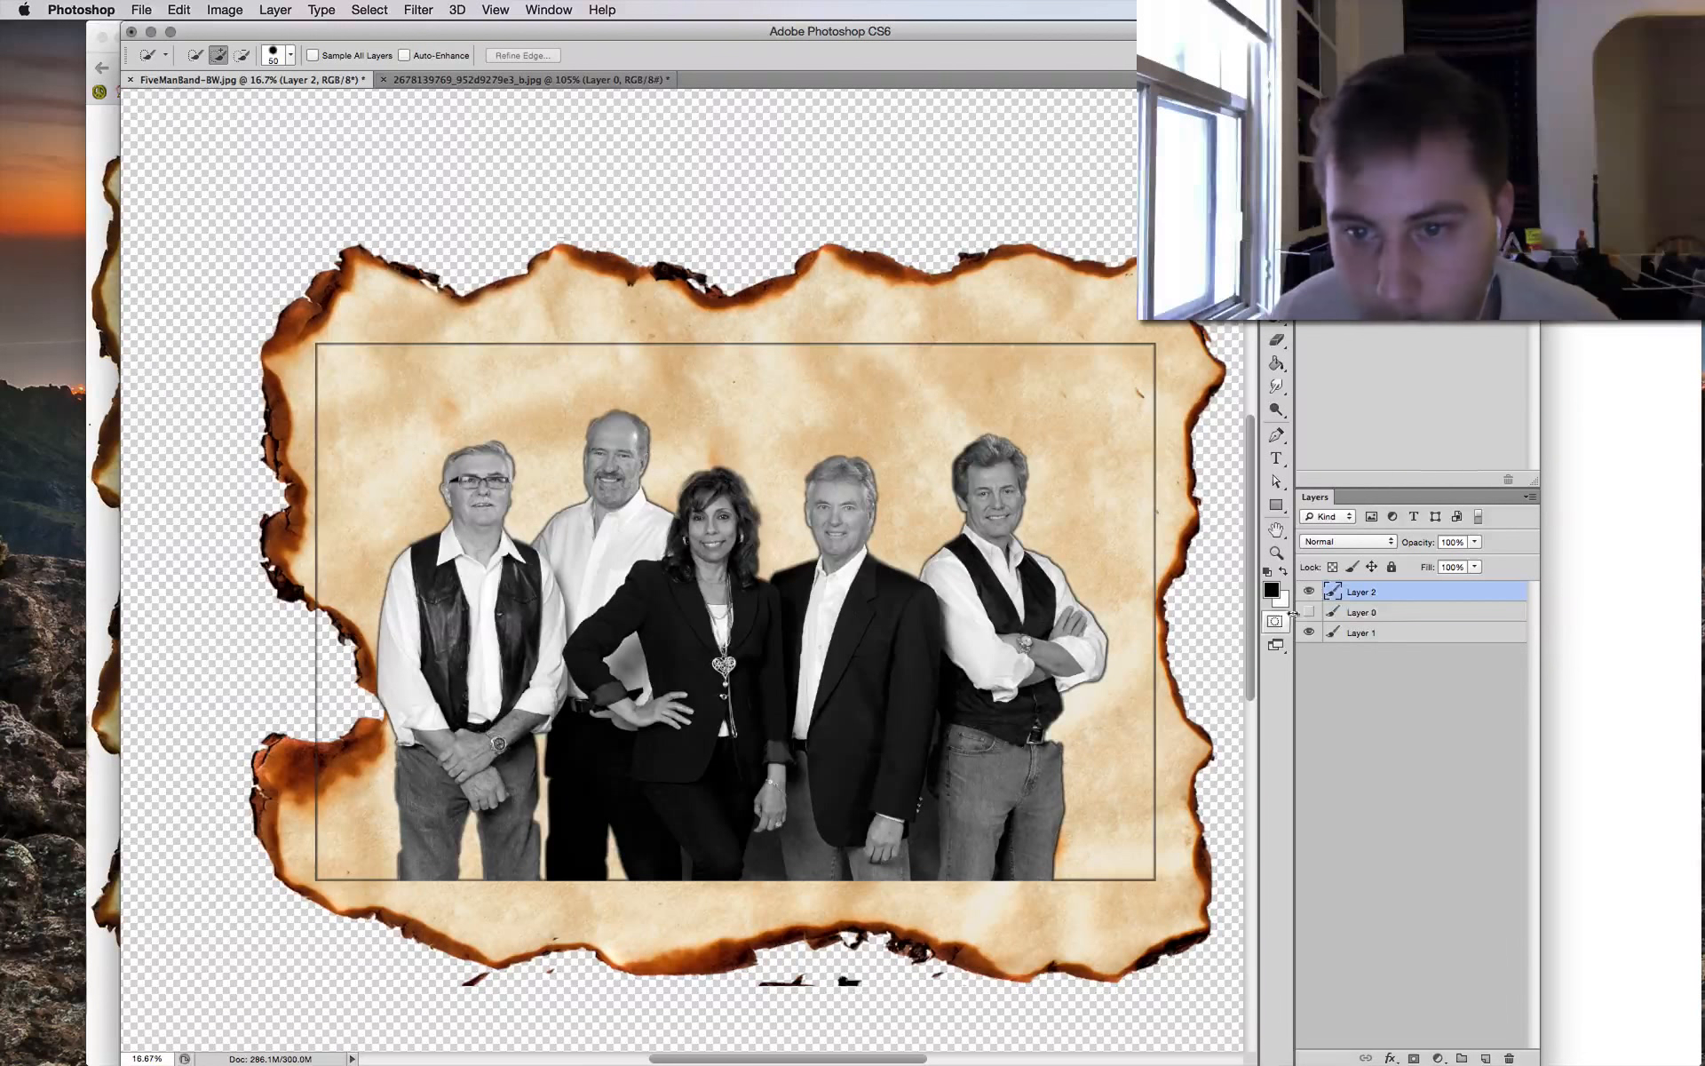
{"action": "left_click", "coordinate": [1309, 590]}
{"action": "left_click", "coordinate": [1309, 611]}
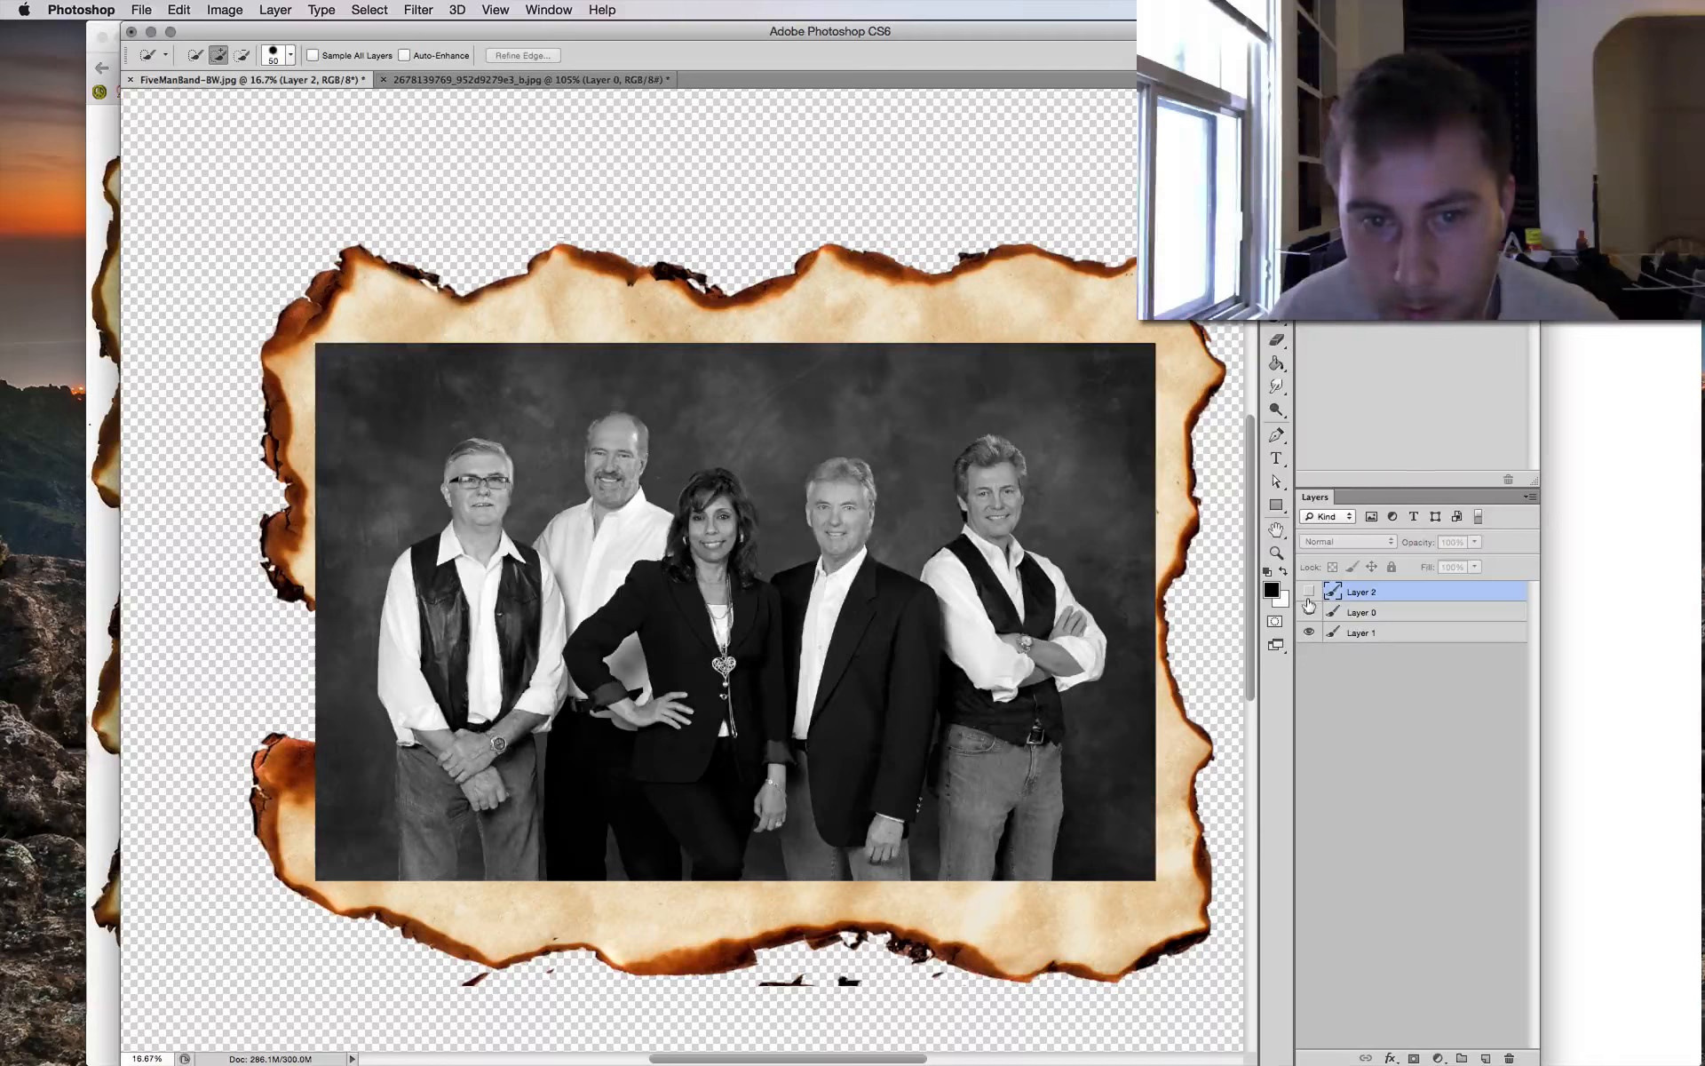
{"action": "left_click", "coordinate": [1309, 611]}
{"action": "left_click", "coordinate": [1309, 591]}
Set up the Eraser with 100% opacity, a 200 px size and 100% hardness.
{"action": "key", "text": "e"}
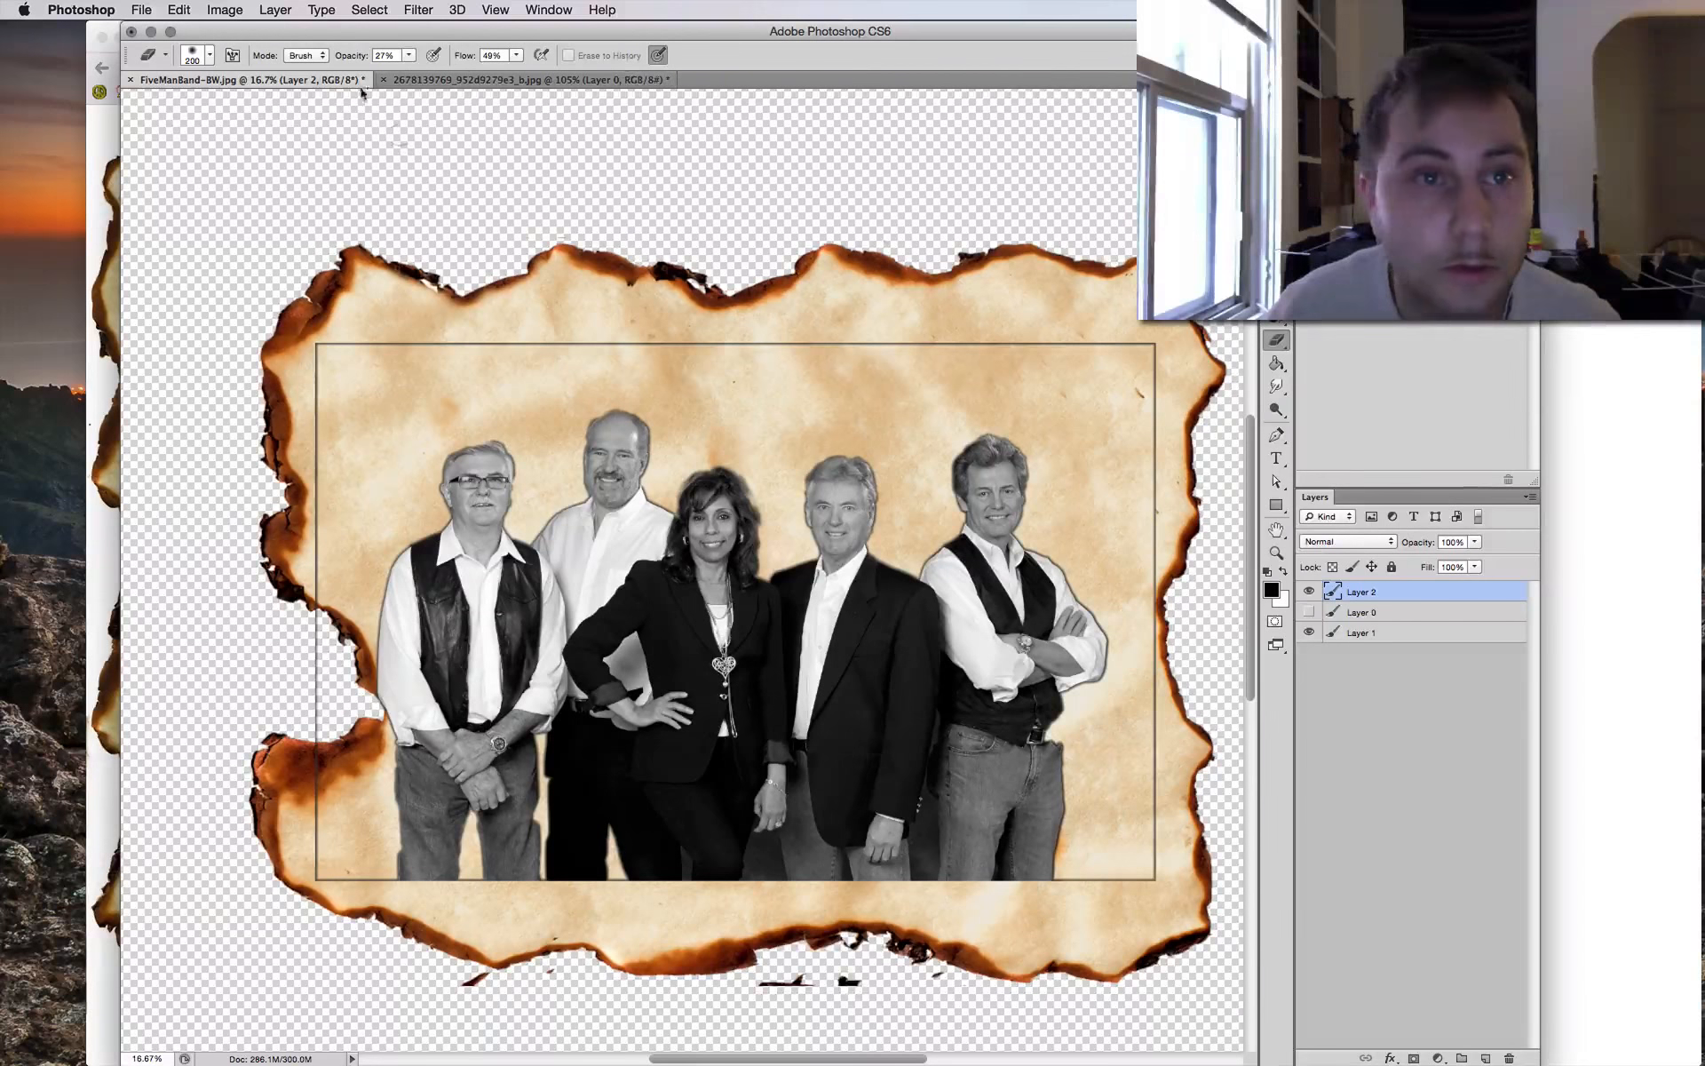
{"action": "left_click", "coordinate": [409, 55]}
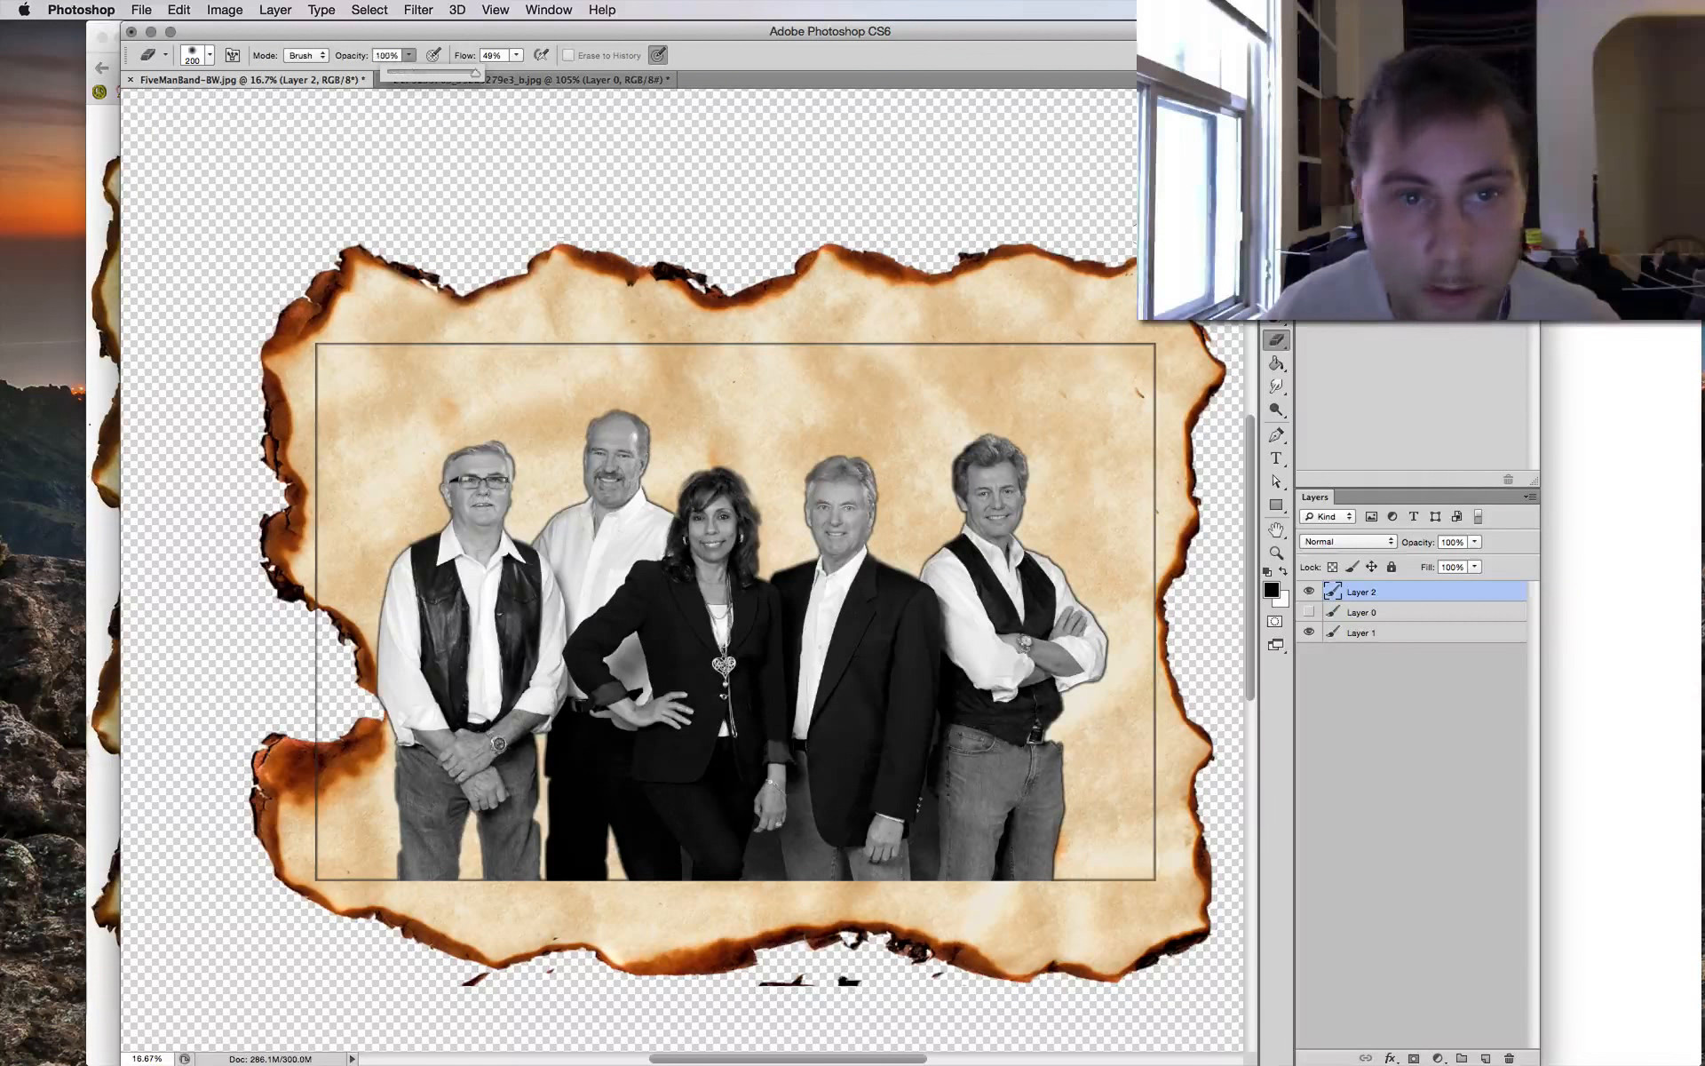
{"action": "right_click", "coordinate": [1142, 824]}
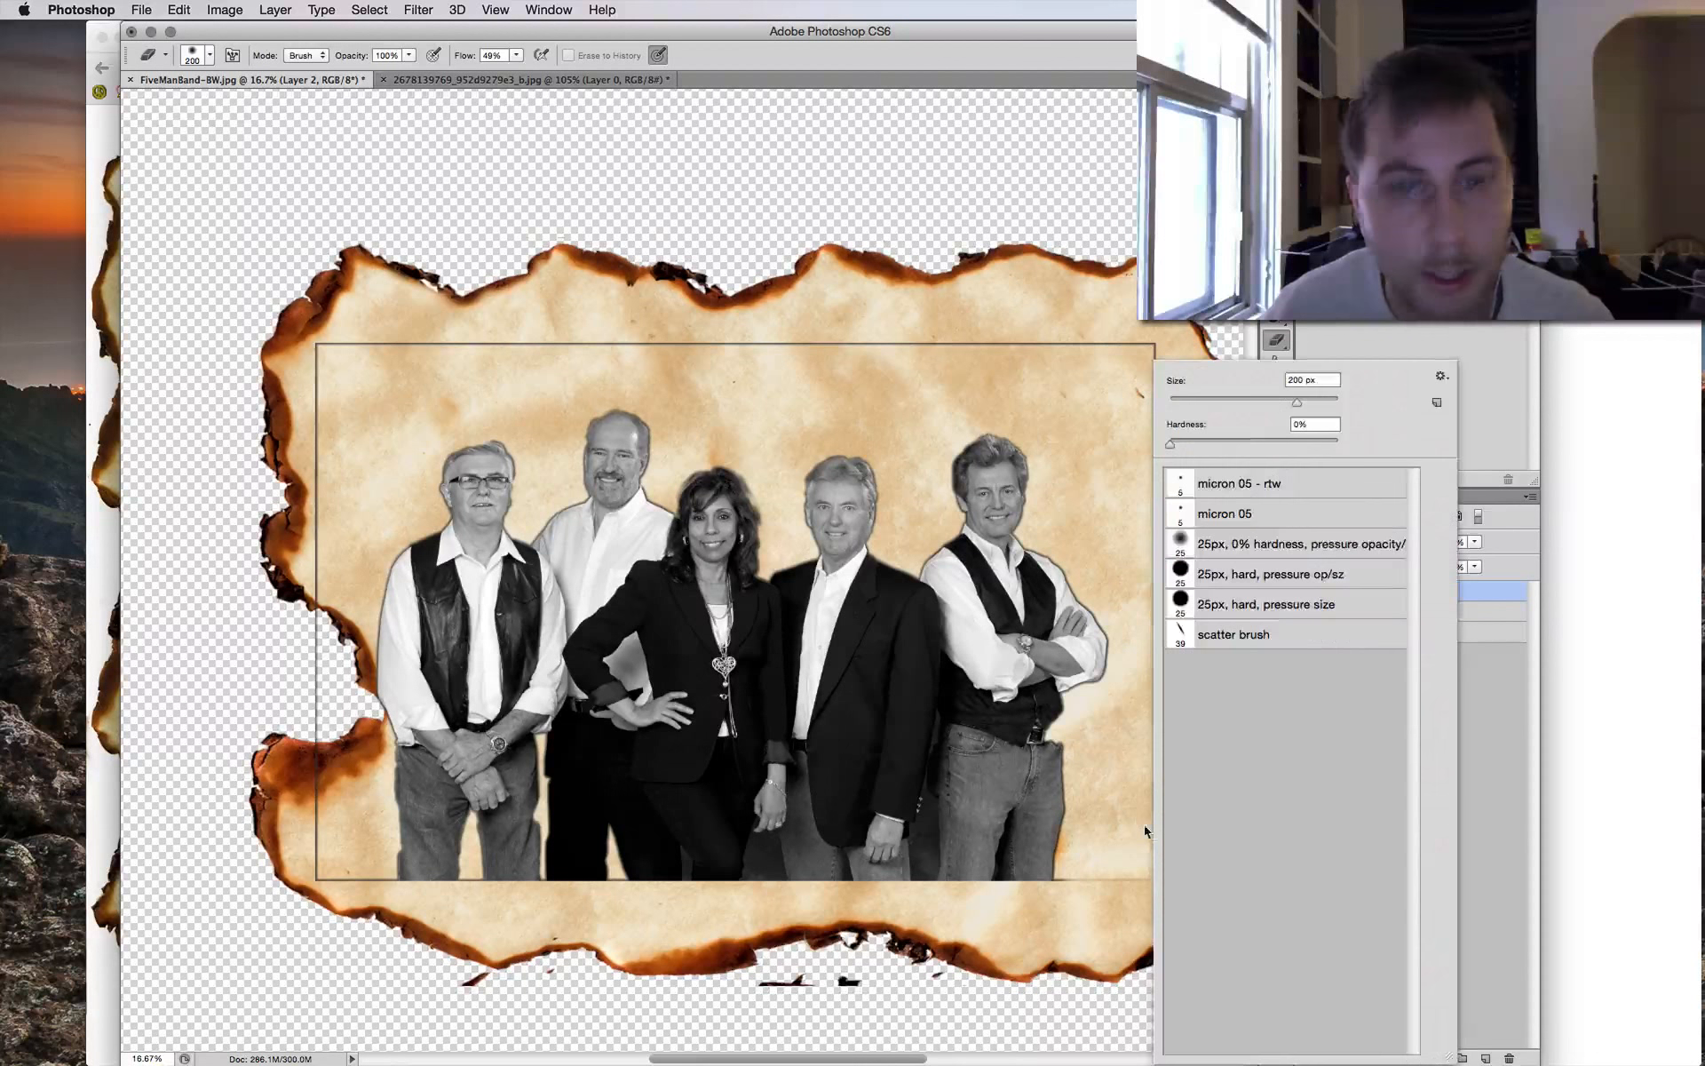
{"action": "left_click_drag", "start_coordinate": [1171, 446], "coordinate": [1482, 453]}
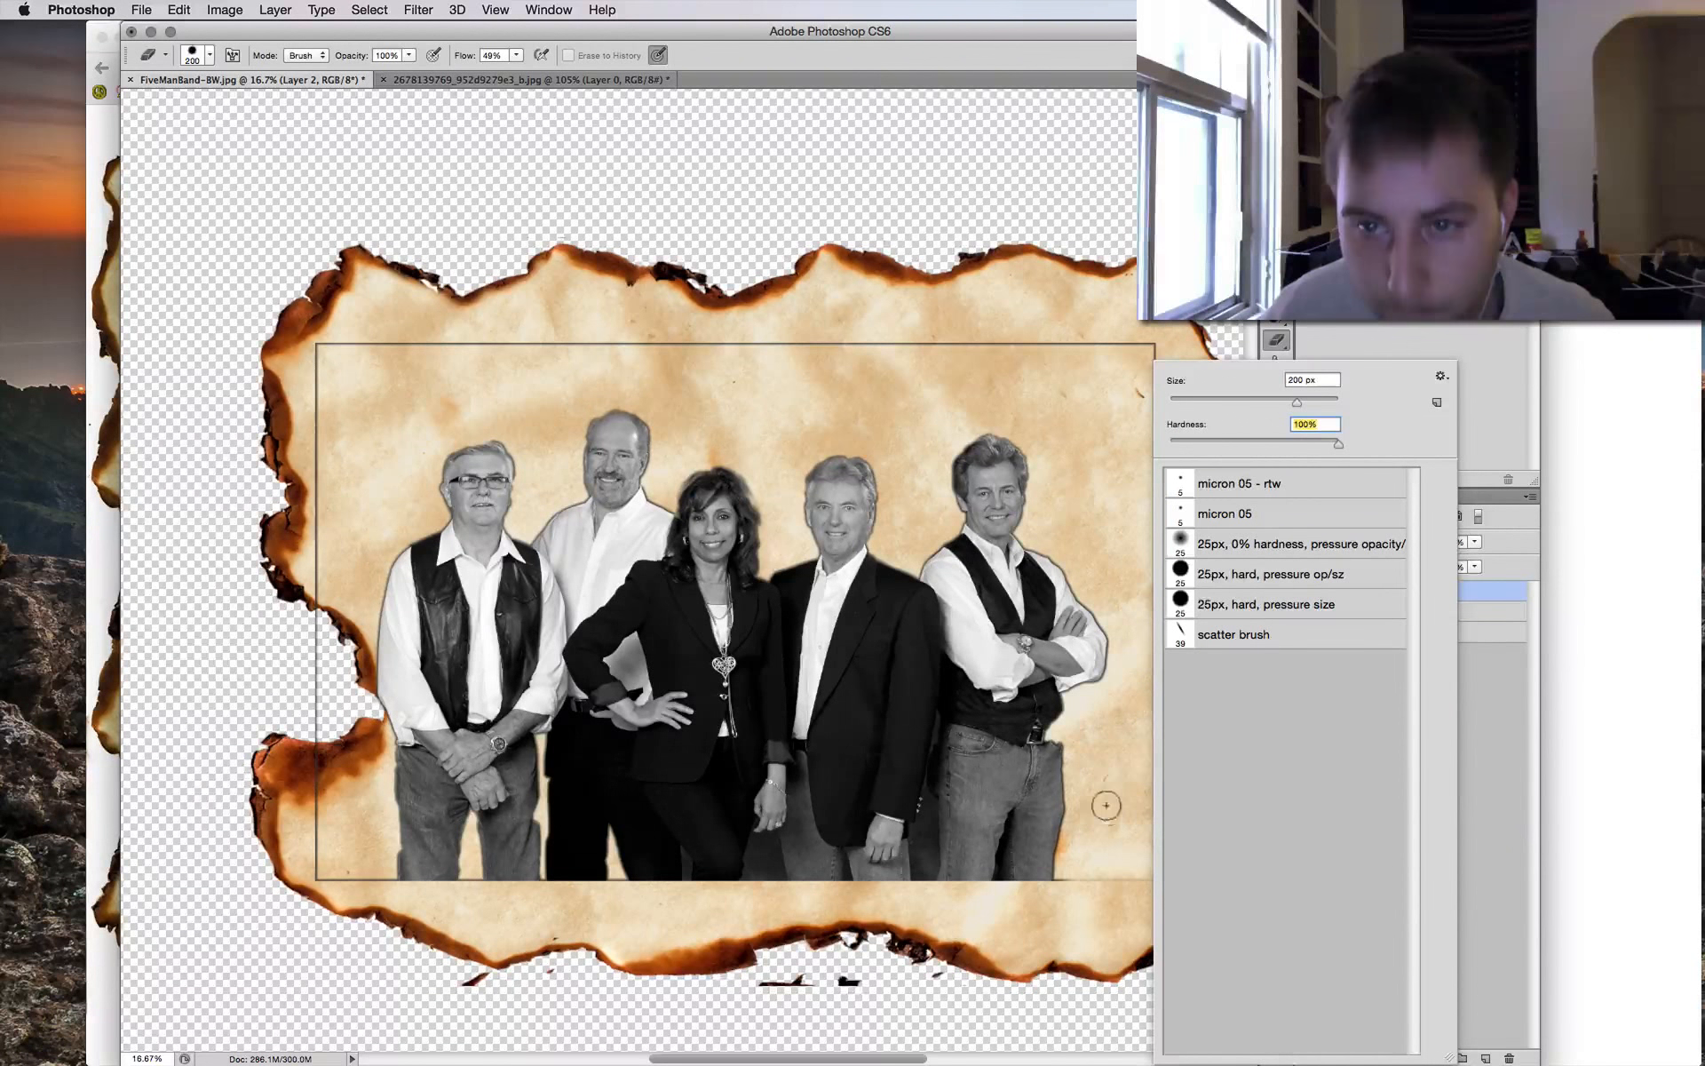
{"action": "key", "text": "Return"}
Erase the leftover frame line beside the band along the photo's right edge and part of its upper edge.
{"action": "mouse_move", "coordinate": [1070, 879]}
{"action": "left_mouse_down"}
{"action": "mouse_move", "coordinate": [1160, 880]}
{"action": "mouse_move", "coordinate": [1138, 890]}
{"action": "mouse_move", "coordinate": [1157, 658]}
{"action": "mouse_move", "coordinate": [1152, 853]}
{"action": "left_mouse_up"}
{"action": "mouse_move", "coordinate": [1129, 526]}
{"action": "left_mouse_down"}
{"action": "mouse_move", "coordinate": [1144, 599]}
{"action": "mouse_move", "coordinate": [1149, 358]}
{"action": "mouse_move", "coordinate": [1144, 466]}
{"action": "left_mouse_up"}
{"action": "left_click_drag", "start_coordinate": [1082, 349], "coordinate": [876, 350]}
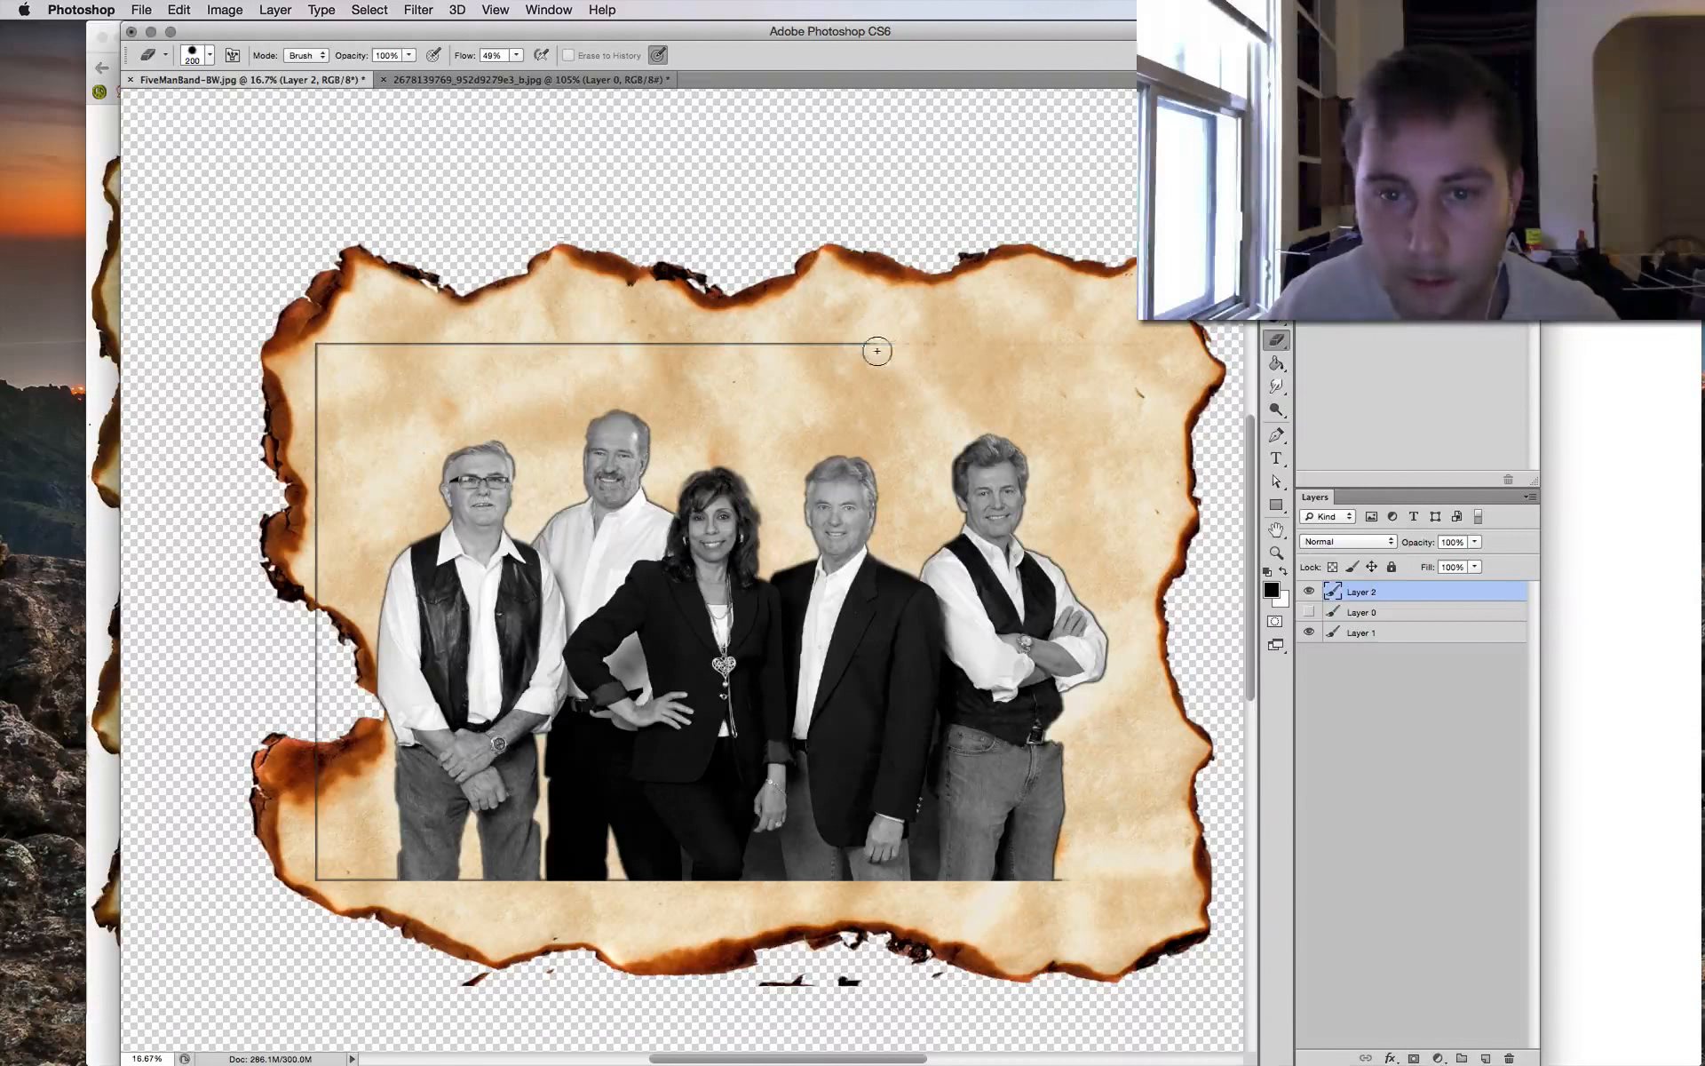
Delete the remaining frame line outside a rectangular selection drawn around the band members, and deselect.
{"action": "key", "text": "m"}
{"action": "left_click_drag", "start_coordinate": [1131, 910], "coordinate": [374, 394]}
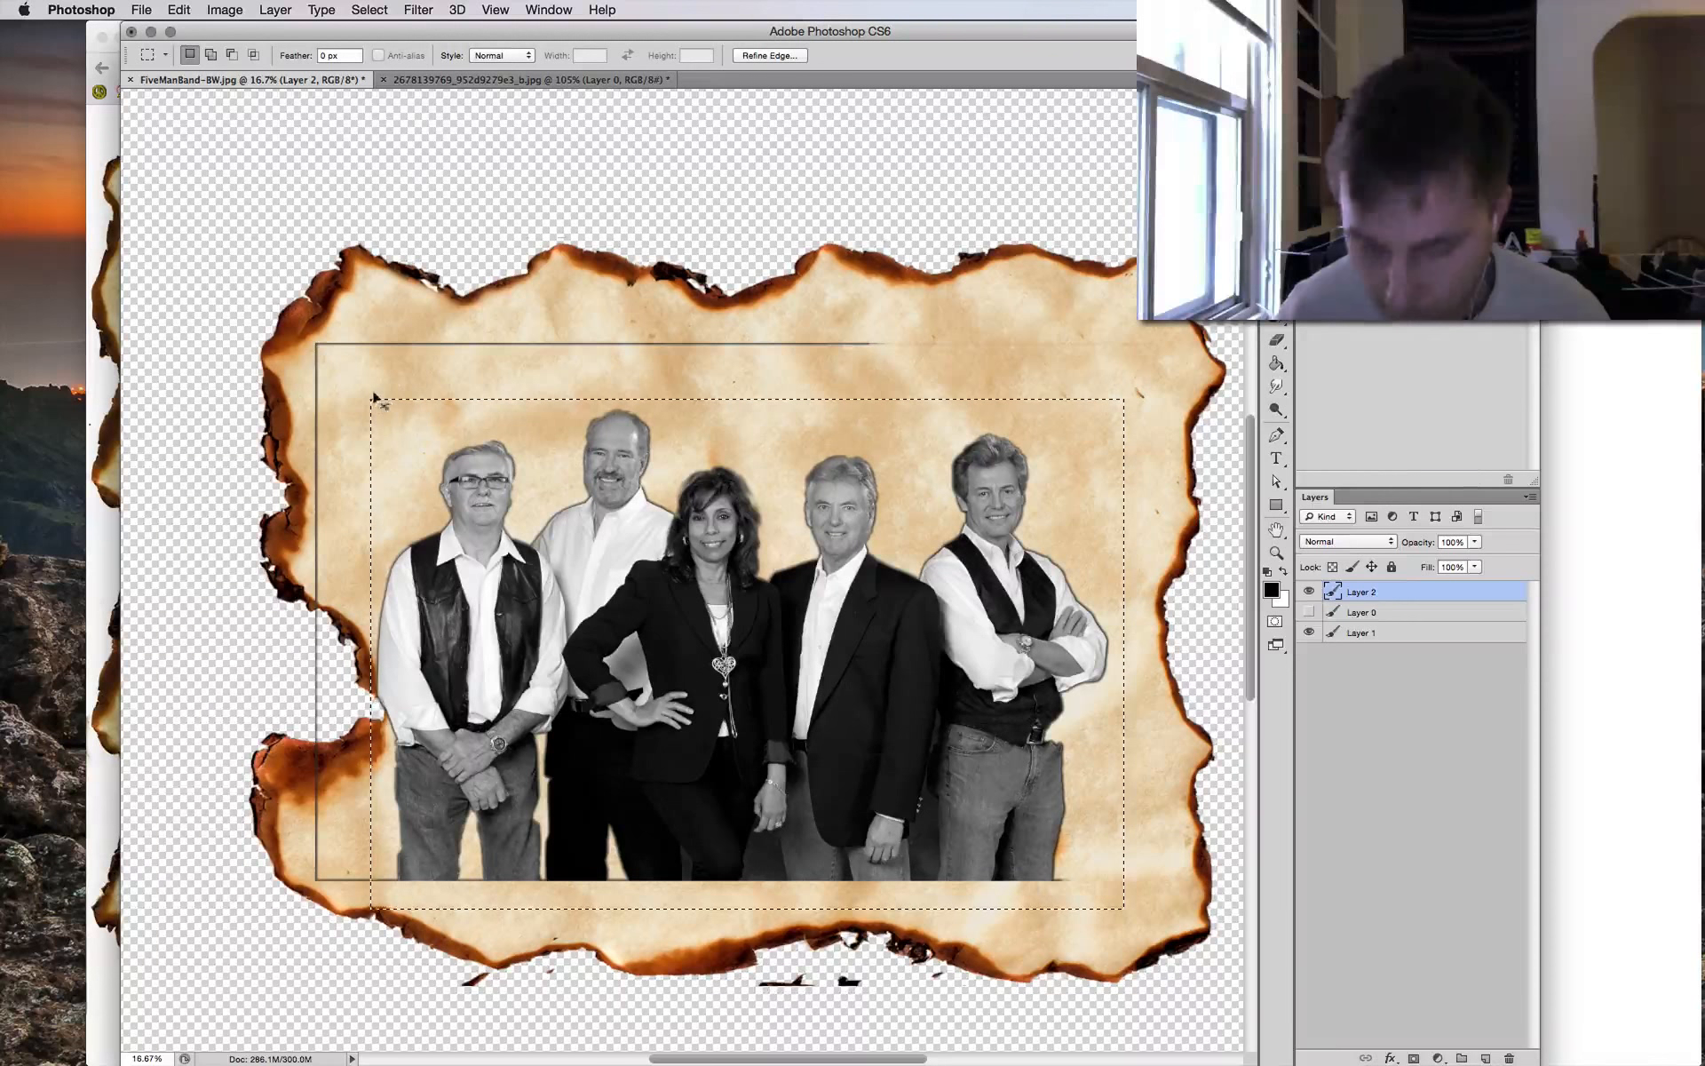
{"action": "key", "text": "shift+super+i"}
{"action": "key", "text": "BackSpace"}
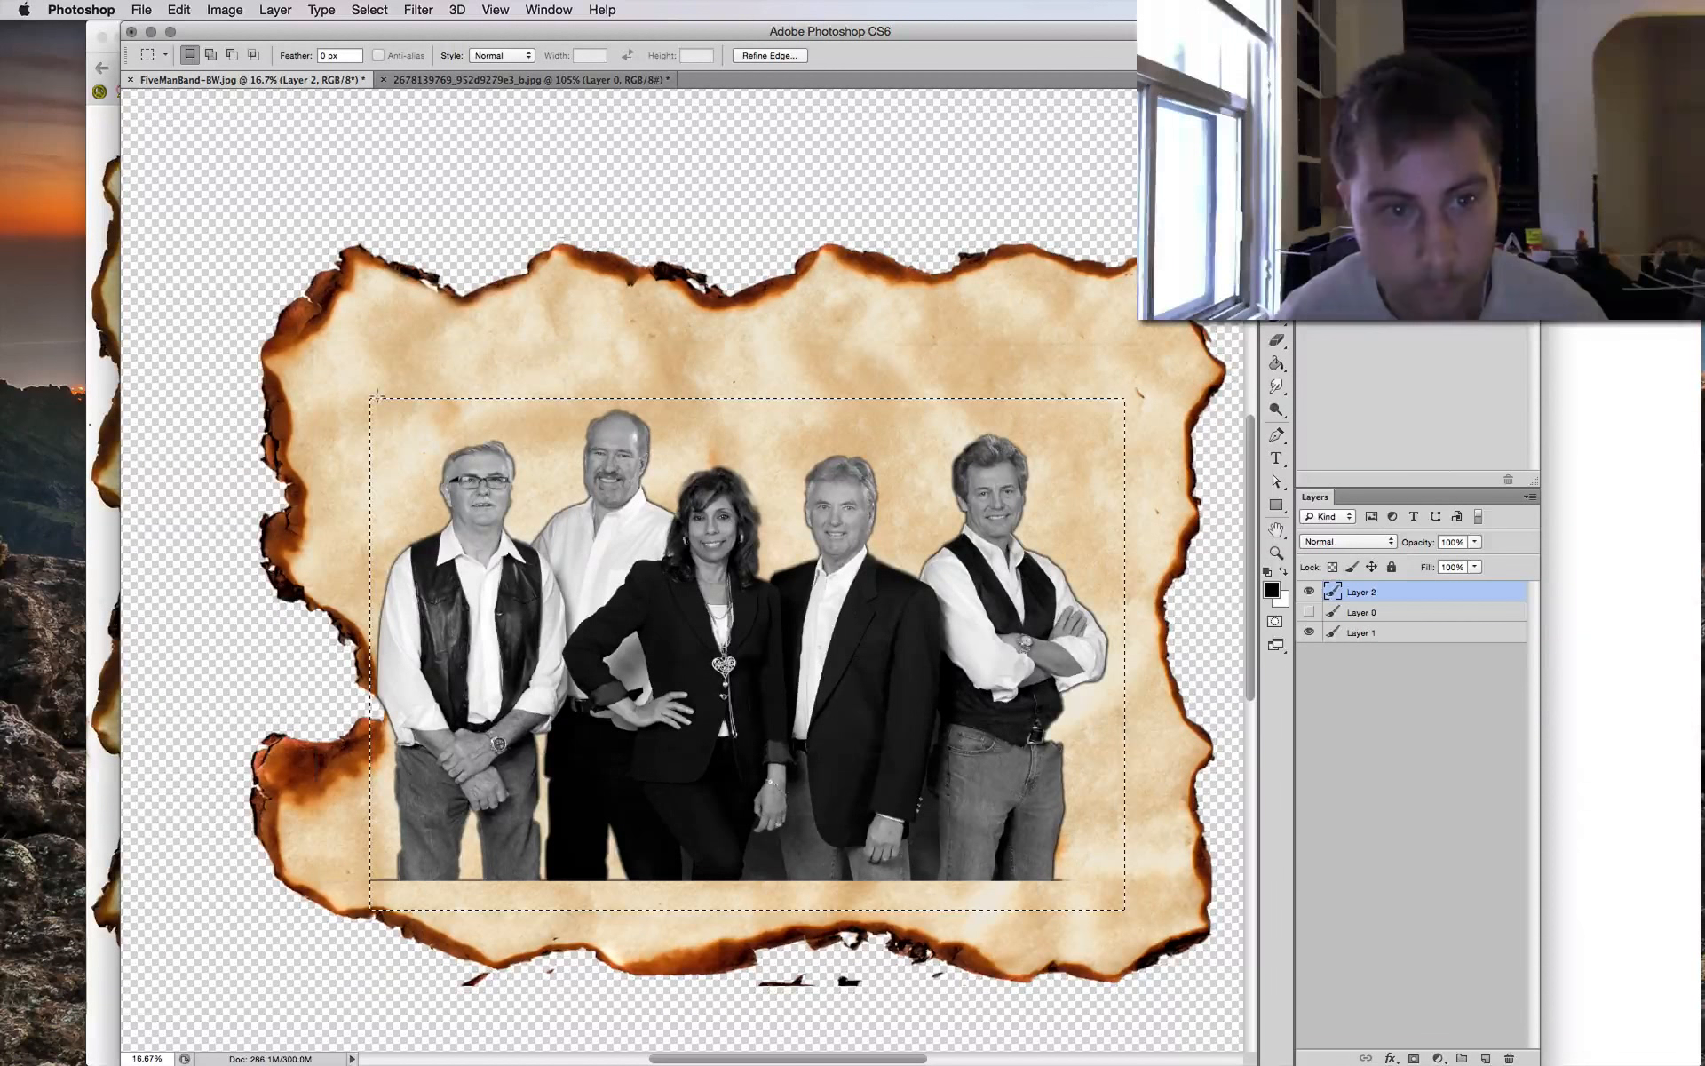
{"action": "key", "text": "super+d"}
Erase the leftover backdrop on both sides of the legs of the man in the dark suit jacket.
{"action": "key", "text": "e"}
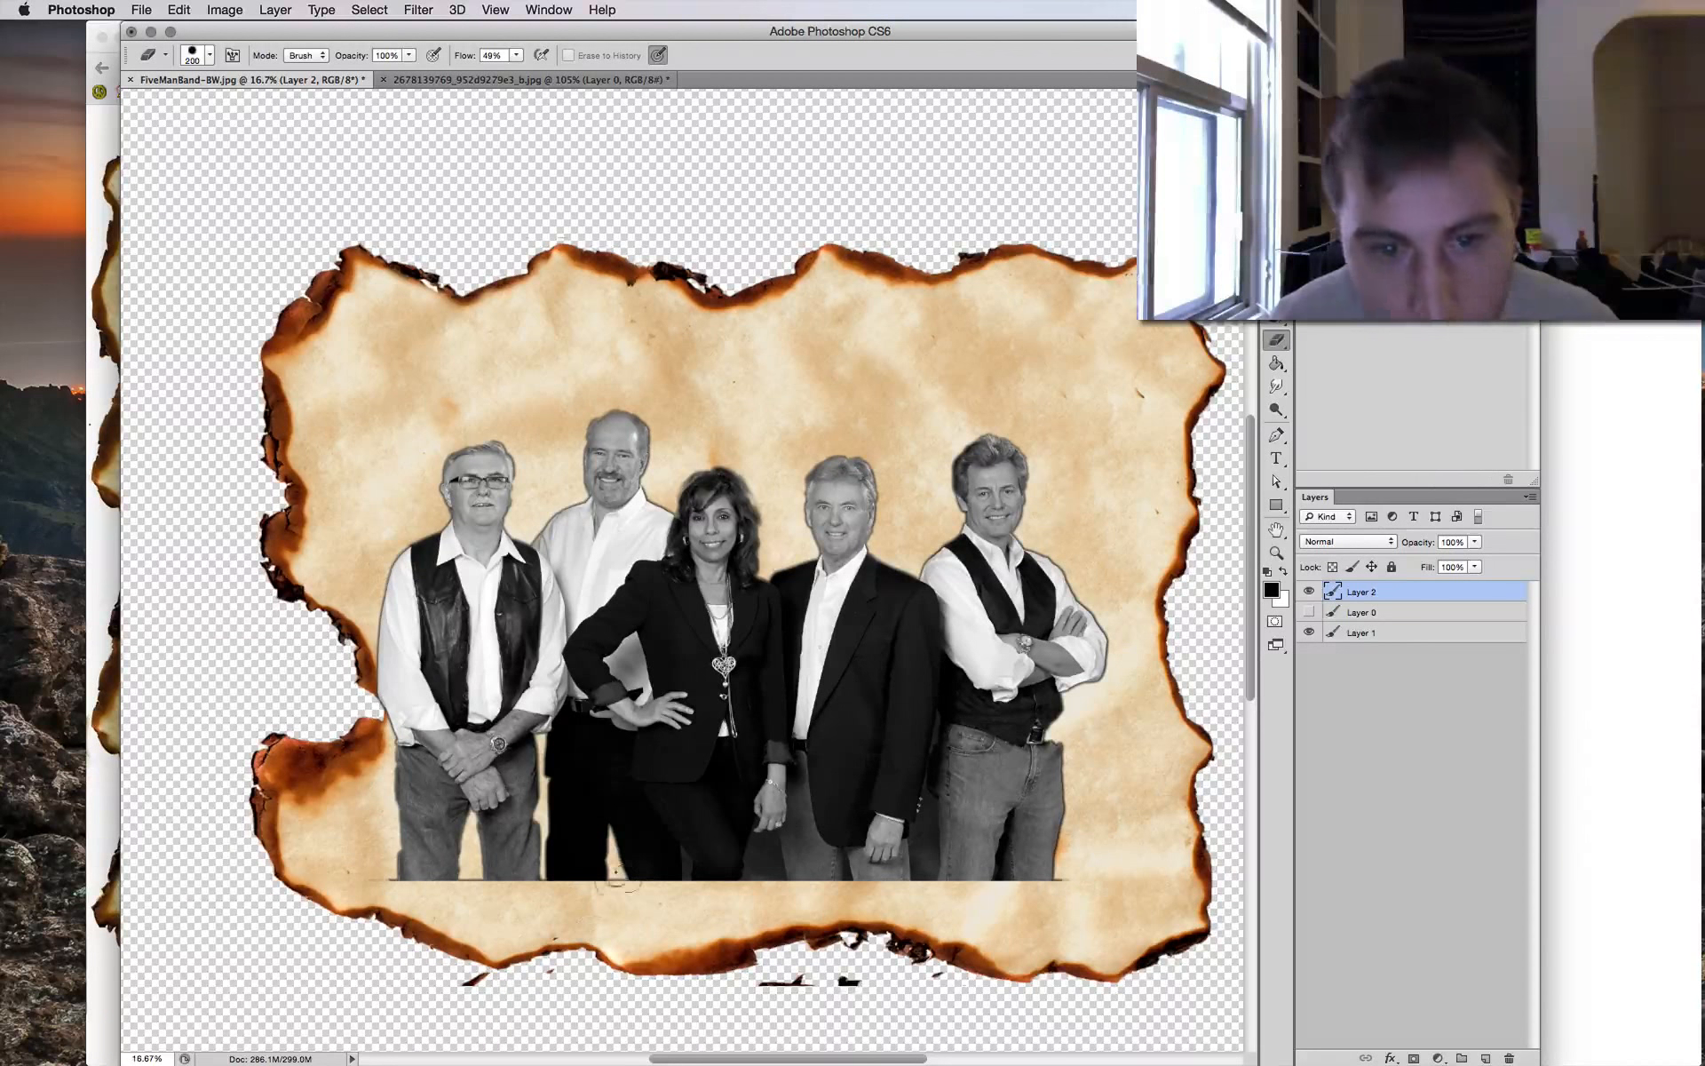
{"action": "left_click_drag", "start_coordinate": [915, 839], "coordinate": [926, 860]}
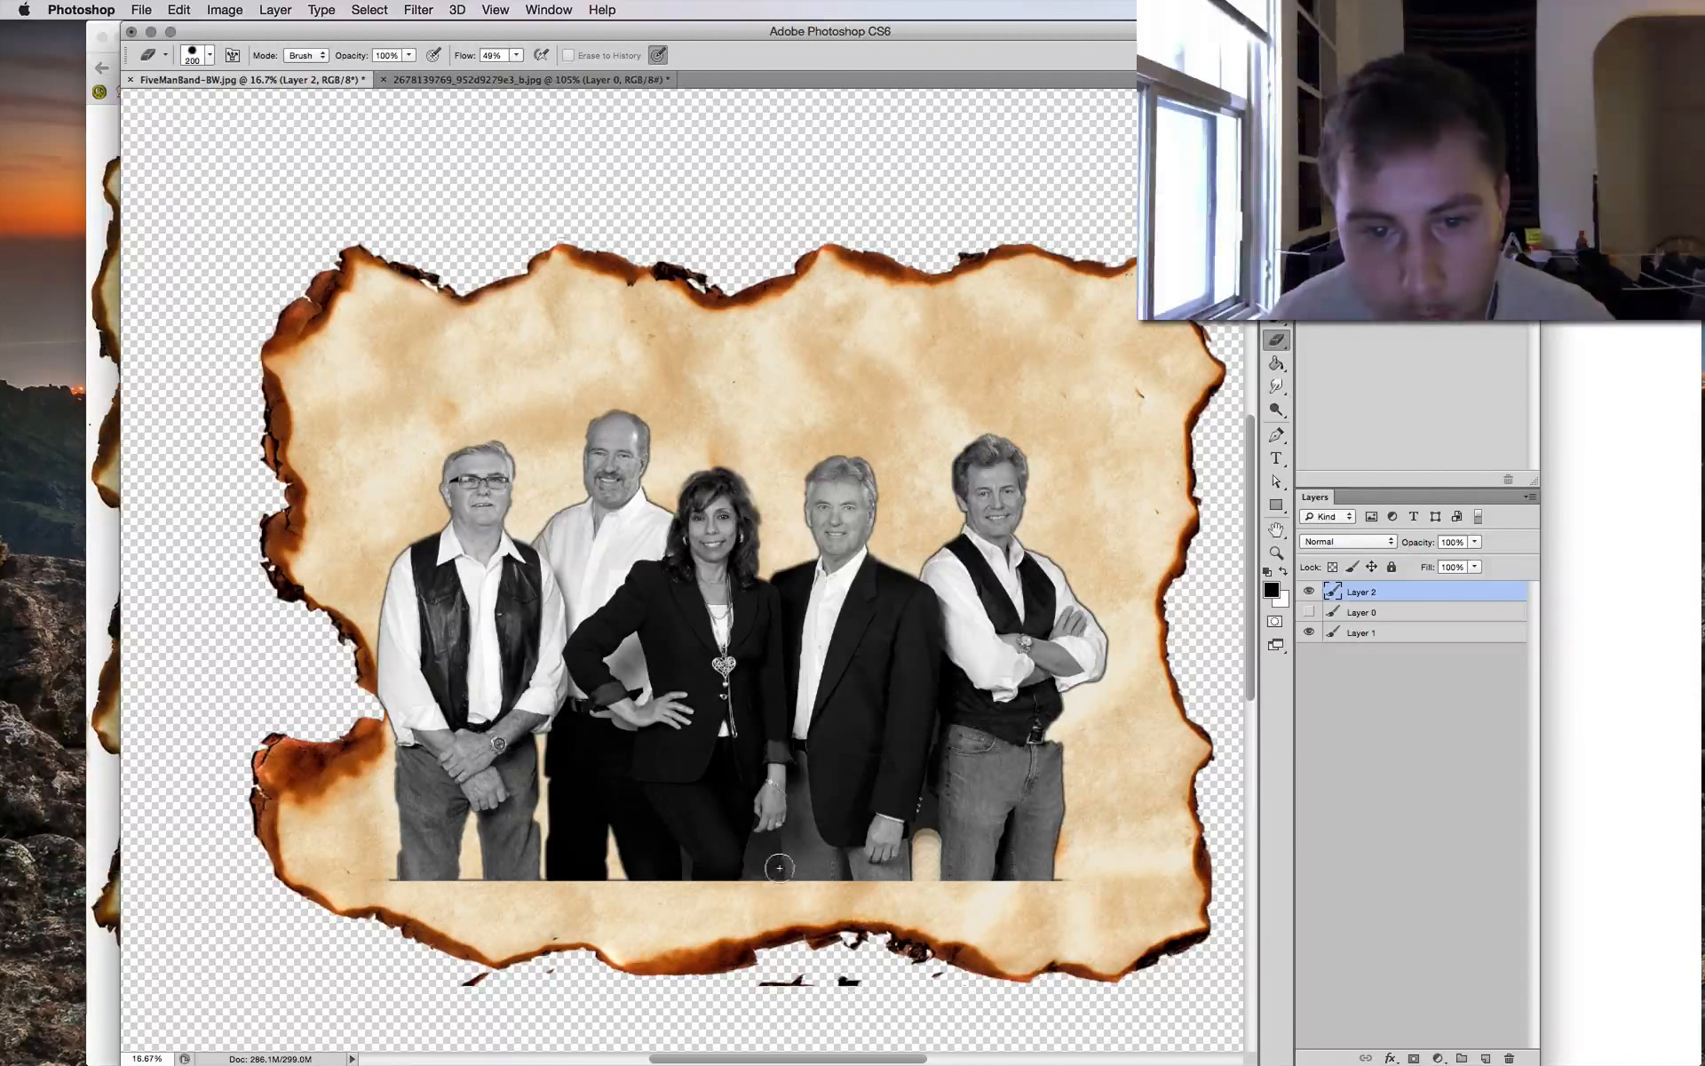
{"action": "left_click_drag", "start_coordinate": [779, 867], "coordinate": [762, 870]}
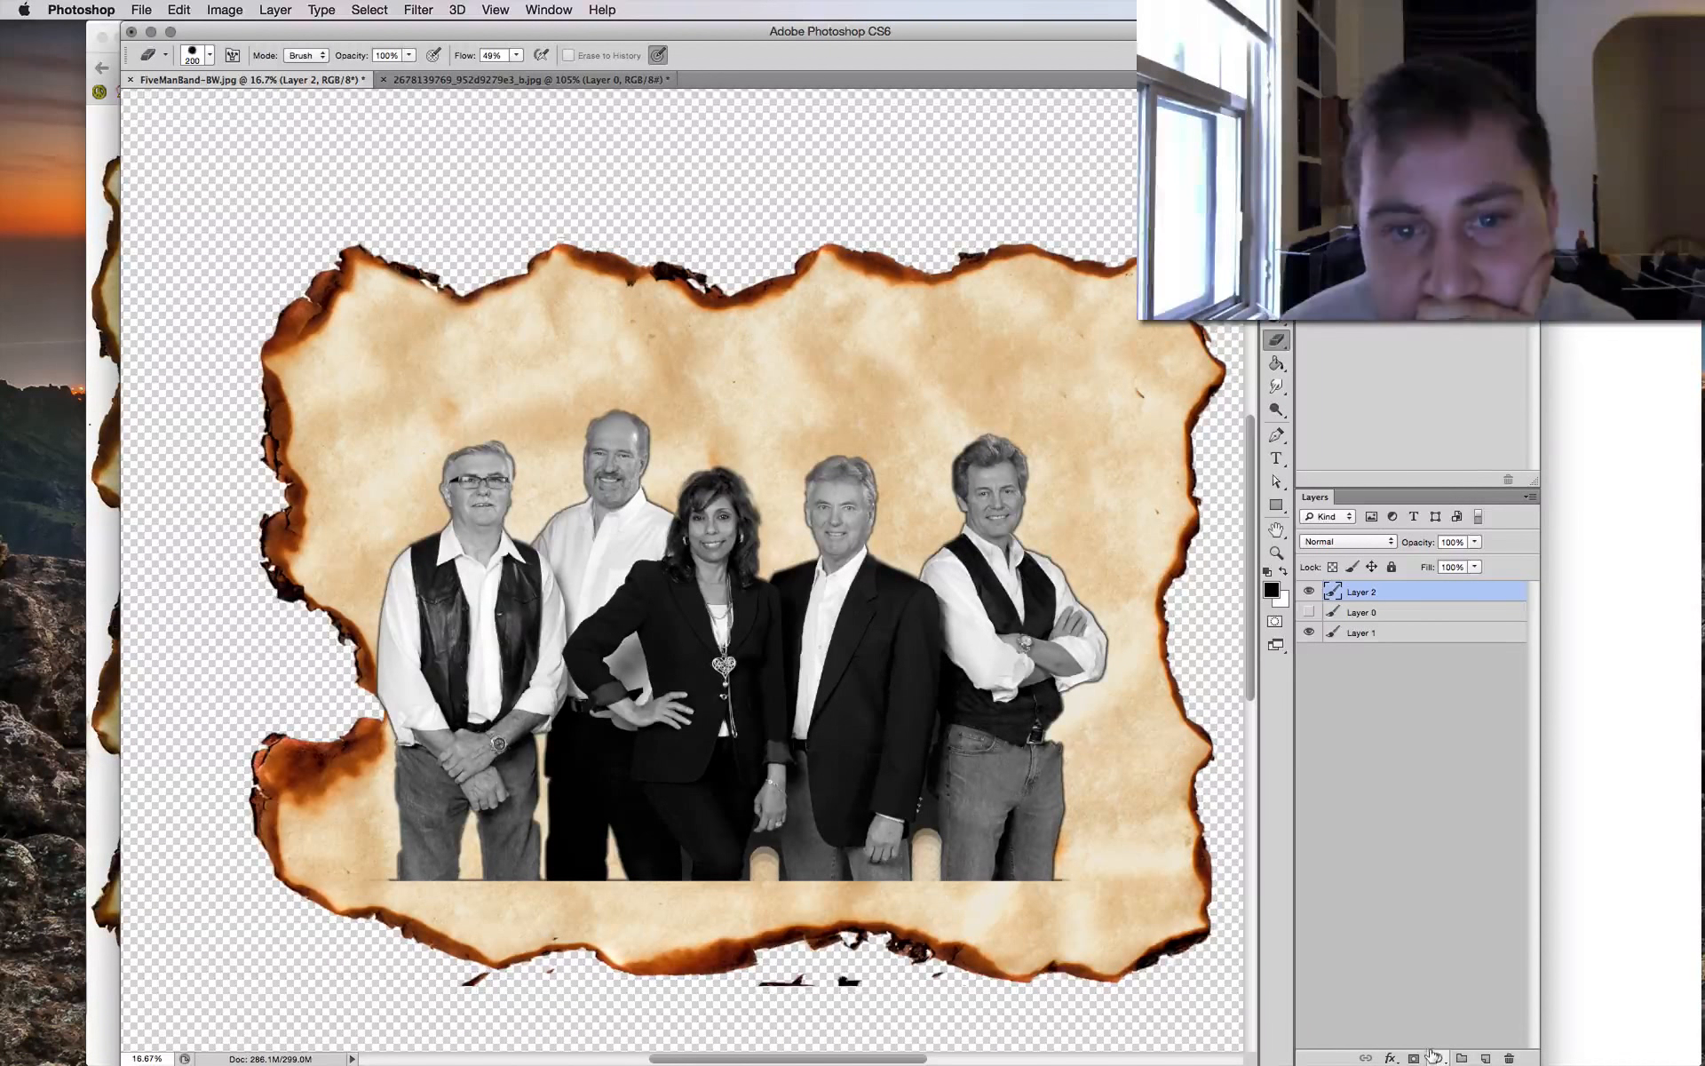
Colorize the band members in sepia with Hue/Saturation, using saturation 25 and lightness -15.
{"action": "left_click", "coordinate": [419, 11]}
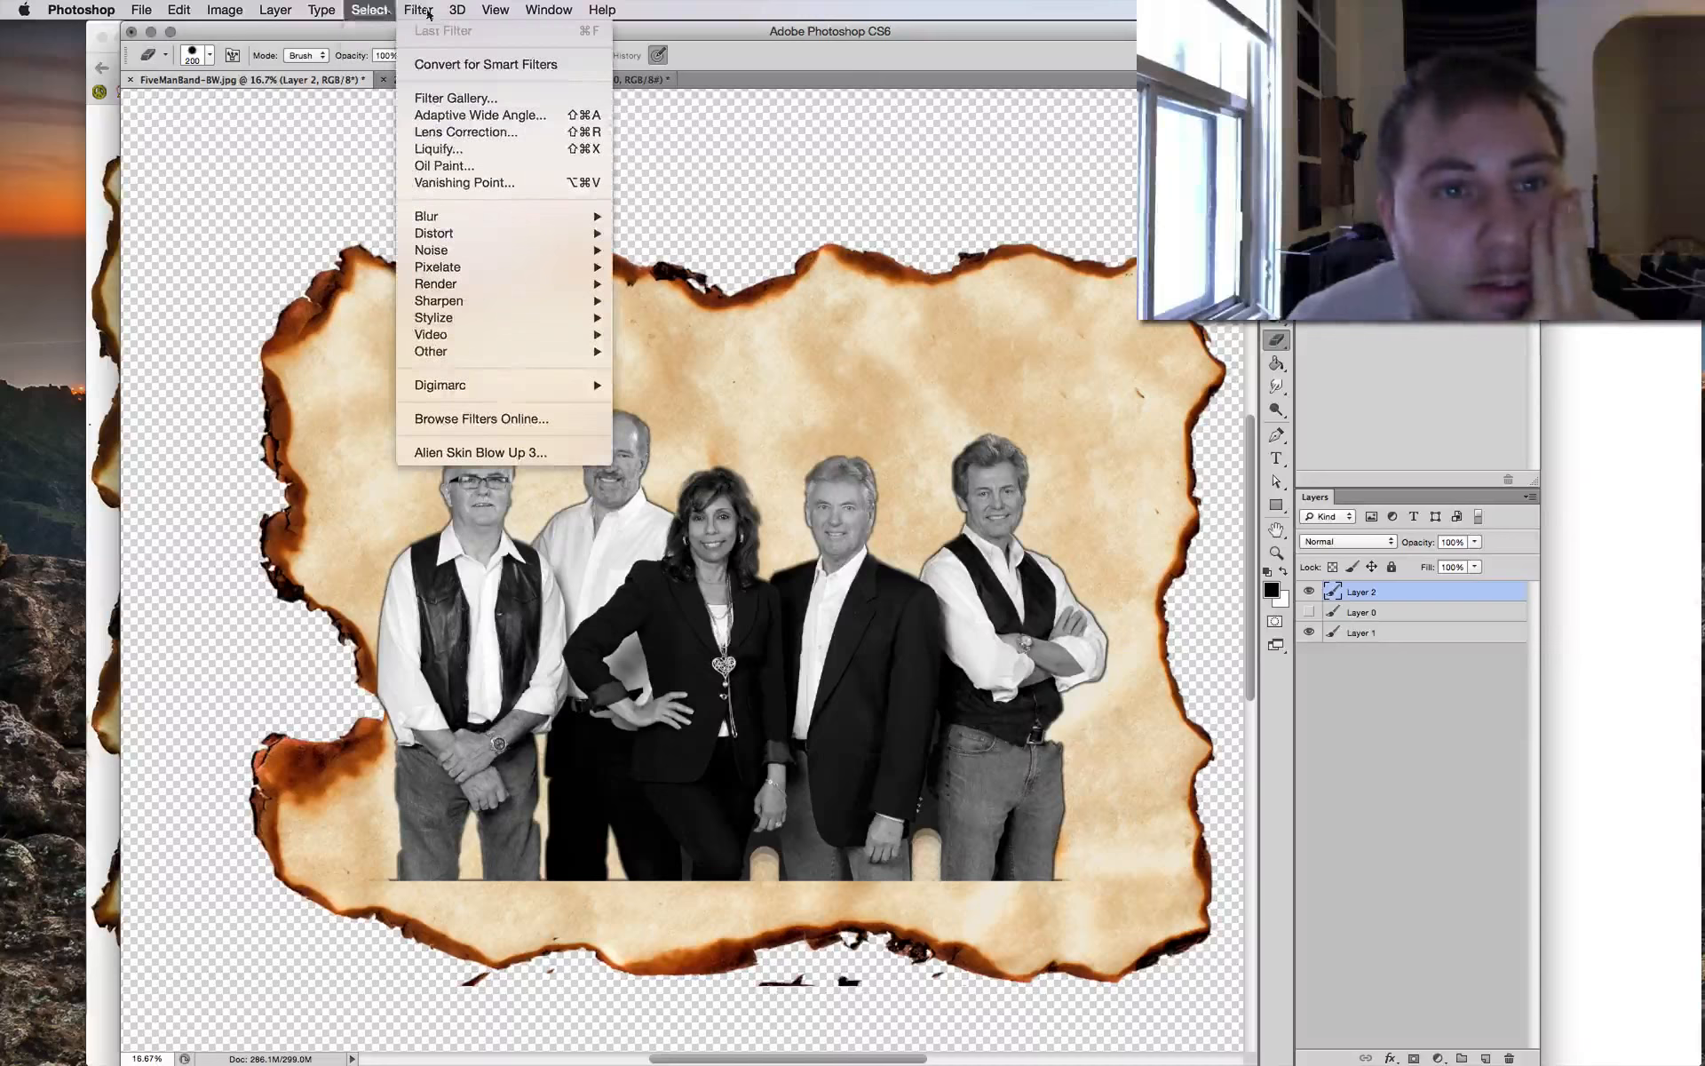
{"action": "mouse_move", "coordinate": [262, 9]}
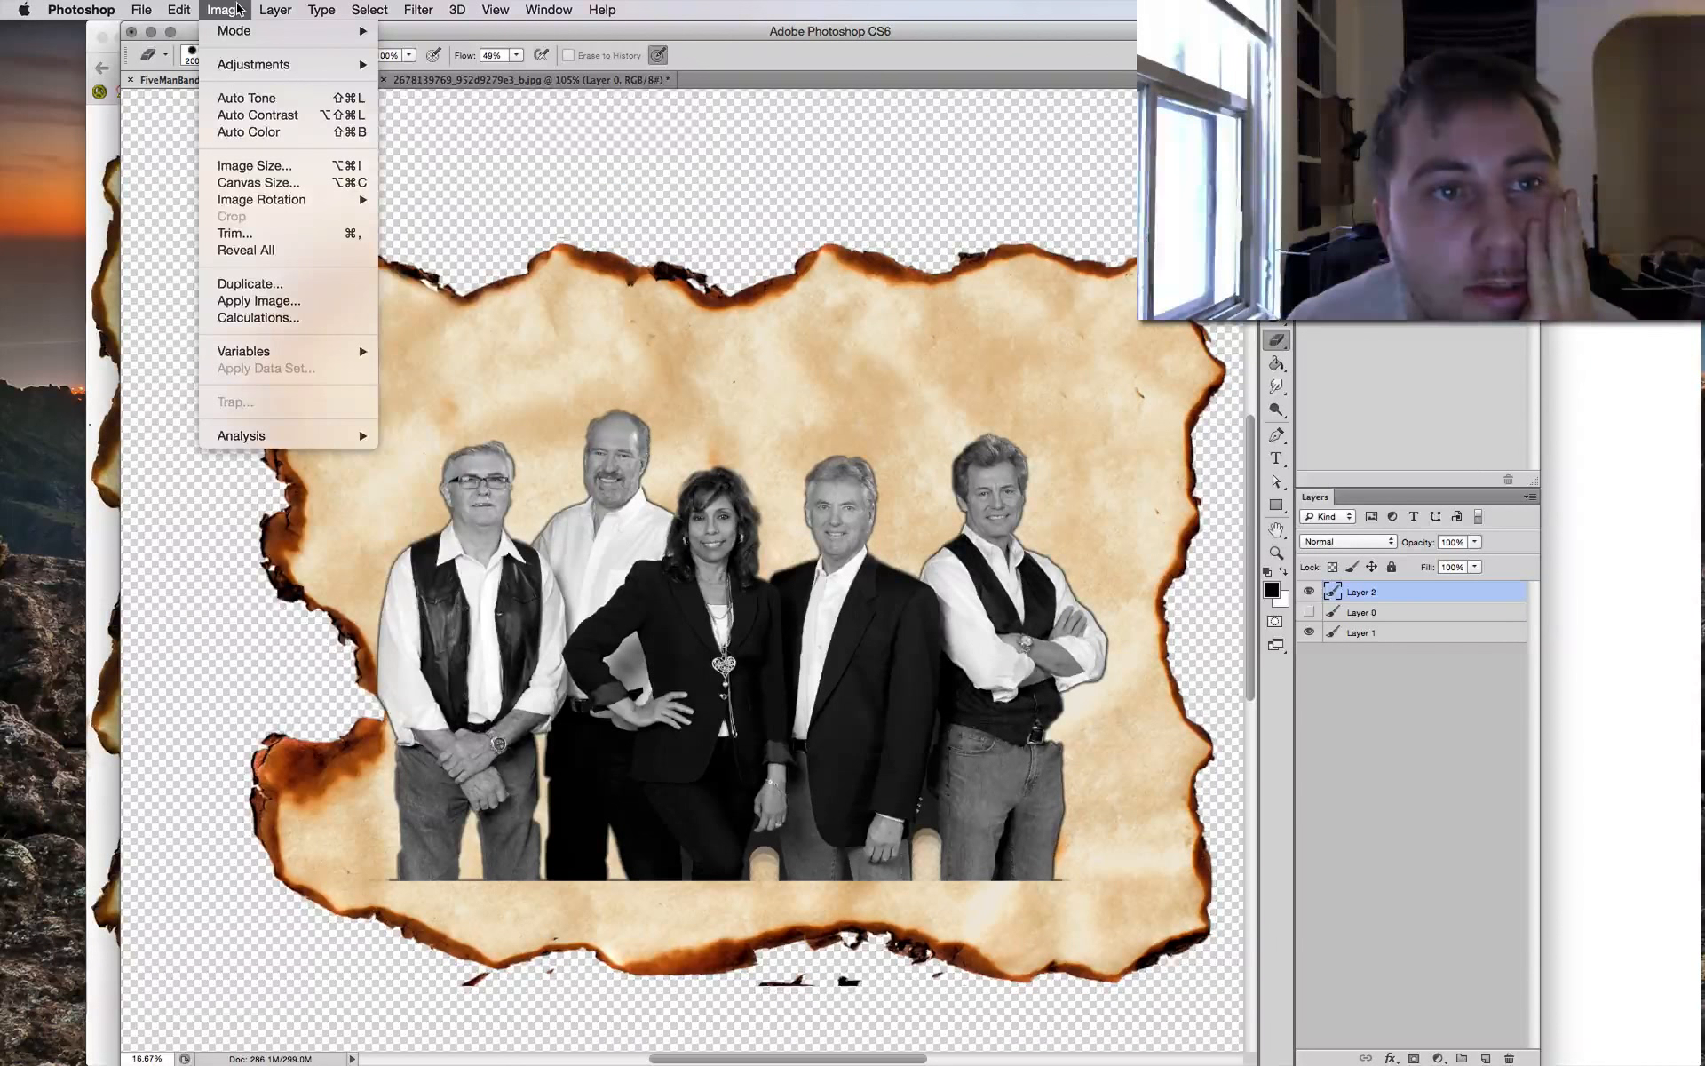
{"action": "mouse_move", "coordinate": [238, 64]}
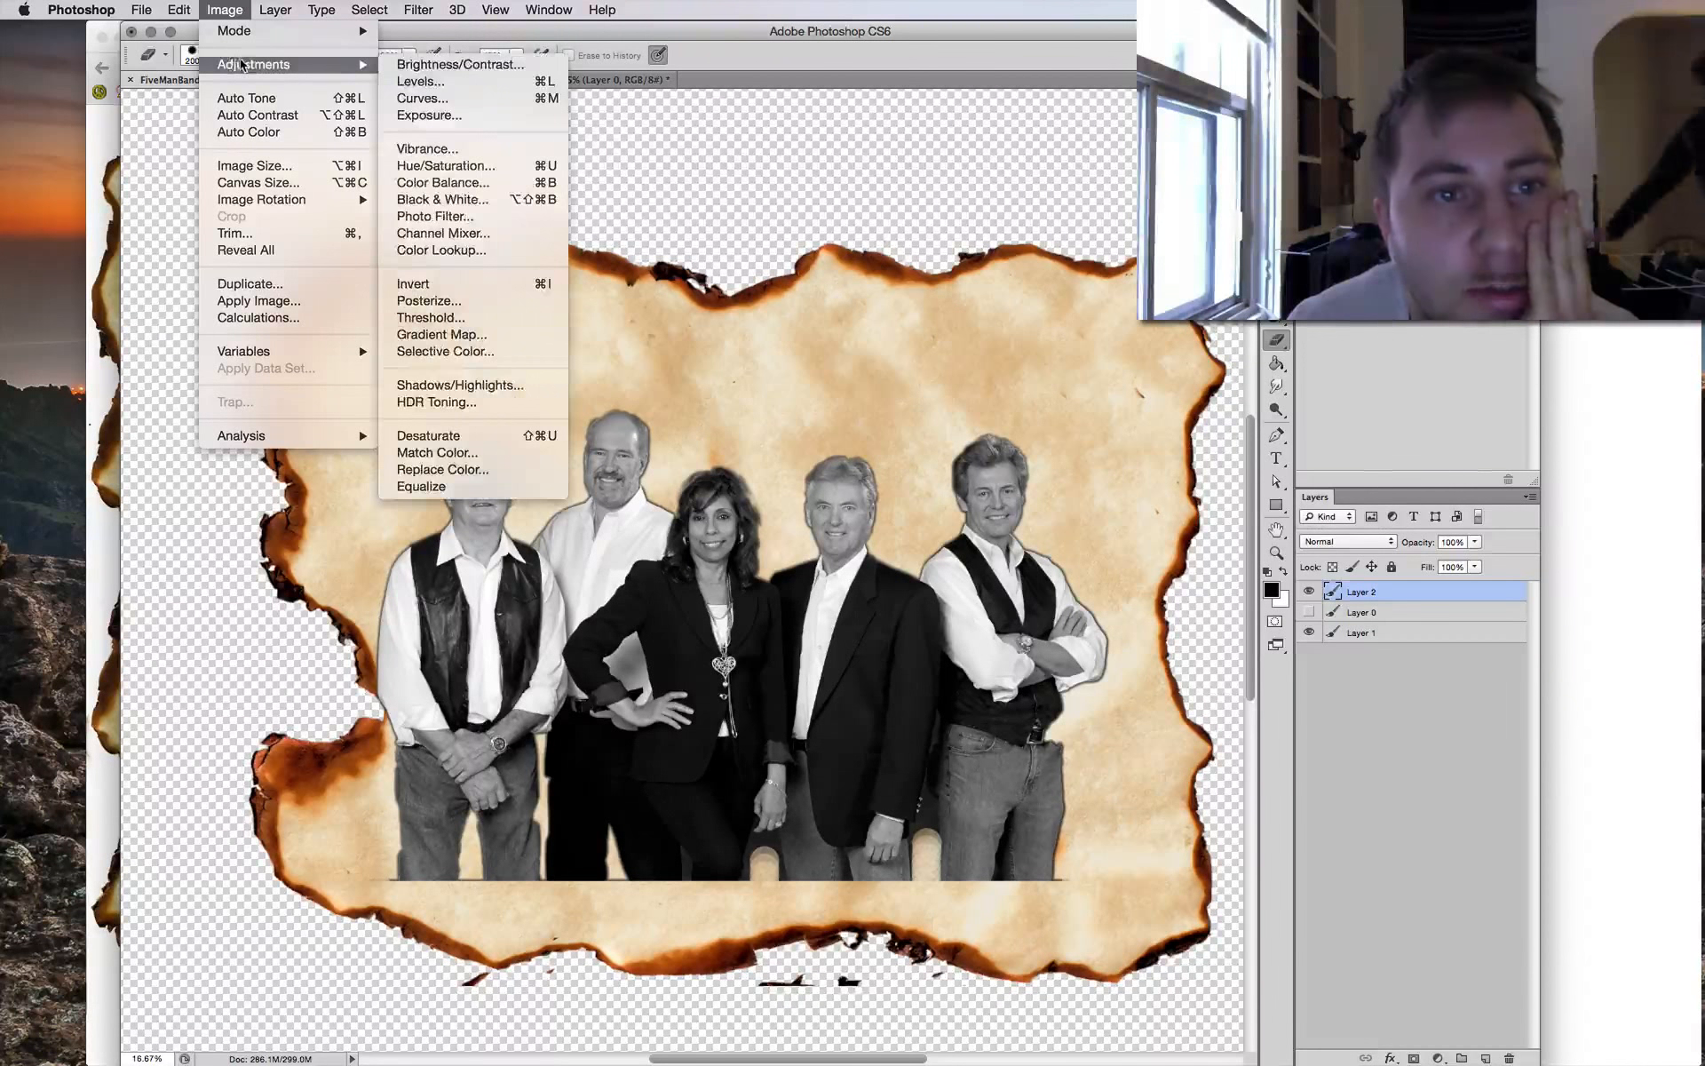
{"action": "left_click", "coordinate": [448, 165]}
{"action": "left_click_drag", "start_coordinate": [904, 263], "coordinate": [1334, 185]}
{"action": "left_click", "coordinate": [1396, 417]}
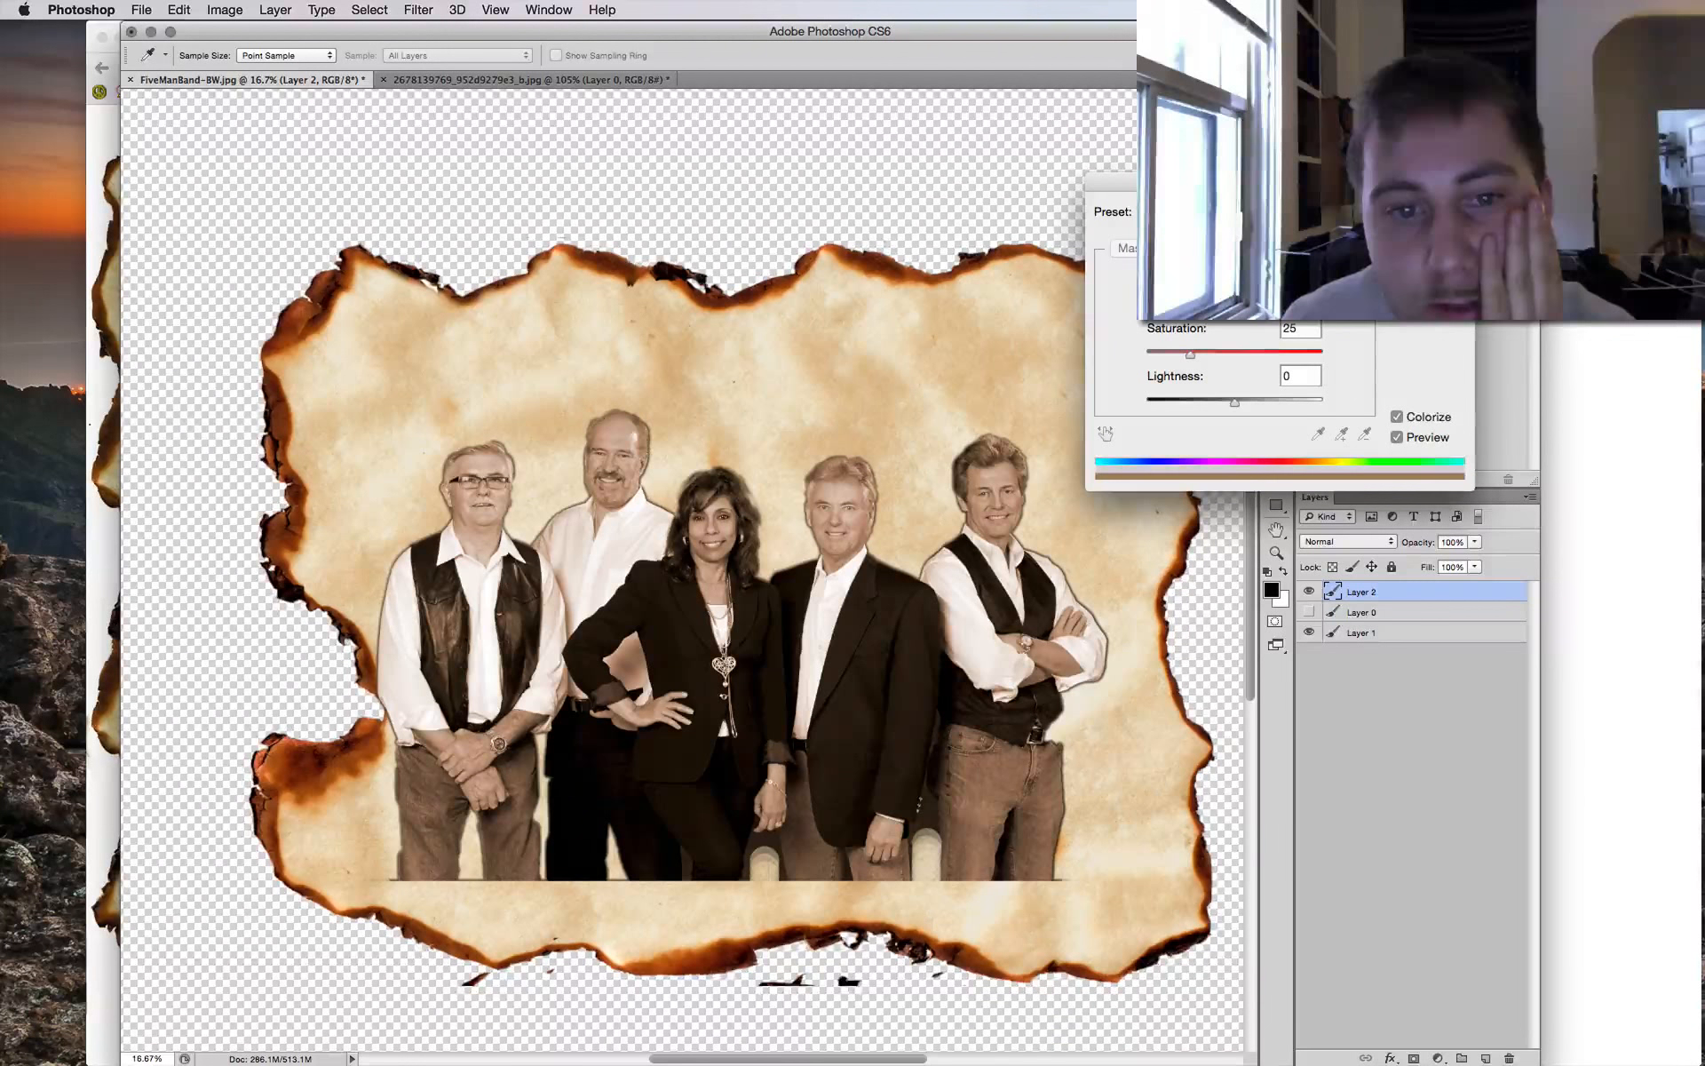
{"action": "left_click_drag", "start_coordinate": [1210, 401], "coordinate": [1217, 394]}
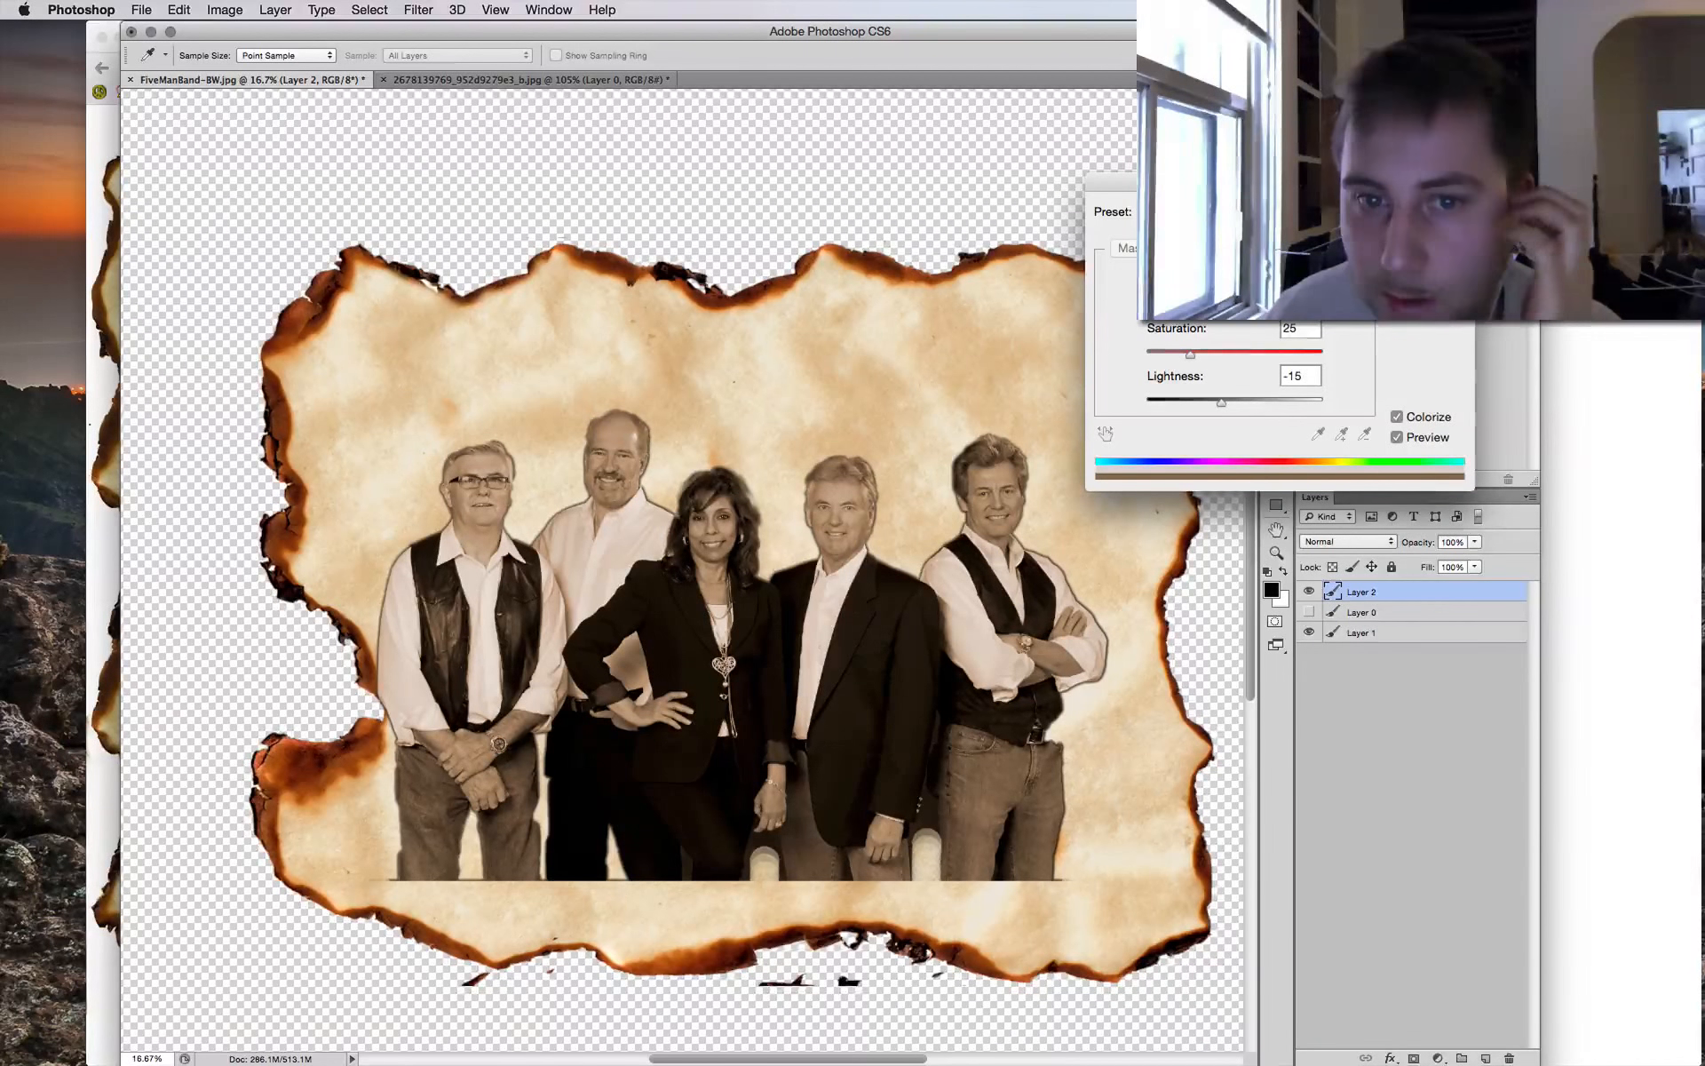
{"action": "key", "text": "Return"}
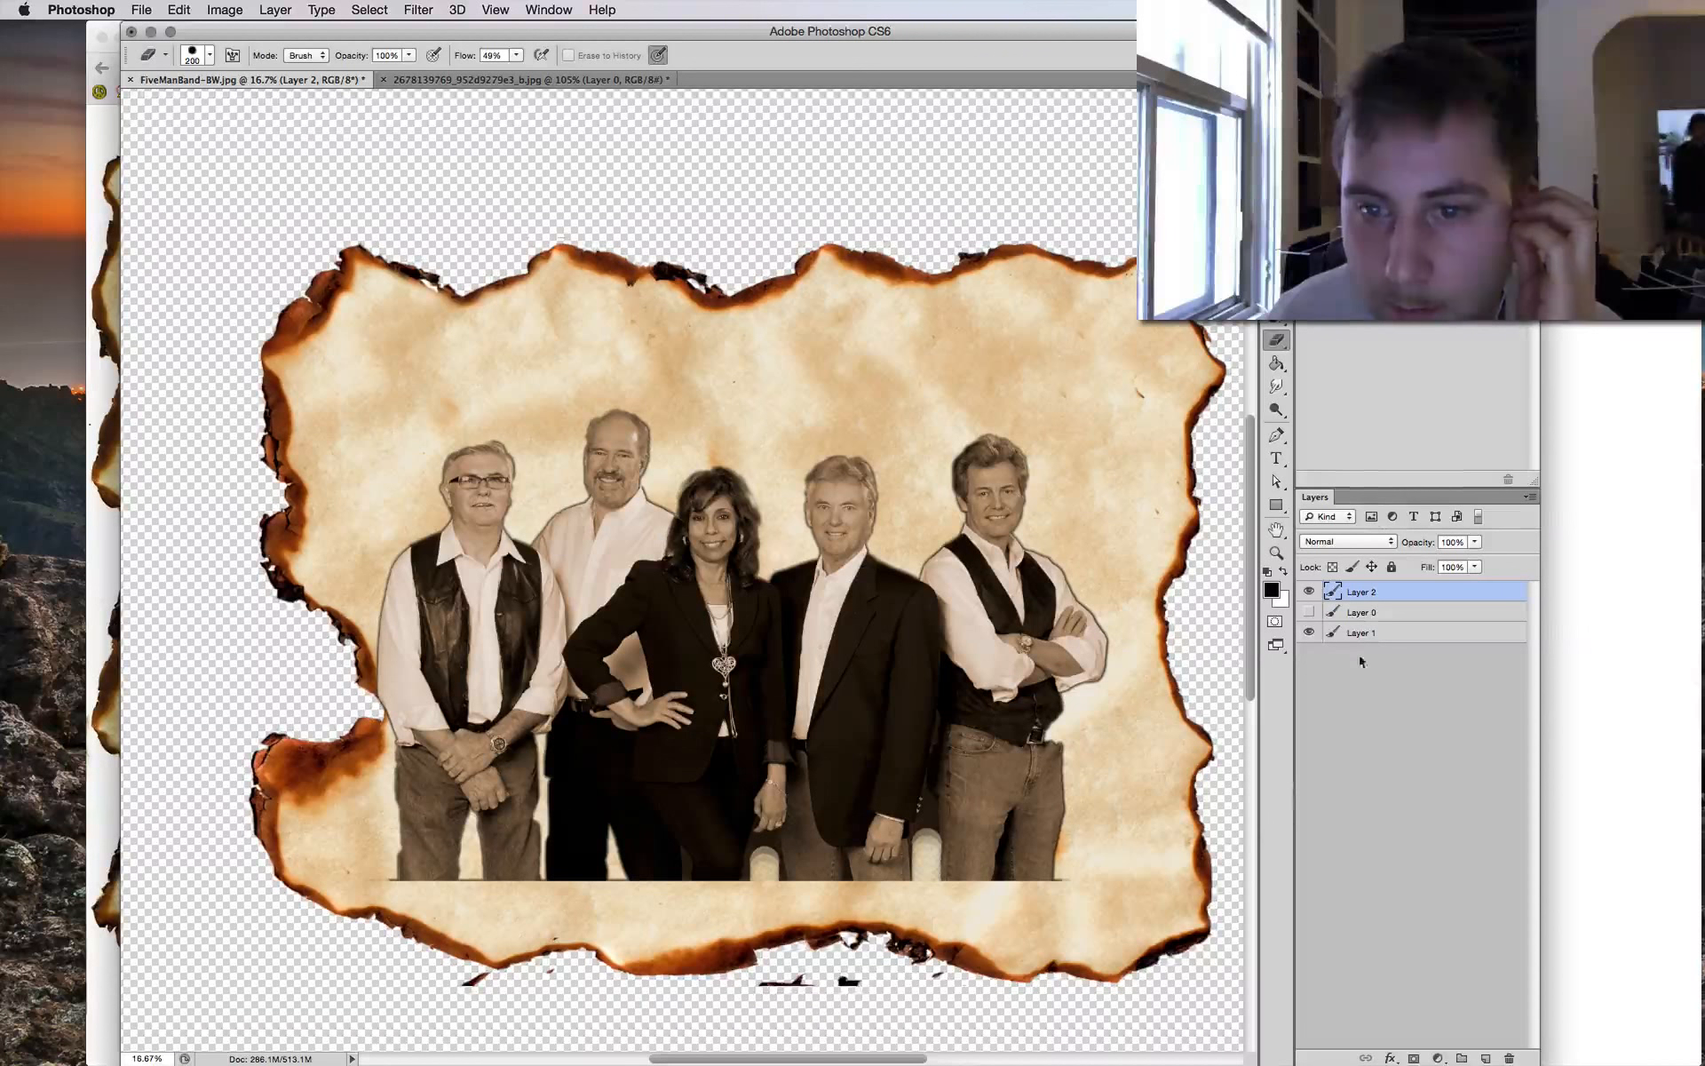
Show Layer 0 instead of Layer 2 and try smudging the photo's upper-right edge at 18% strength.
{"action": "left_click", "coordinate": [1309, 592]}
{"action": "left_click", "coordinate": [1309, 612]}
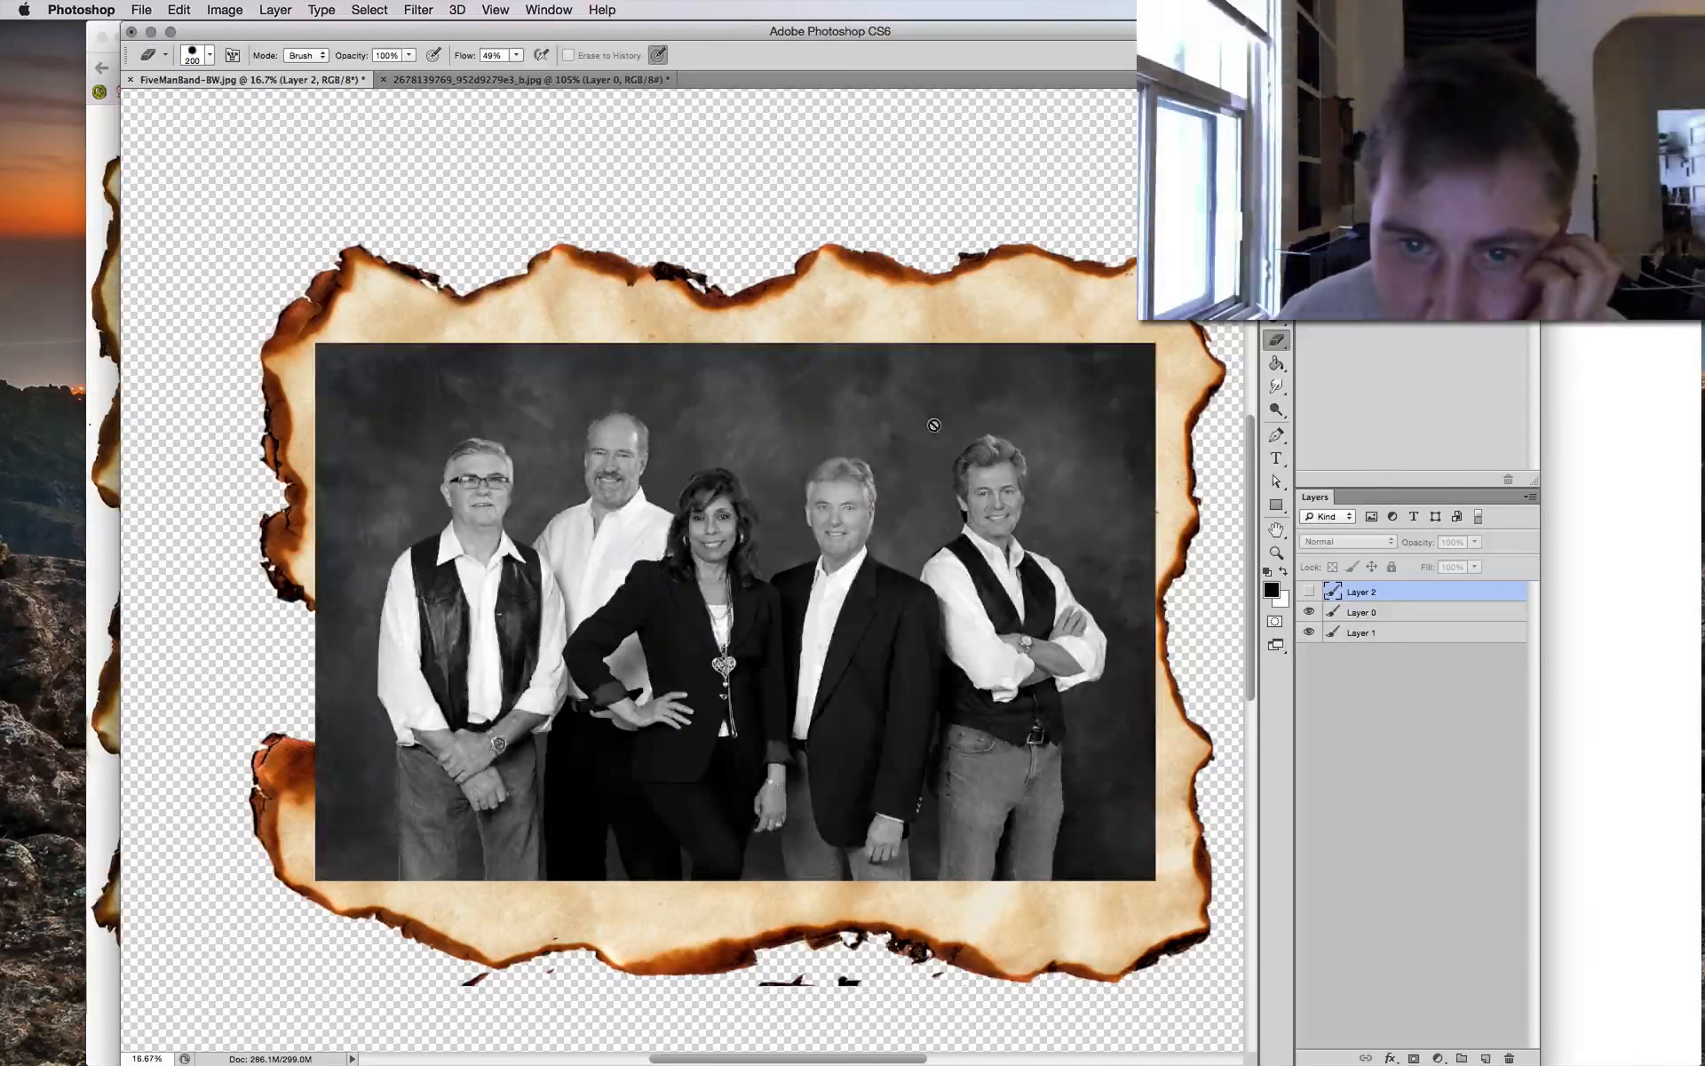
{"action": "left_click", "coordinate": [1276, 386]}
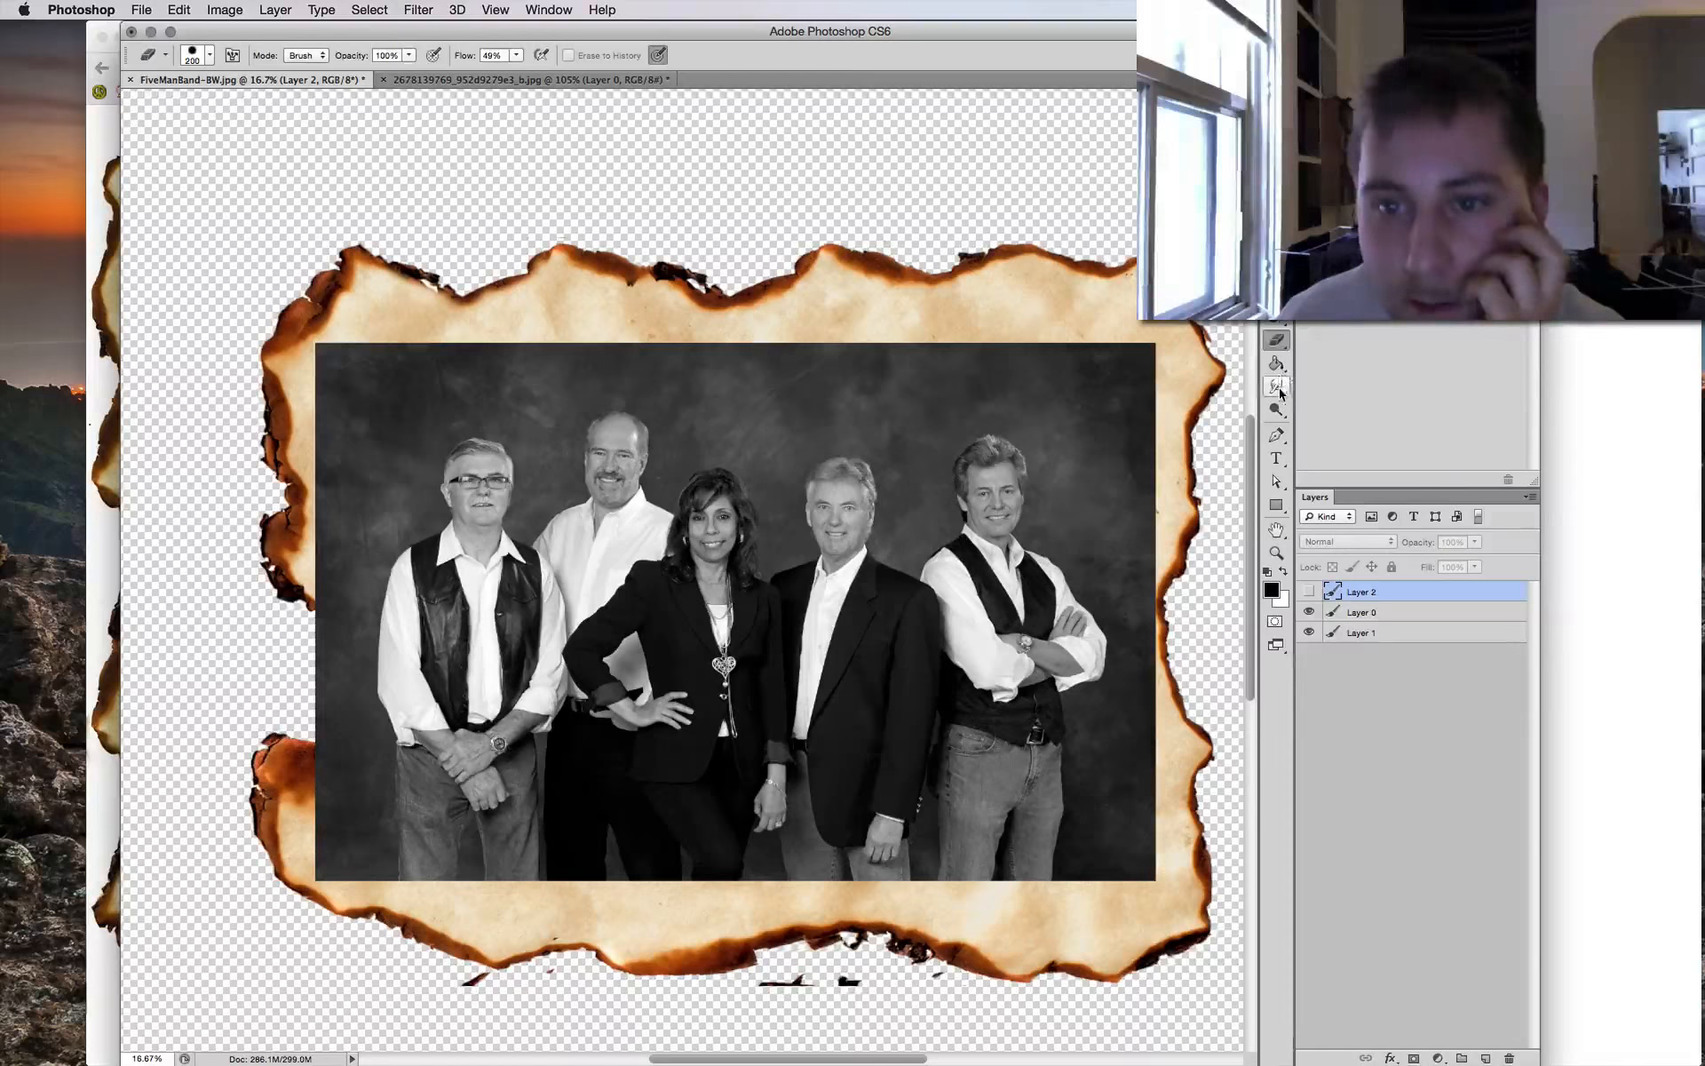
{"action": "left_click", "coordinate": [1357, 612]}
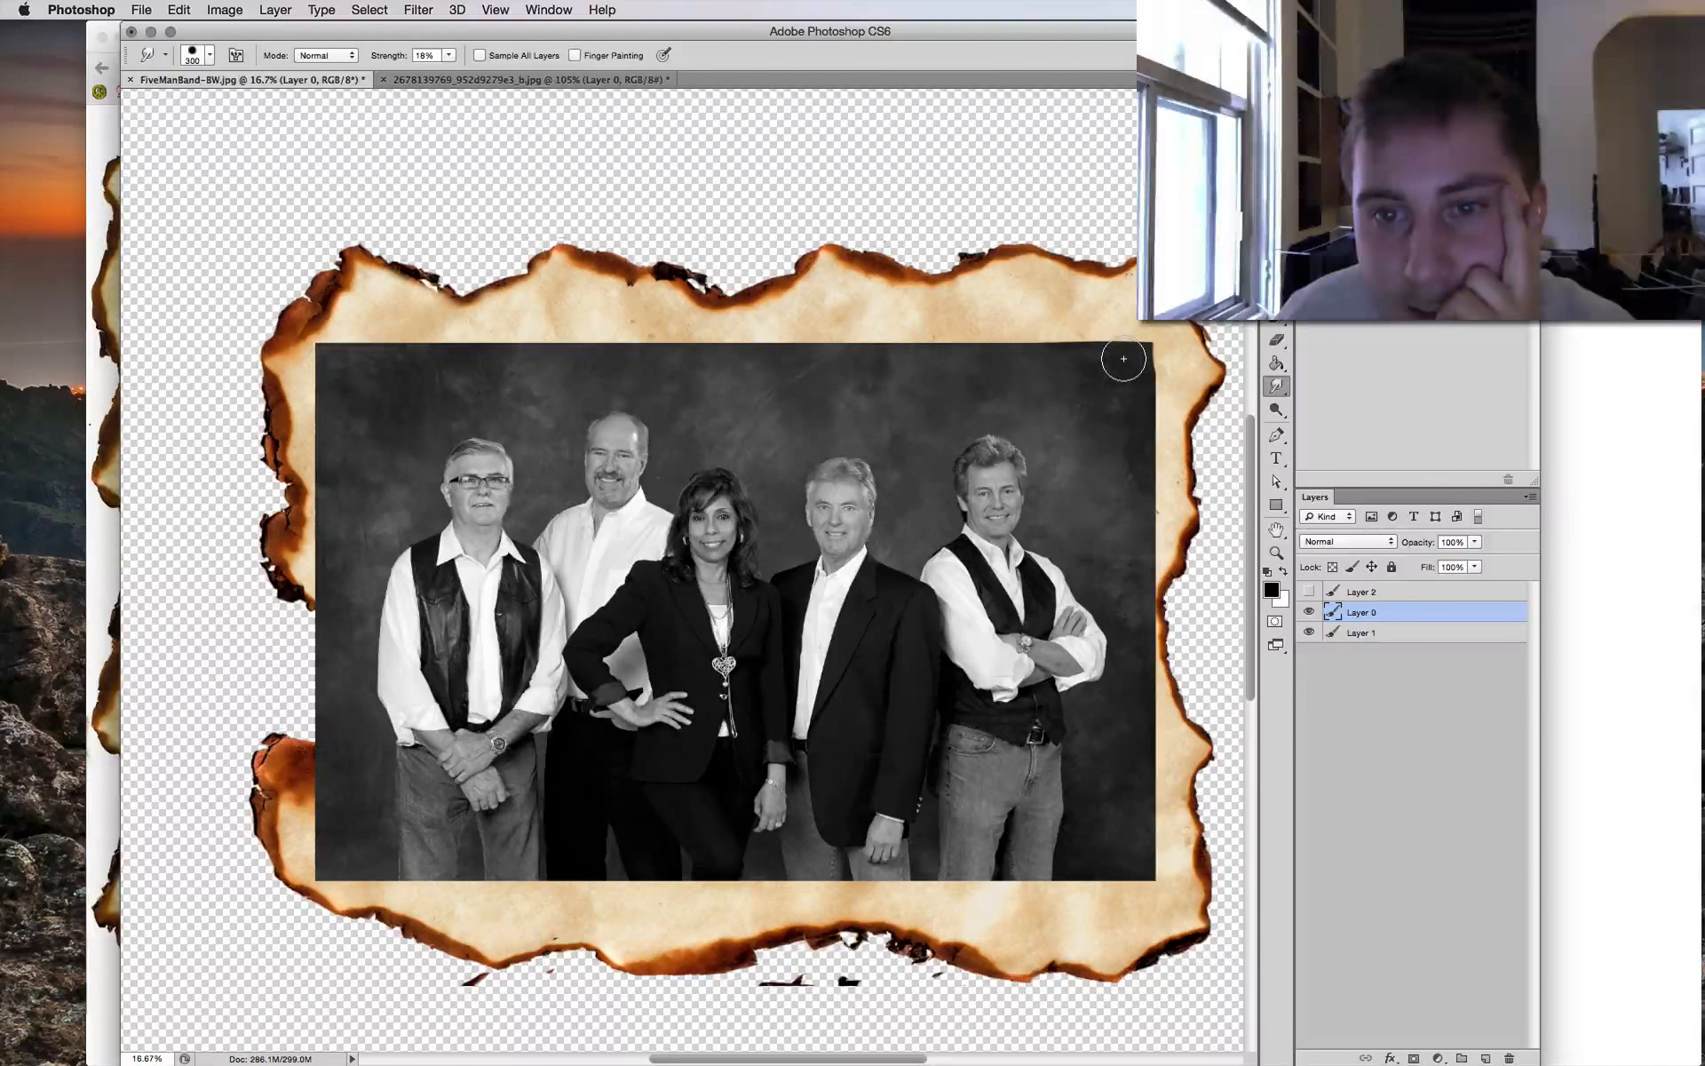
{"action": "scroll", "coordinate": [1154, 355], "scroll_direction": "down", "scroll_amount": 1}
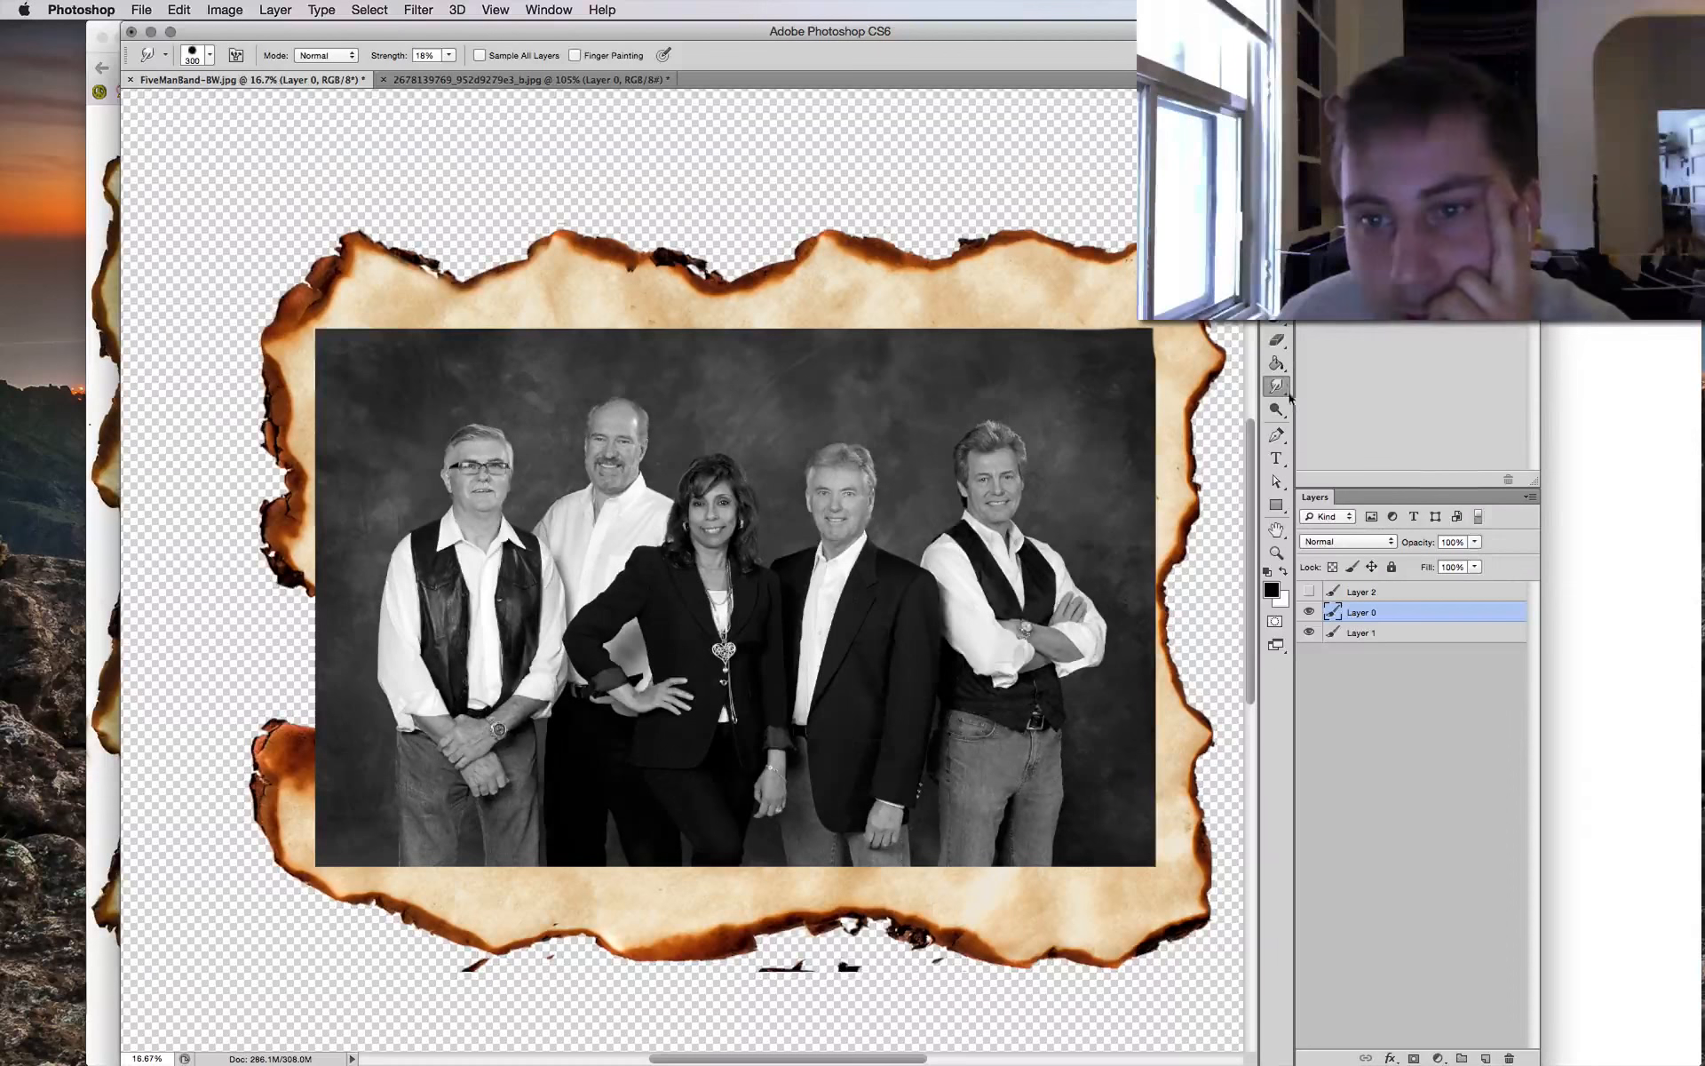
Try a black Mixer Brush stroke on the photo's upper edge, undo it, and switch back to Layer 2 with Layer 0 hidden.
{"action": "left_click", "coordinate": [1276, 271]}
{"action": "left_click", "coordinate": [1296, 326]}
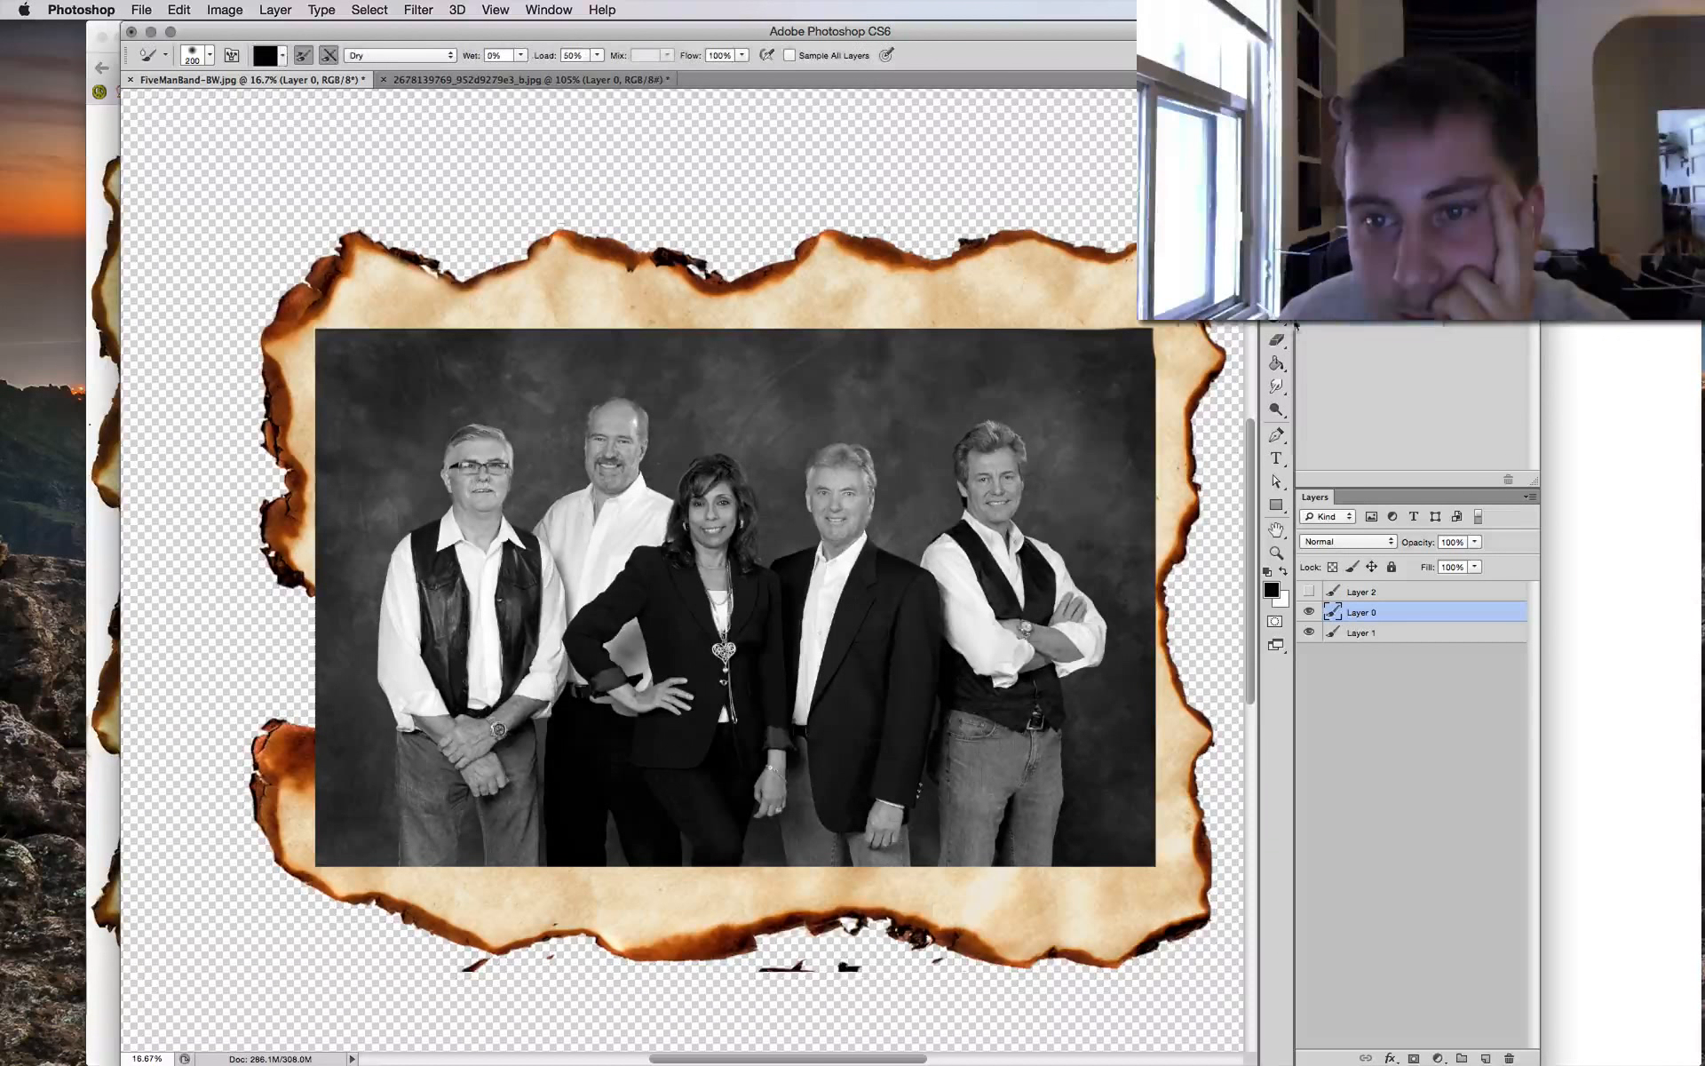
{"action": "left_click_drag", "start_coordinate": [1092, 327], "coordinate": [1041, 328]}
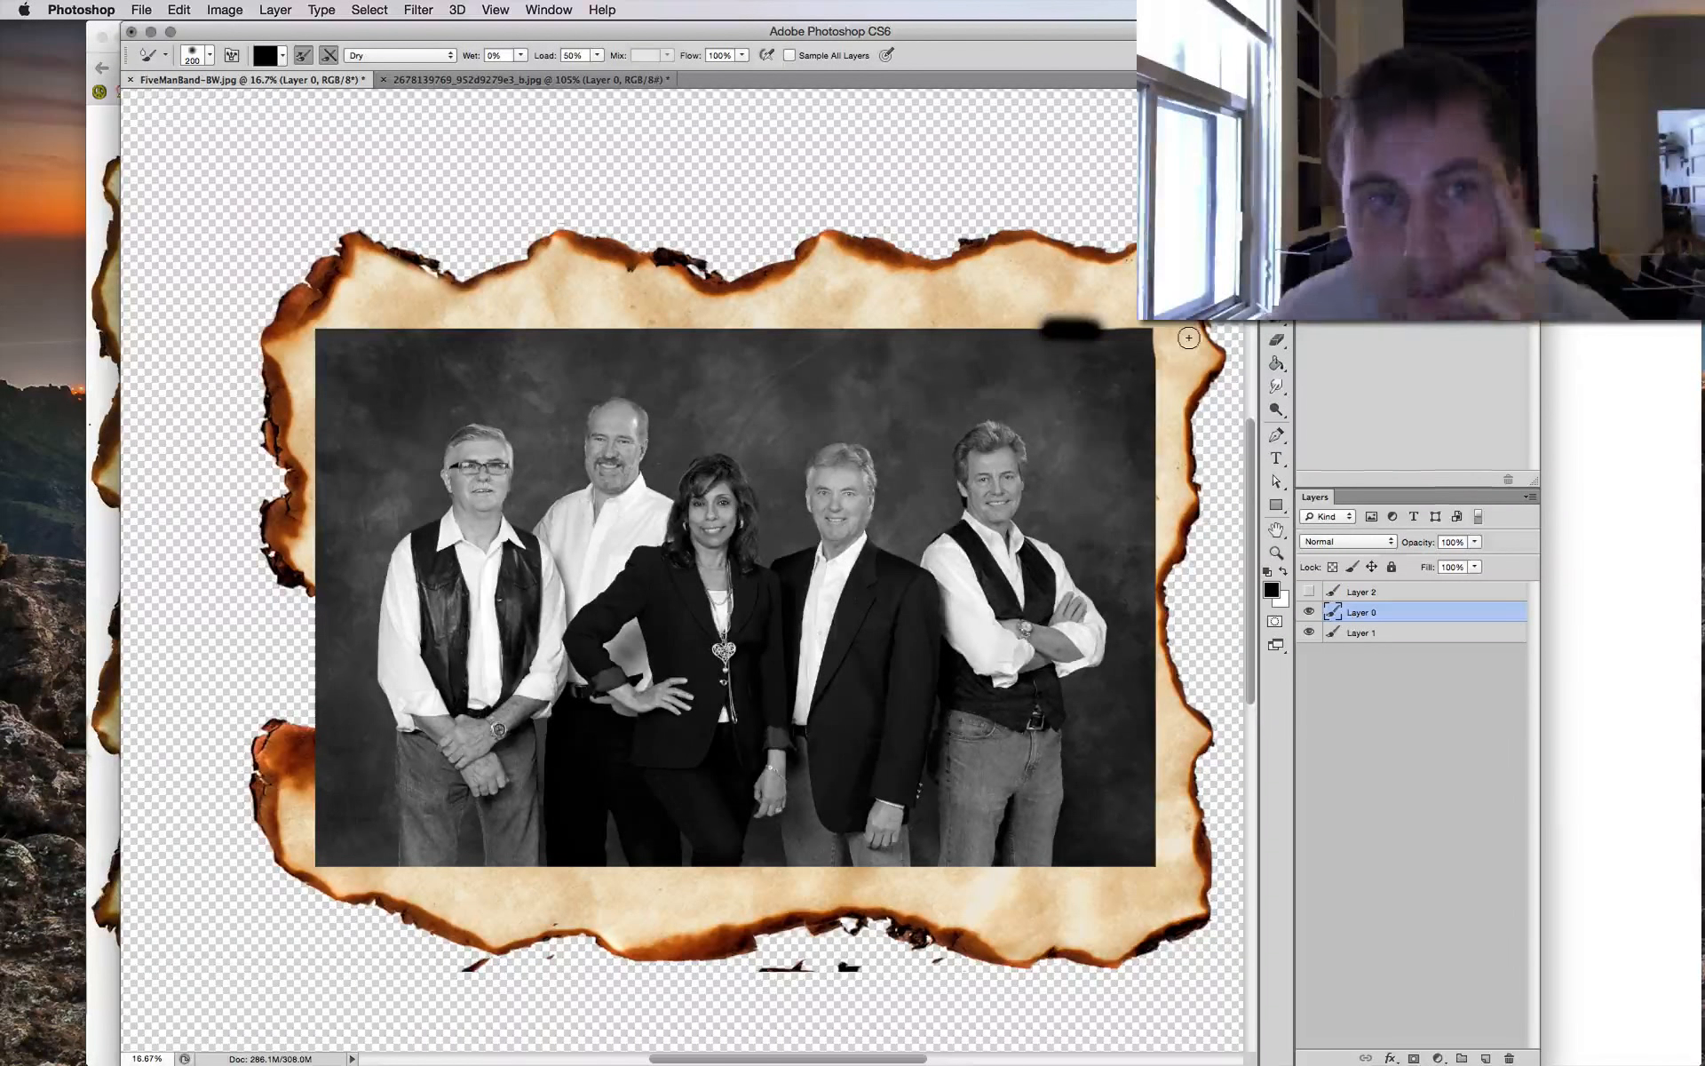
{"action": "key", "text": "super+z"}
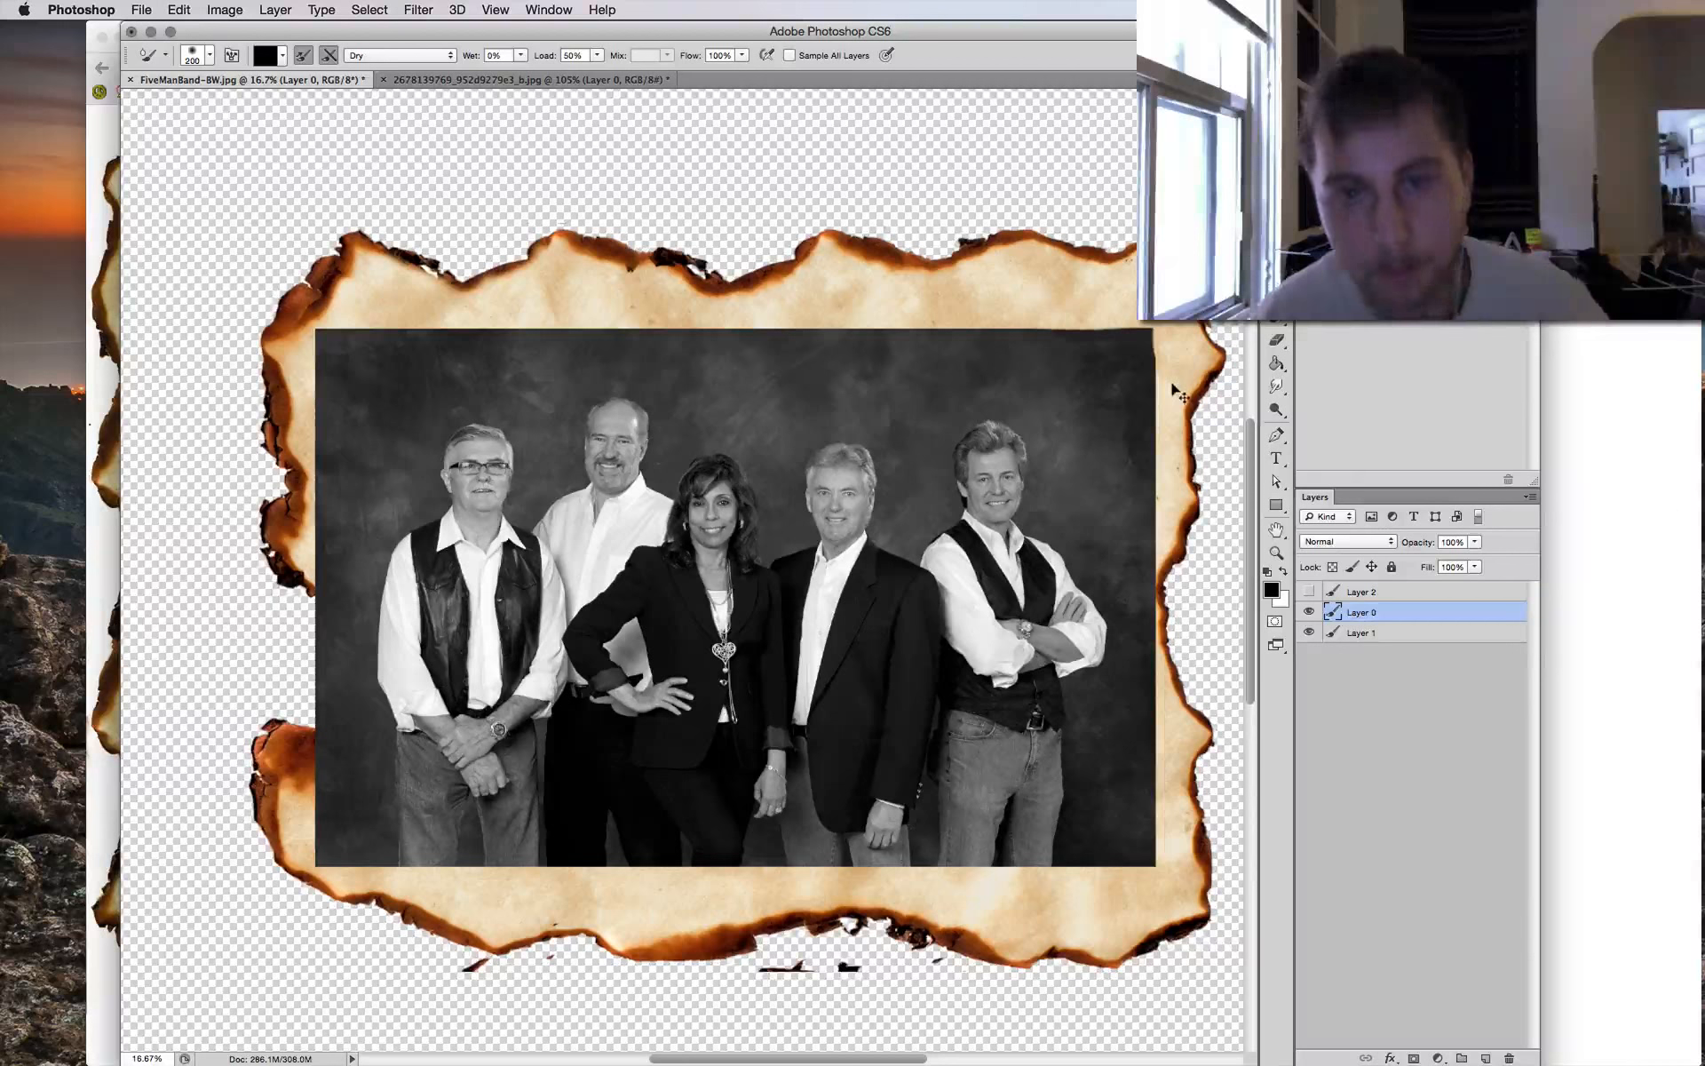
{"action": "left_click", "coordinate": [1308, 612]}
{"action": "left_click", "coordinate": [1309, 592]}
{"action": "left_click", "coordinate": [1372, 592]}
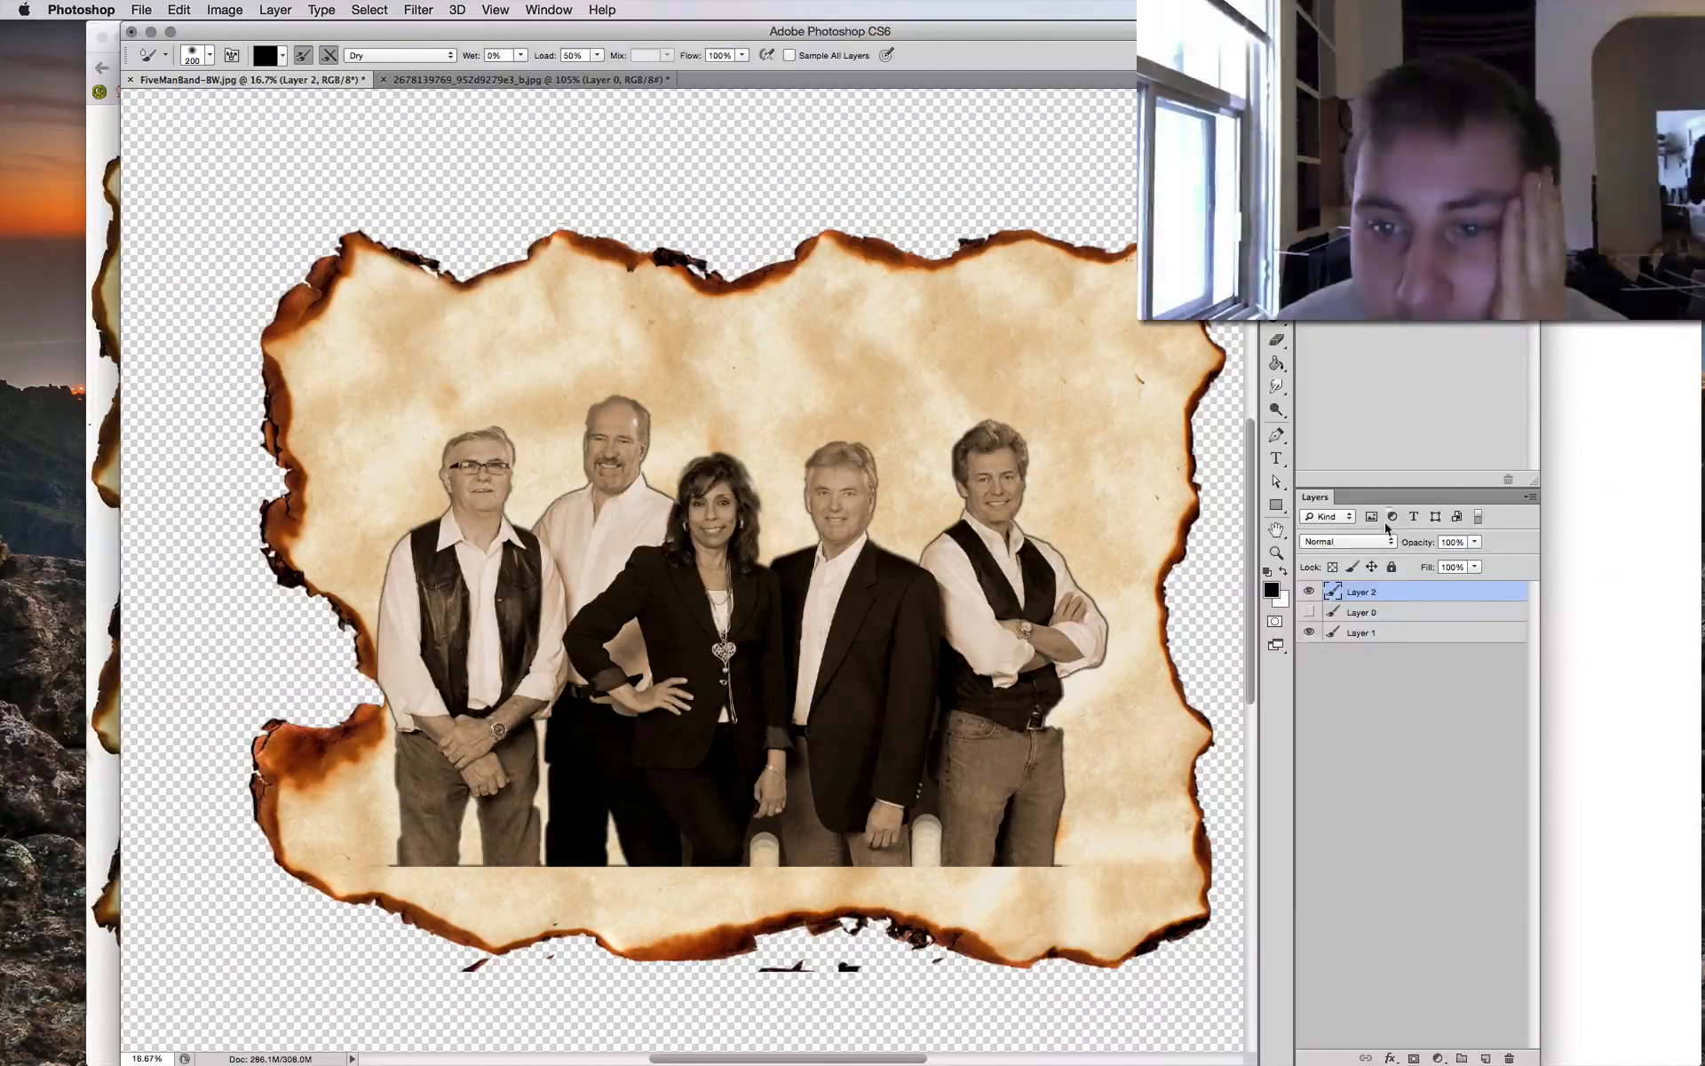
Set the blending mode of Layer 2 to Multiply and activate the Move tool.
{"action": "left_click", "coordinate": [1368, 541]}
{"action": "left_click", "coordinate": [1365, 583]}
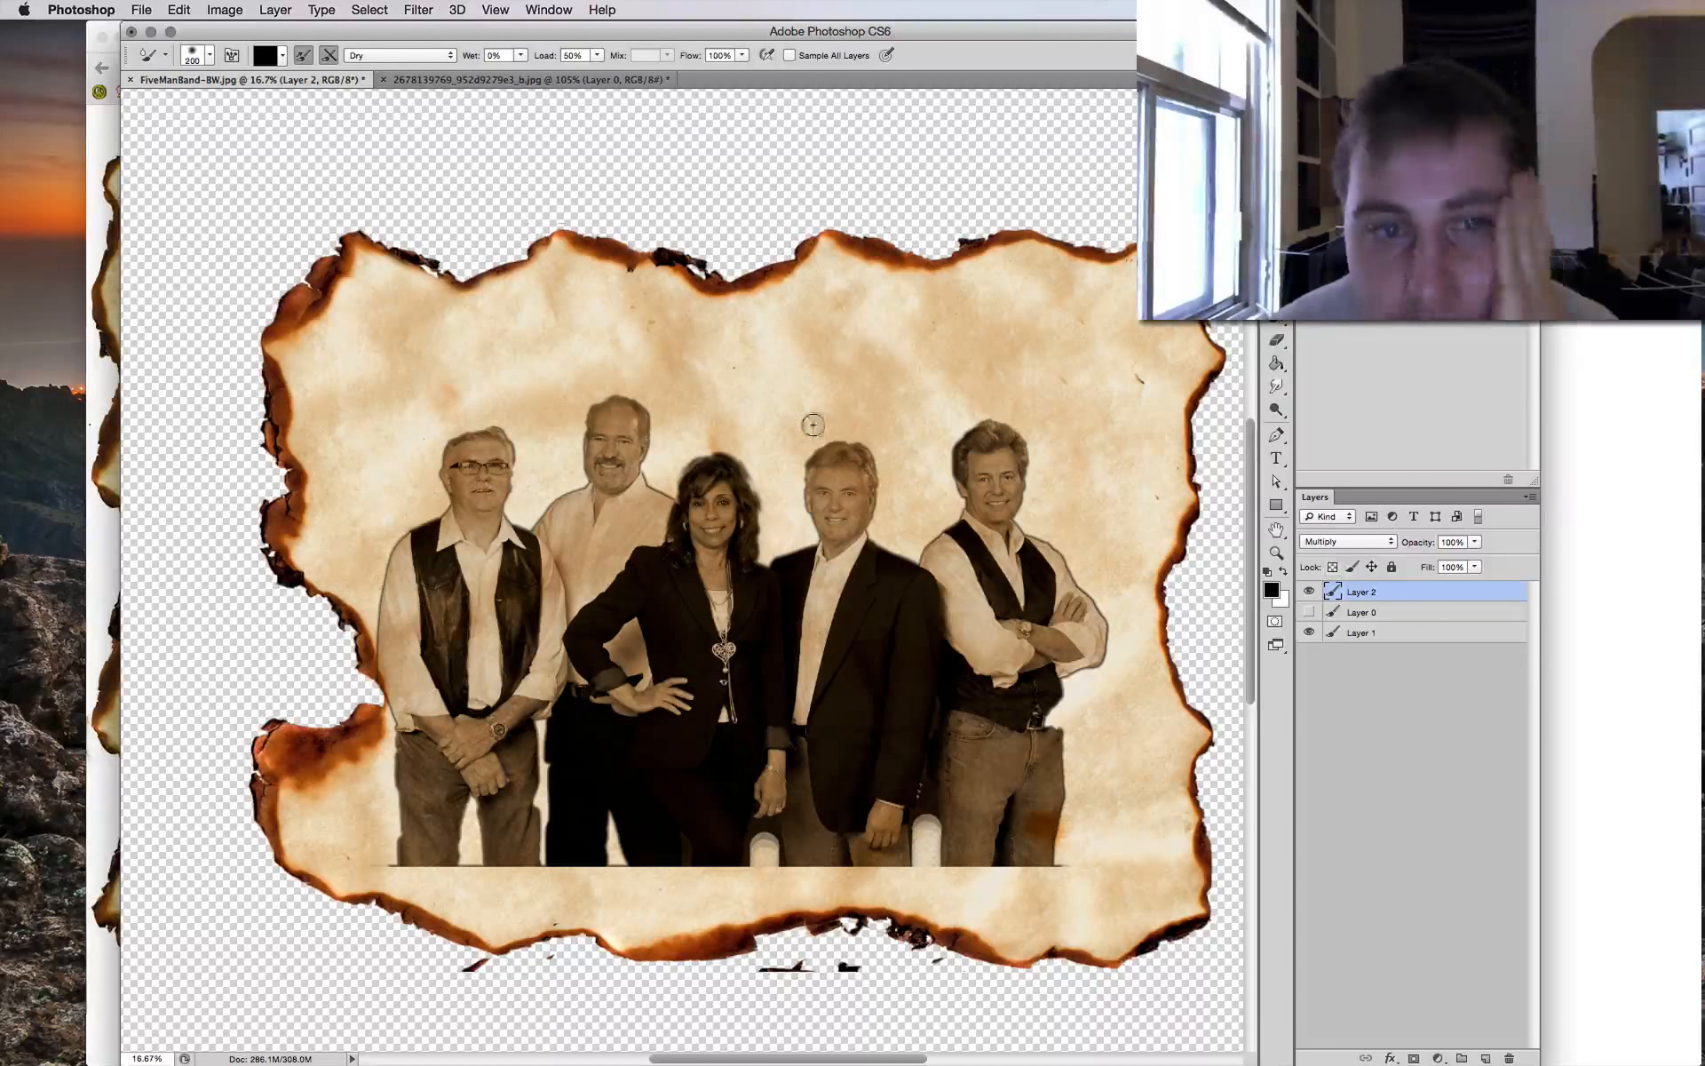
{"action": "key", "text": "v"}
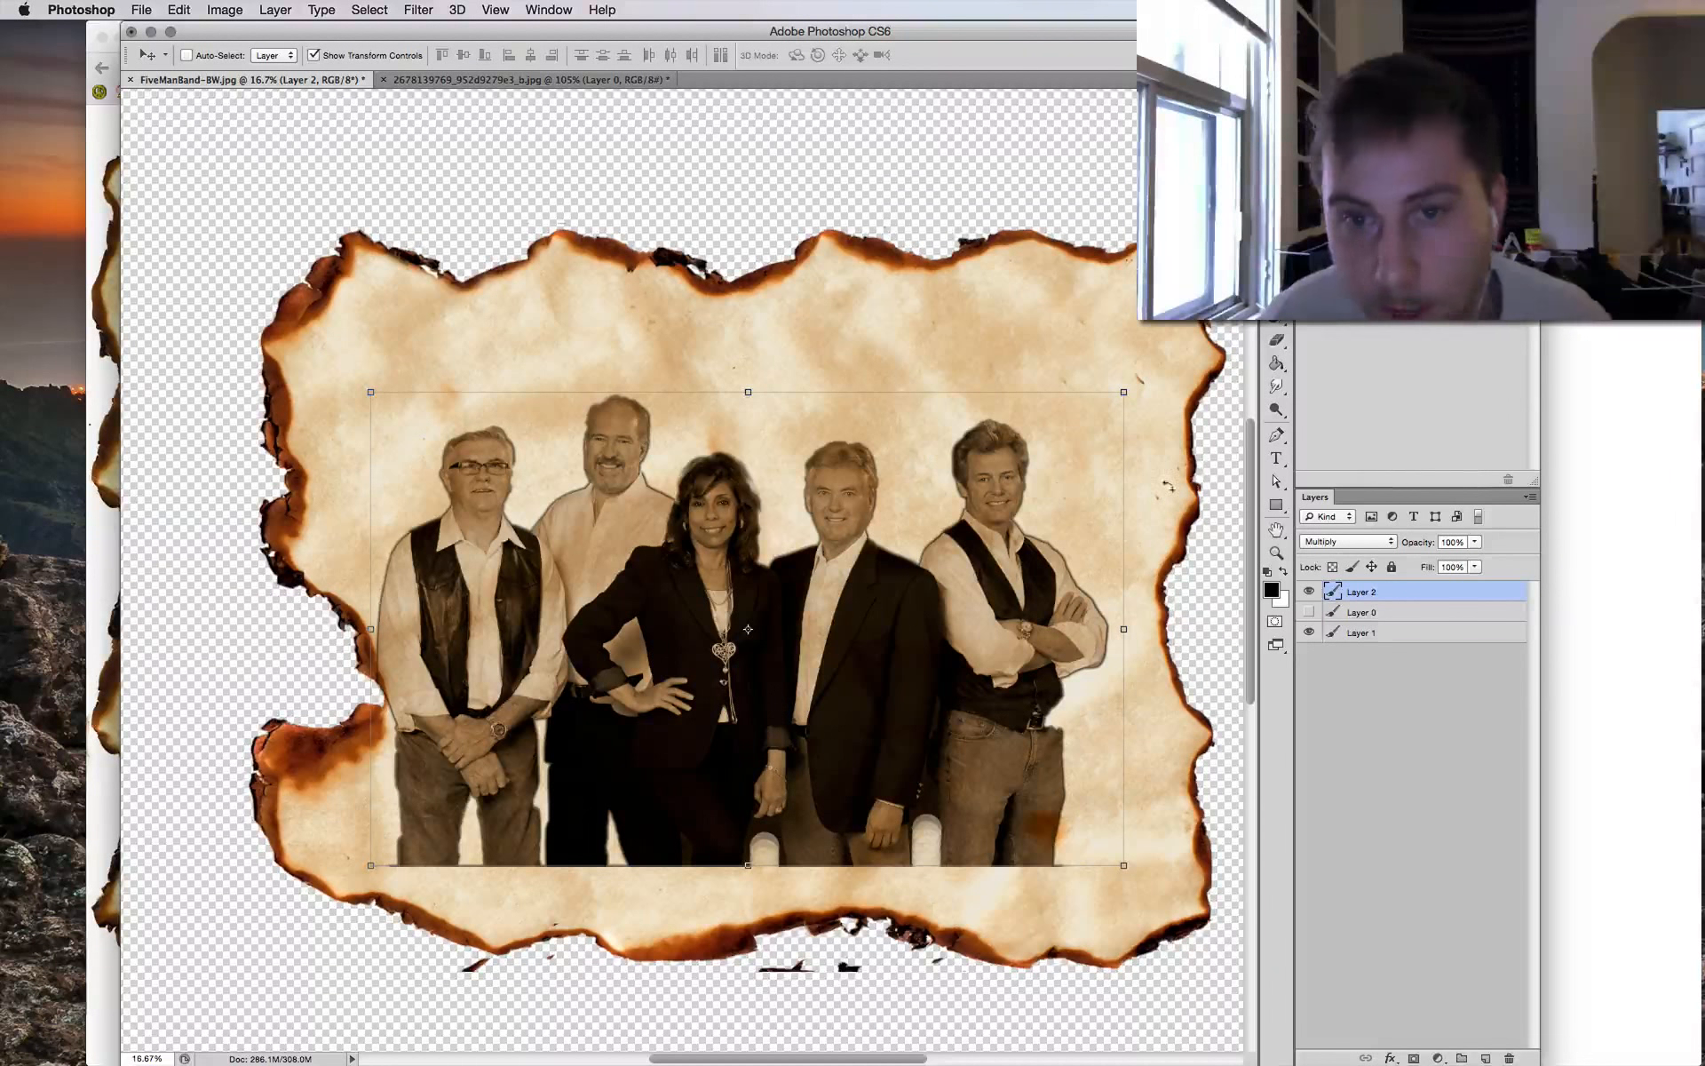
Try the Overlay and Darken blending modes on Layer 2, and return it to Multiply.
{"action": "left_click", "coordinate": [1328, 544]}
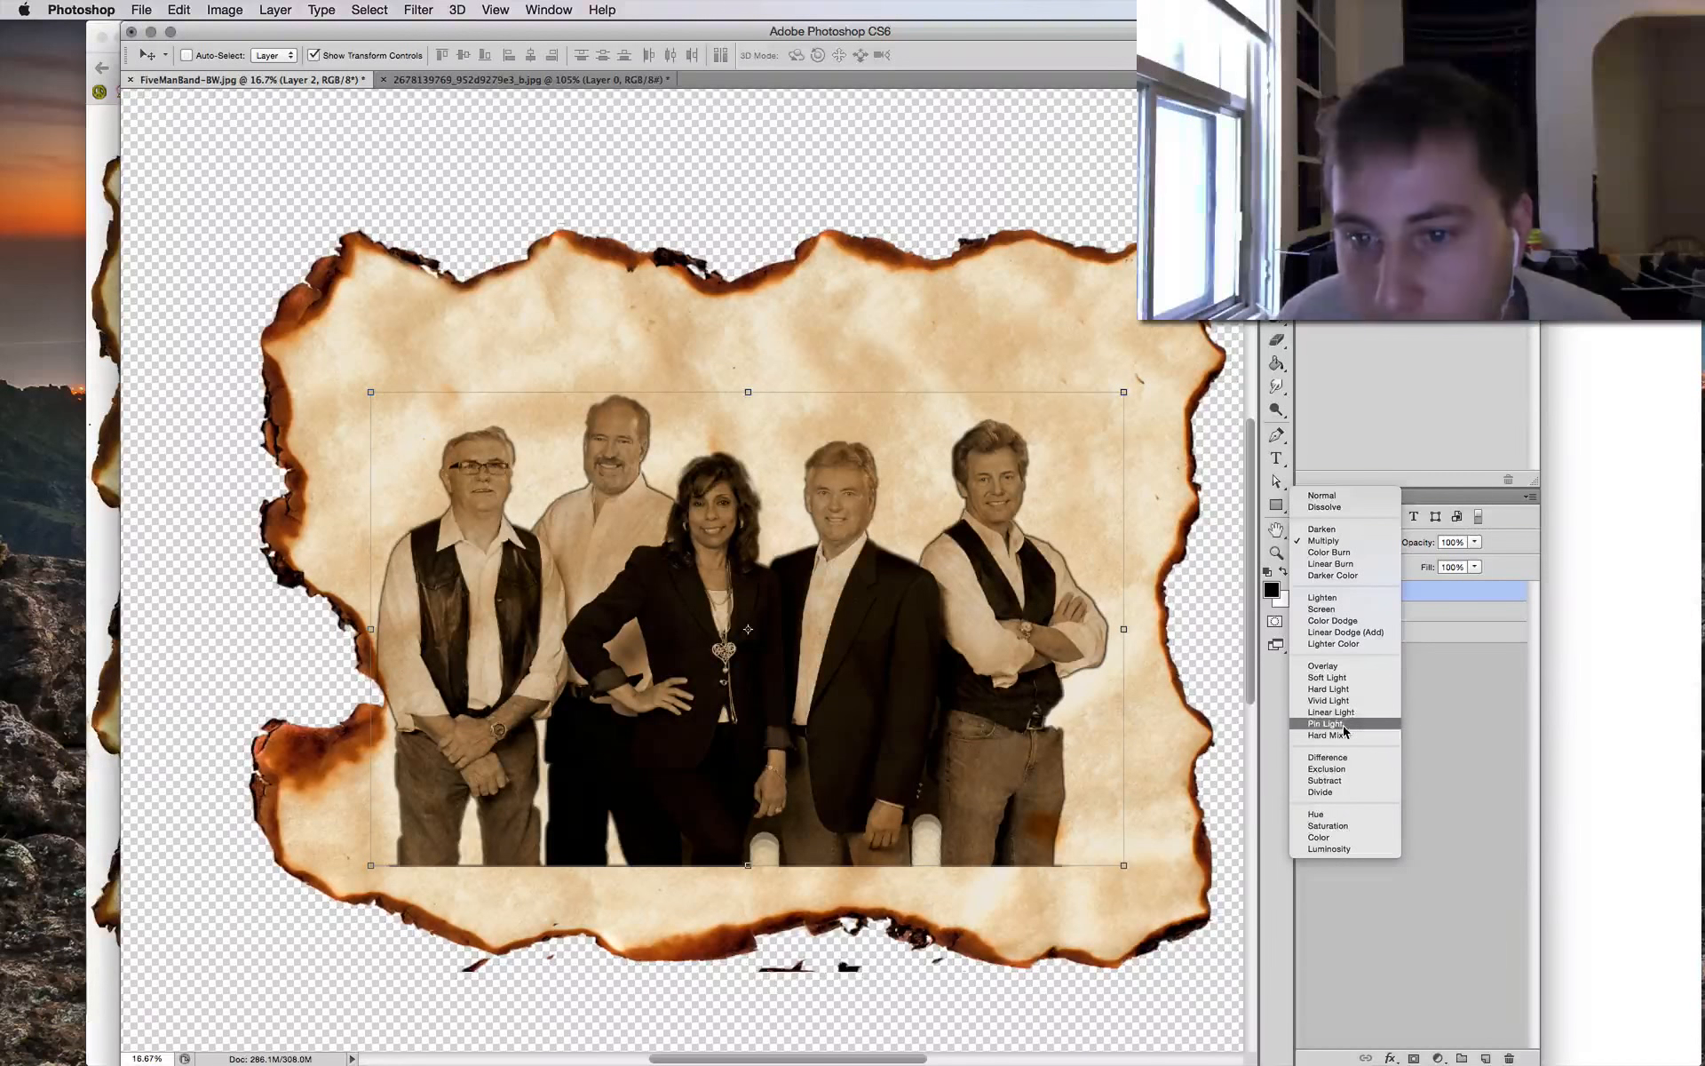
{"action": "left_click", "coordinate": [1333, 667]}
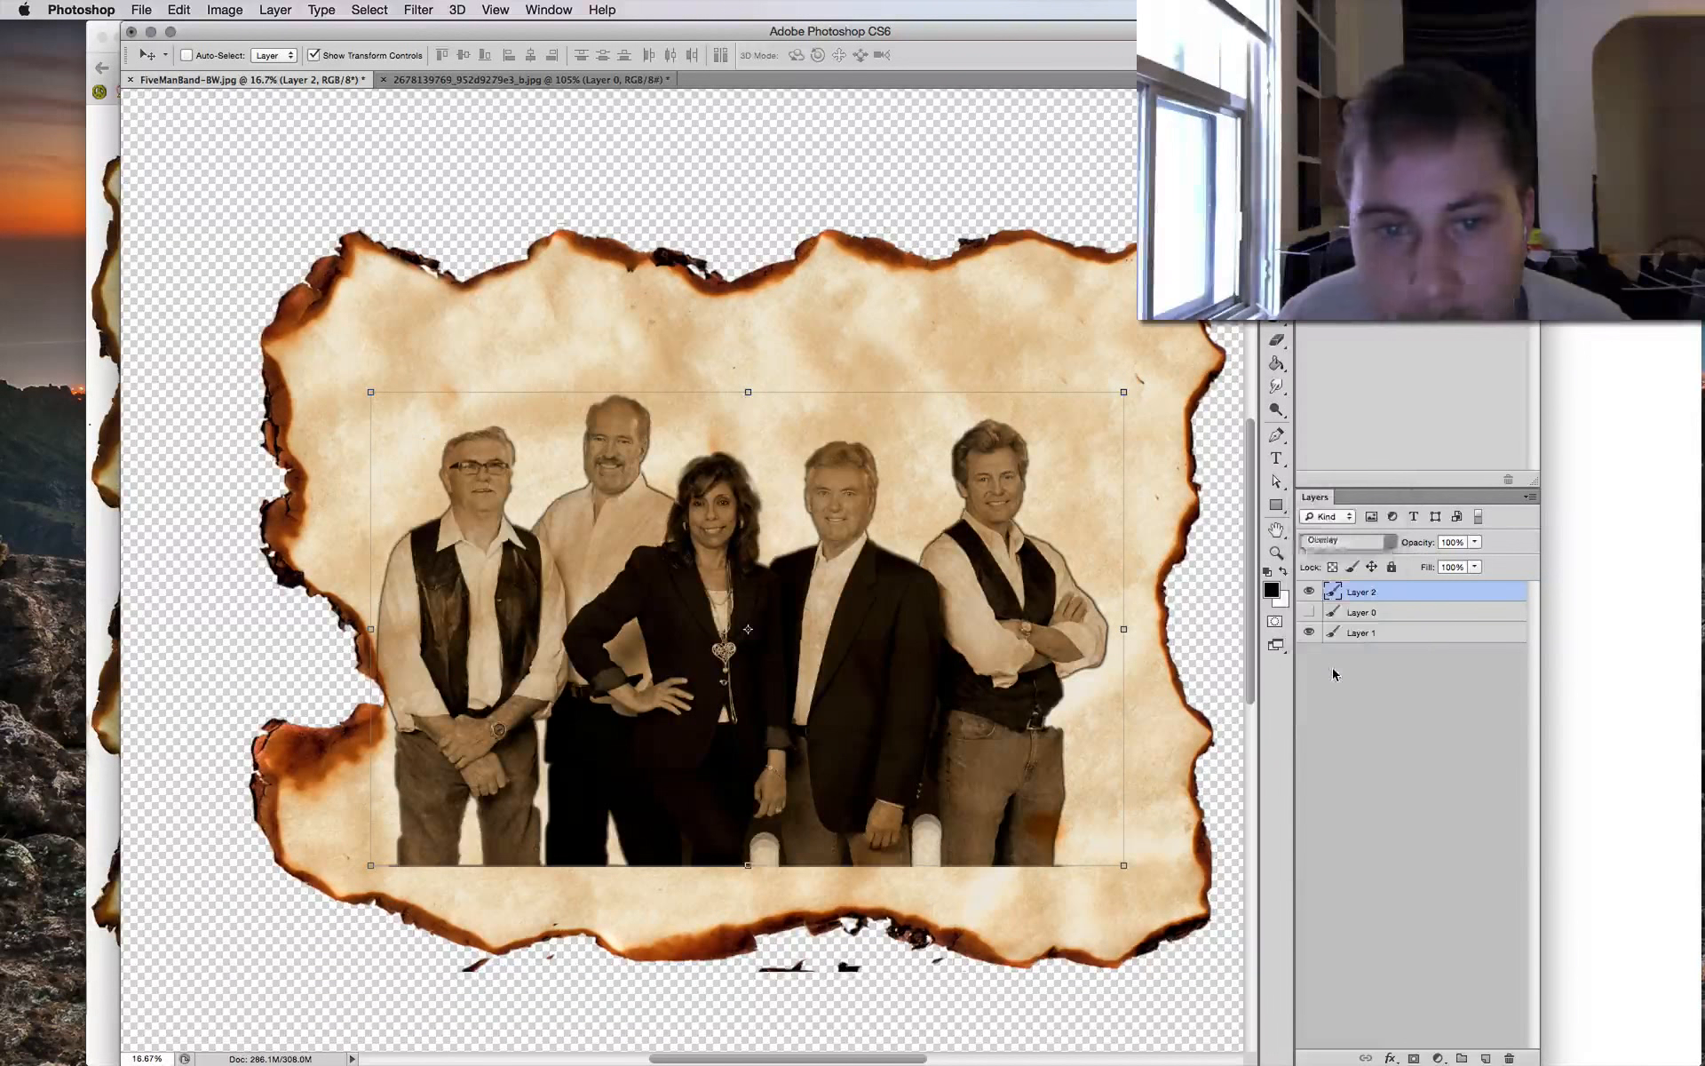
{"action": "left_click", "coordinate": [1366, 551]}
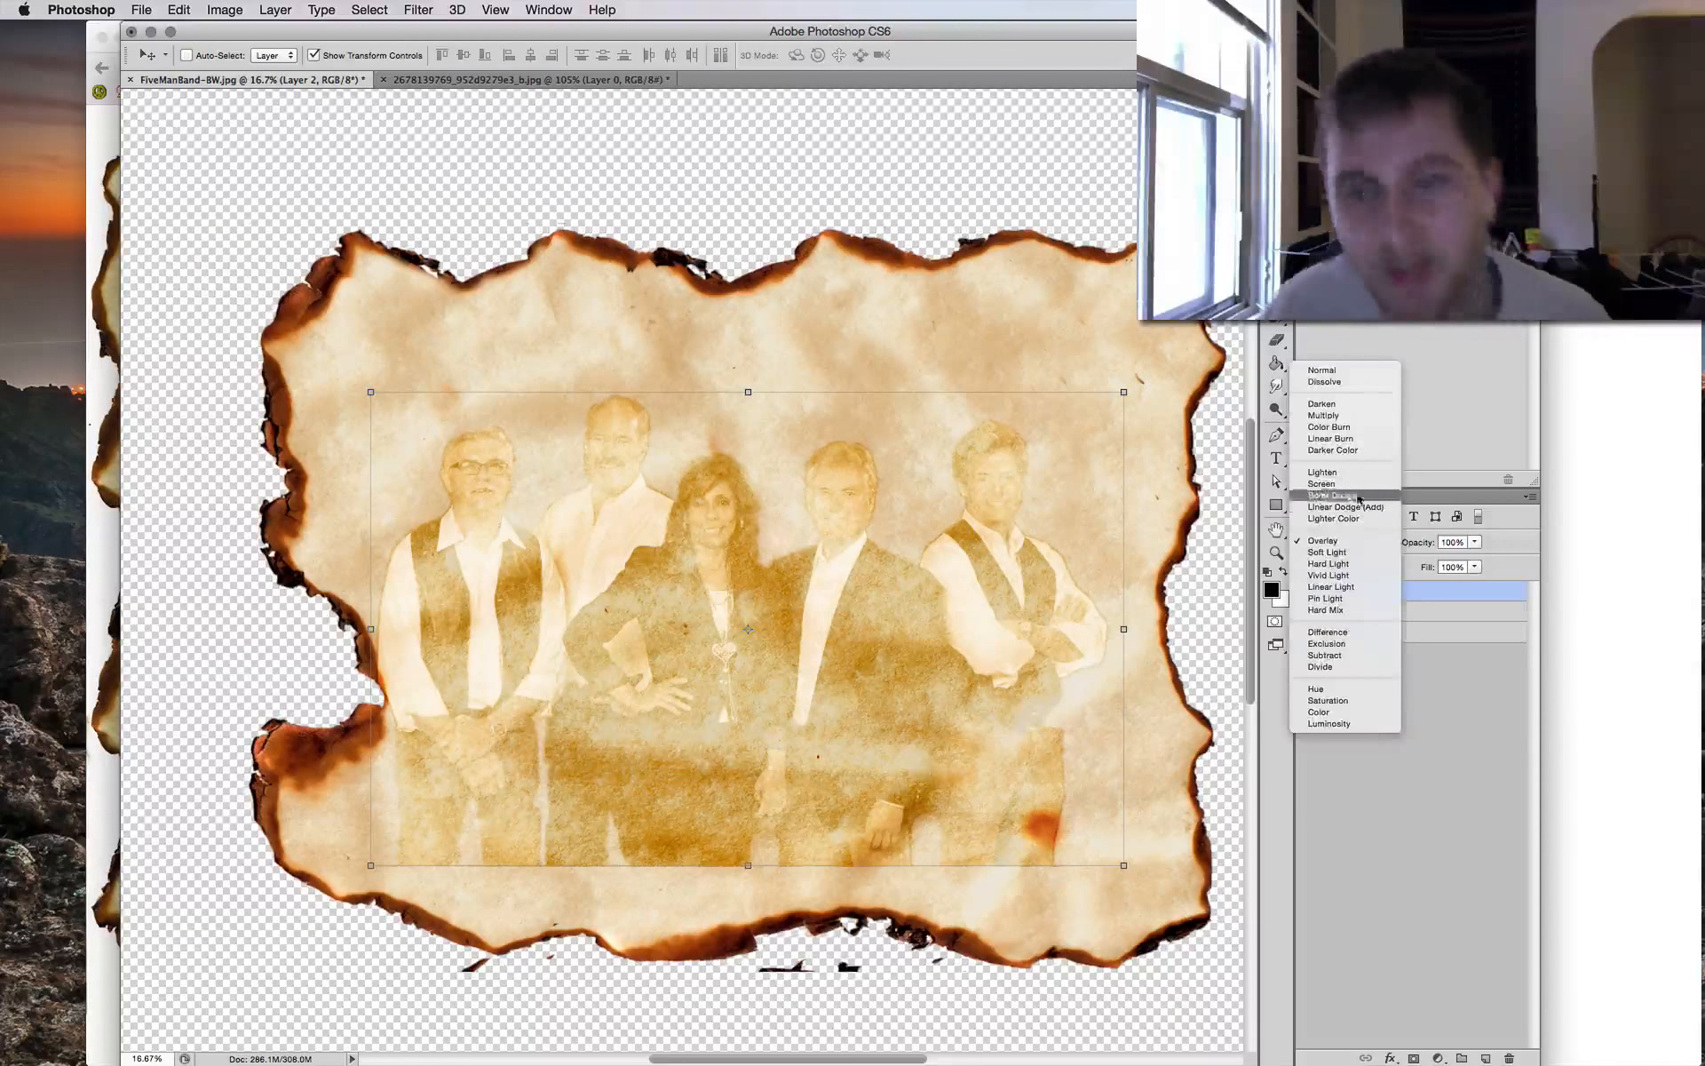
{"action": "left_click", "coordinate": [1324, 403]}
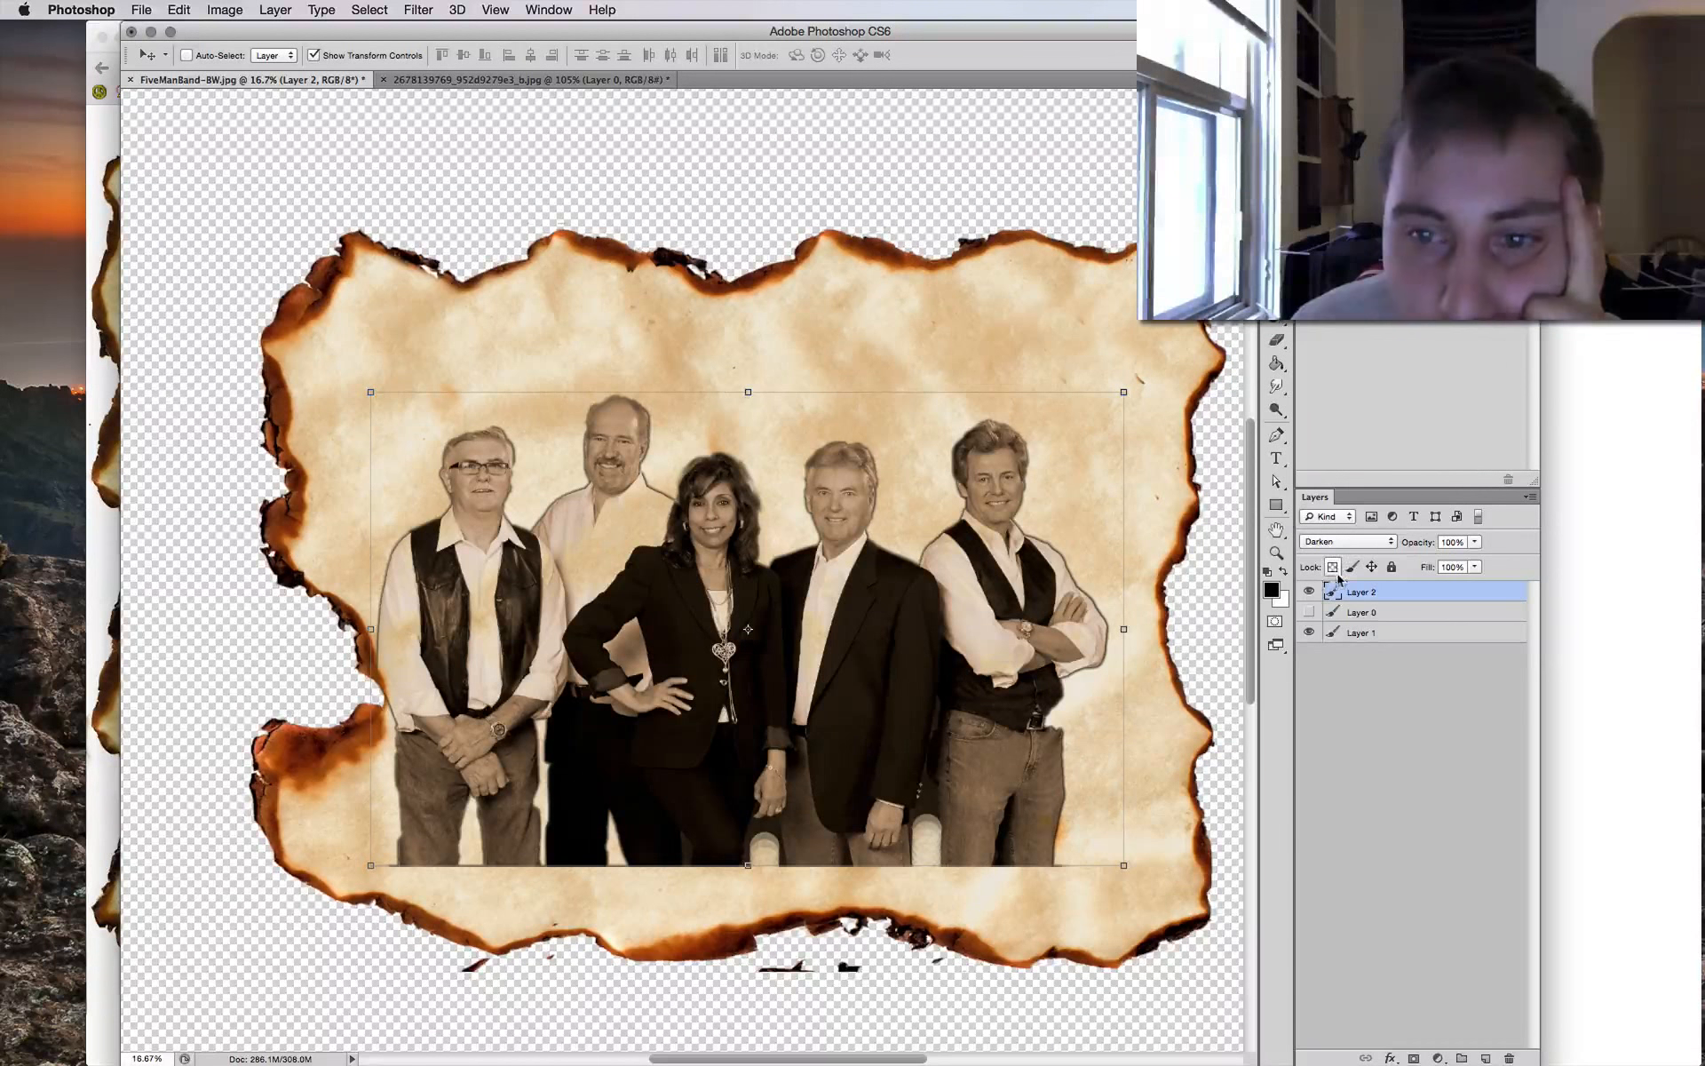
{"action": "left_click", "coordinate": [1367, 542]}
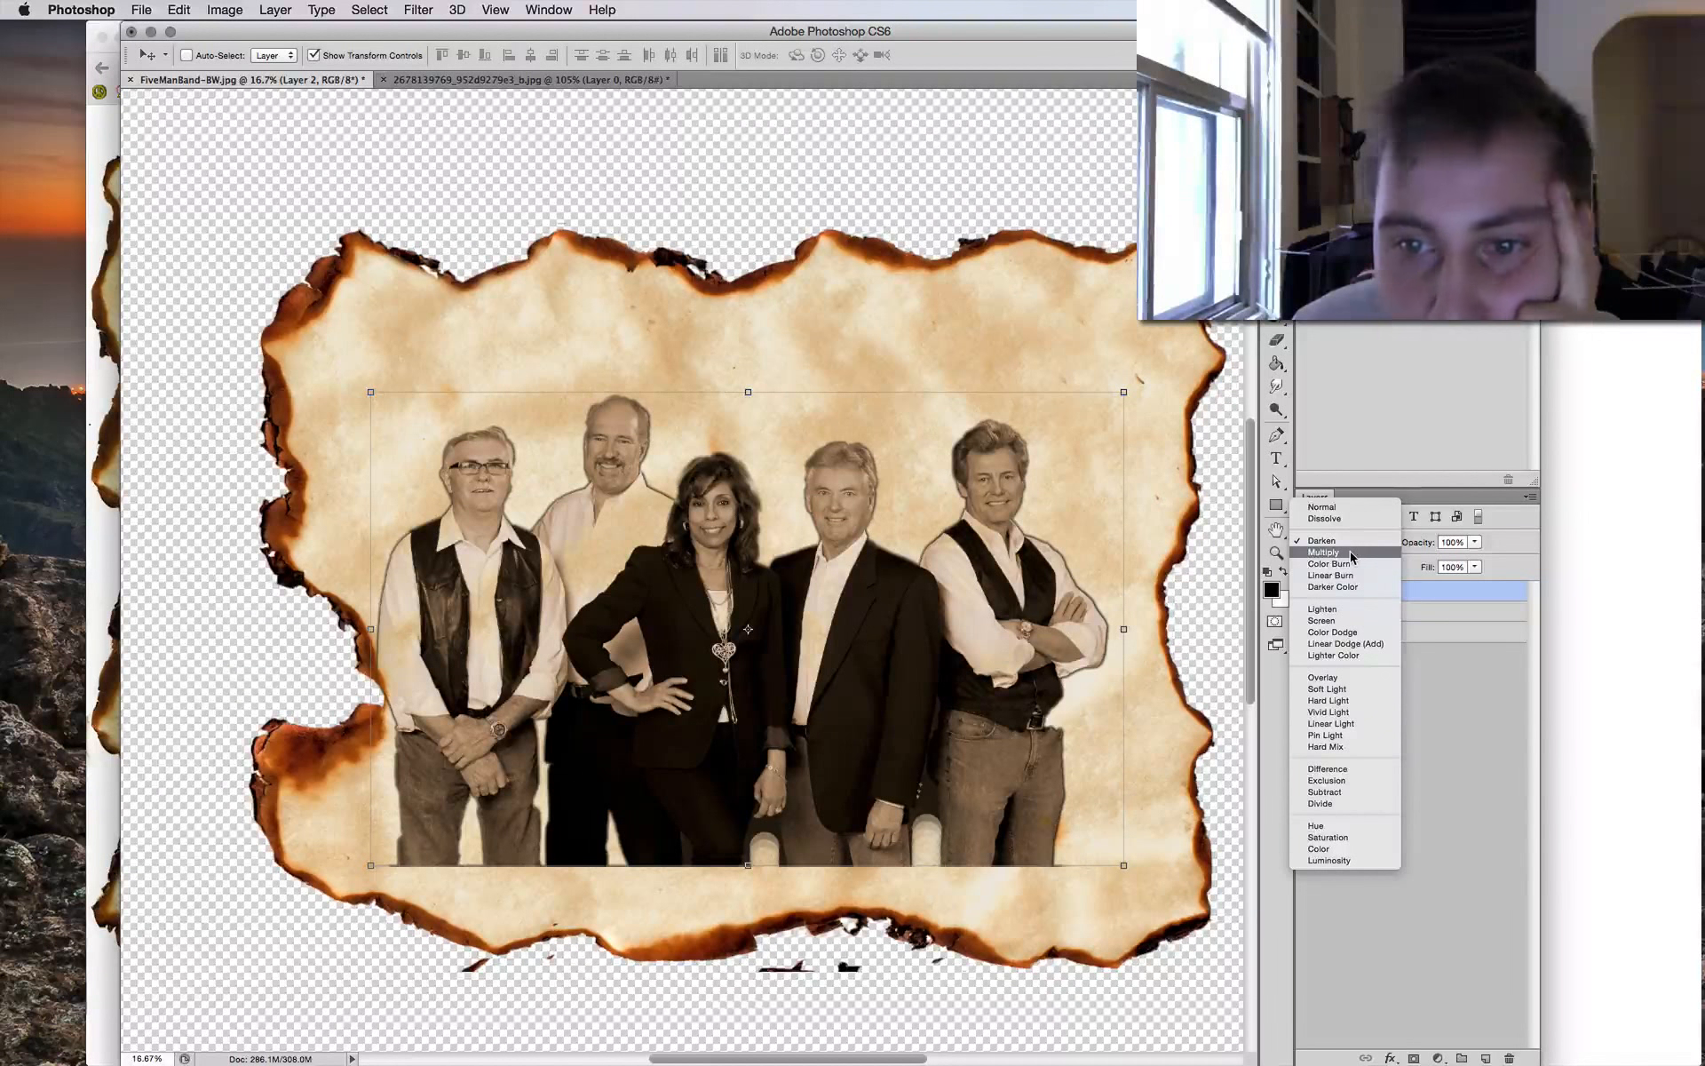
{"action": "left_click", "coordinate": [1350, 552]}
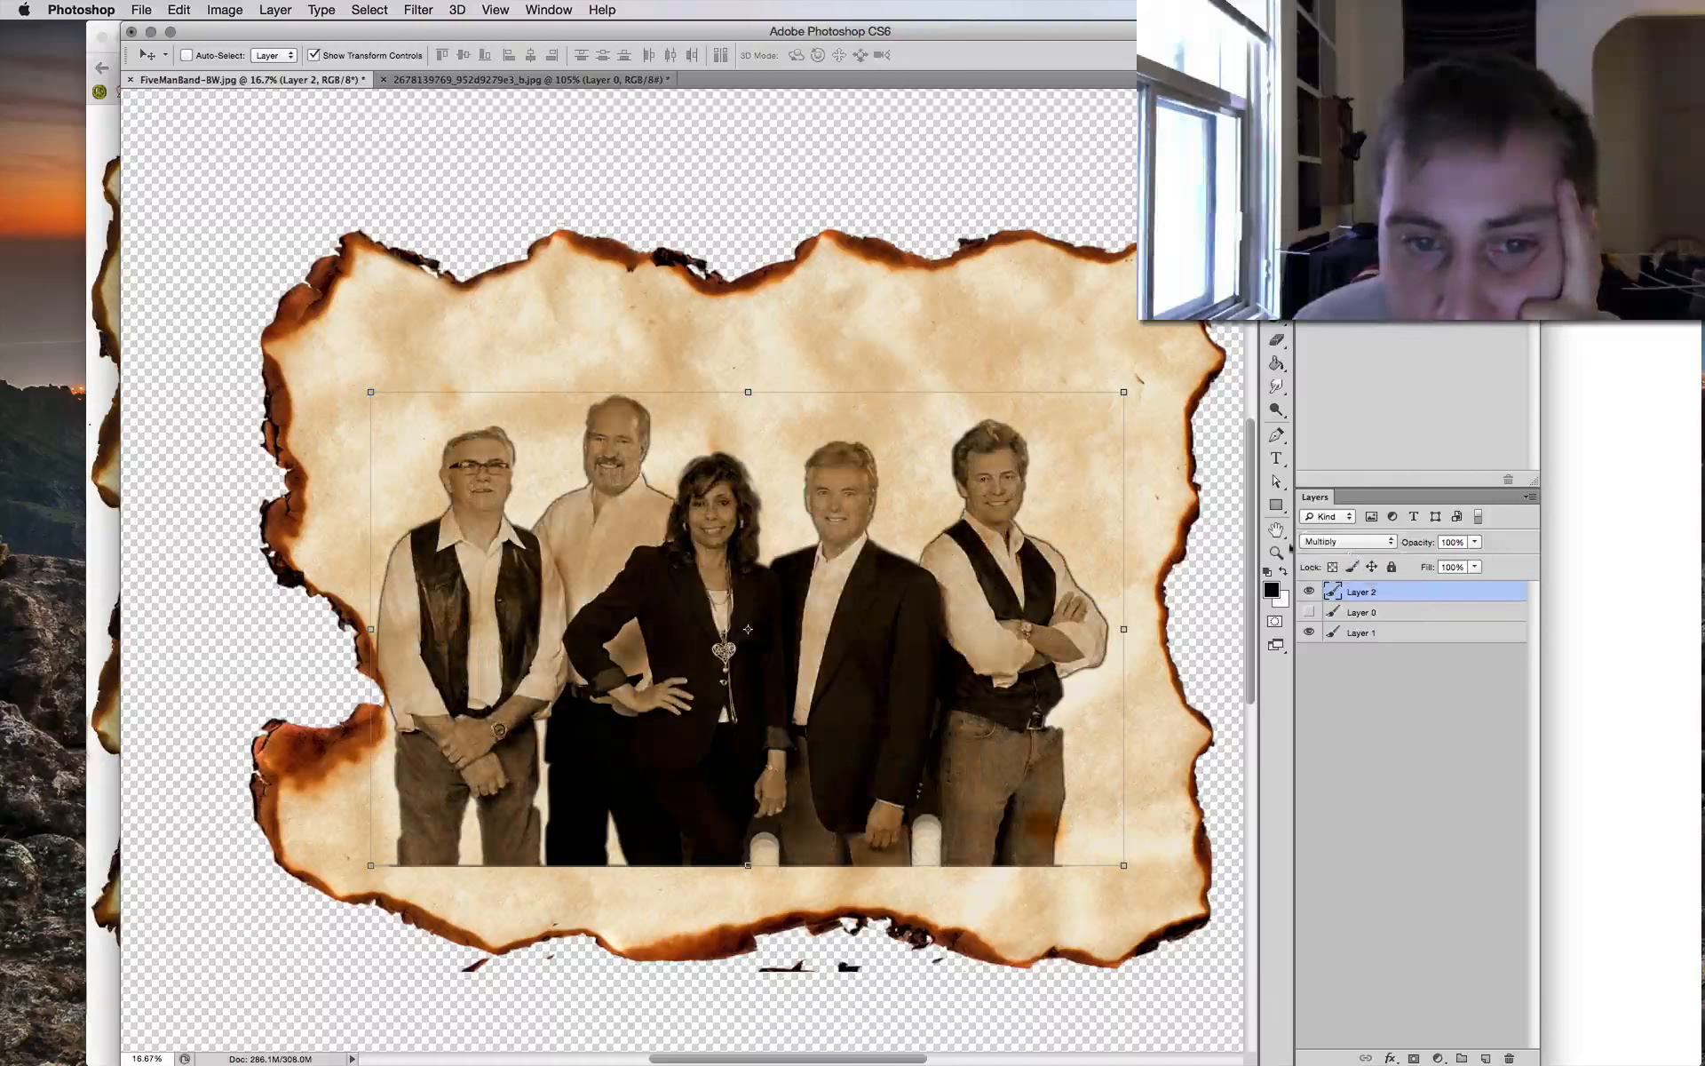
Scale the band cutout on Layer 2 up to about 104.6% and reposition it near the middle of the burnt paper.
{"action": "mouse_move", "coordinate": [1117, 394]}
{"action": "left_mouse_down"}
{"action": "mouse_move", "coordinate": [1162, 373]}
{"action": "mouse_move", "coordinate": [1144, 376]}
{"action": "left_mouse_up"}
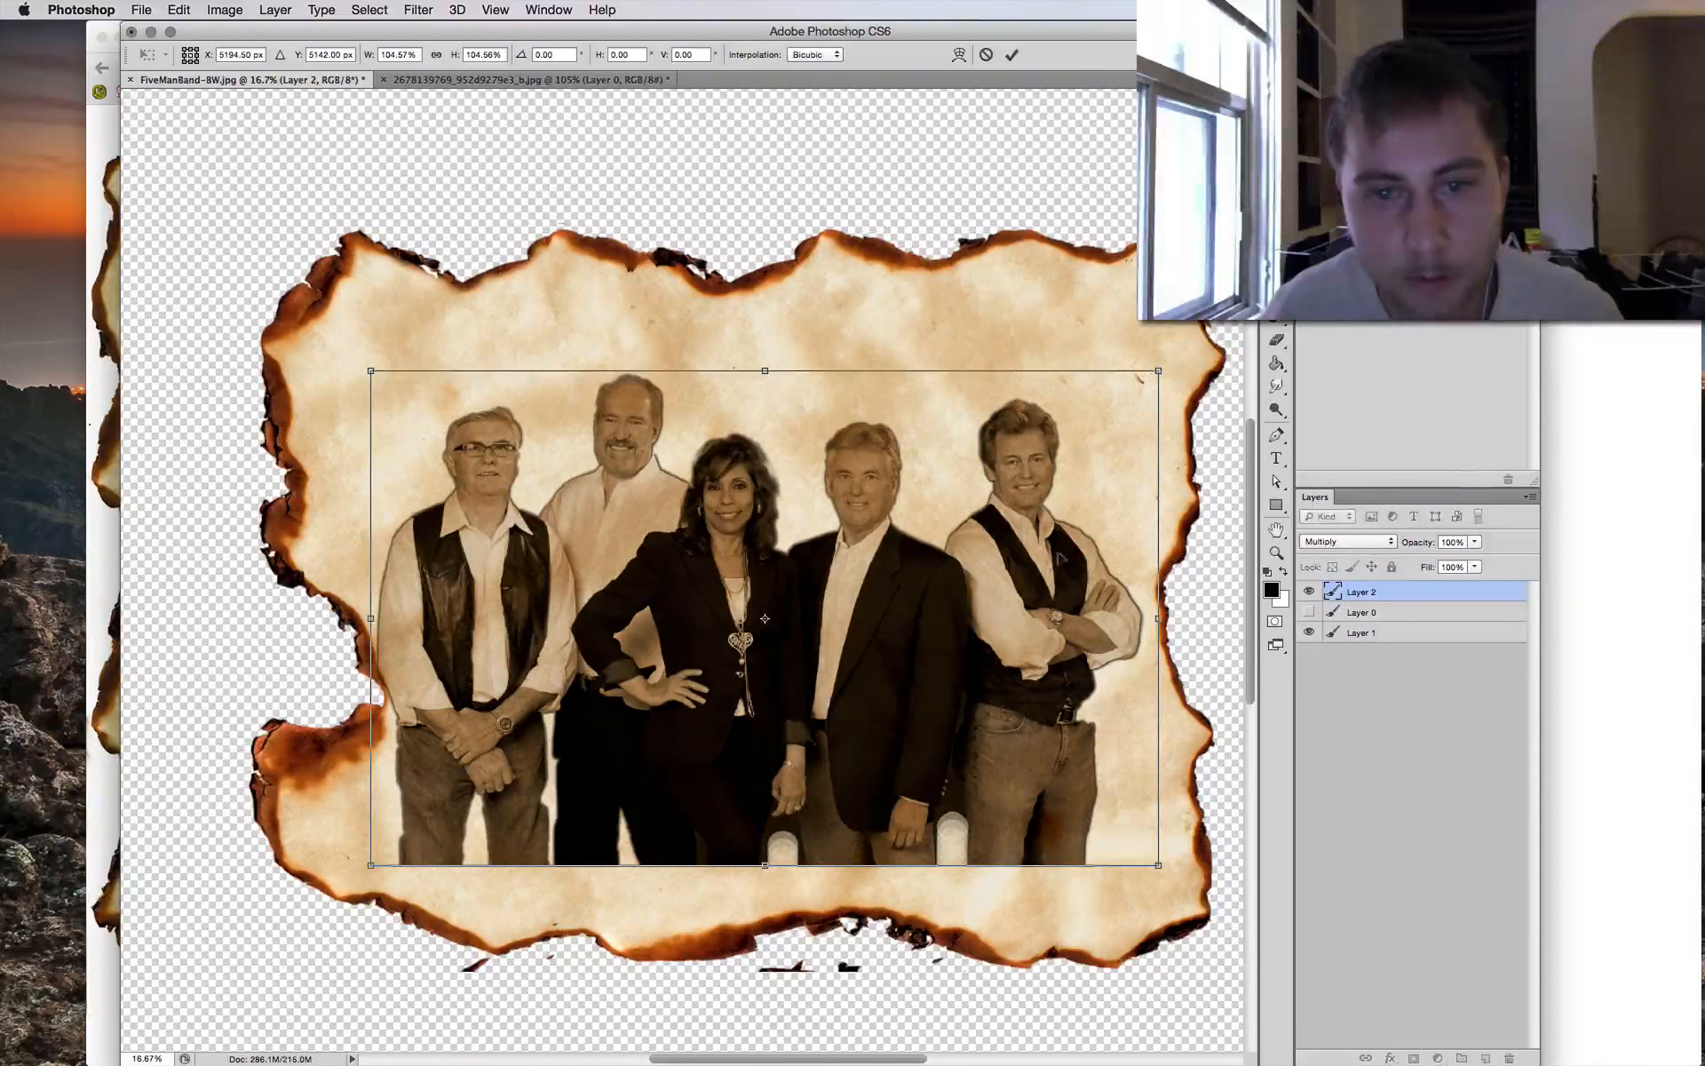
{"action": "left_click_drag", "start_coordinate": [1044, 574], "coordinate": [1057, 542]}
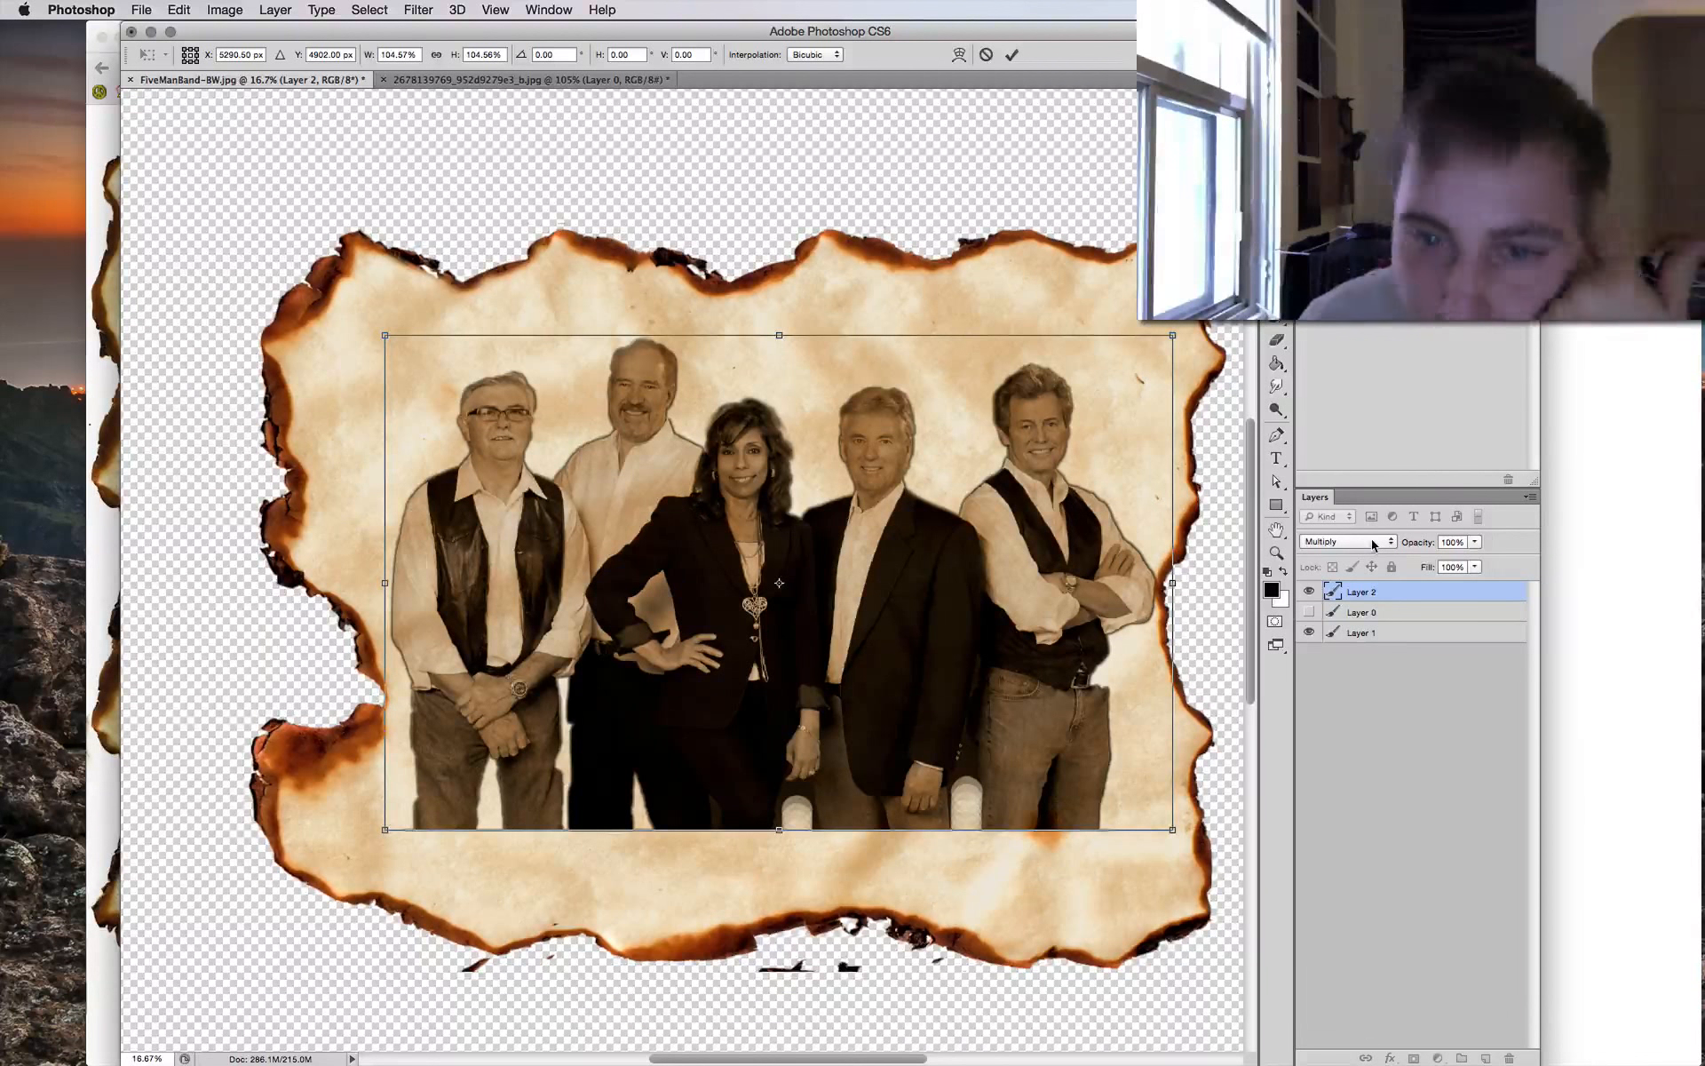
{"action": "left_click_drag", "start_coordinate": [1081, 740], "coordinate": [1080, 754]}
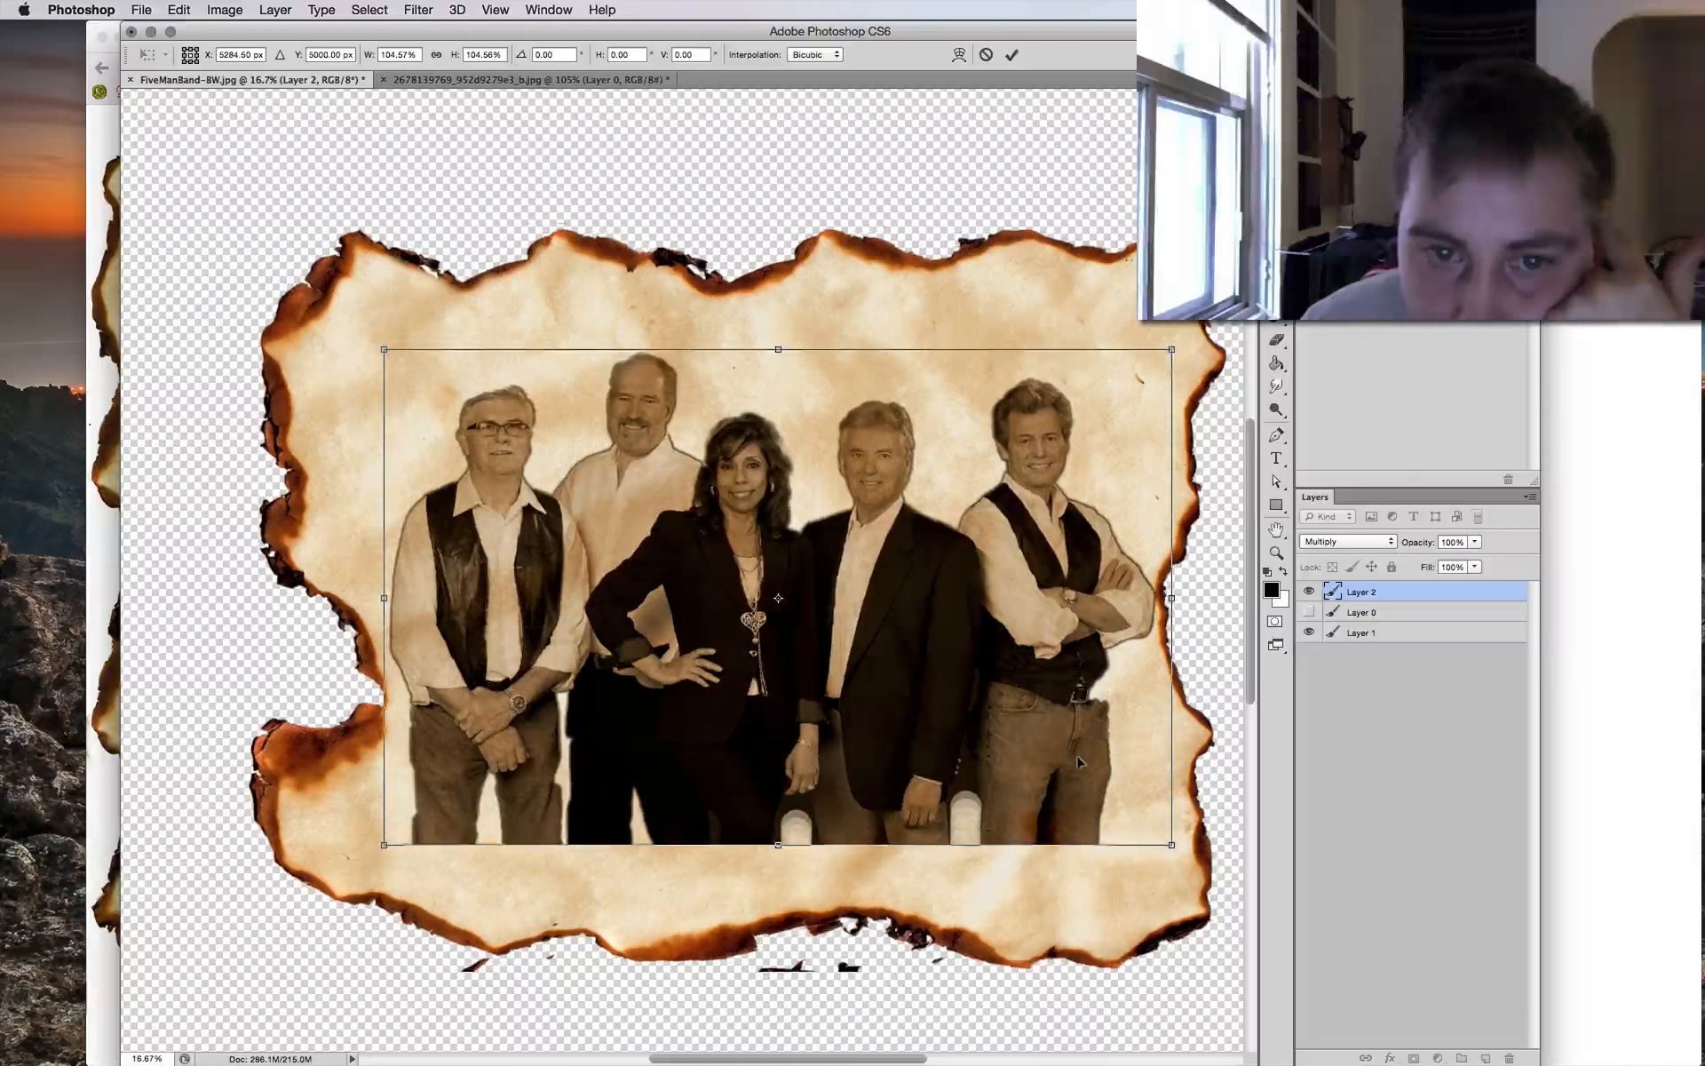
{"action": "key", "text": "Return"}
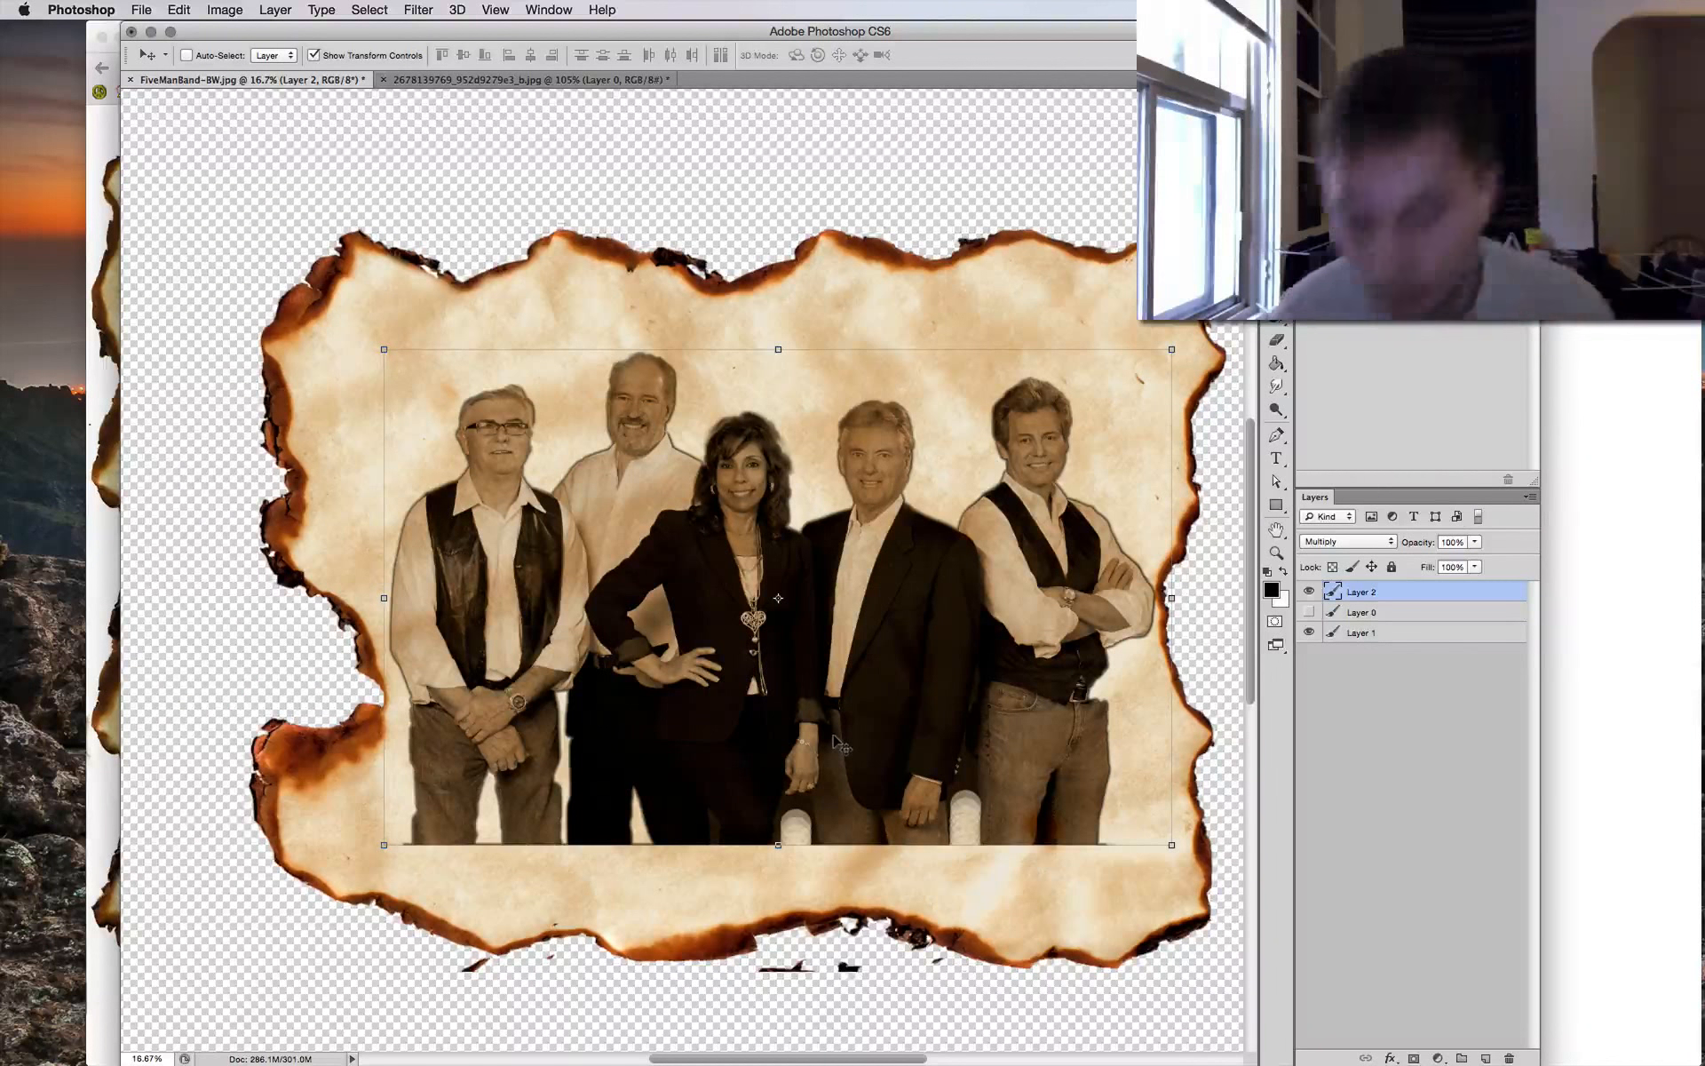
Load Layer 2's outline as a selection and refine its edge with a 51.2 px feather and -67% edge shift.
{"action": "left_click", "coordinate": [1333, 592], "text": "super"}
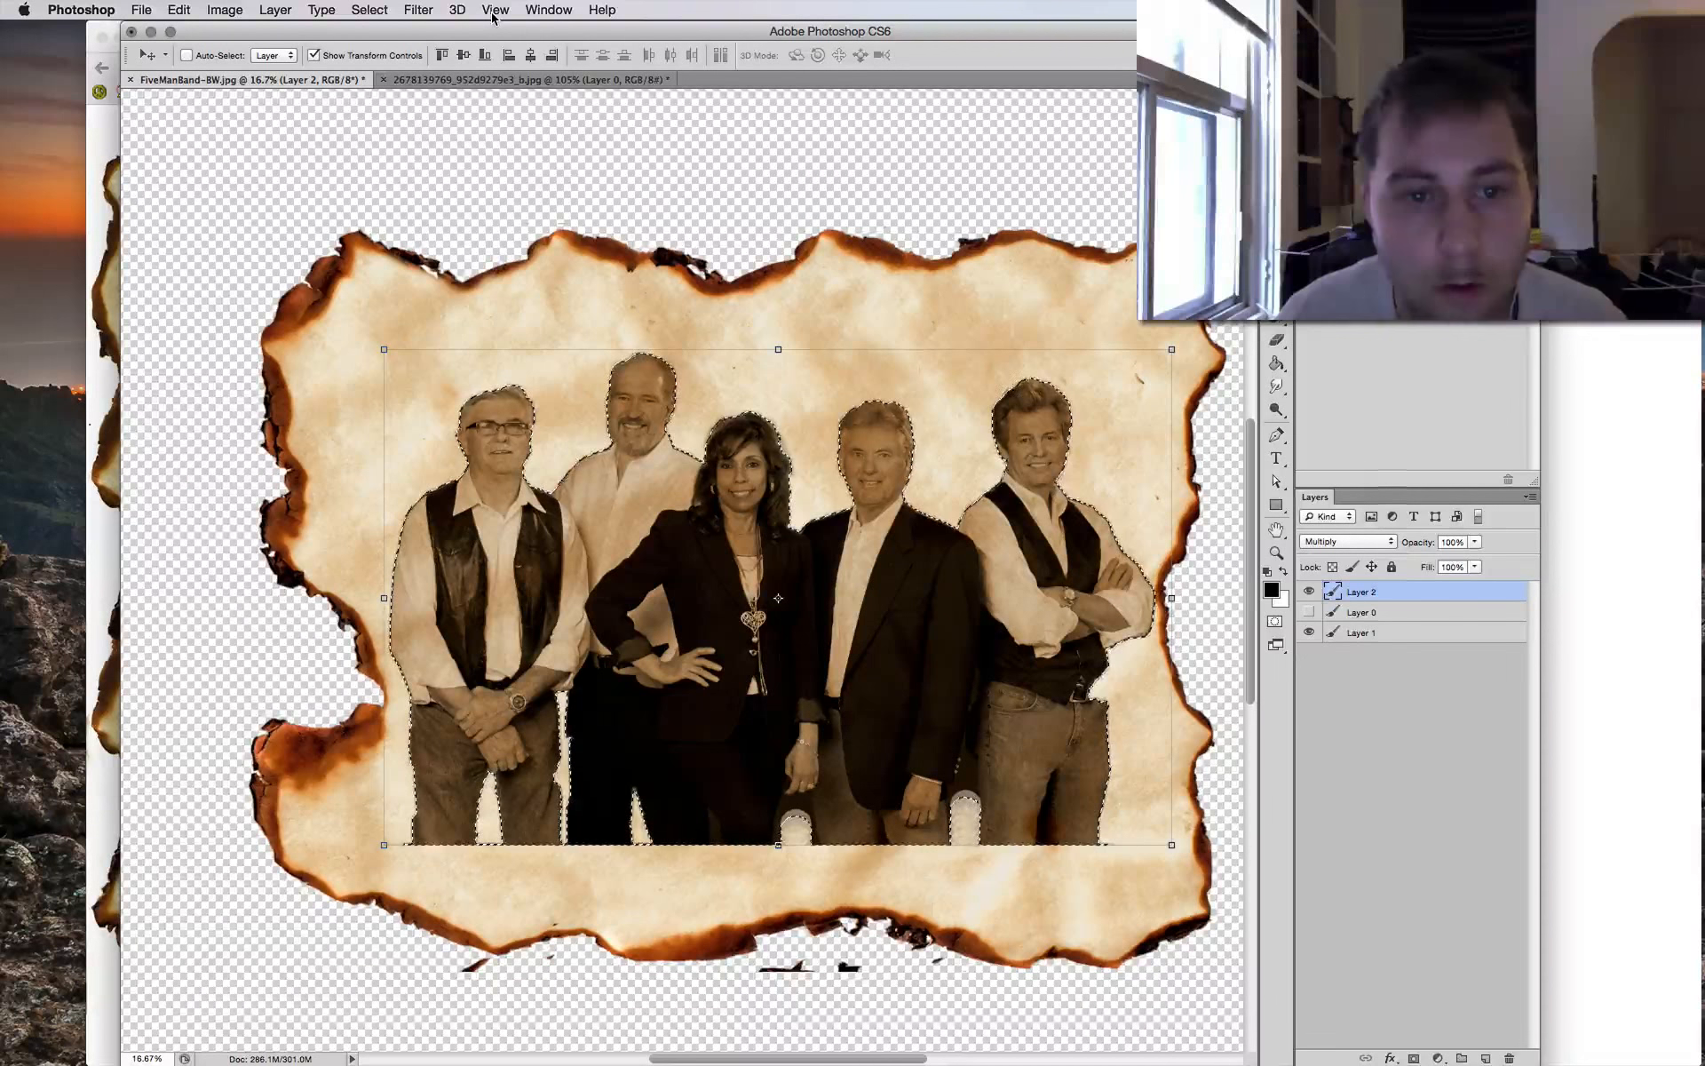
{"action": "key", "text": "super+alt+r"}
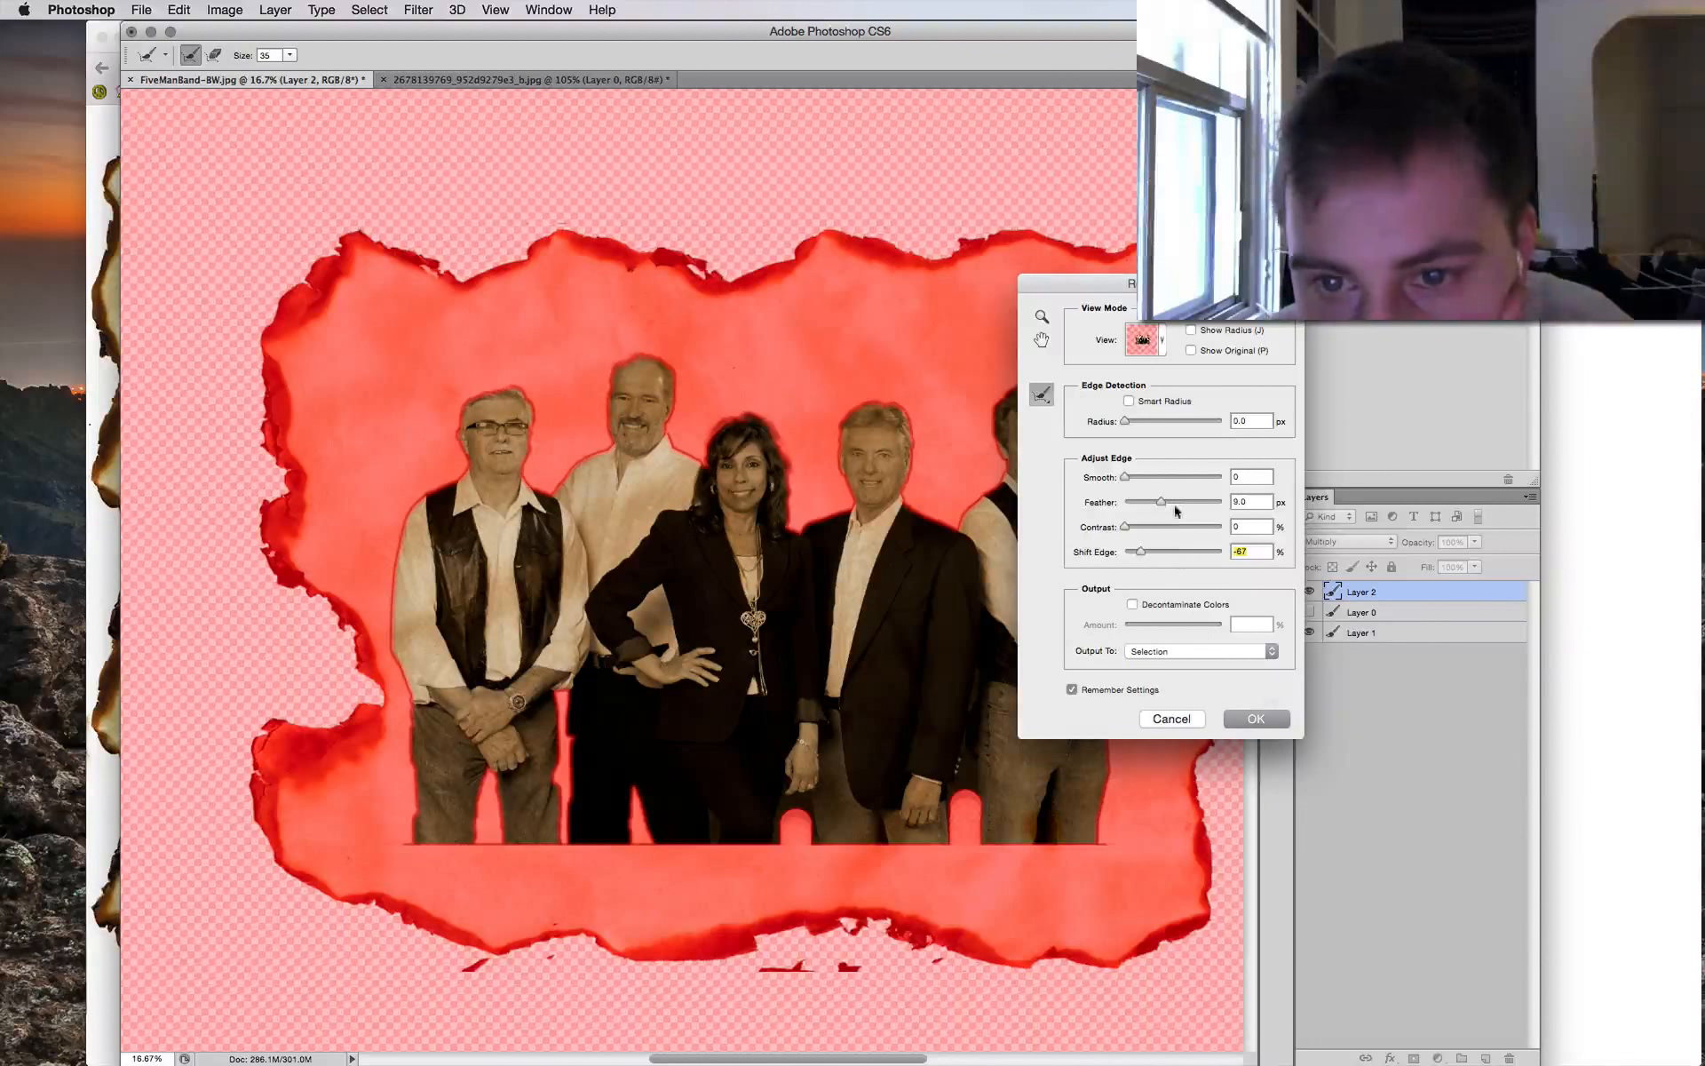
{"action": "left_click_drag", "start_coordinate": [1180, 506], "coordinate": [1179, 506]}
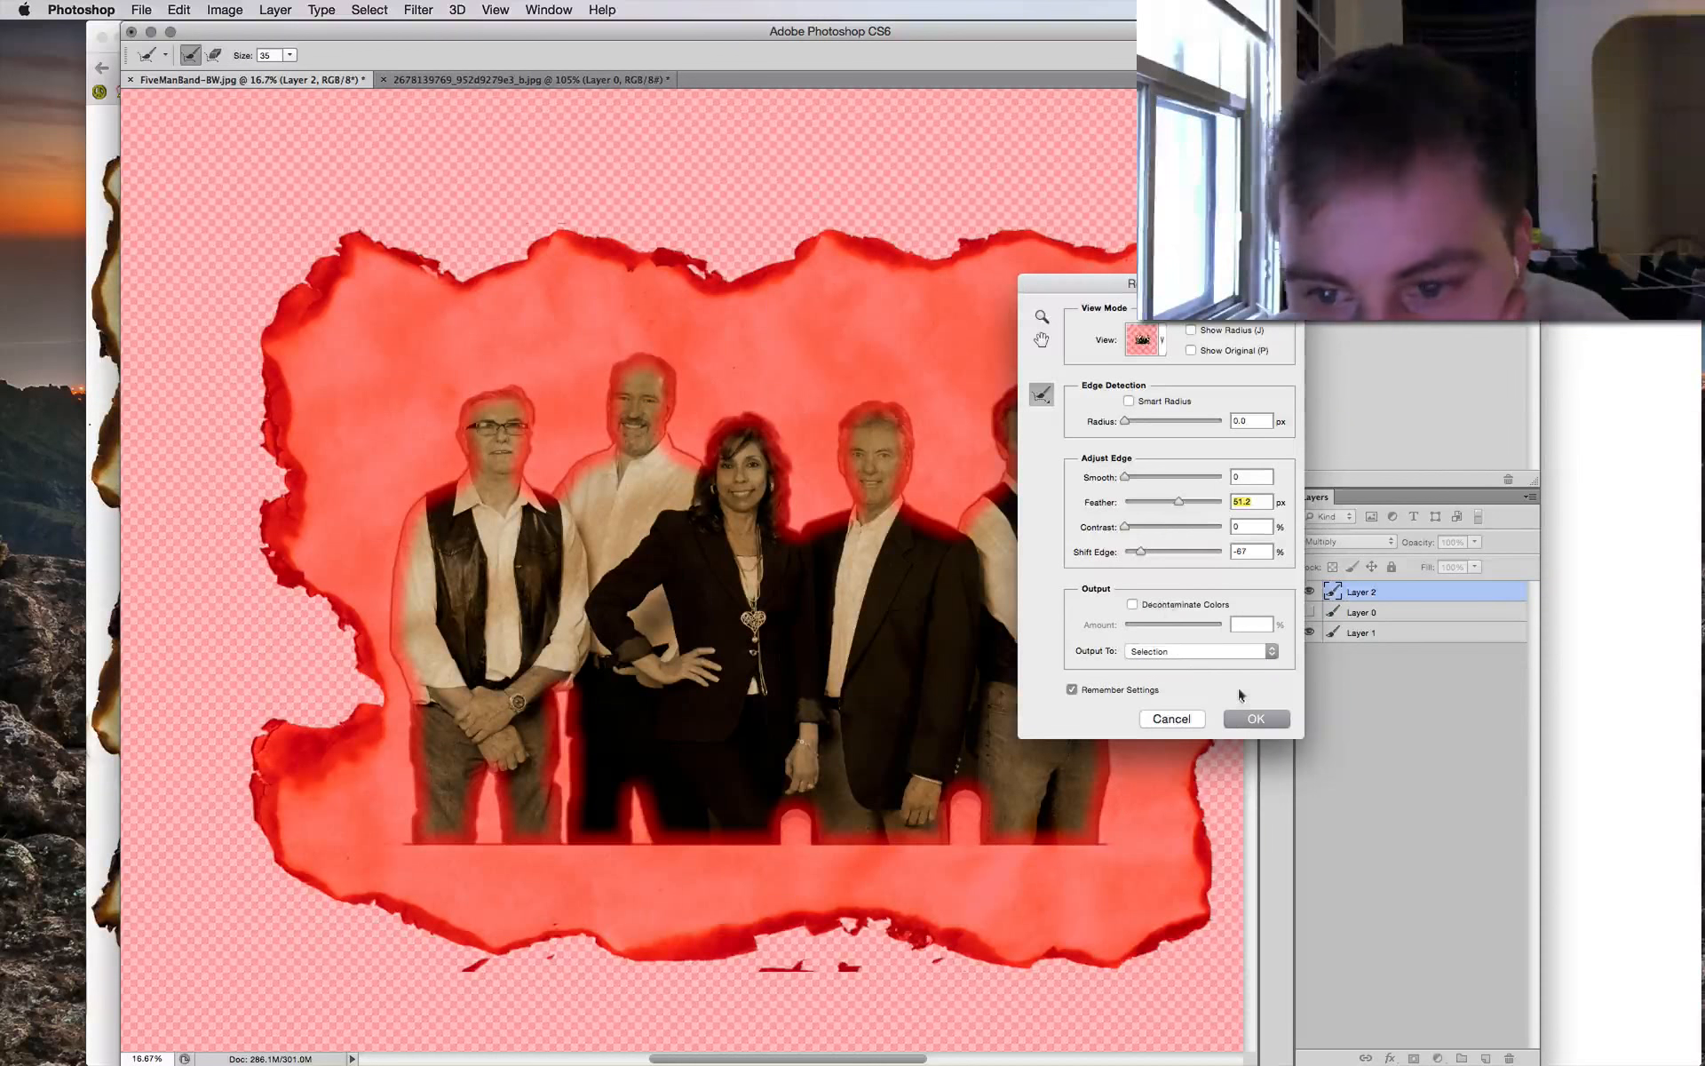
{"action": "left_click", "coordinate": [1248, 718]}
{"action": "key", "text": "v"}
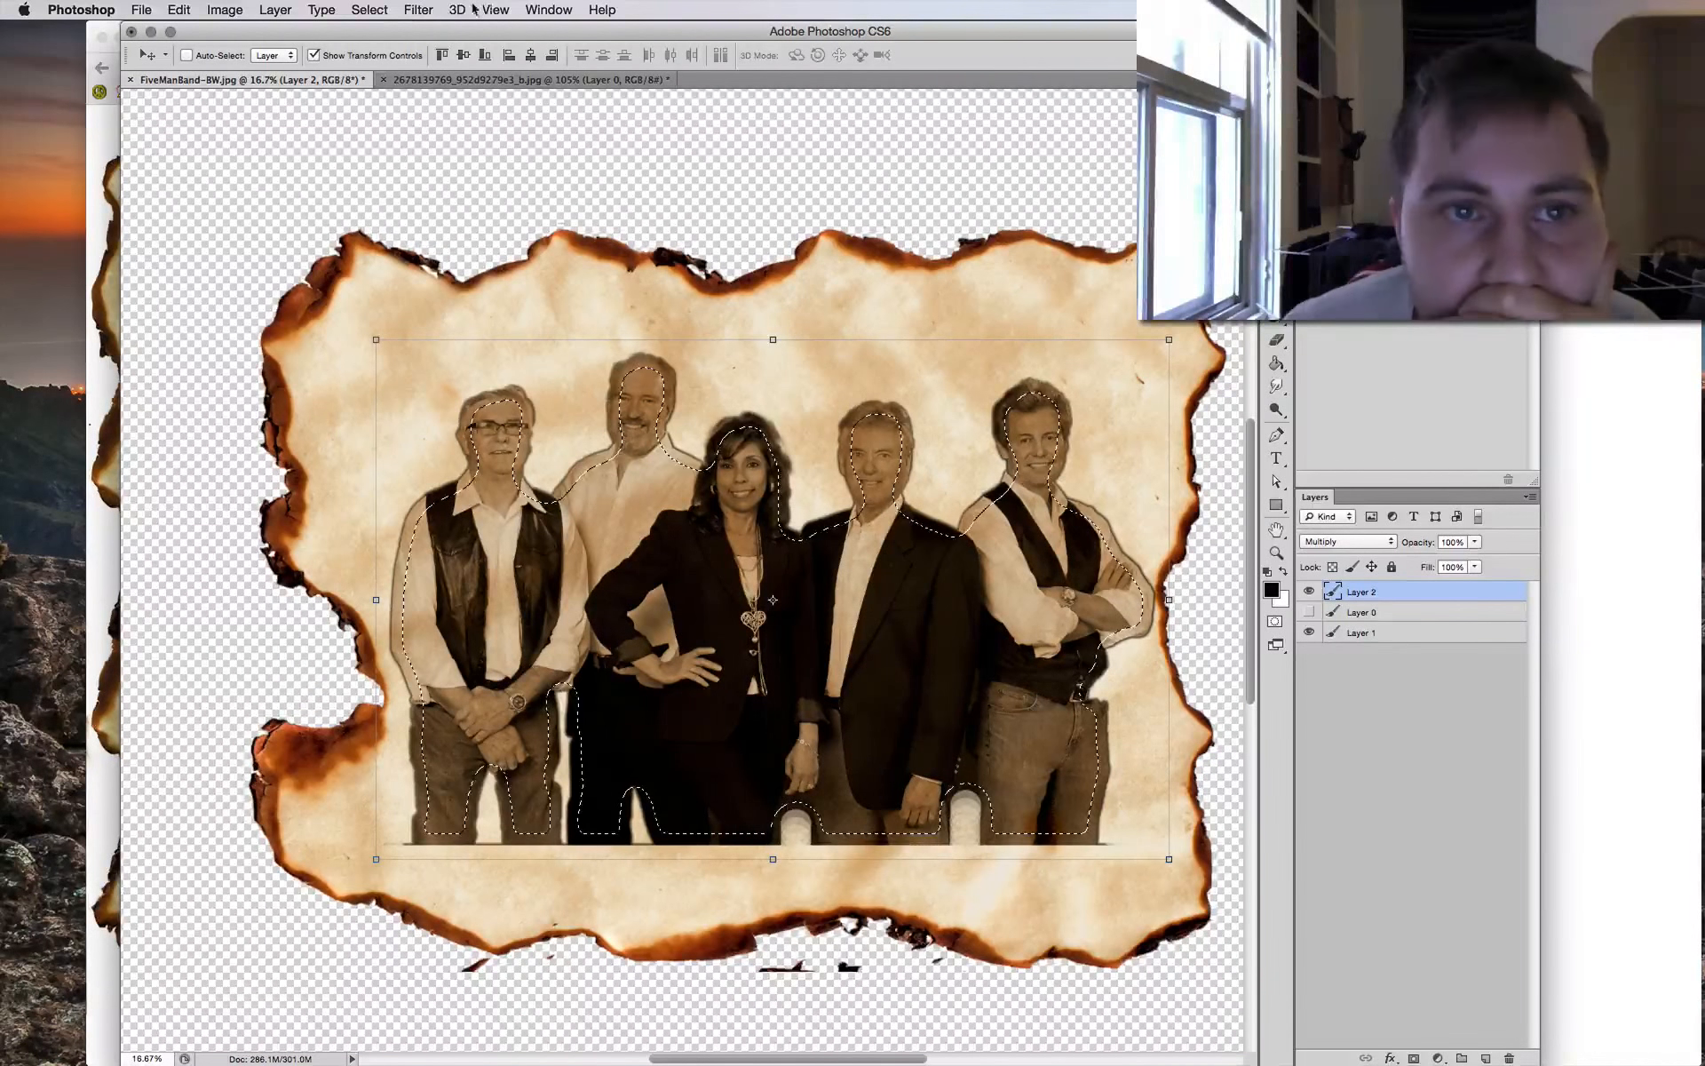
{"action": "left_click", "coordinate": [418, 10]}
{"action": "mouse_move", "coordinate": [531, 267]}
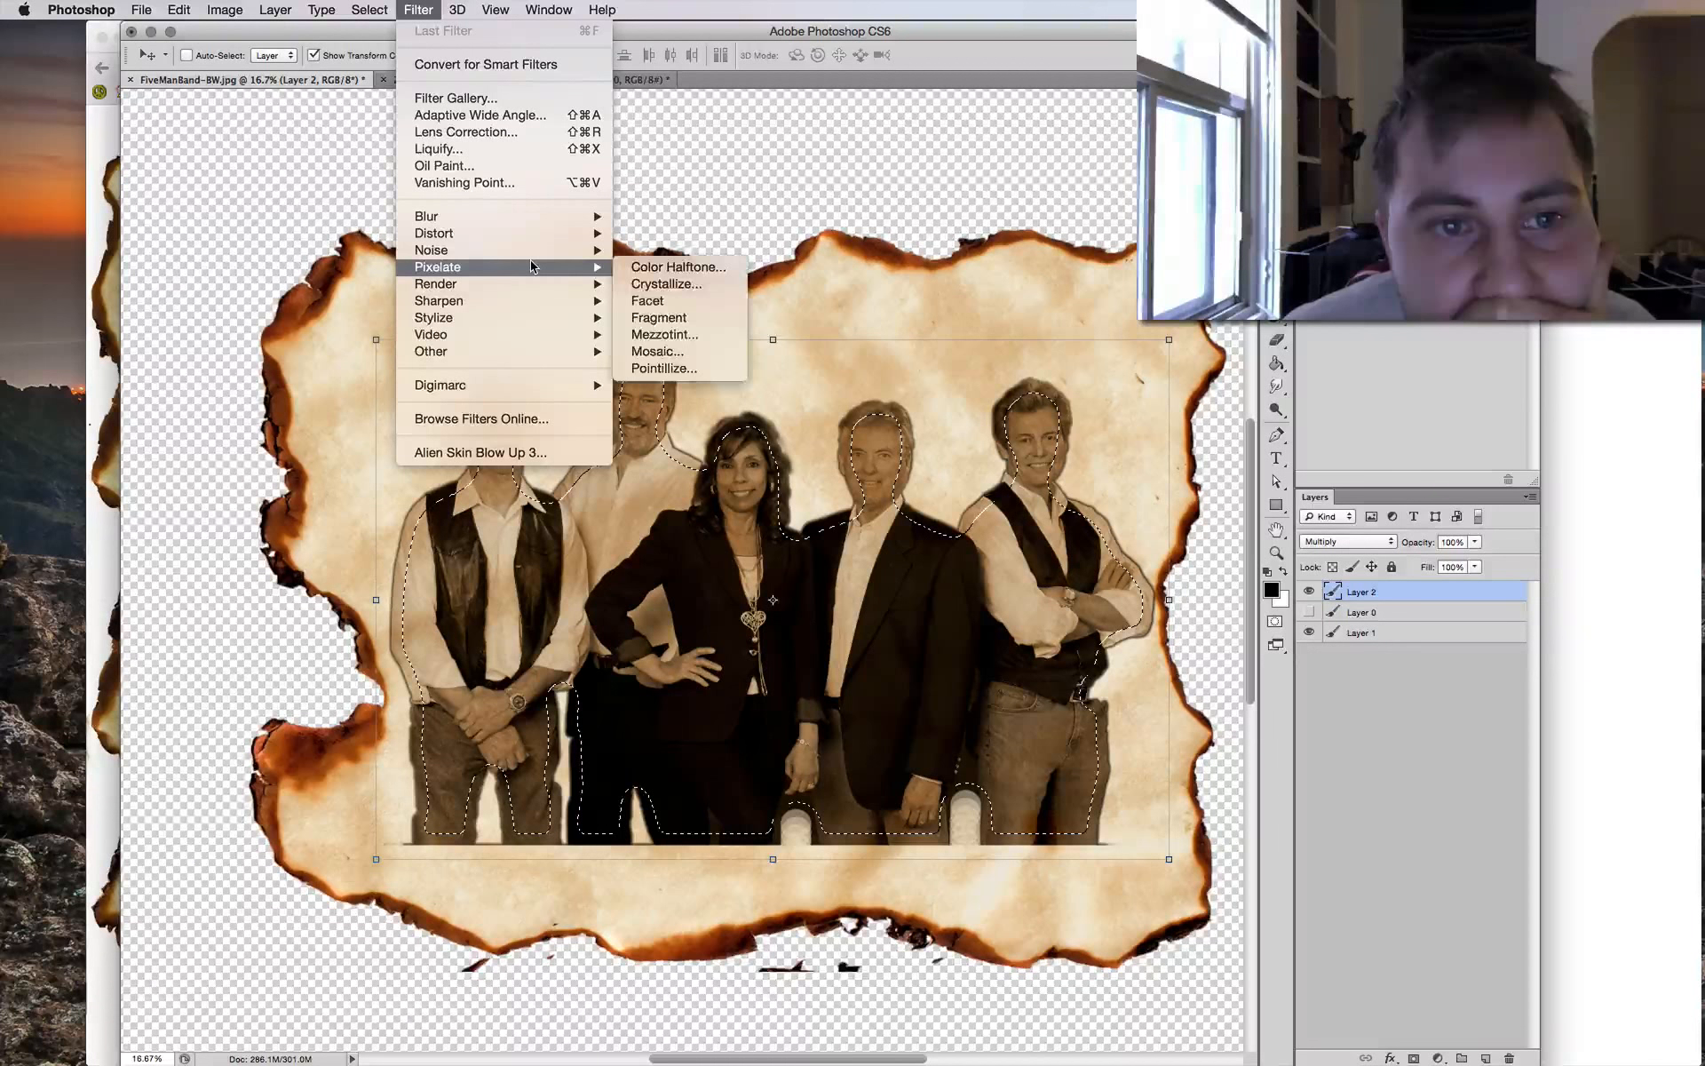
{"action": "mouse_move", "coordinate": [533, 216]}
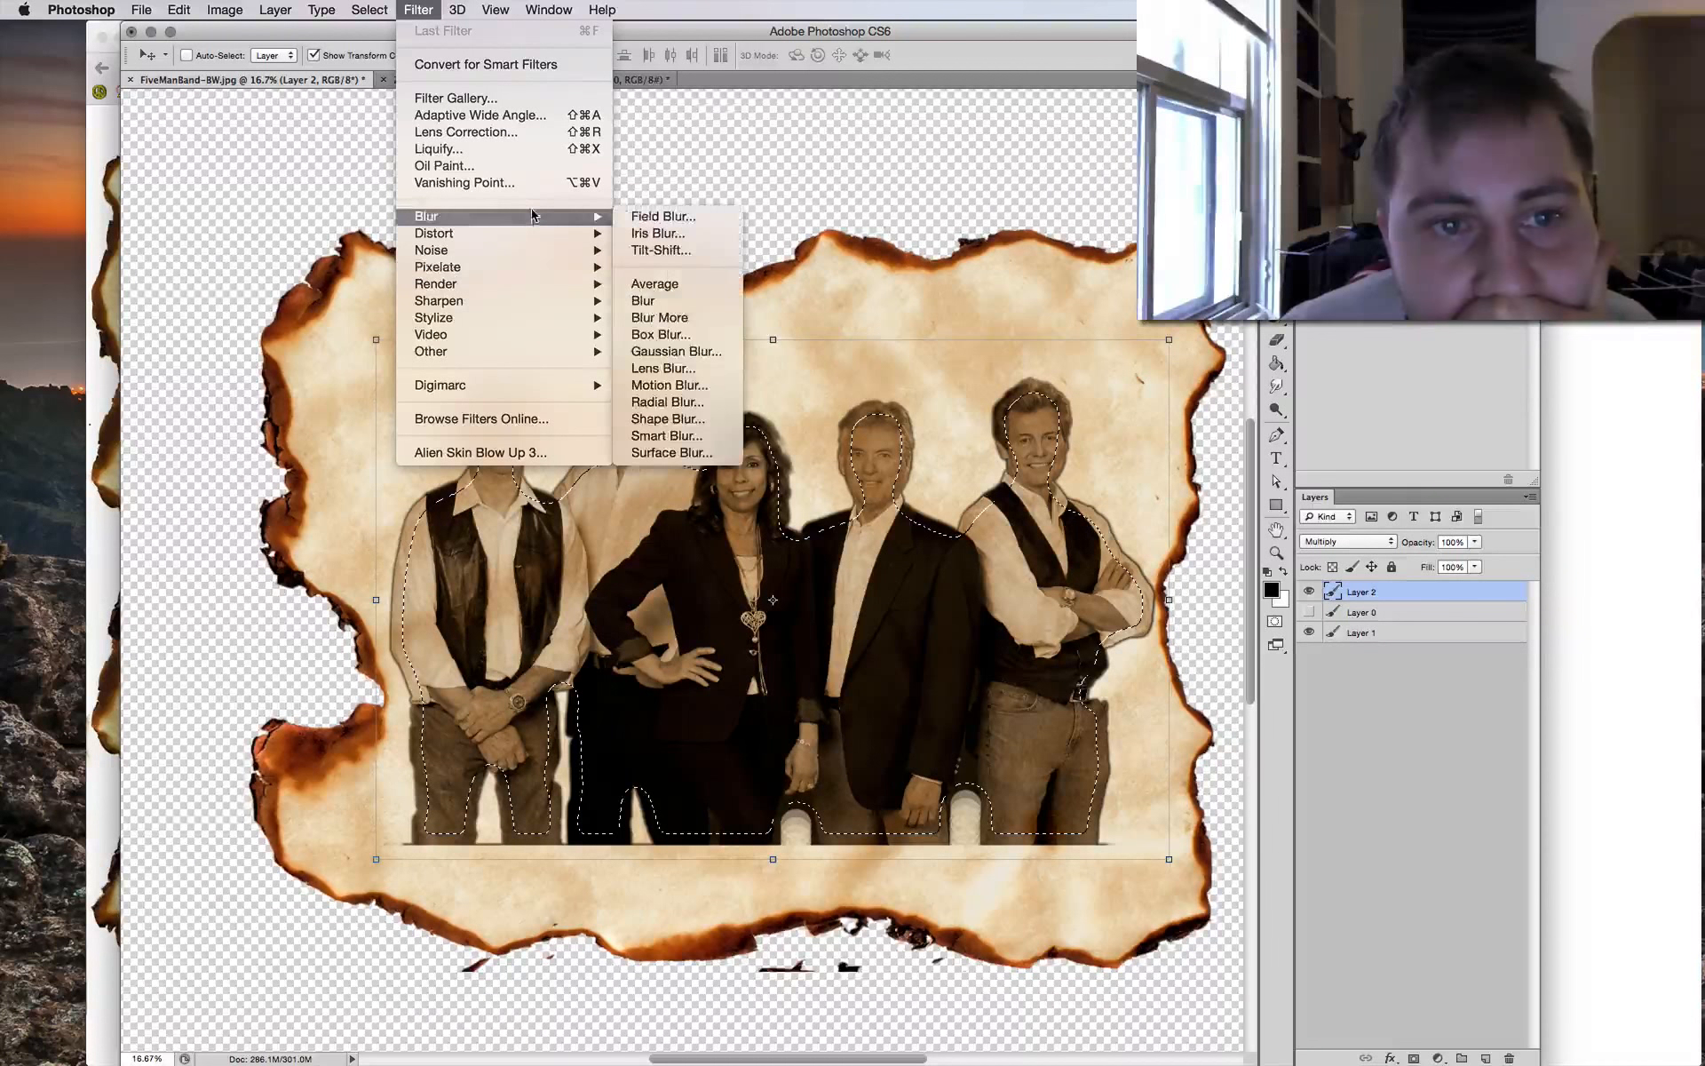
{"action": "left_click", "coordinate": [719, 351]}
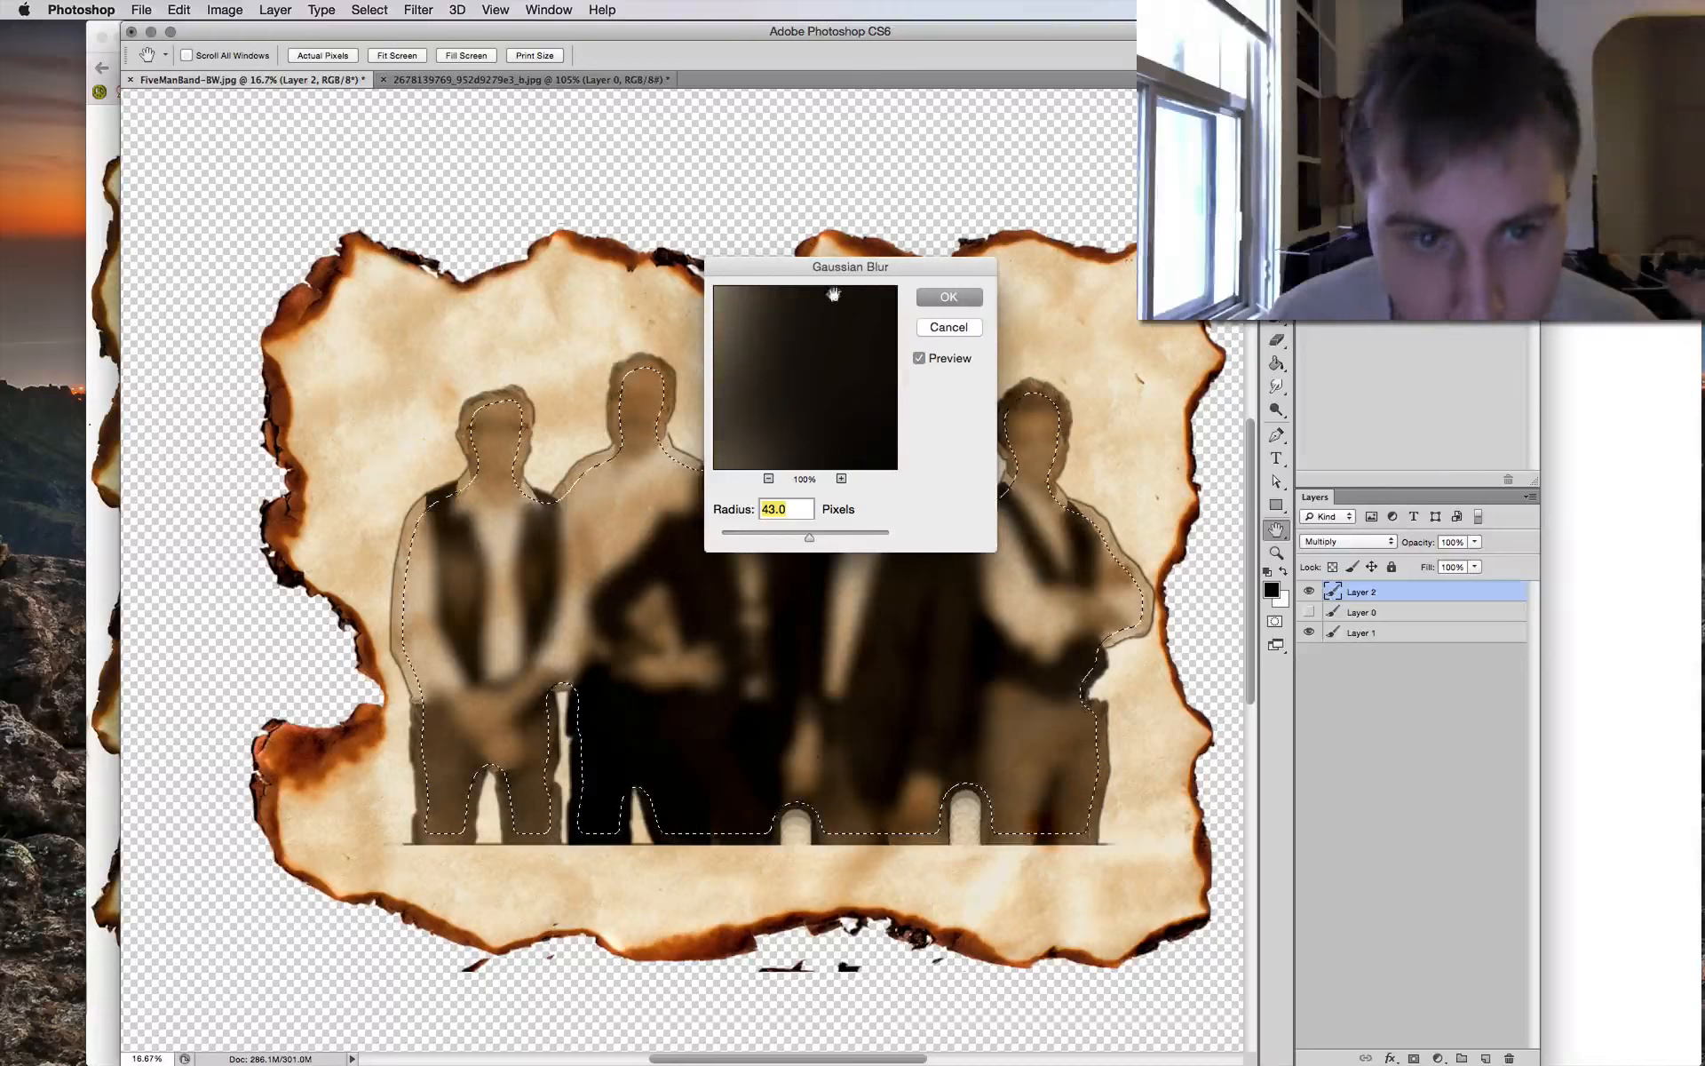
{"action": "left_click", "coordinate": [968, 325]}
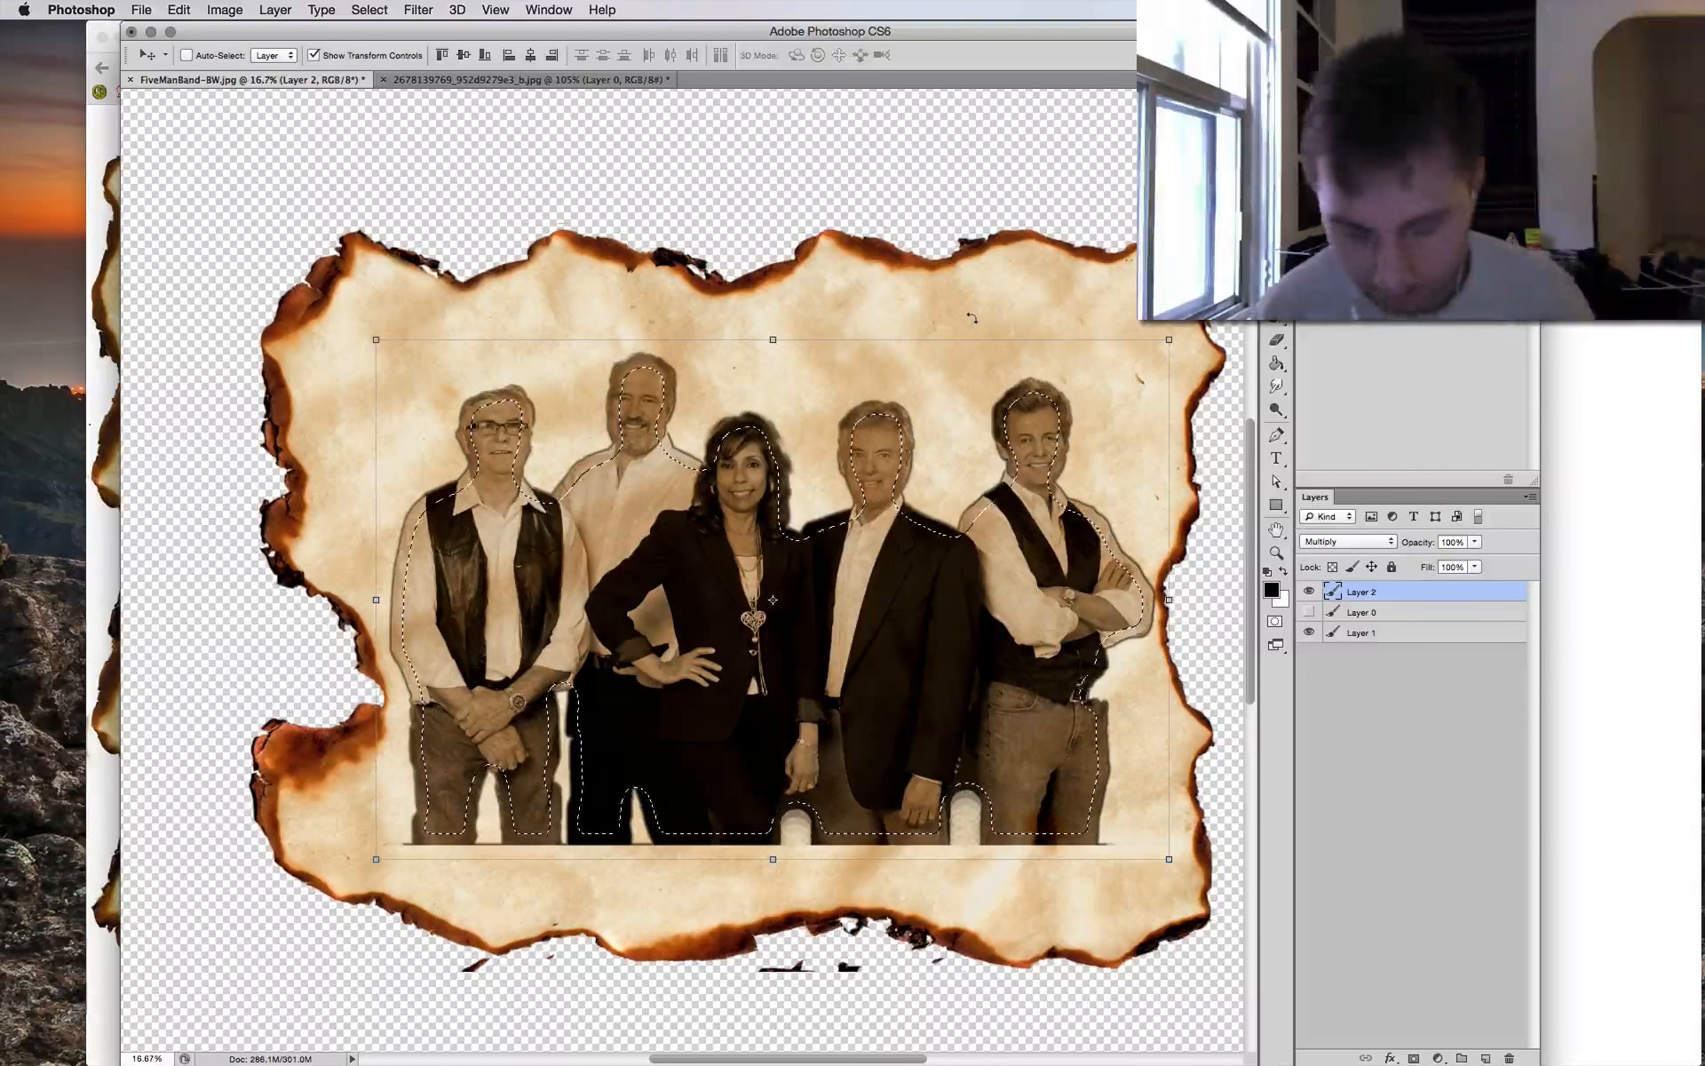
Invert the selection and apply a Gaussian Blur with a 43-pixel radius to soften the band cutout's outer edges.
{"action": "scroll", "coordinate": [859, 160], "scroll_direction": "down", "scroll_amount": 5}
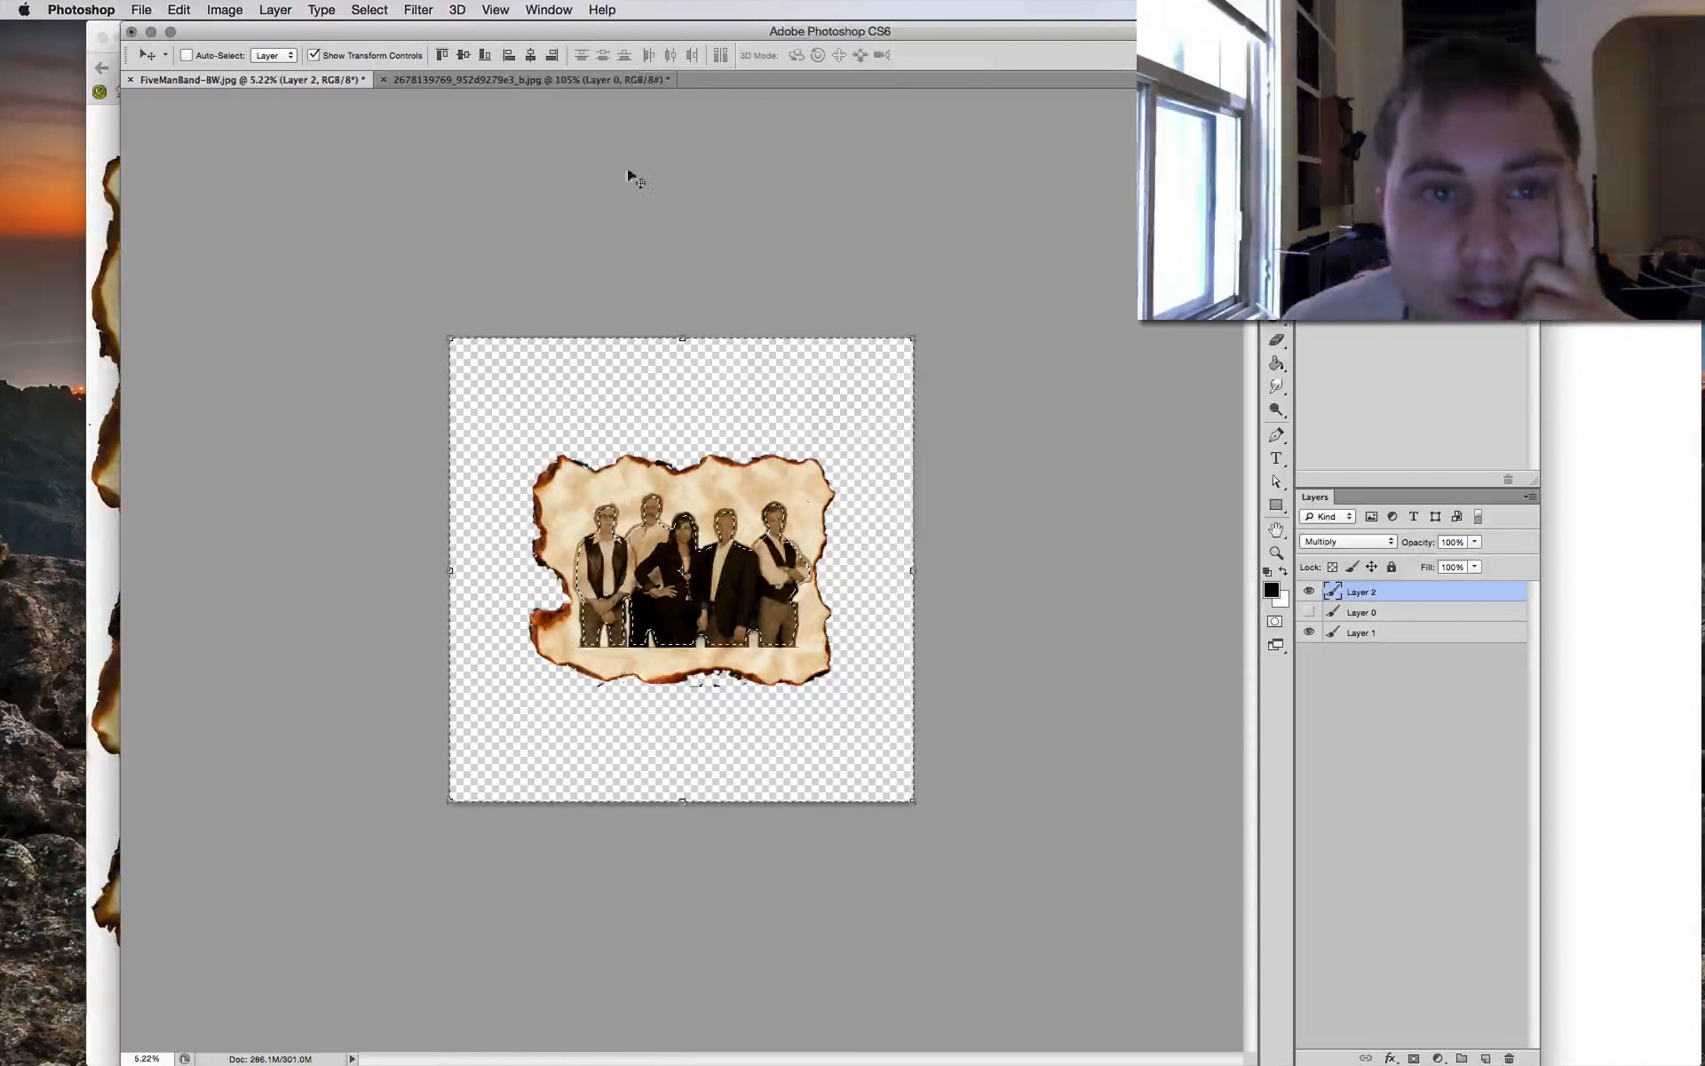
{"action": "scroll", "coordinate": [710, 477], "scroll_direction": "up", "scroll_amount": 4}
{"action": "scroll", "coordinate": [716, 476], "scroll_direction": "up", "scroll_amount": 3}
{"action": "scroll", "coordinate": [716, 476], "scroll_direction": "down", "scroll_amount": 3}
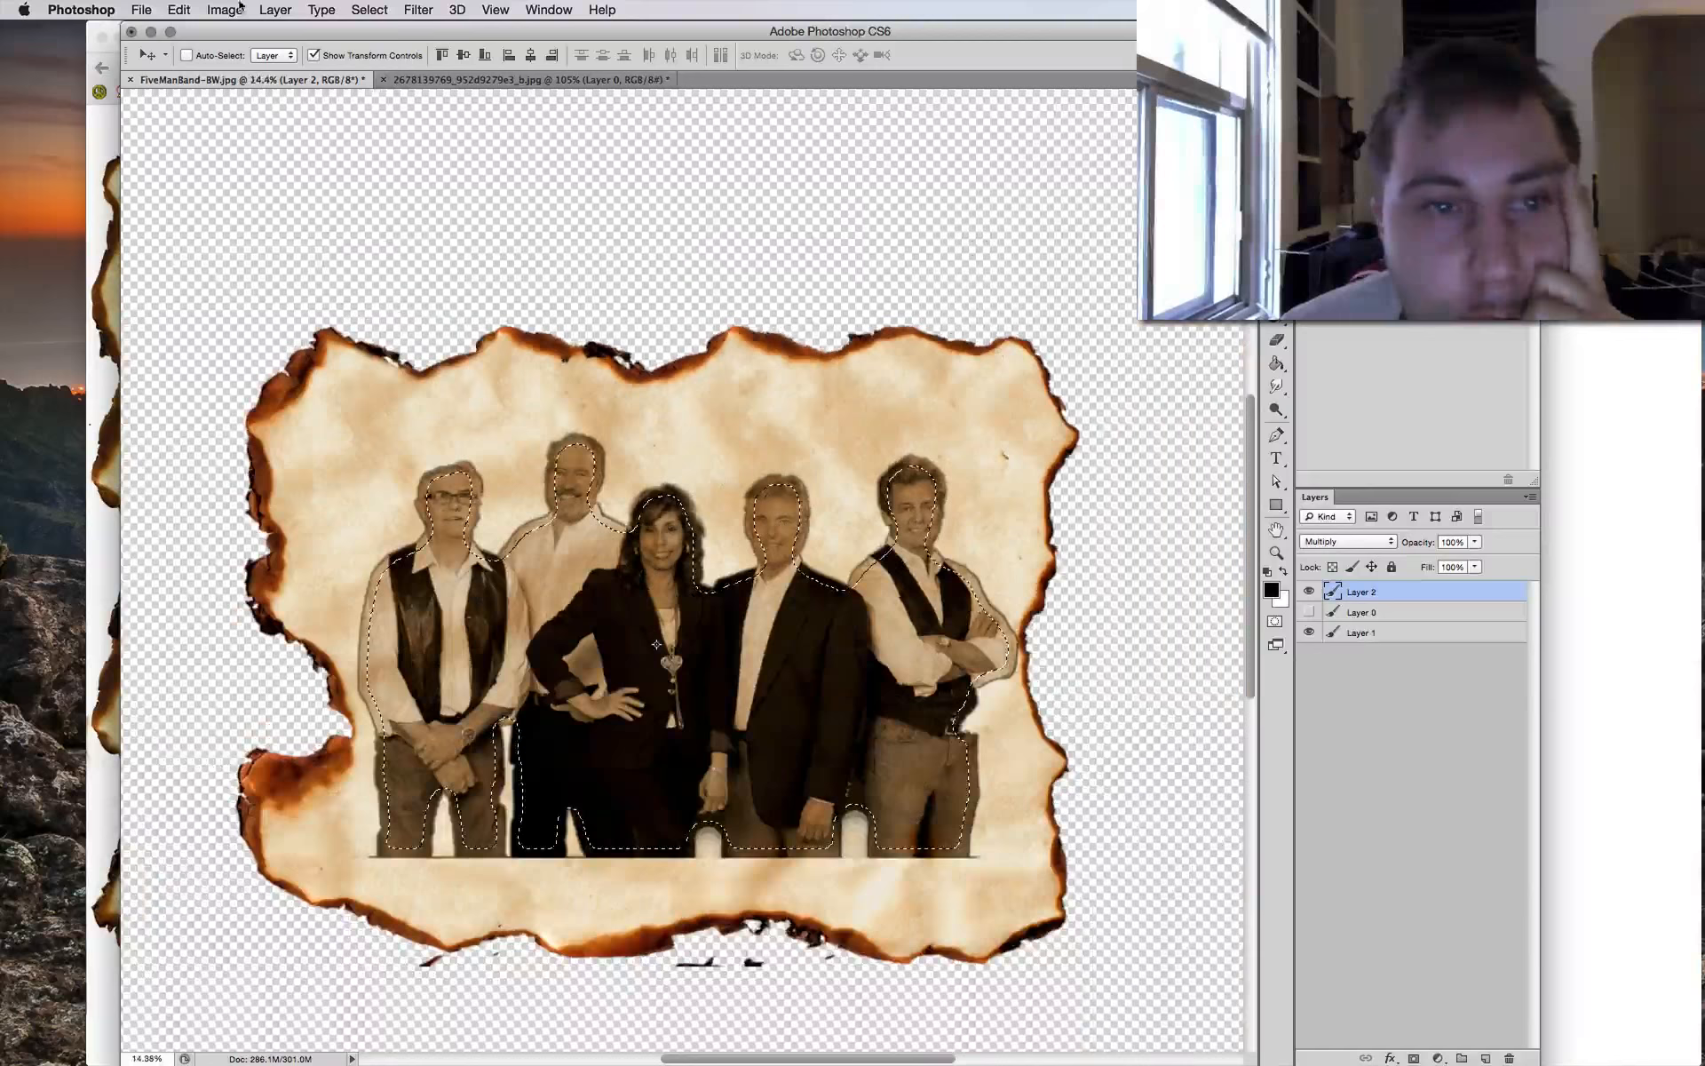
{"action": "left_click", "coordinate": [423, 11]}
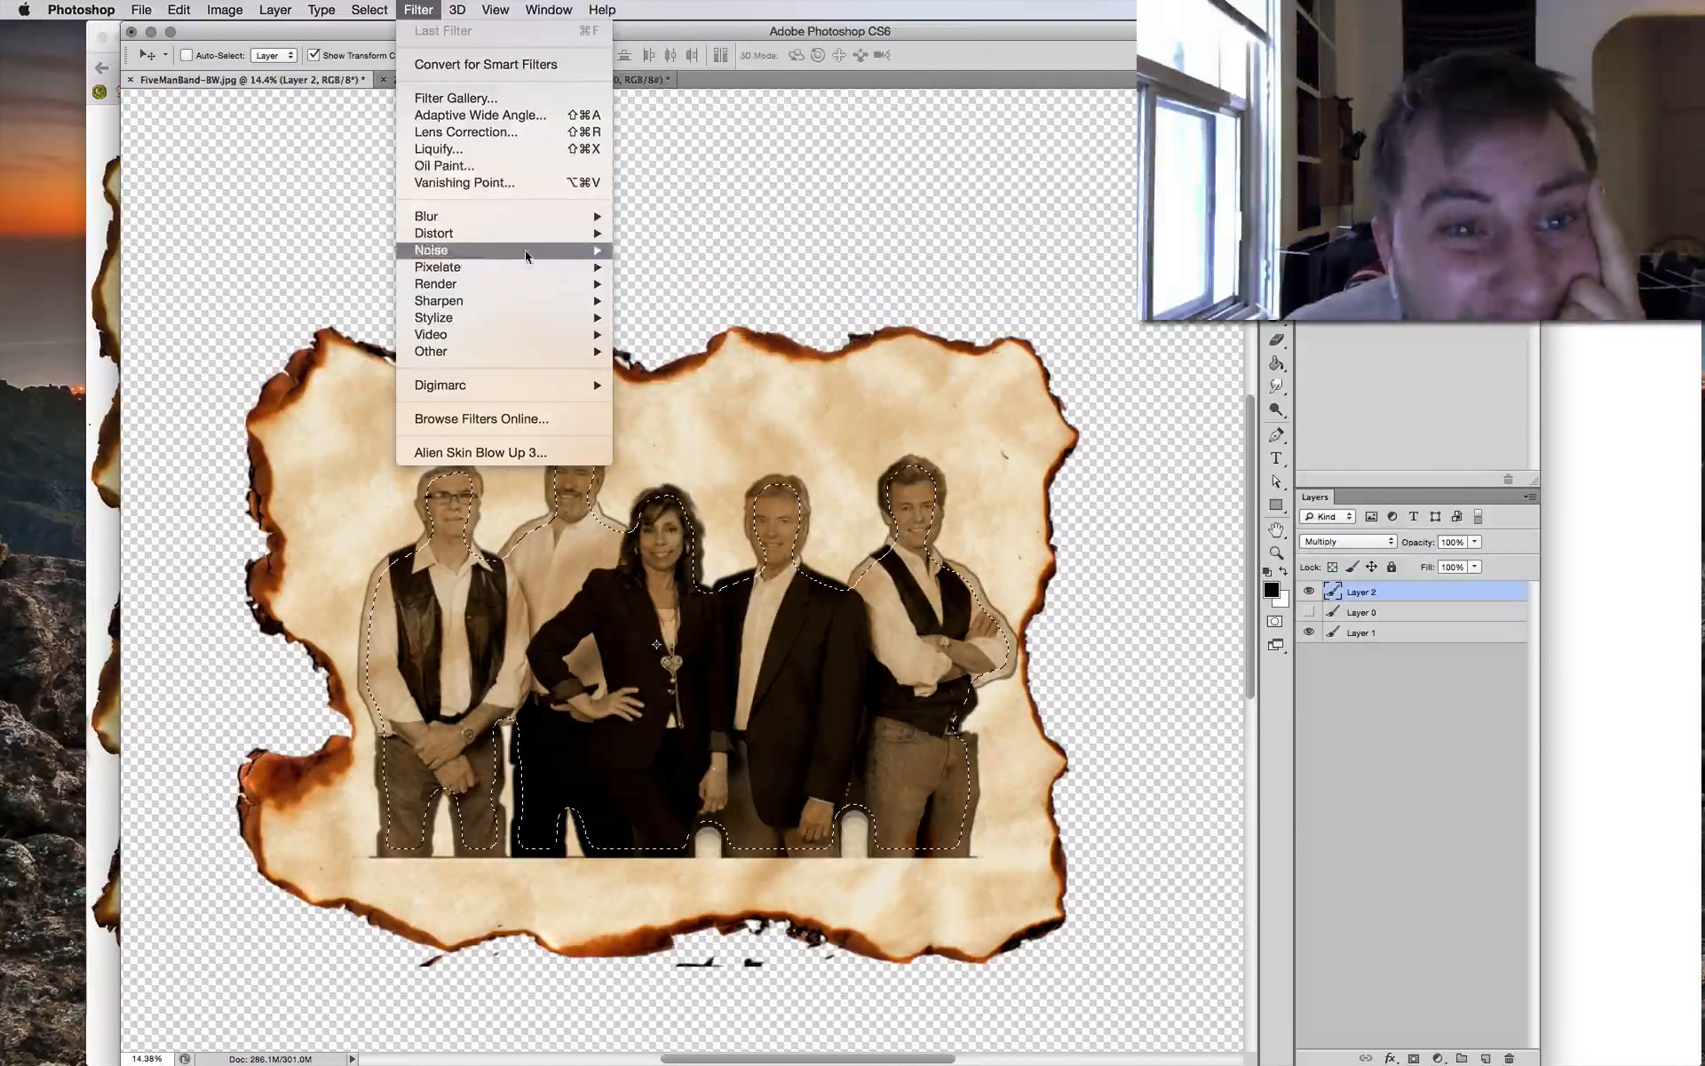
{"action": "mouse_move", "coordinate": [530, 218]}
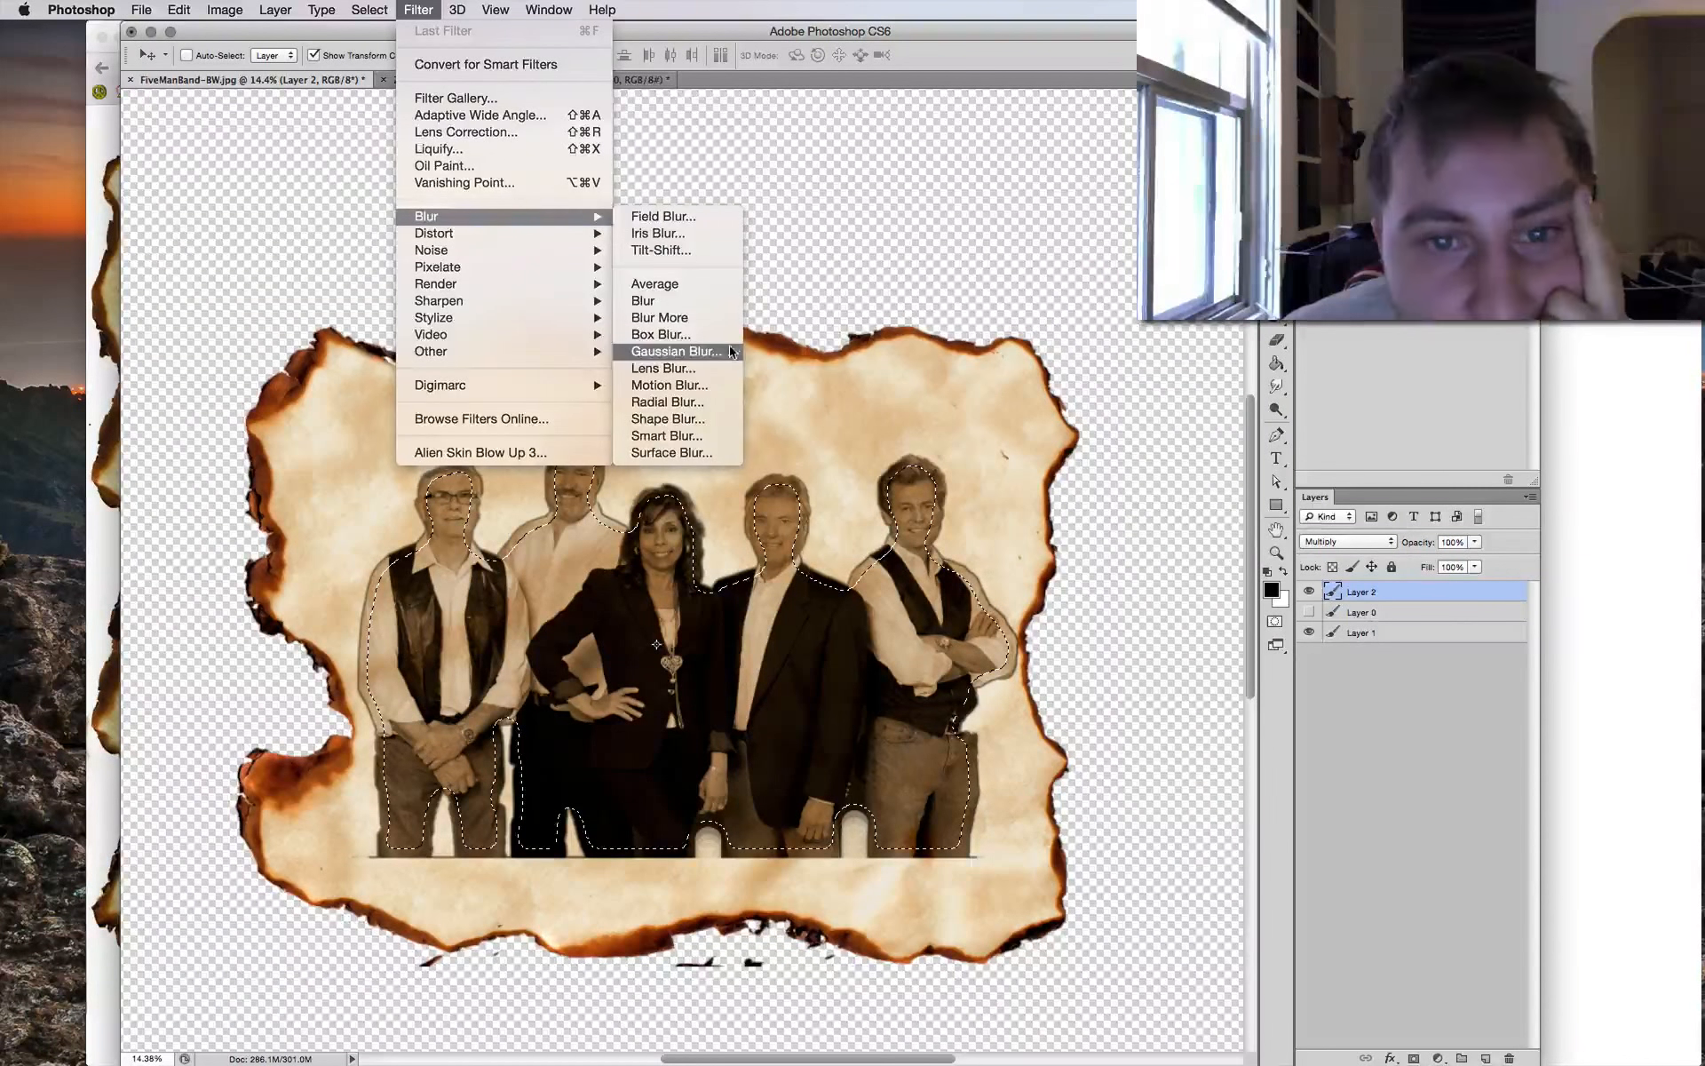
{"action": "left_click", "coordinate": [729, 345]}
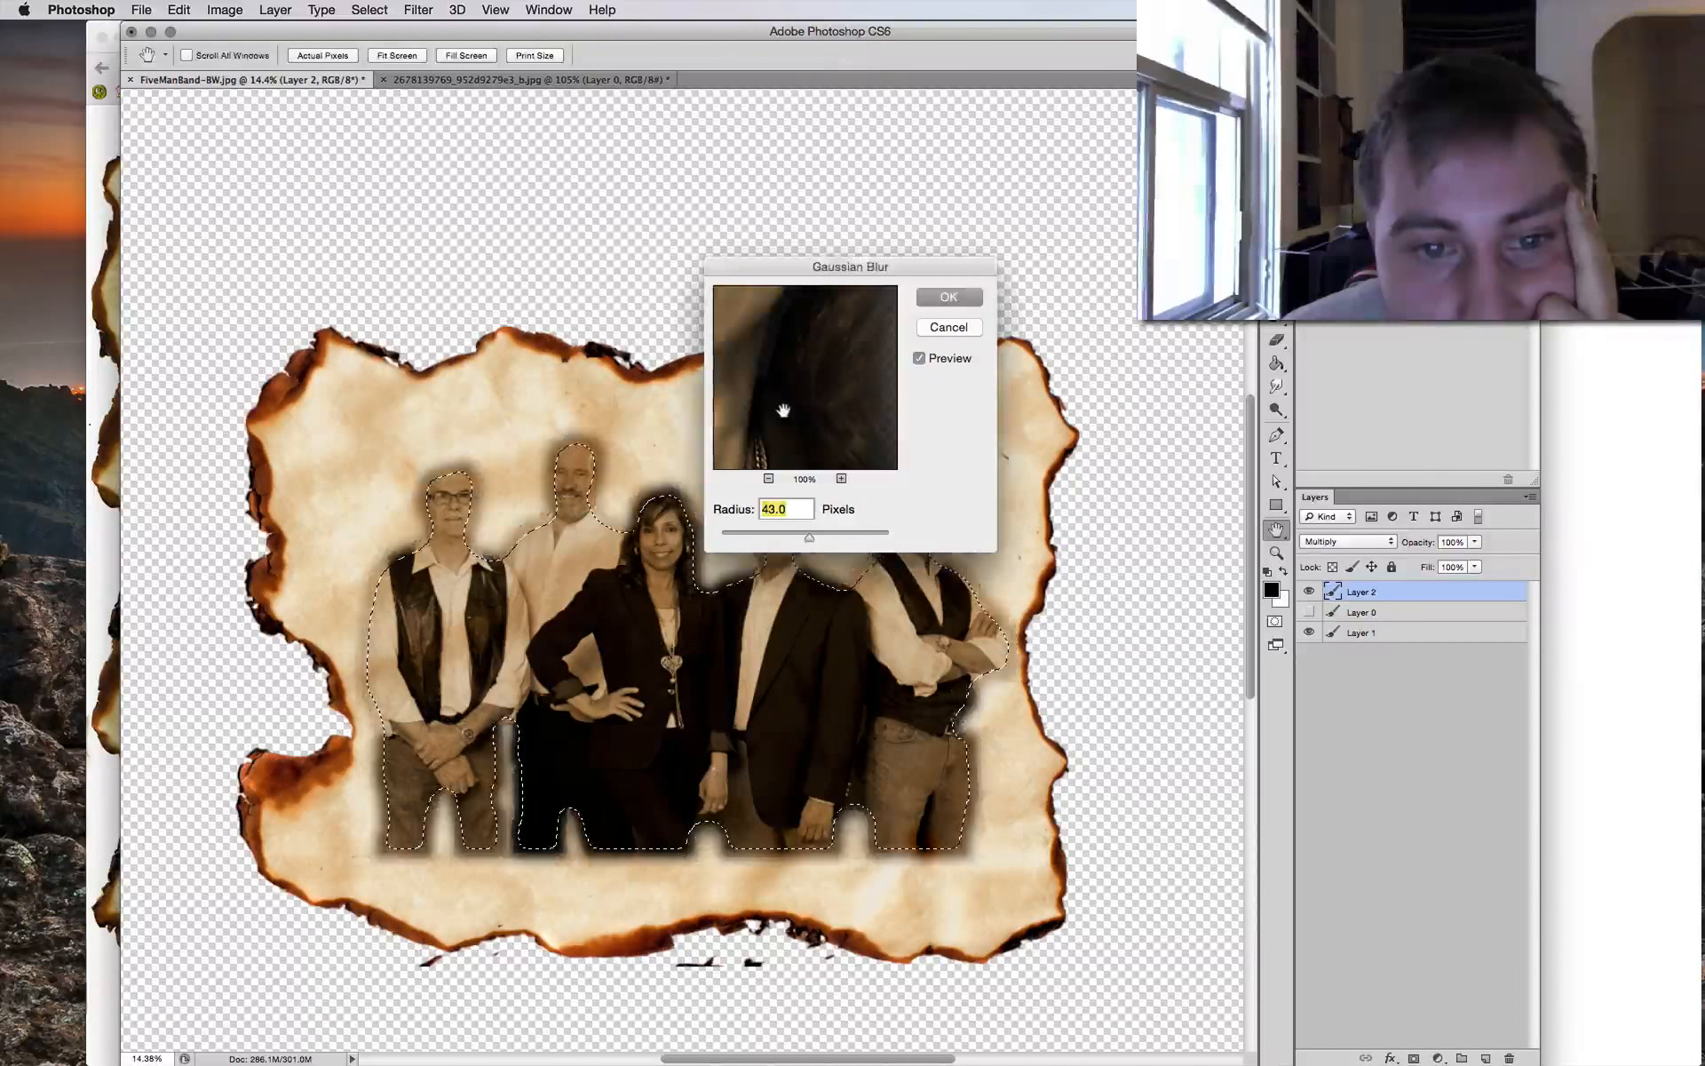
{"action": "left_click_drag", "start_coordinate": [802, 281], "coordinate": [1030, 206]}
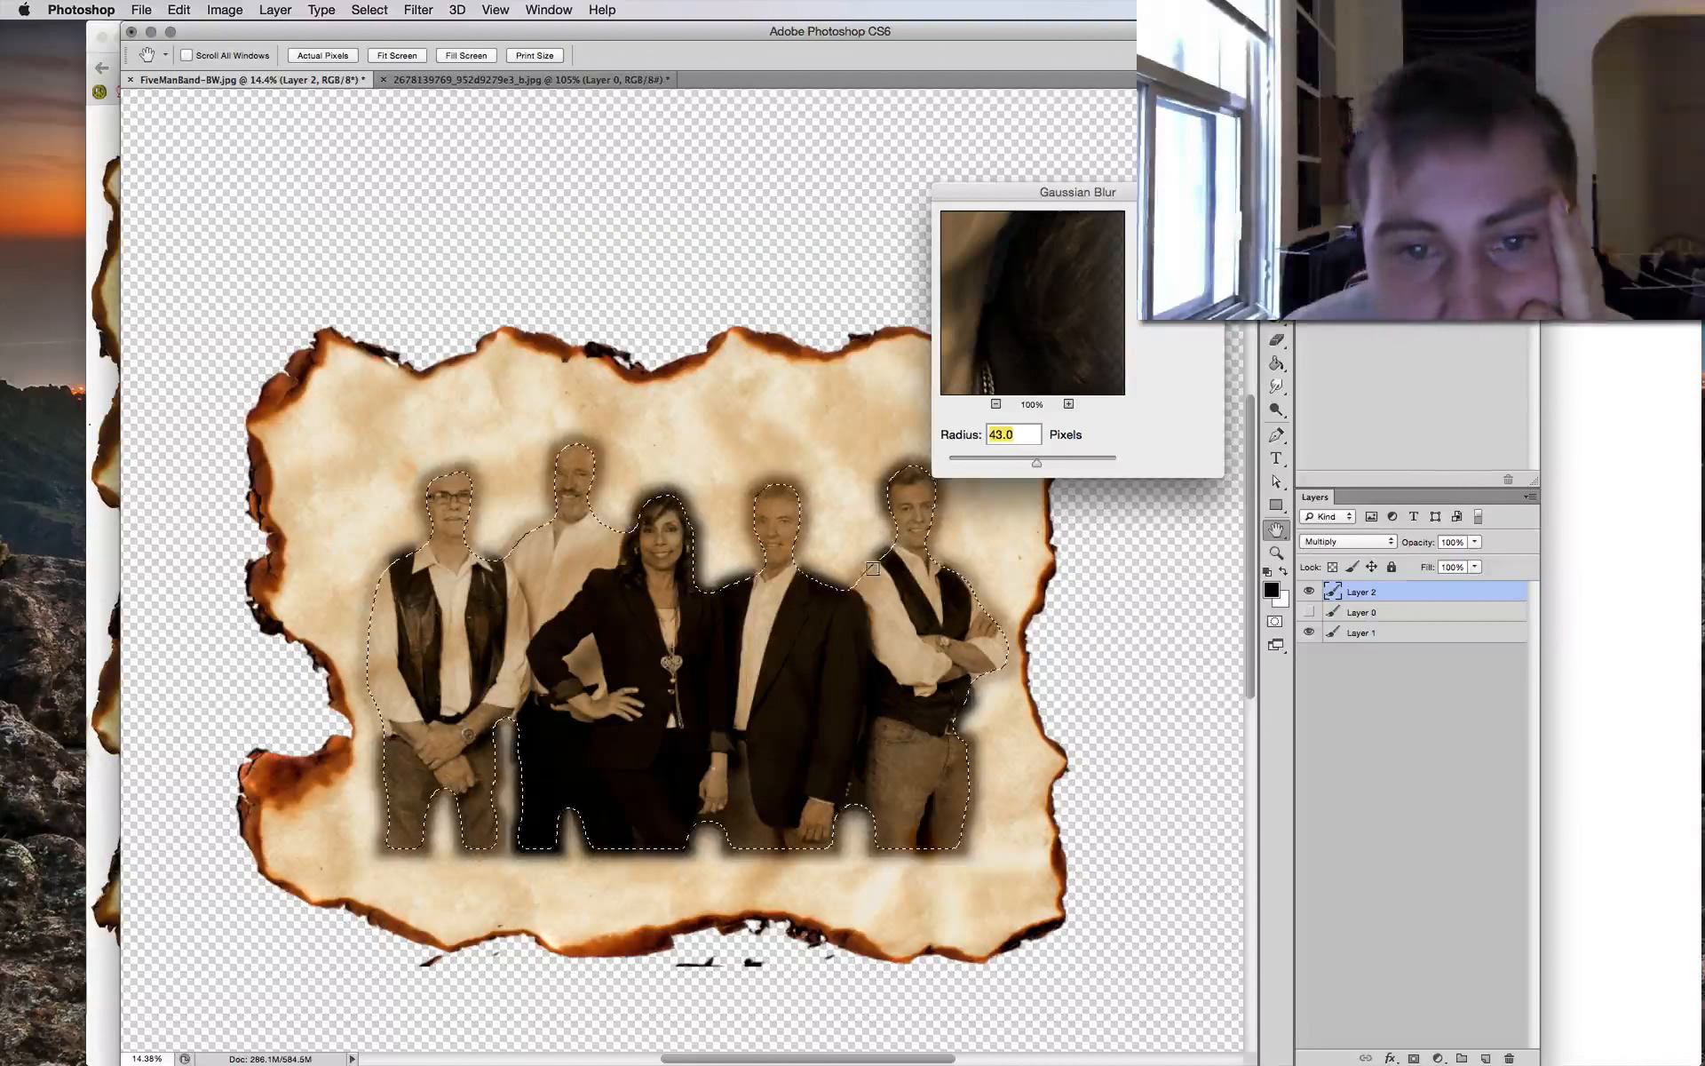
{"action": "key", "text": "Return"}
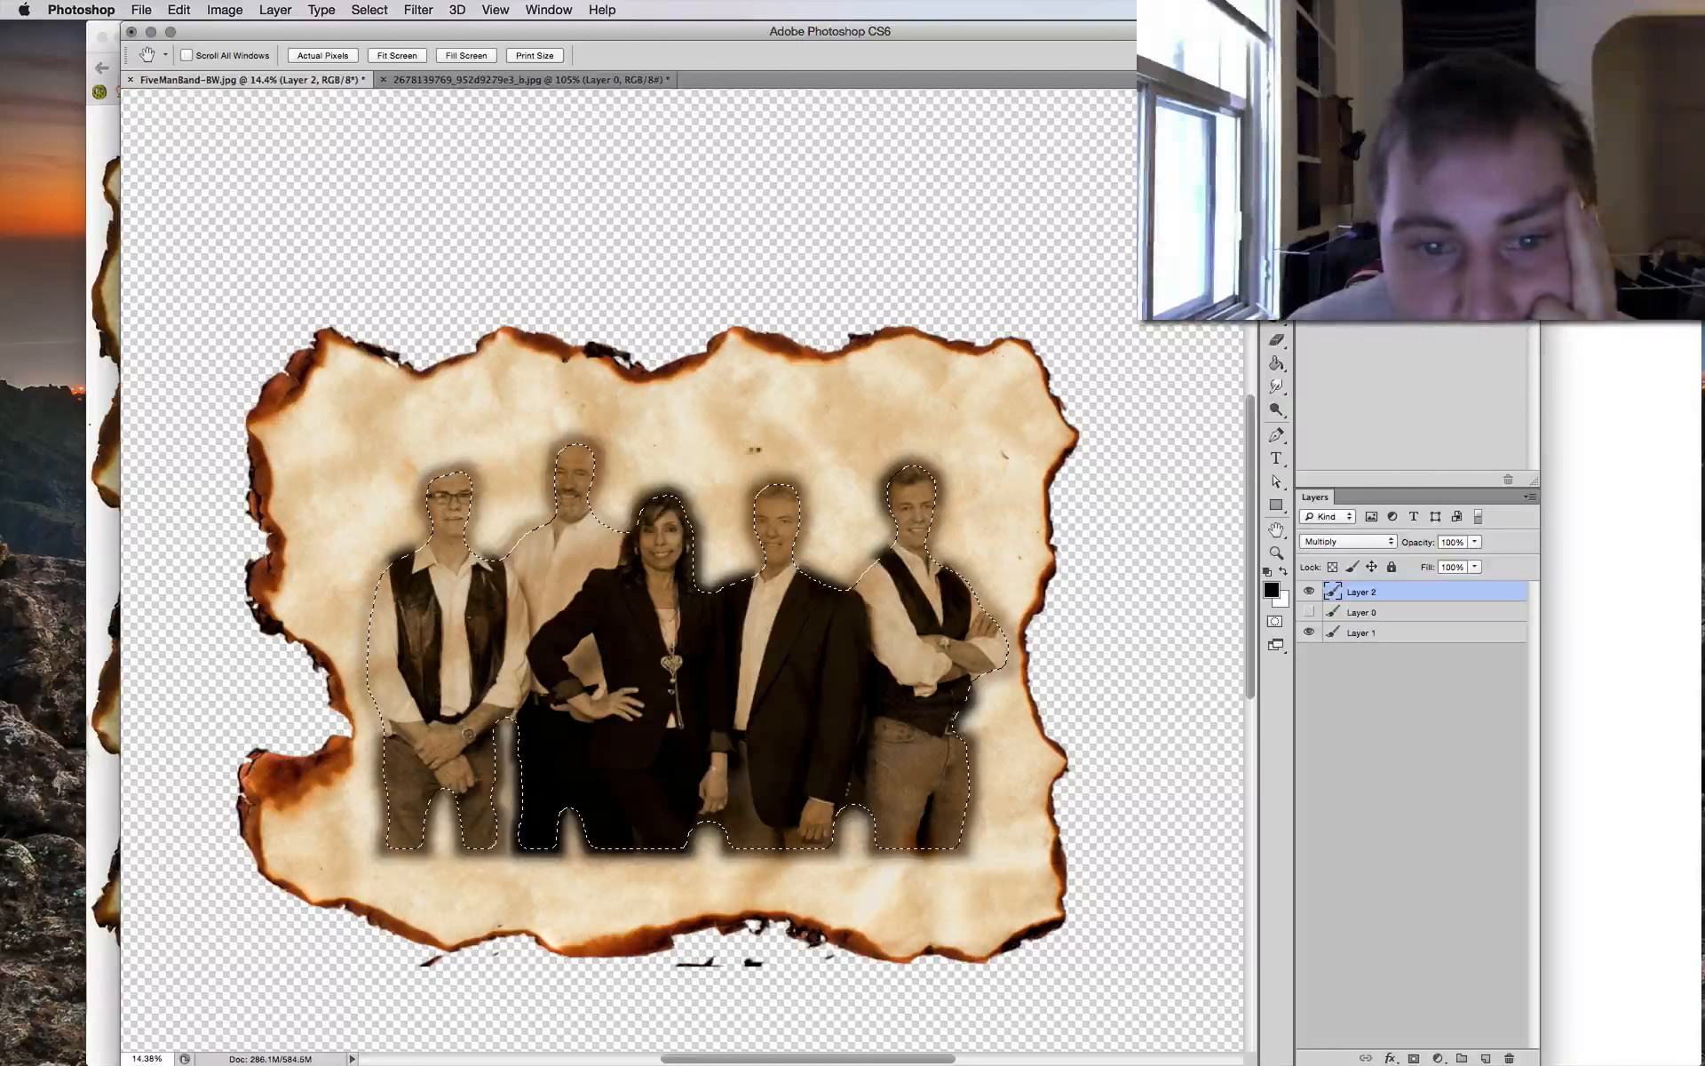
{"action": "key", "text": "v"}
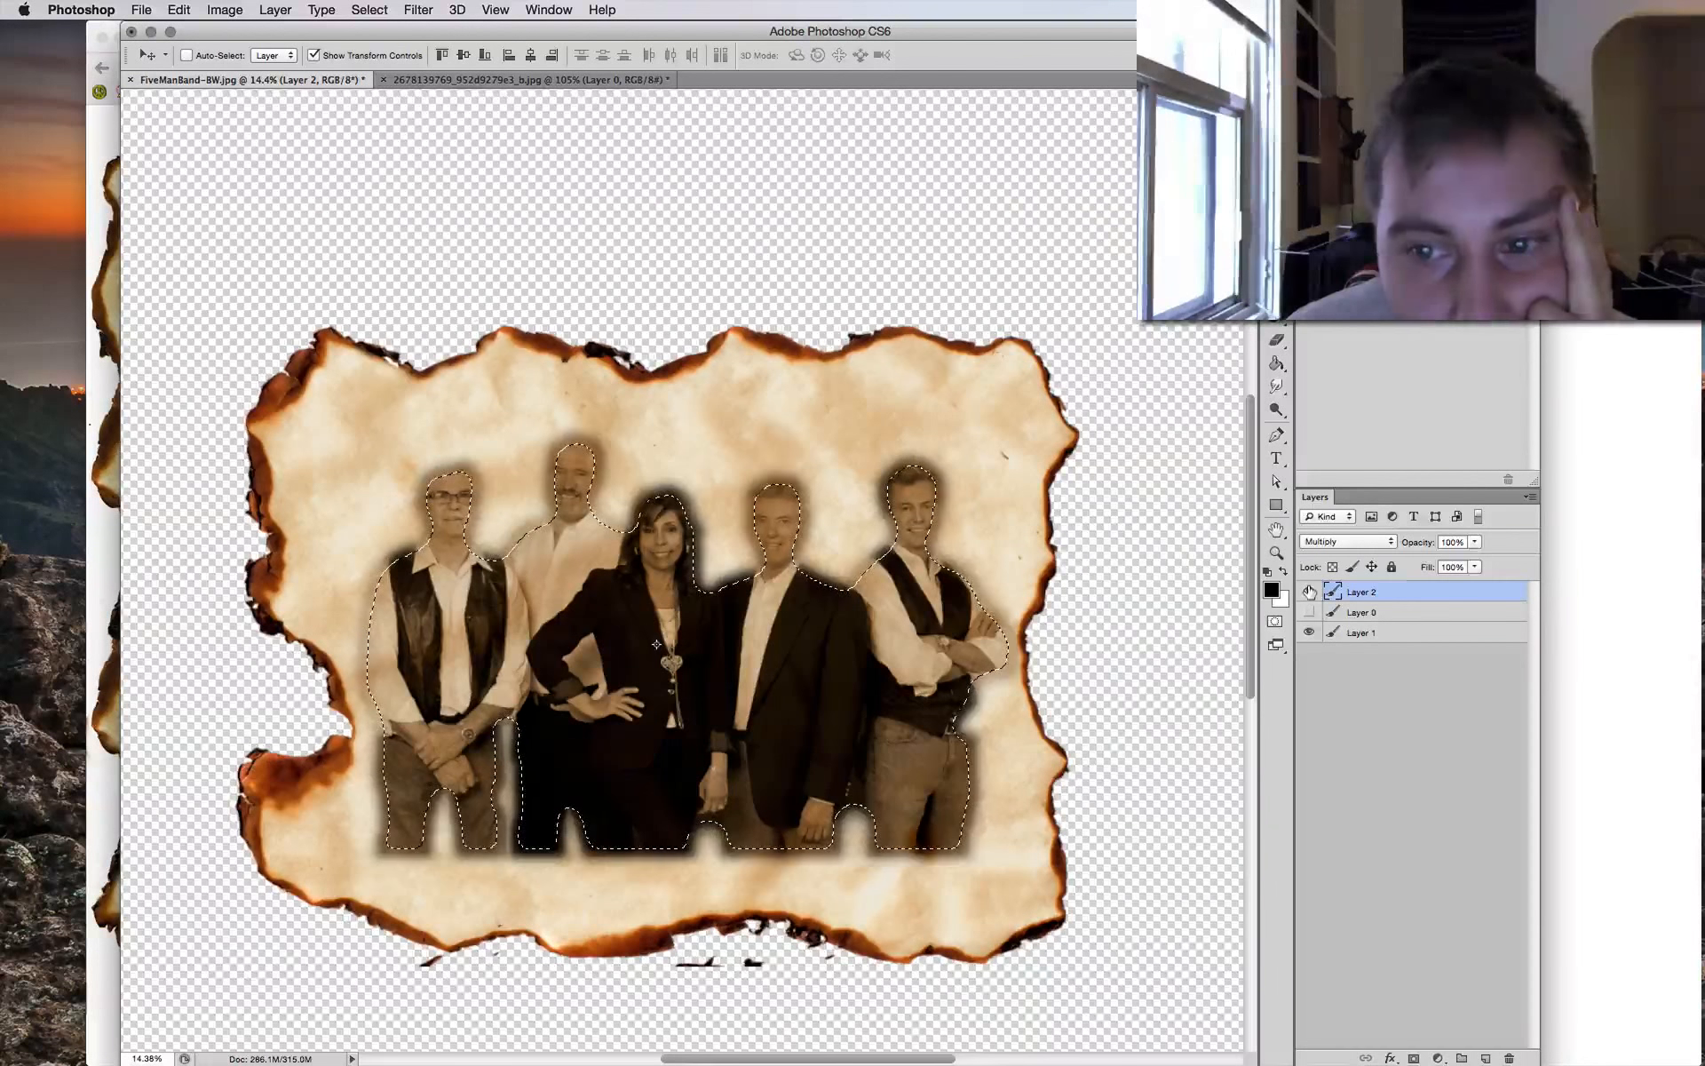
Deselect and compare Layer 2 with Layer 0 by toggling their visibility, leaving Layer 0 shown and Layer 2 hidden.
{"action": "left_click", "coordinate": [1308, 591]}
{"action": "left_click", "coordinate": [1308, 611]}
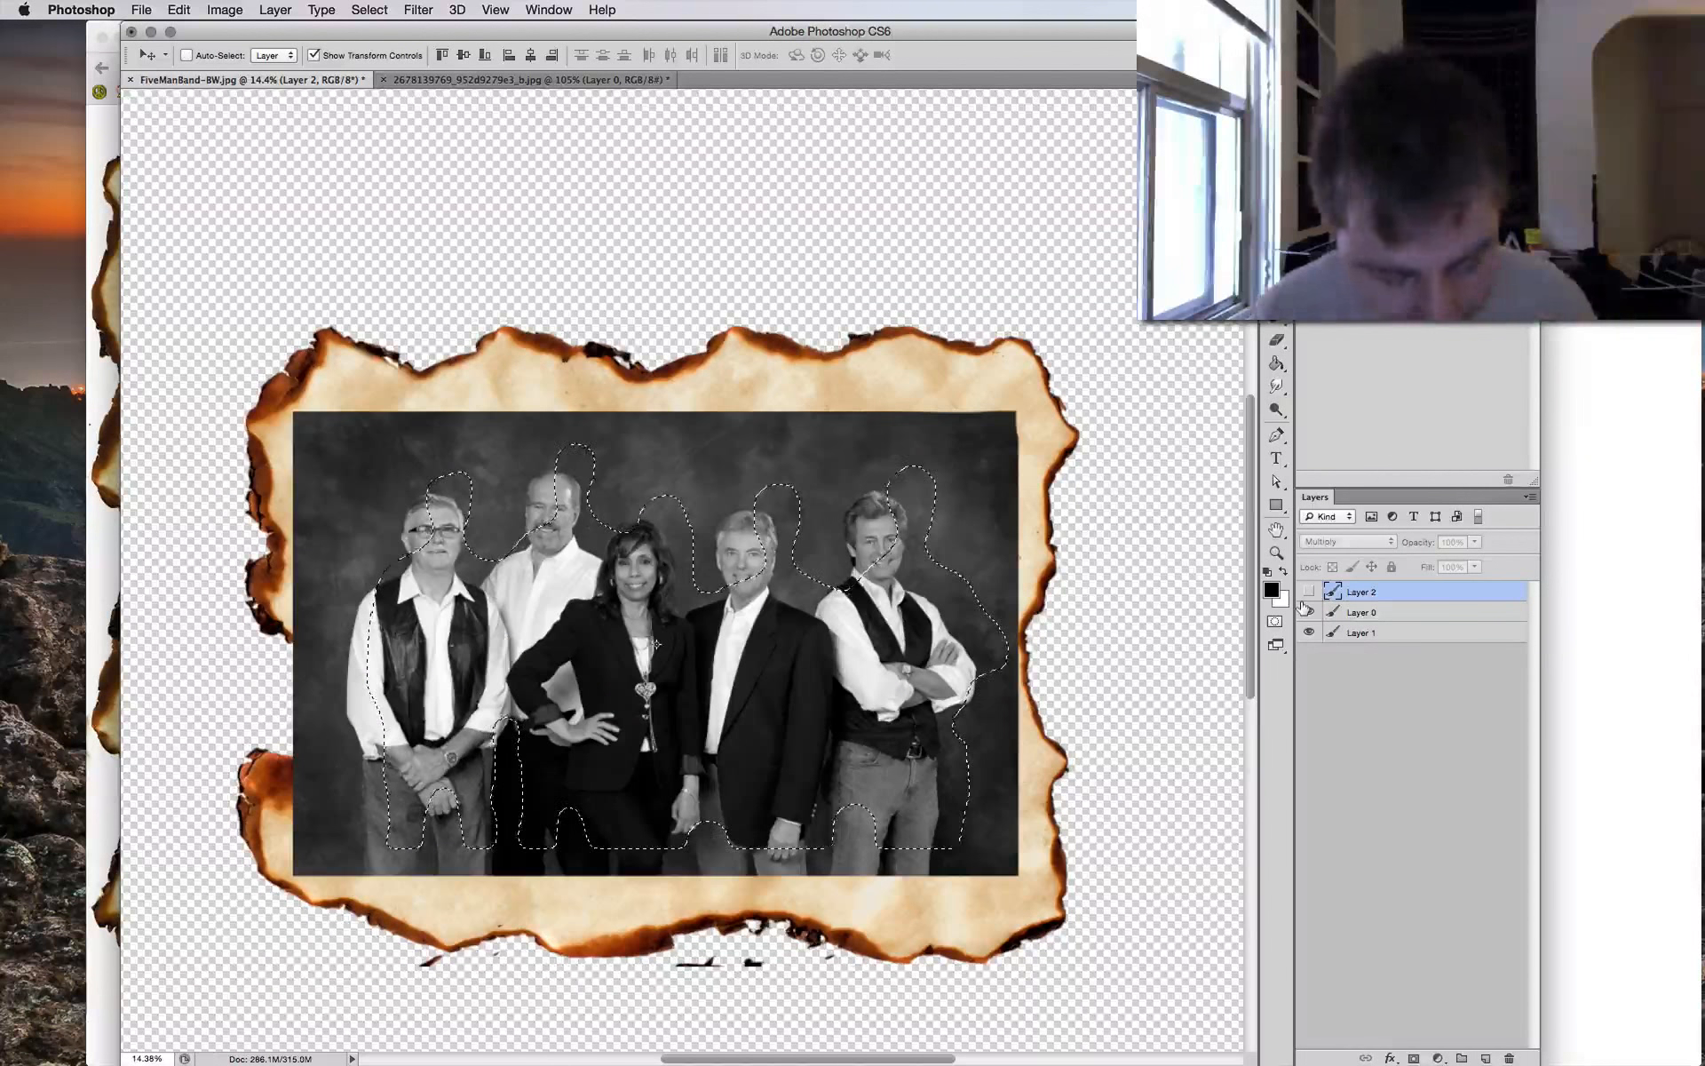
{"action": "key", "text": "super+d"}
{"action": "left_click", "coordinate": [1310, 591]}
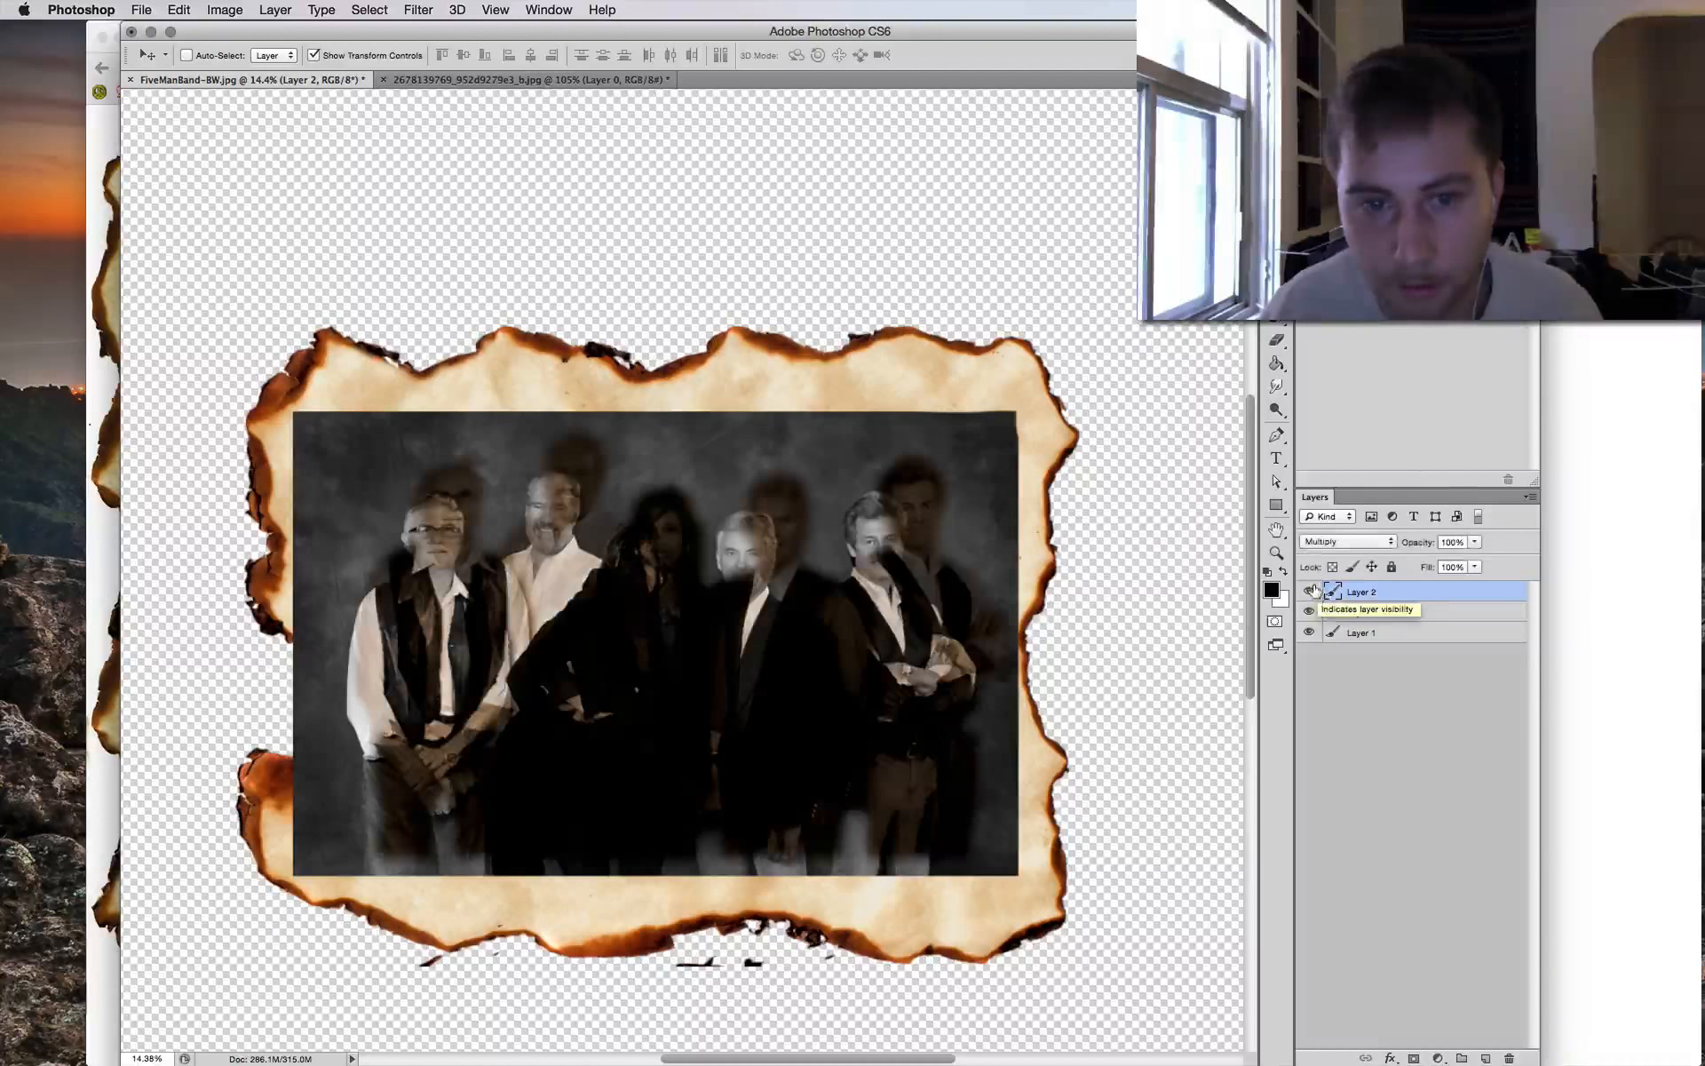
{"action": "left_click", "coordinate": [1315, 592]}
{"action": "left_click", "coordinate": [1307, 609]}
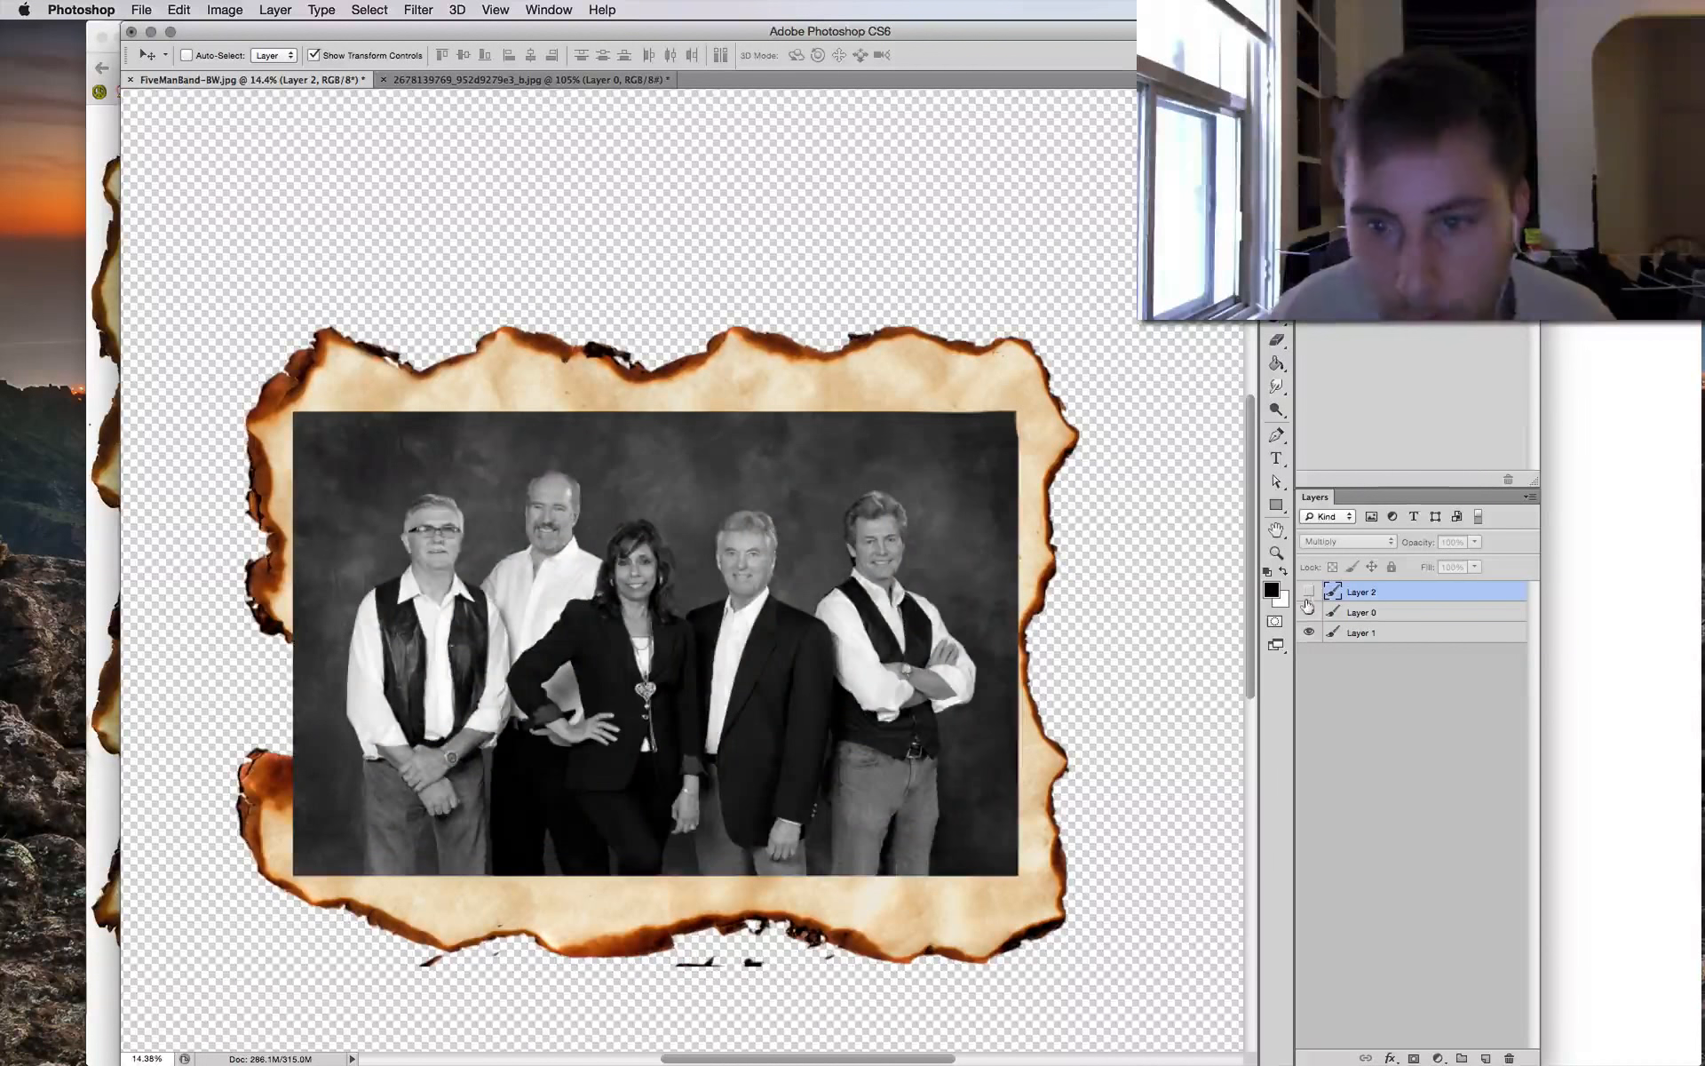
{"action": "left_click", "coordinate": [1307, 611]}
{"action": "left_click", "coordinate": [1308, 592]}
{"action": "left_click", "coordinate": [1308, 592]}
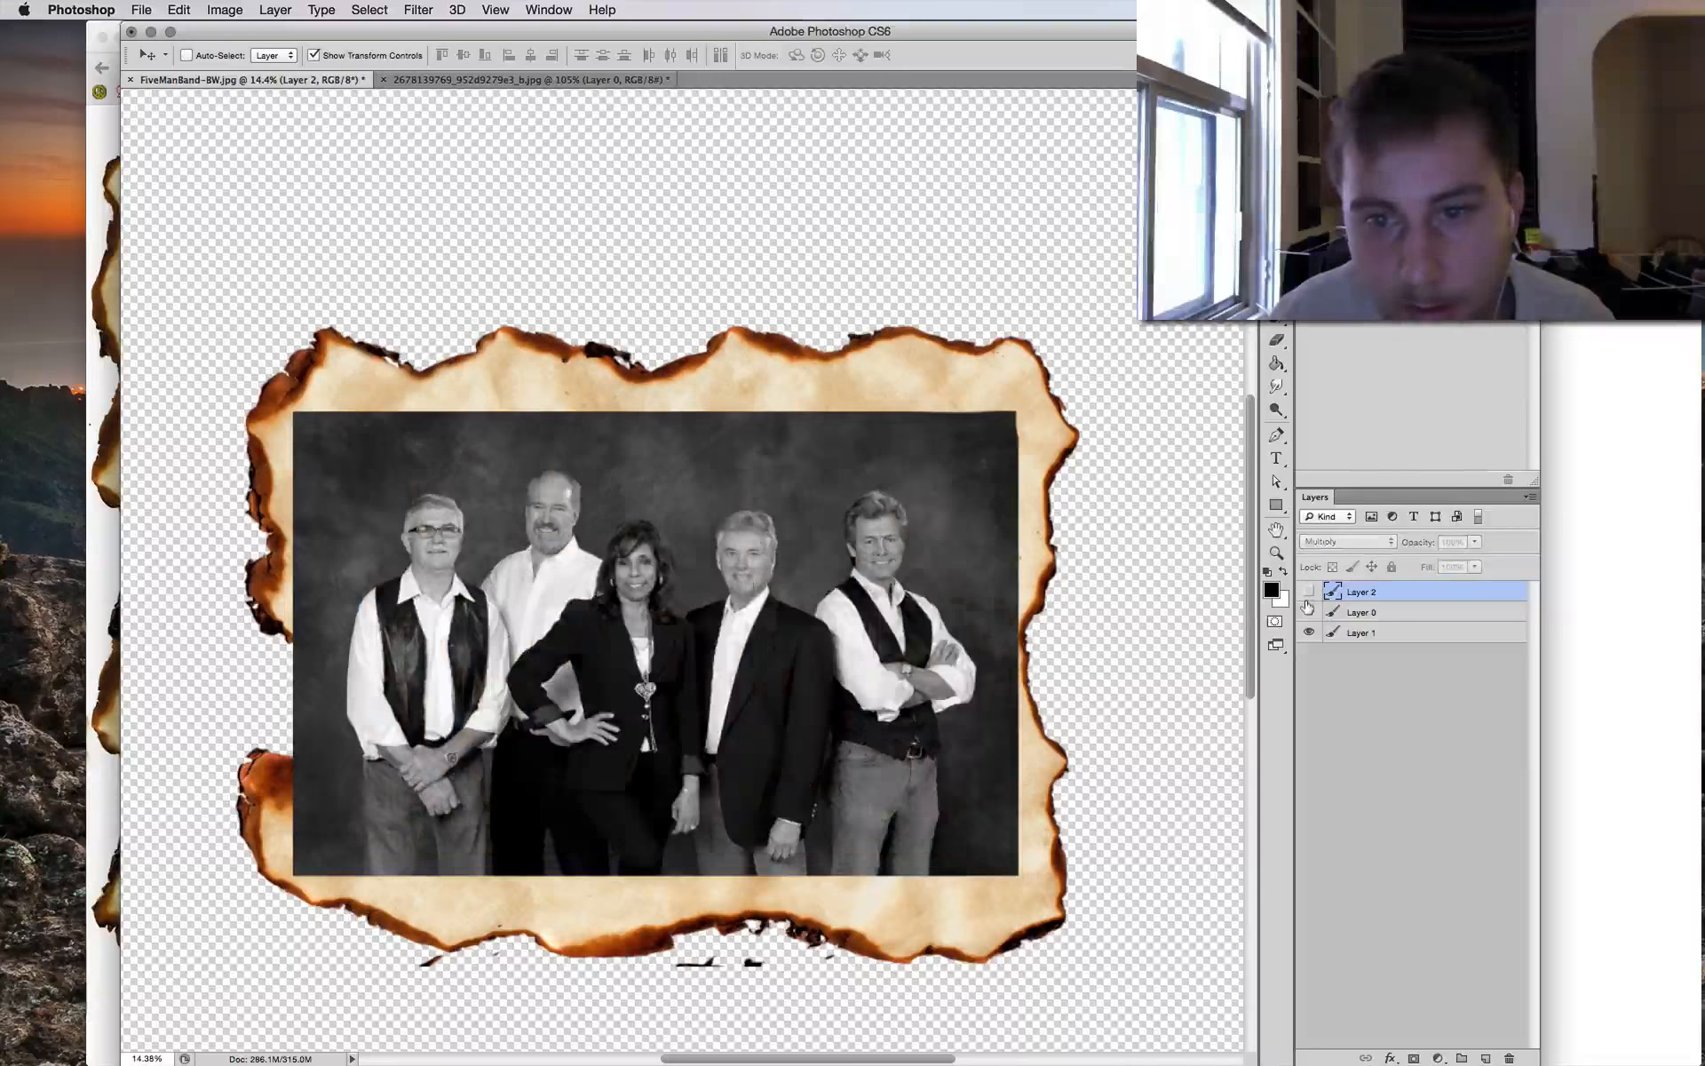
{"action": "left_click", "coordinate": [1307, 610]}
{"action": "left_click", "coordinate": [1307, 609]}
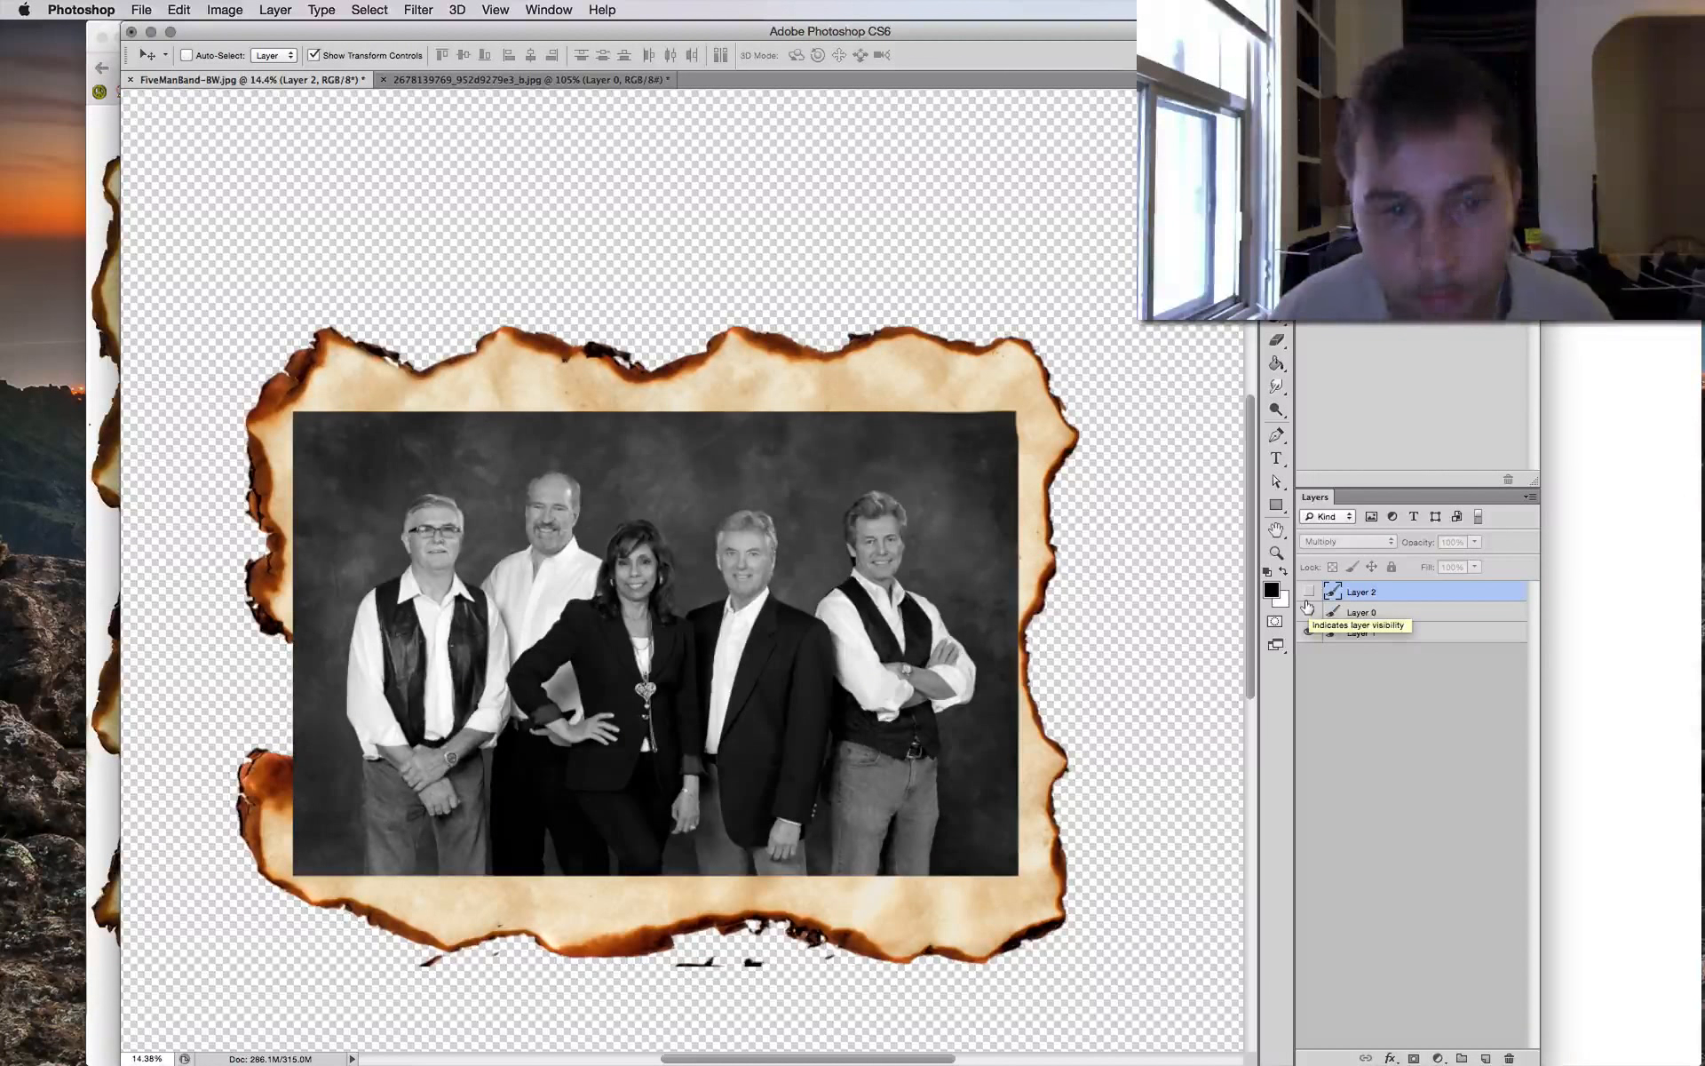
Trim the canvas closely around the burnt paper and start saving the document.
{"action": "key", "text": "super+alt+t"}
{"action": "key", "text": "Return"}
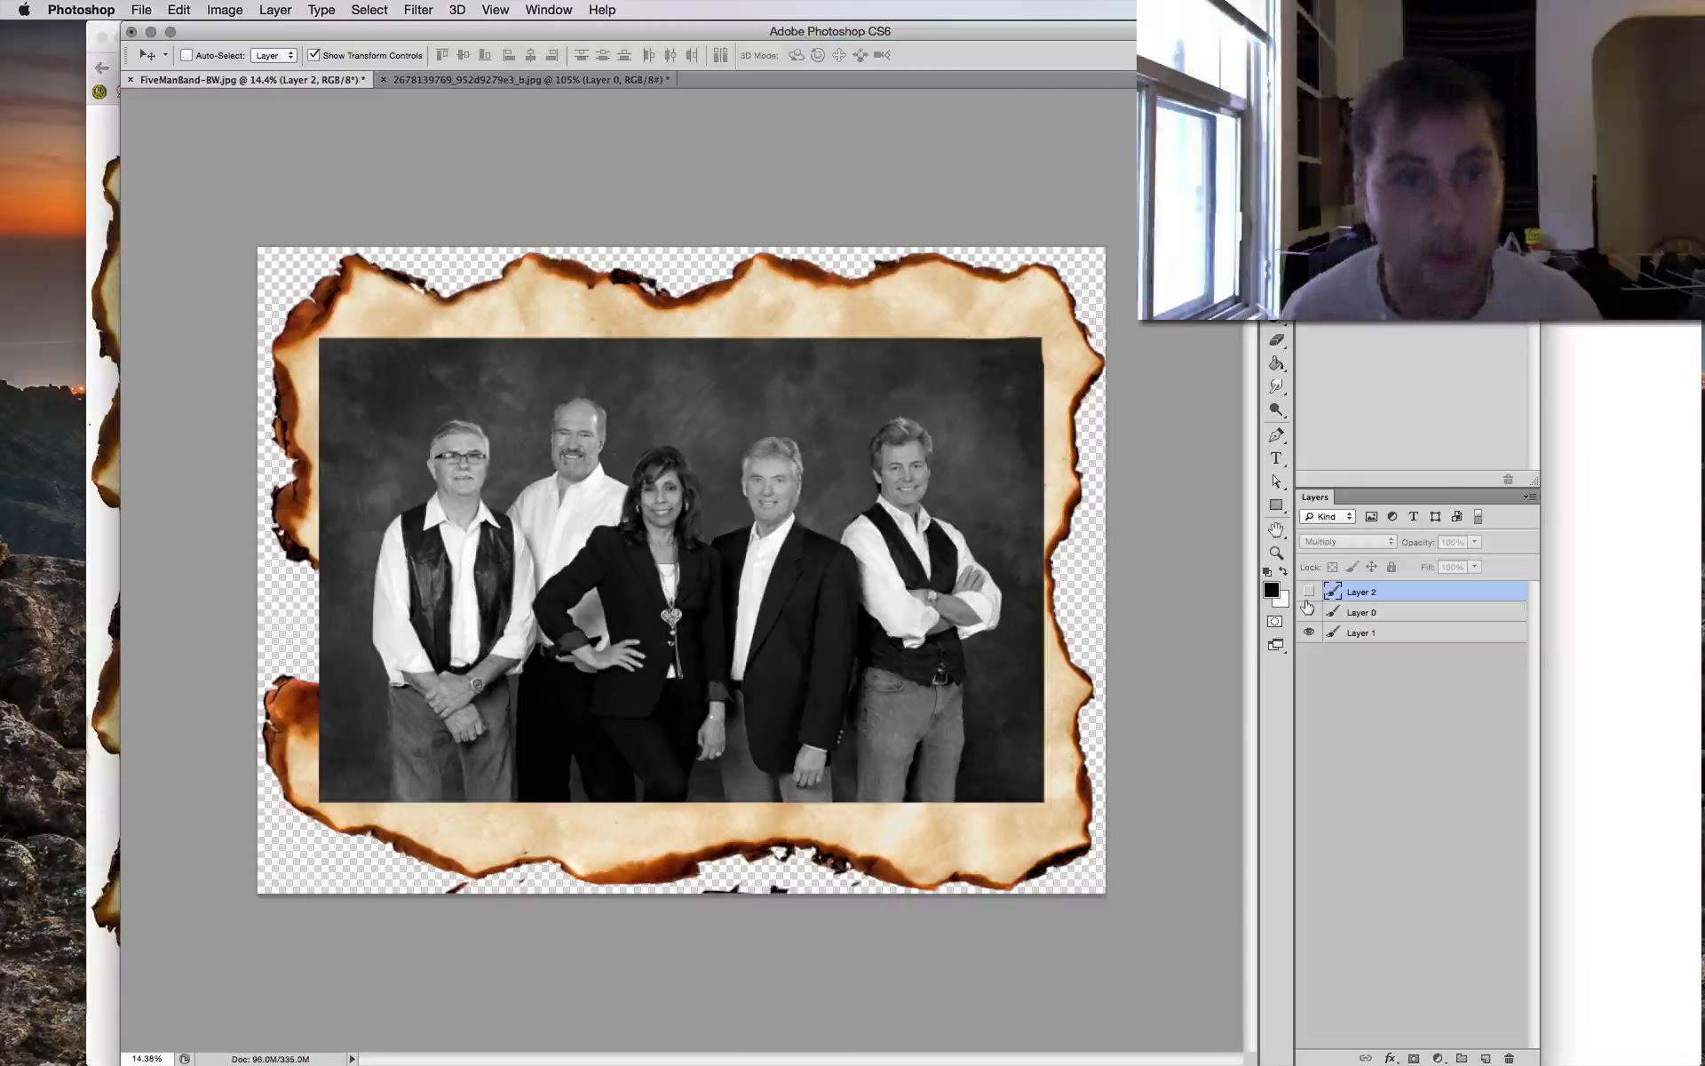
{"action": "key", "text": "super+s"}
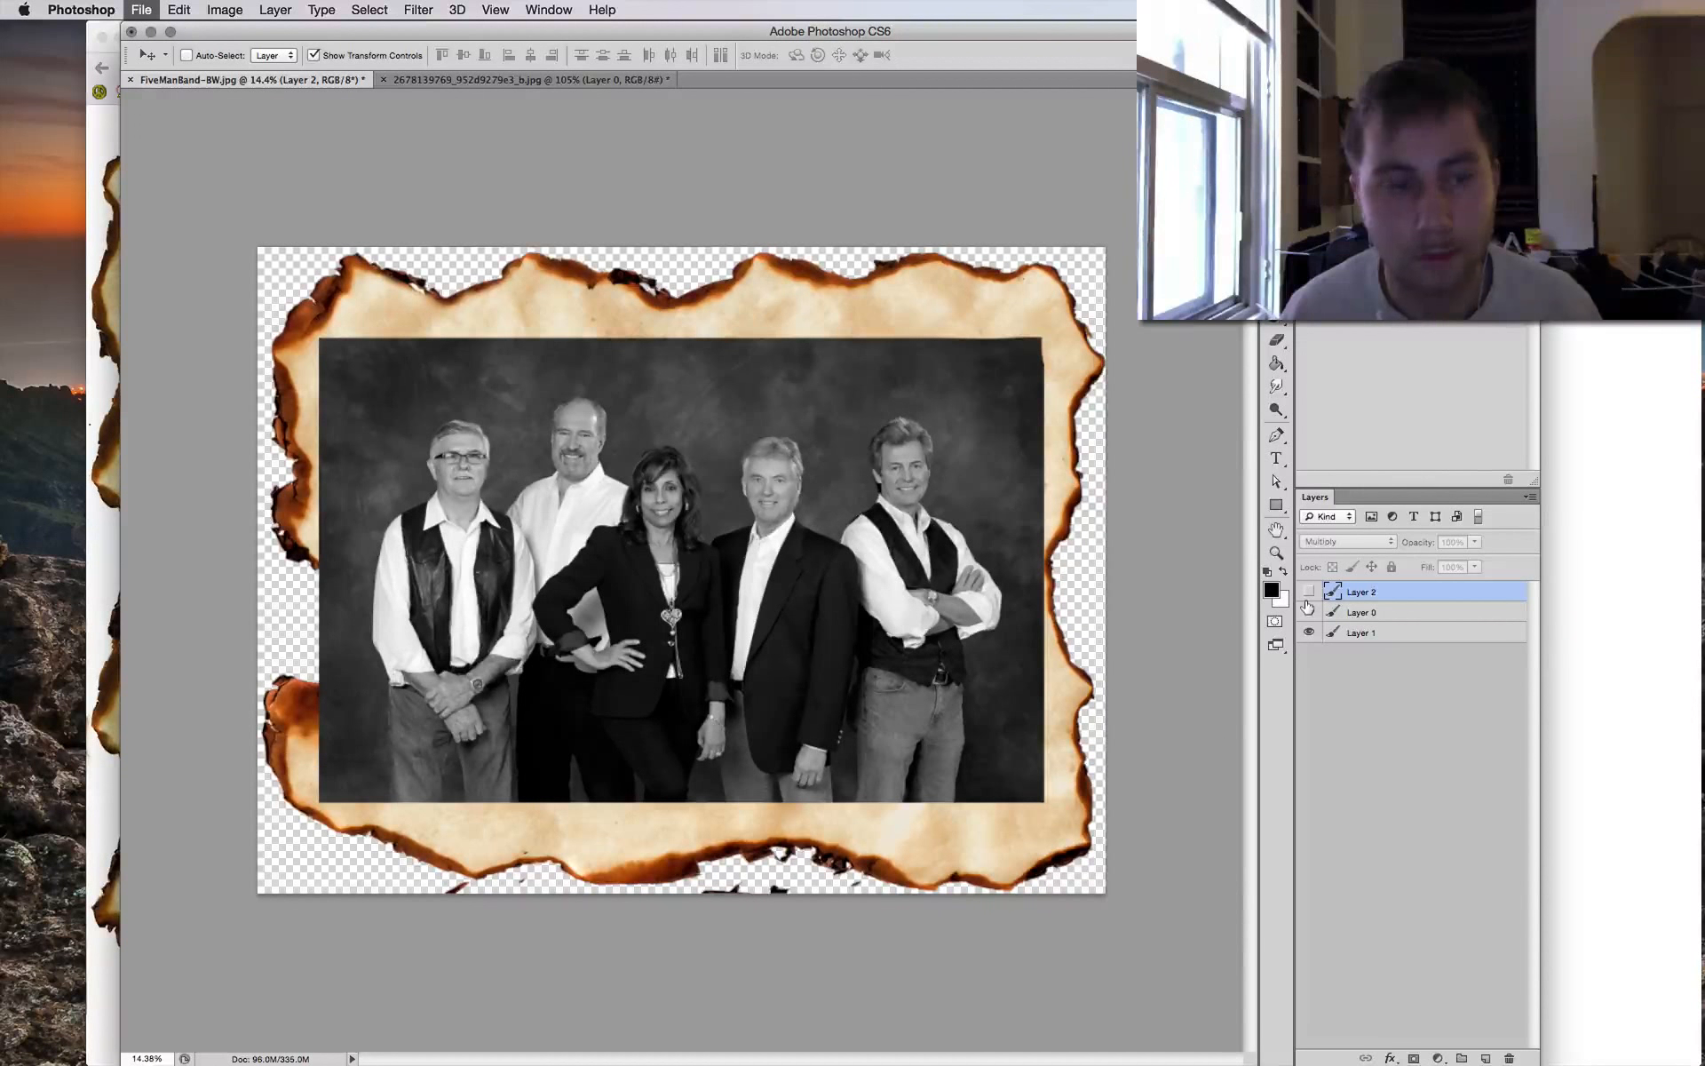